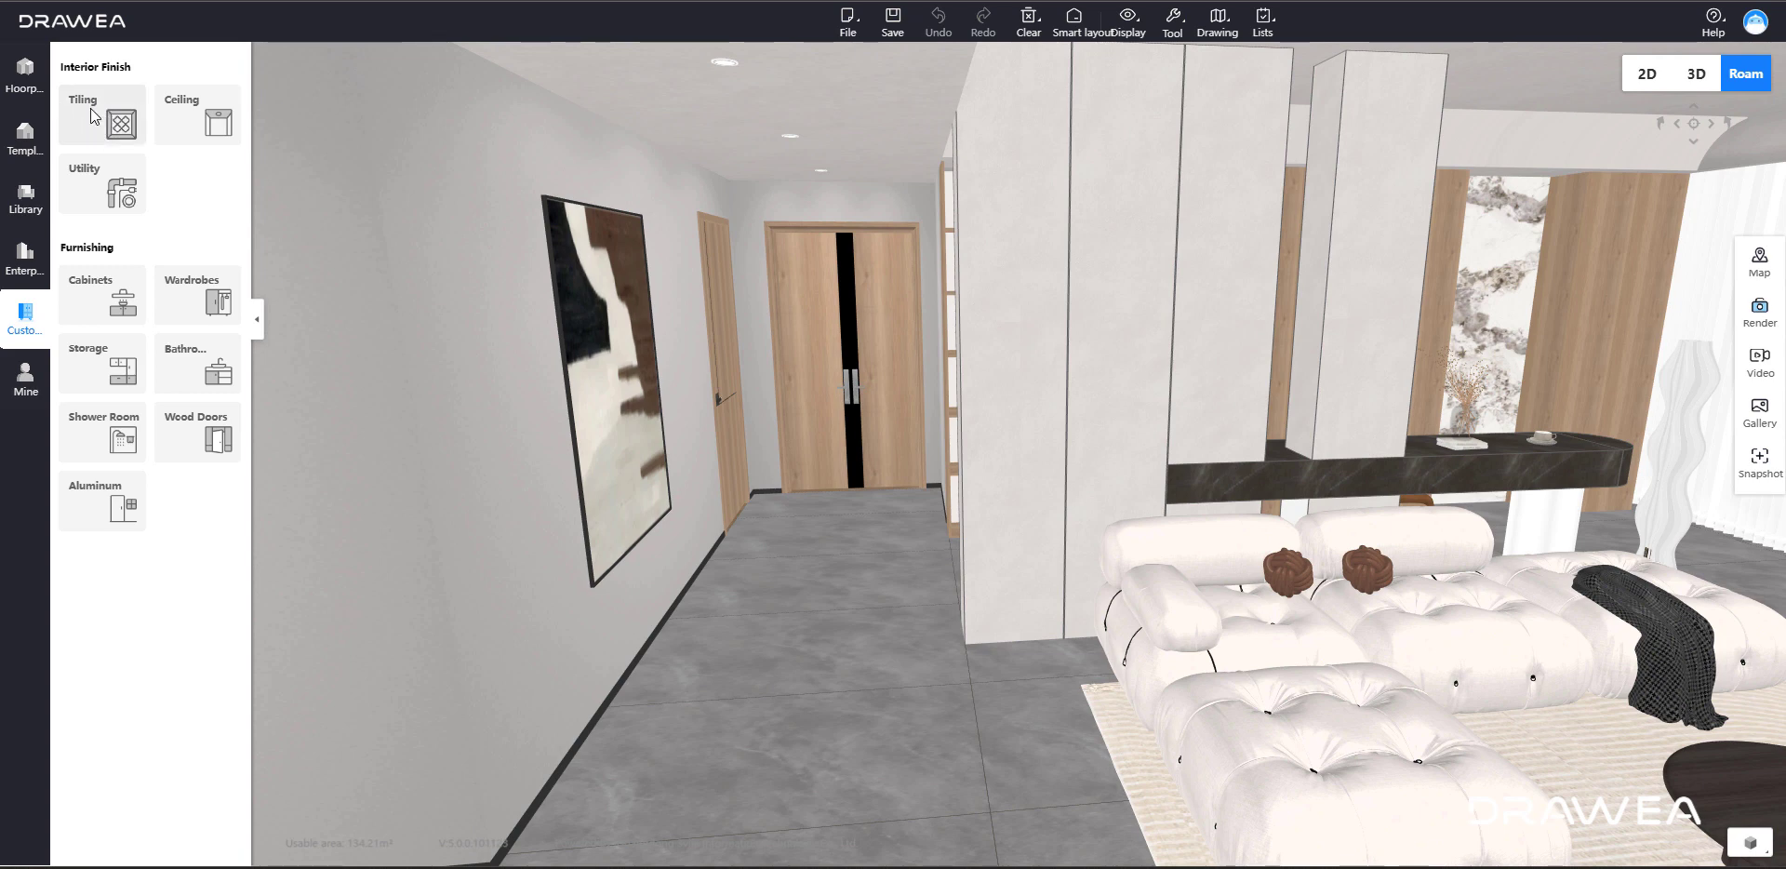
- Open the tiling customization and switch the scene display to Contour & Material
left_click(94, 116)
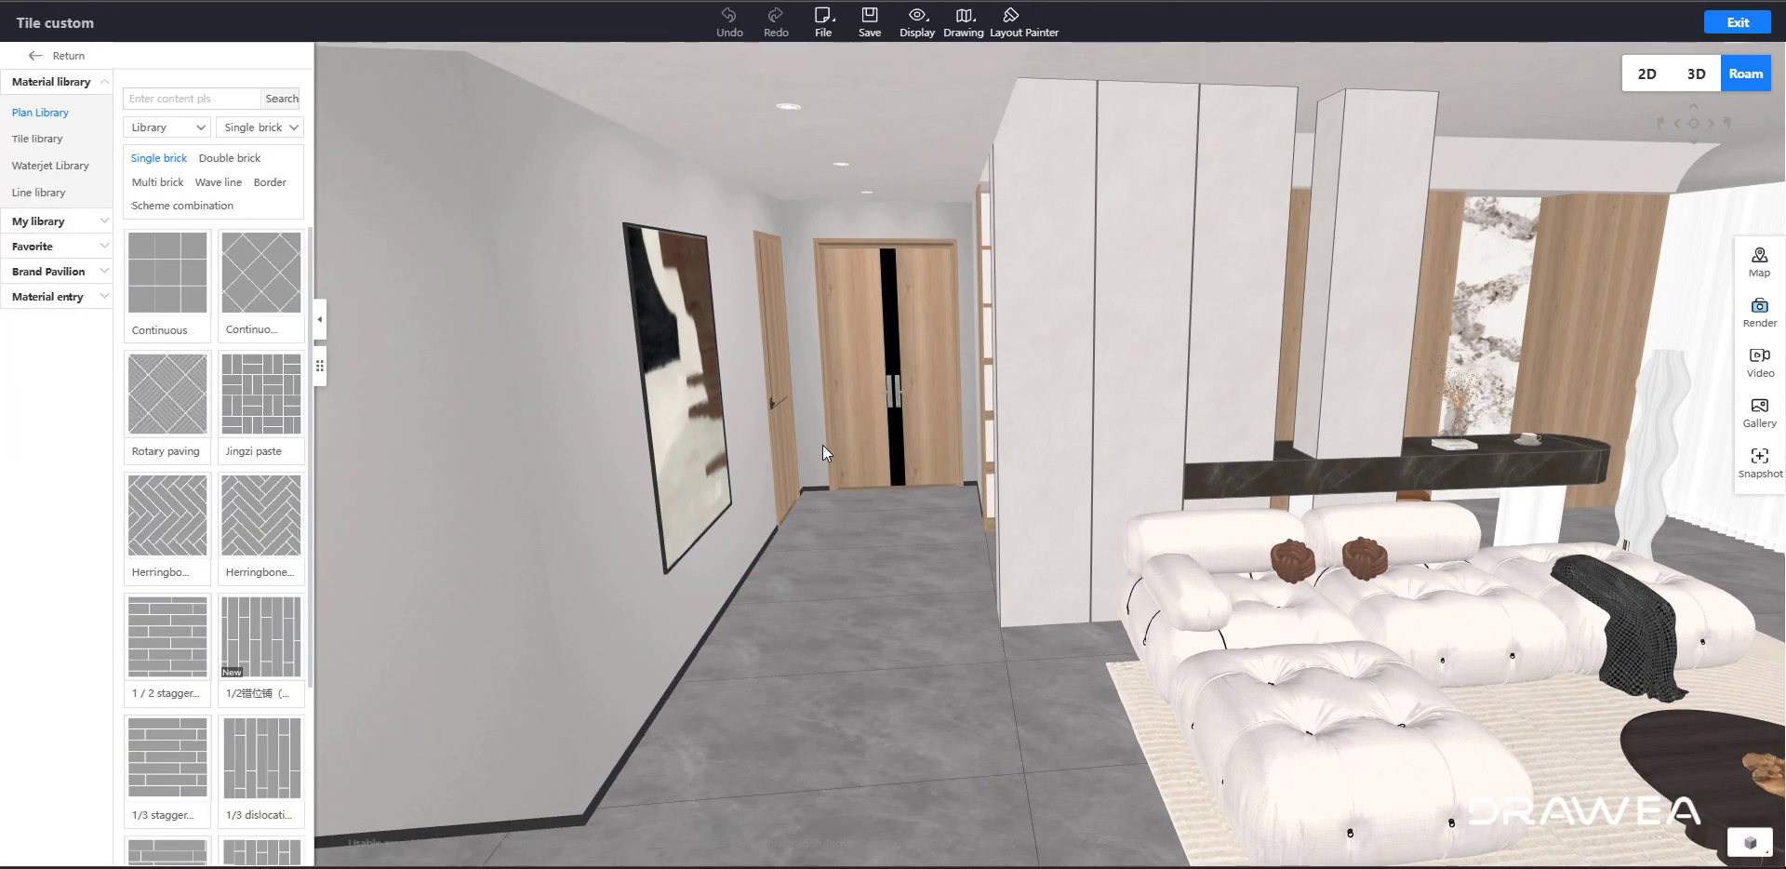
scroll(788, 415, "down", 2)
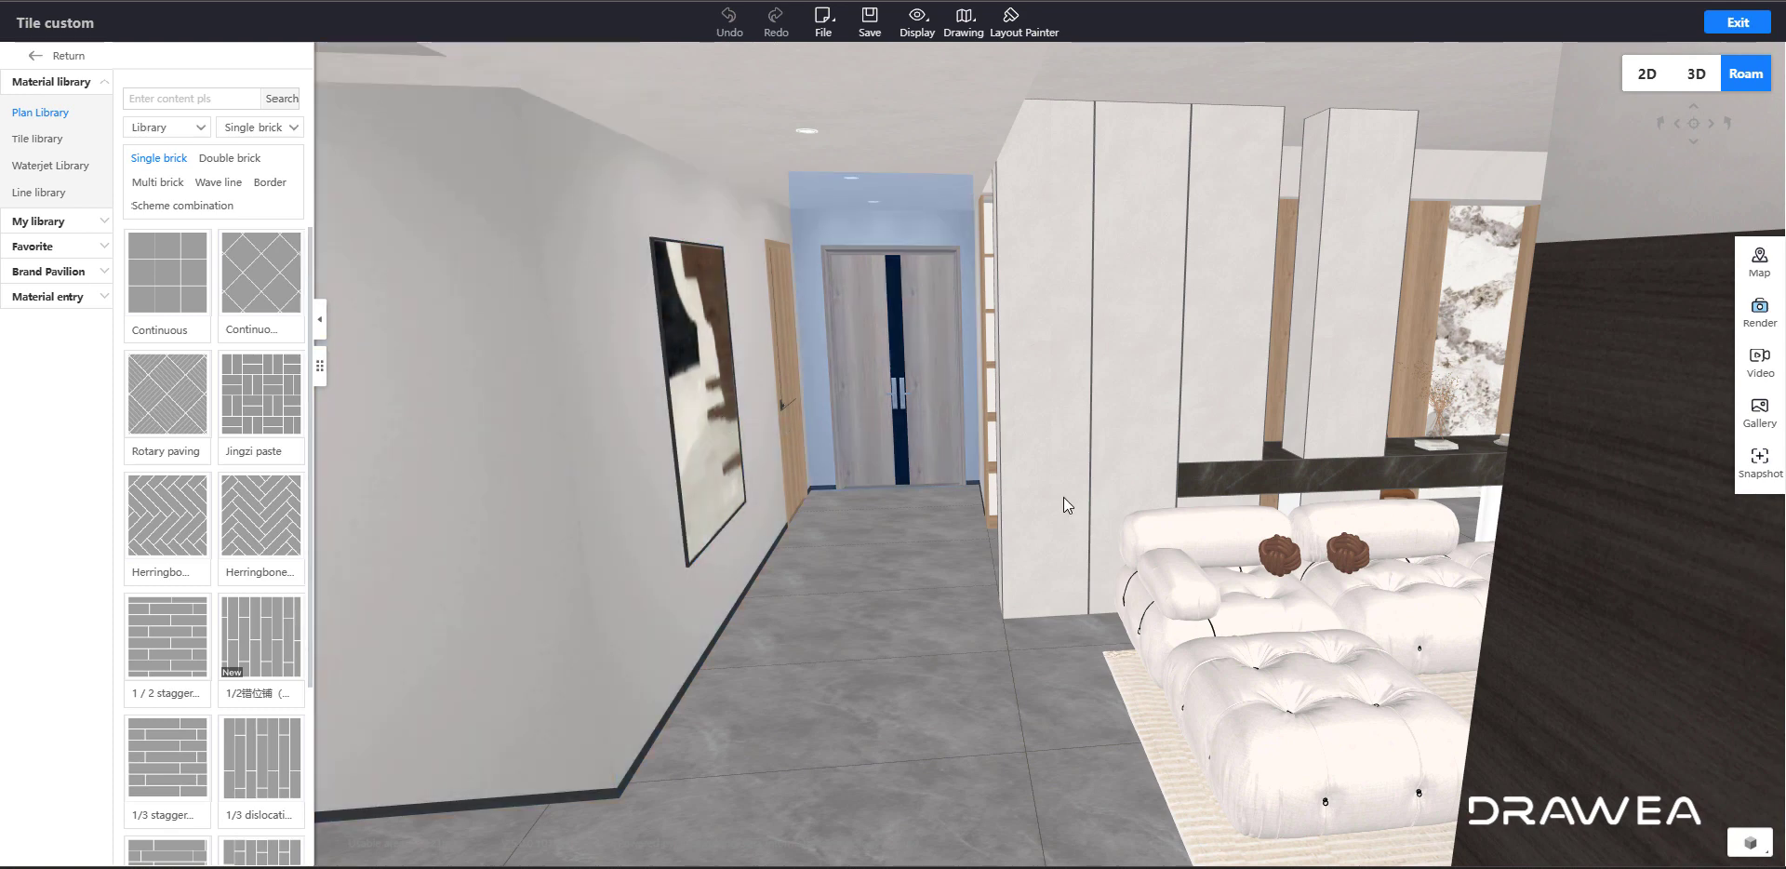
left_click(1753, 846)
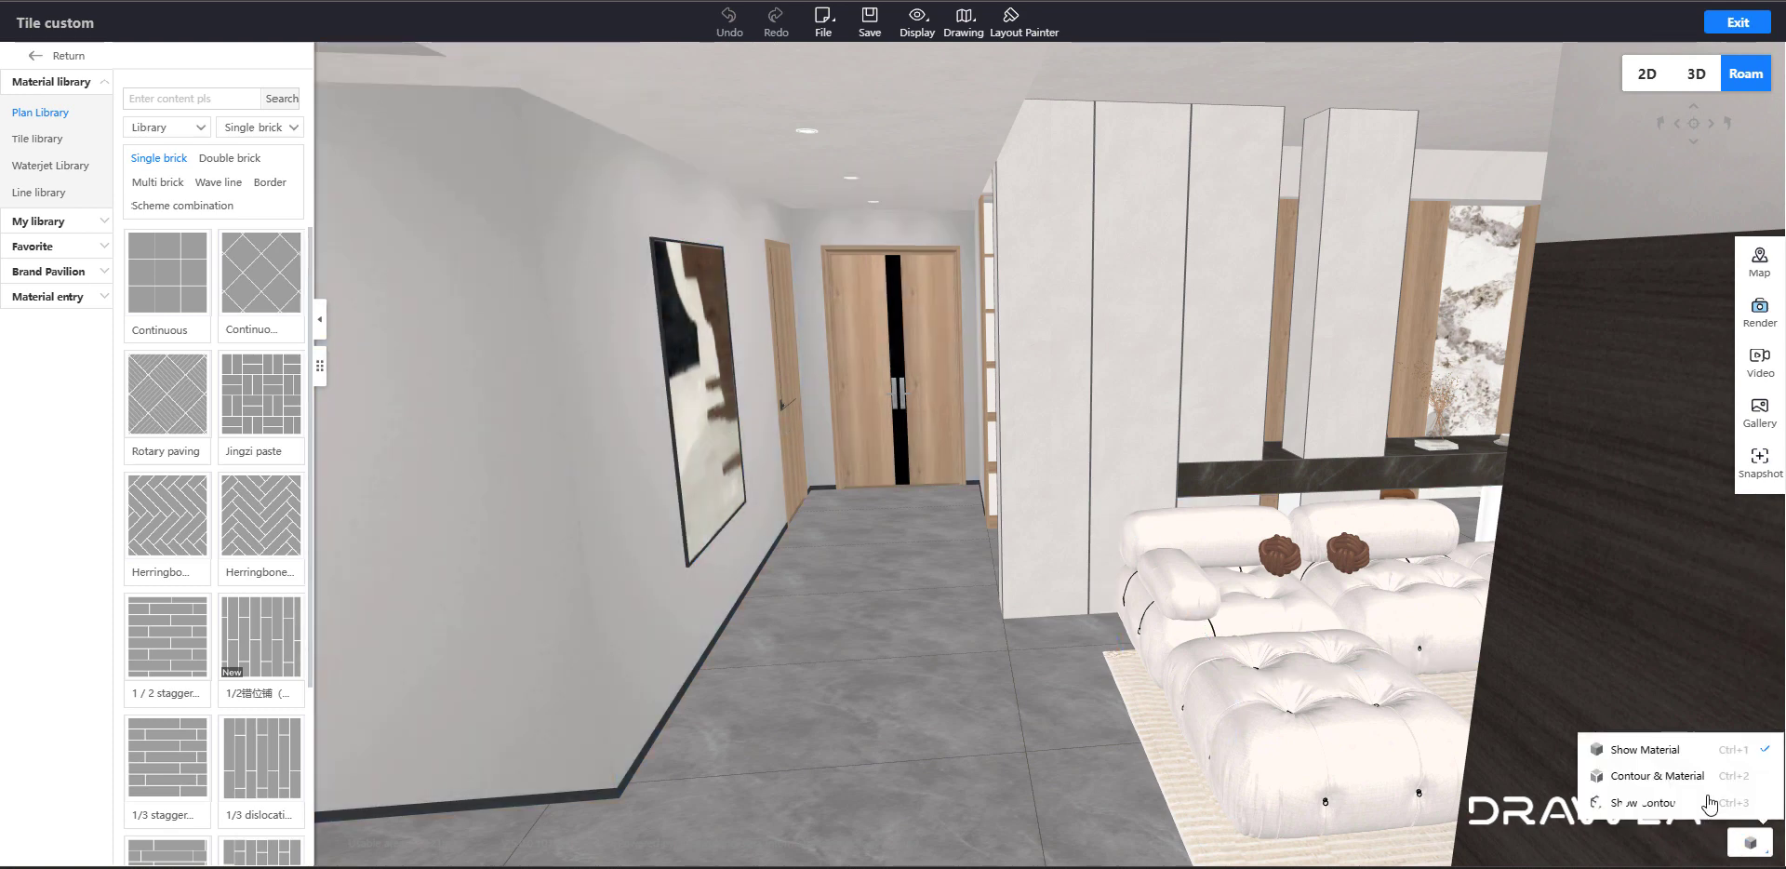
left_click(1657, 781)
left_click_drag(1113, 594, 949, 610)
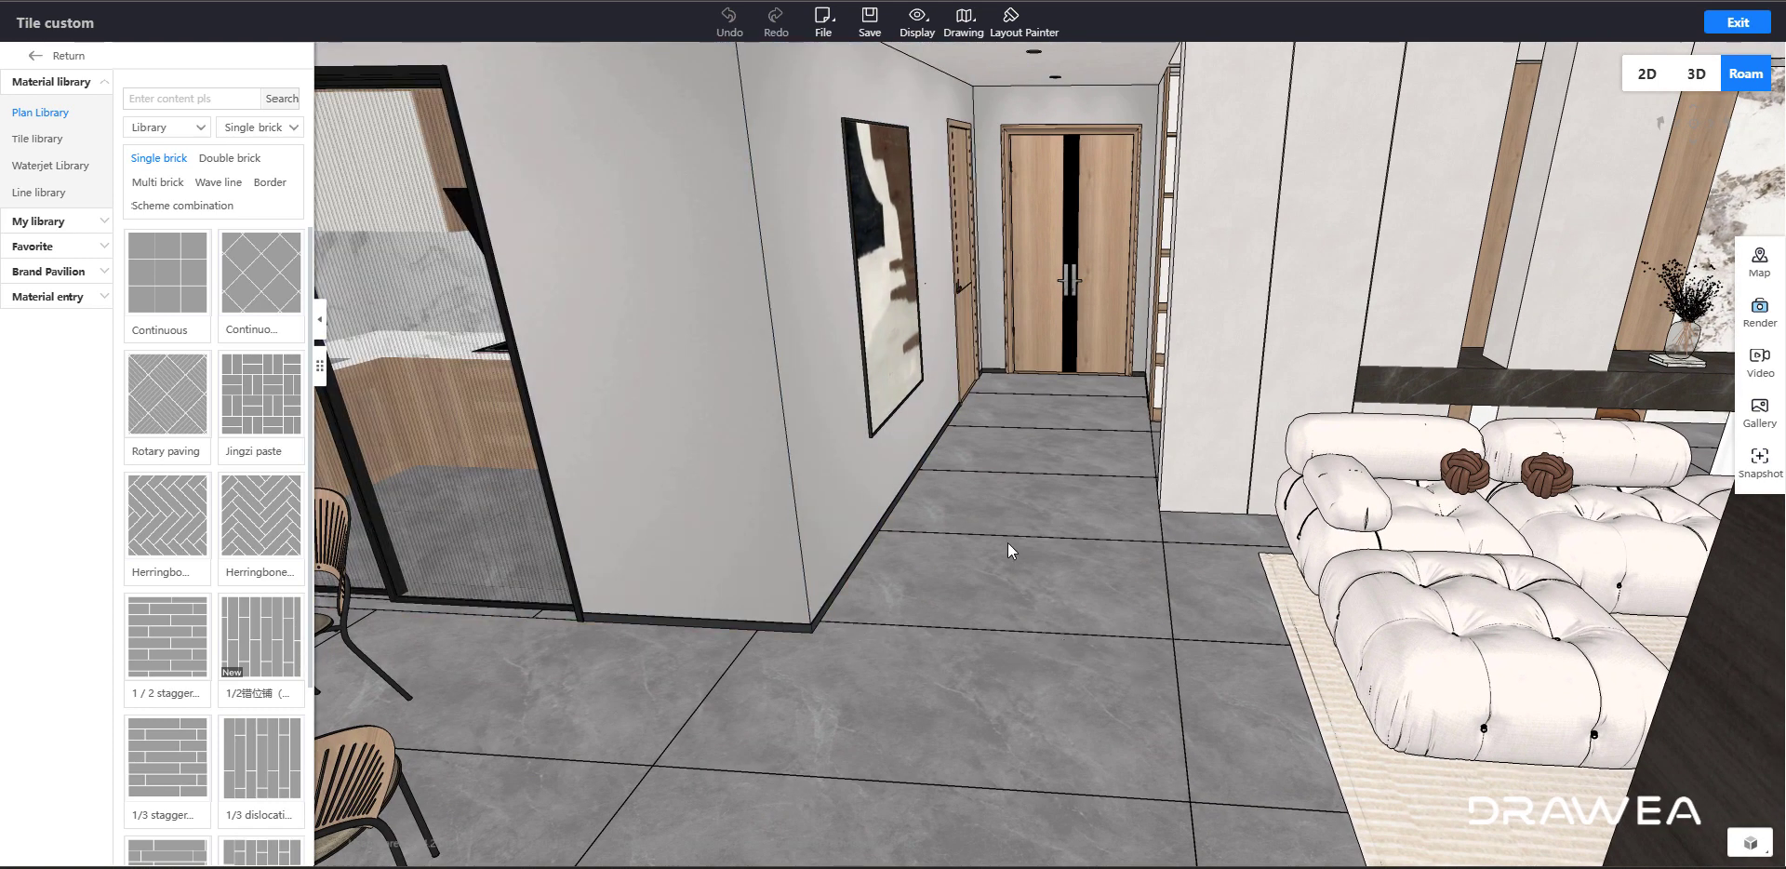
left_click_drag(1007, 543, 997, 601)
key("s")
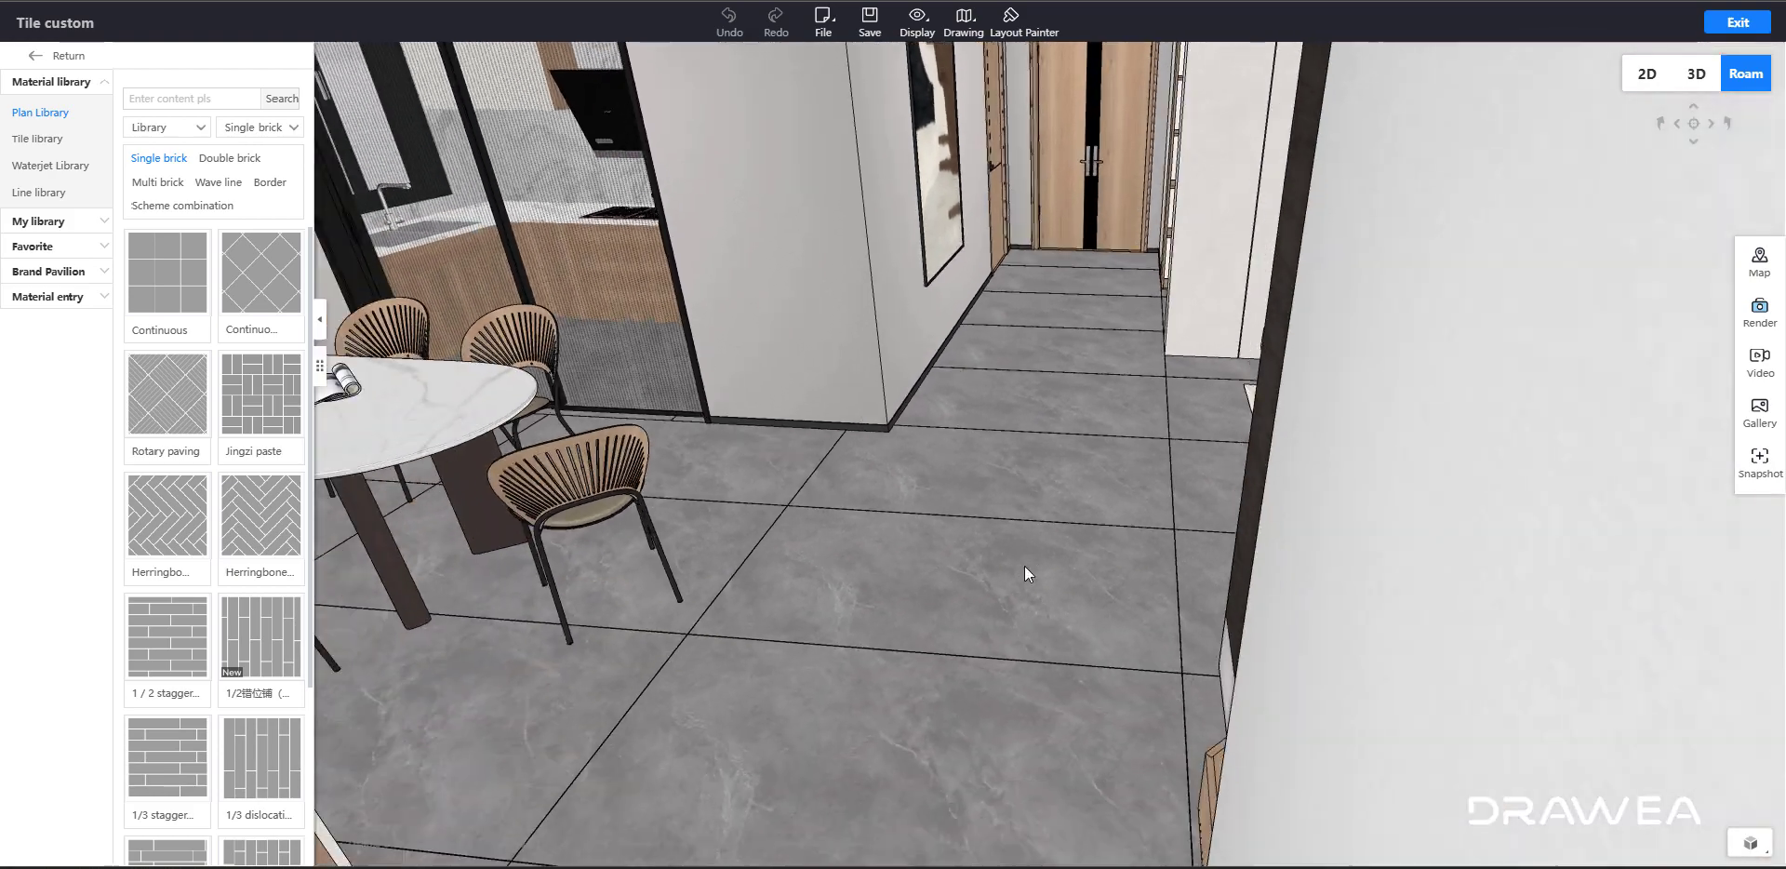
key("a")
key("w")
left_click_drag(1057, 550, 1097, 485)
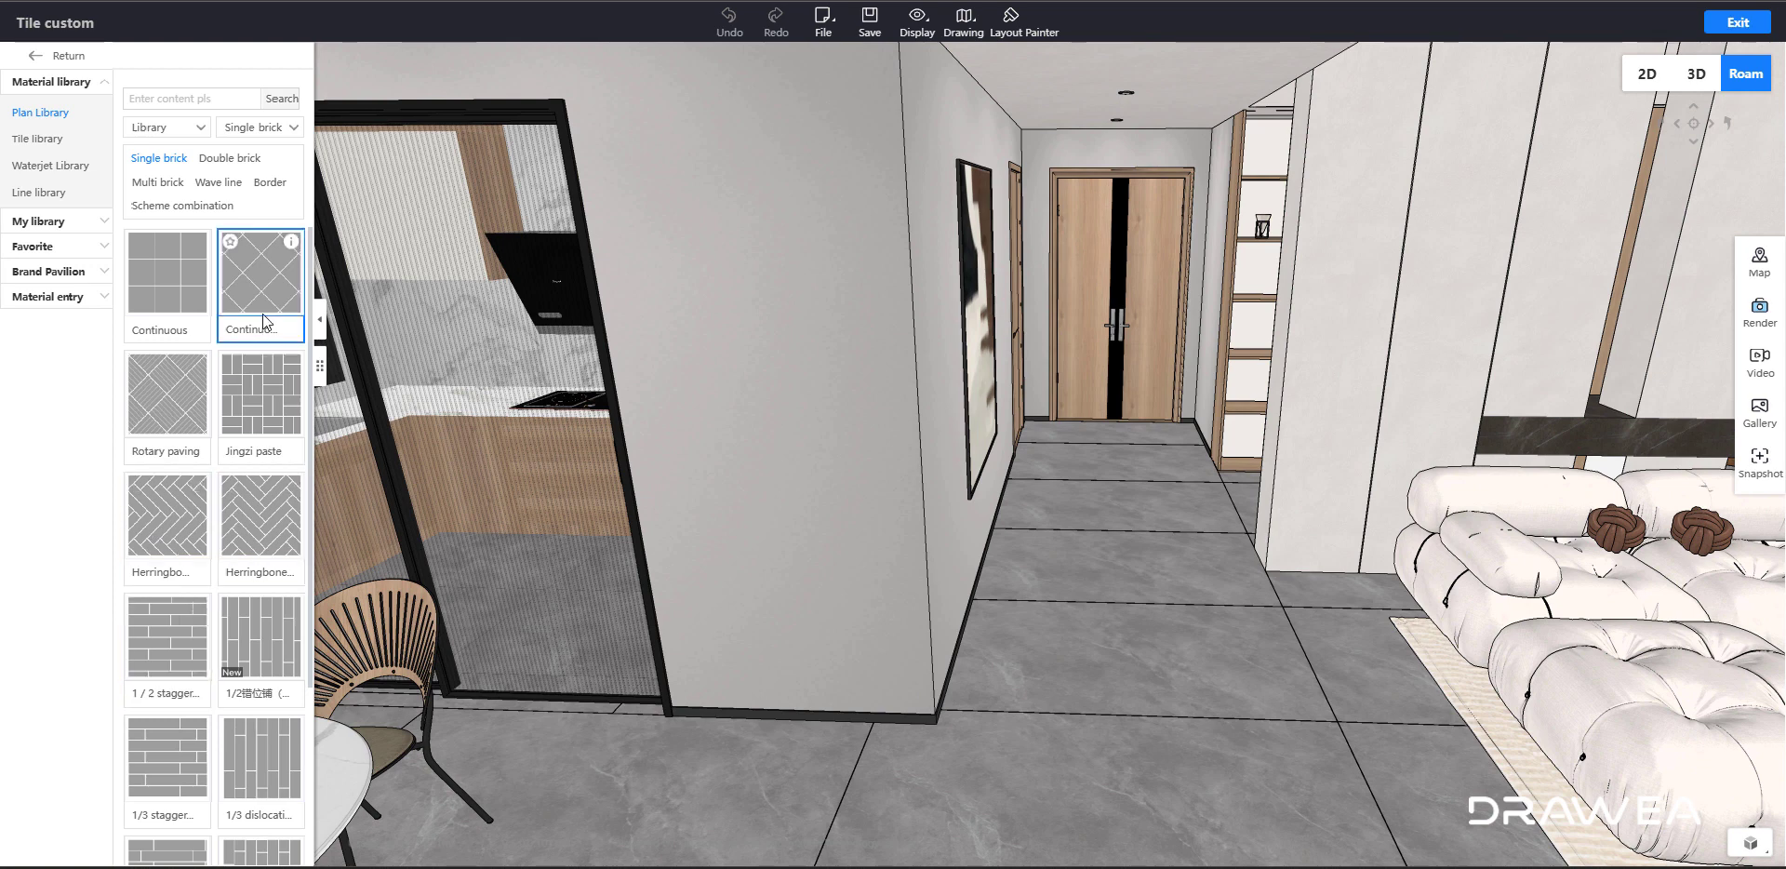
- Browse the Double brick, Multi brick, Wave line and Border paving plans and return to the Single brick plans
left_click(214, 162)
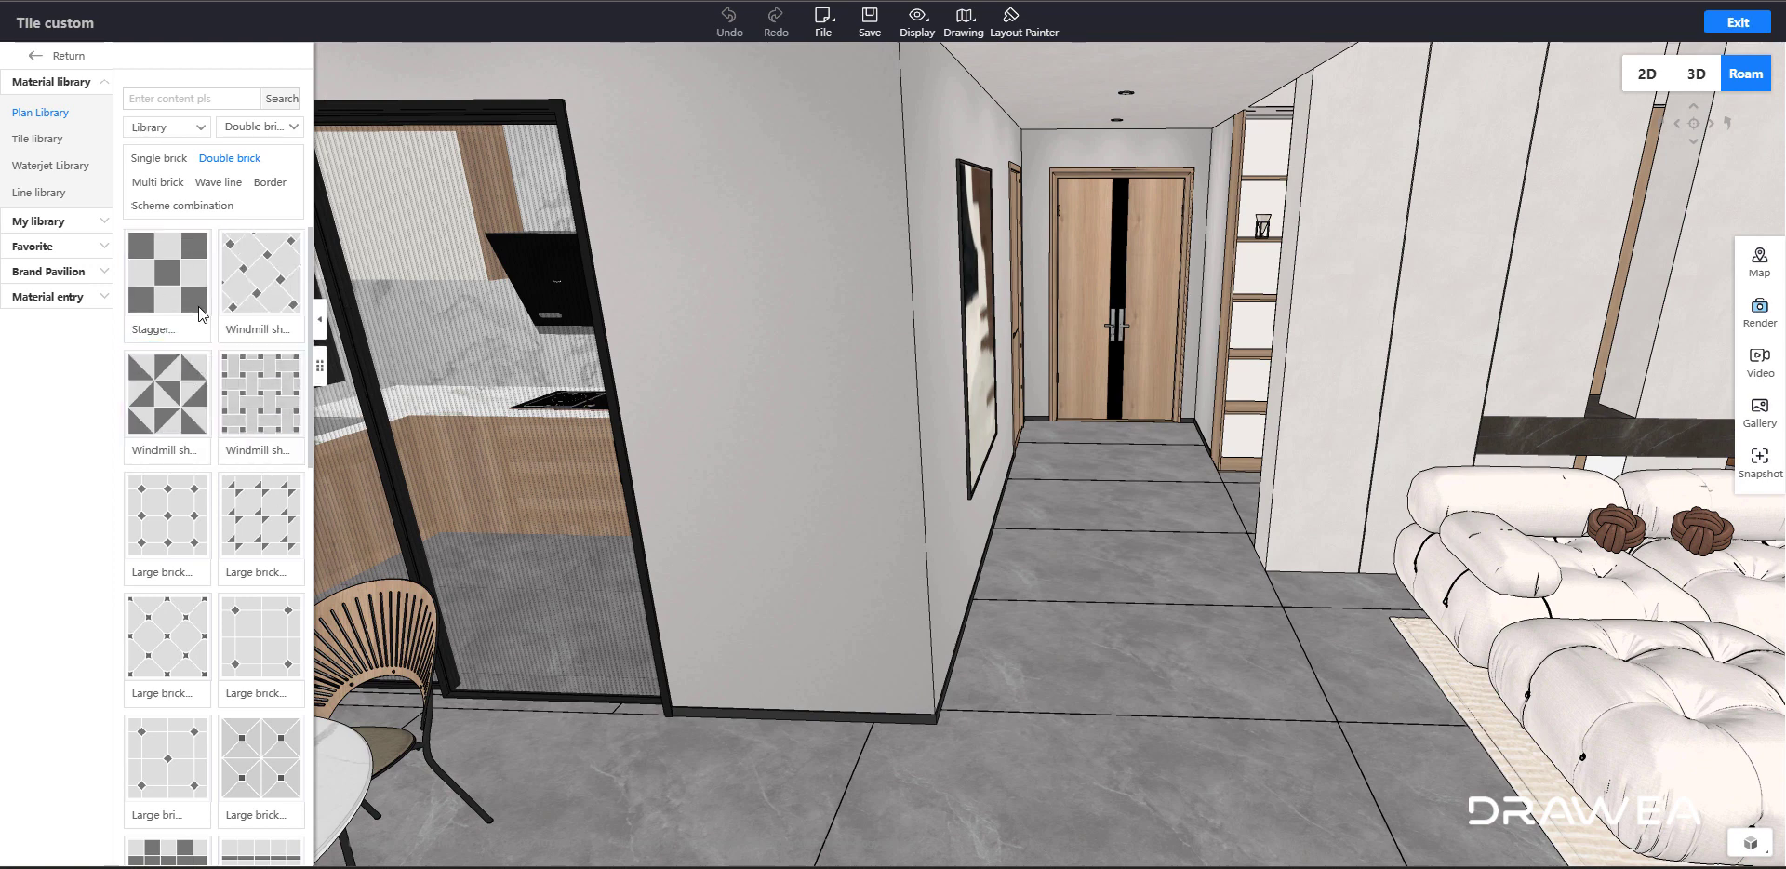
left_click(168, 184)
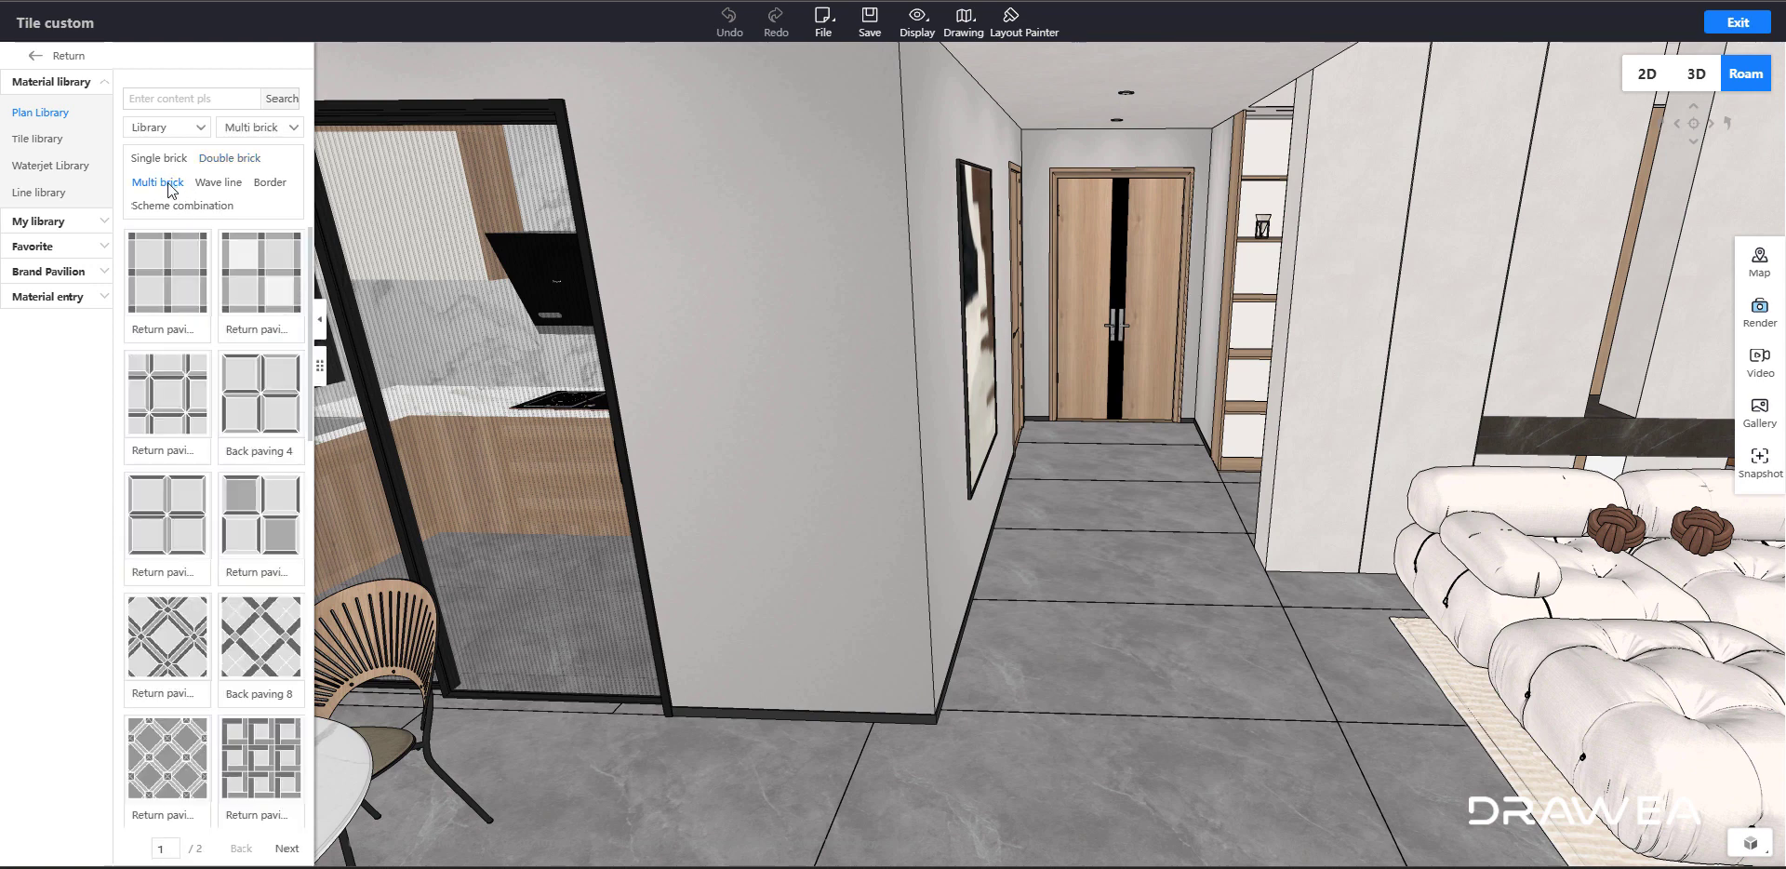
left_click(216, 183)
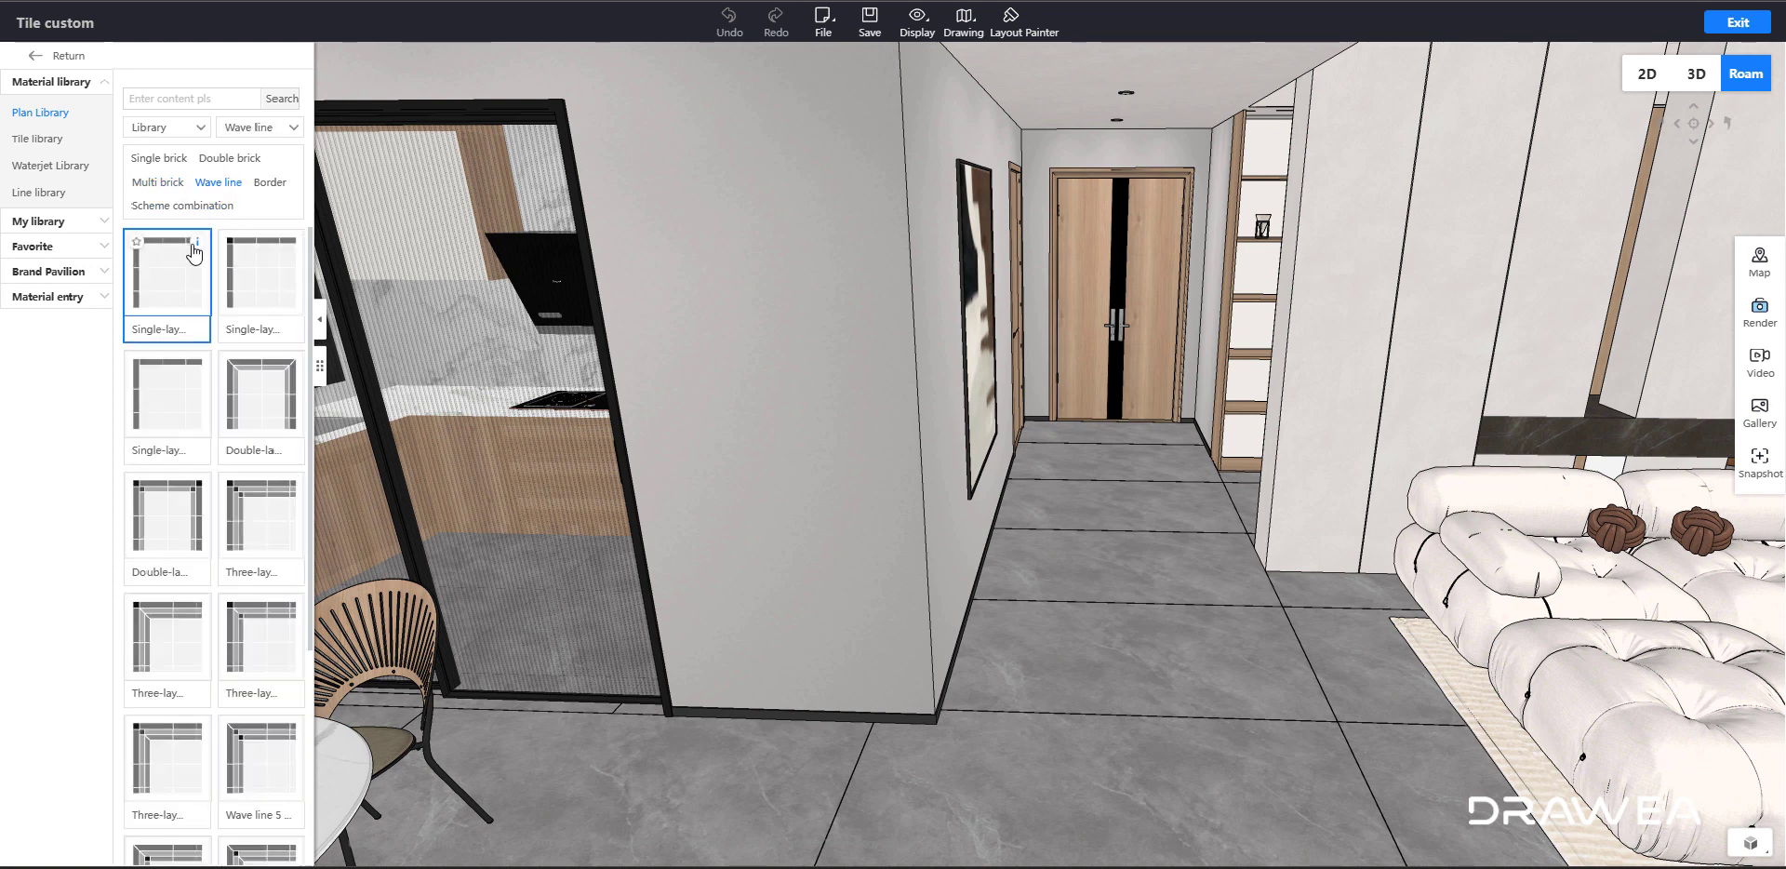
left_click(270, 185)
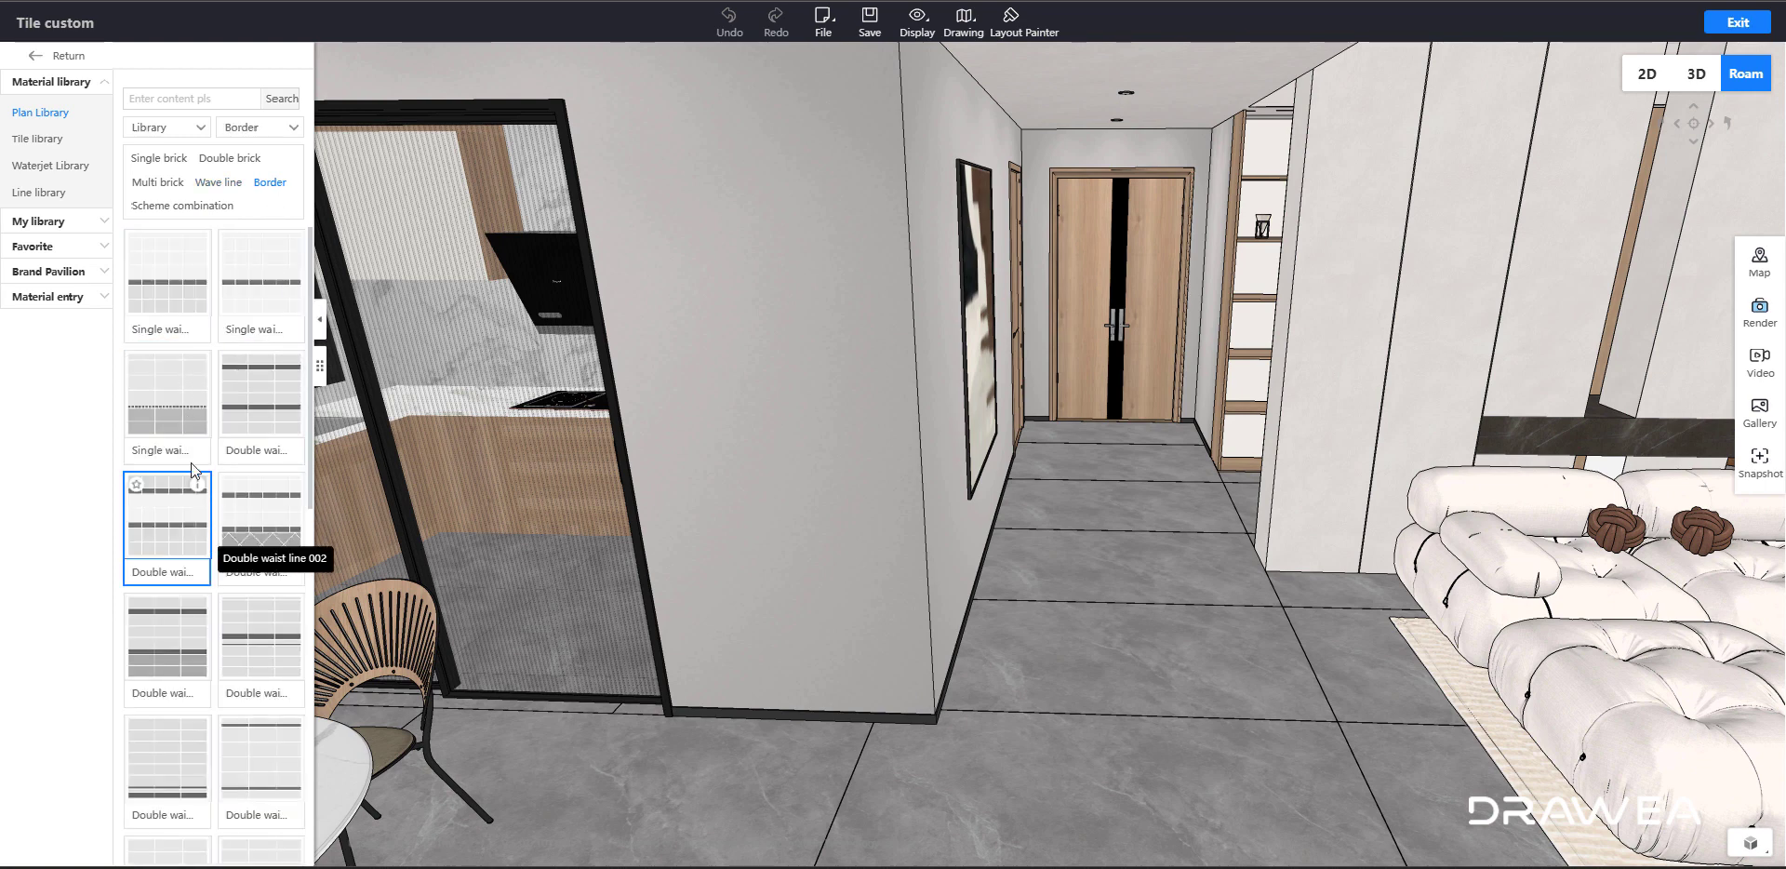
left_click(159, 160)
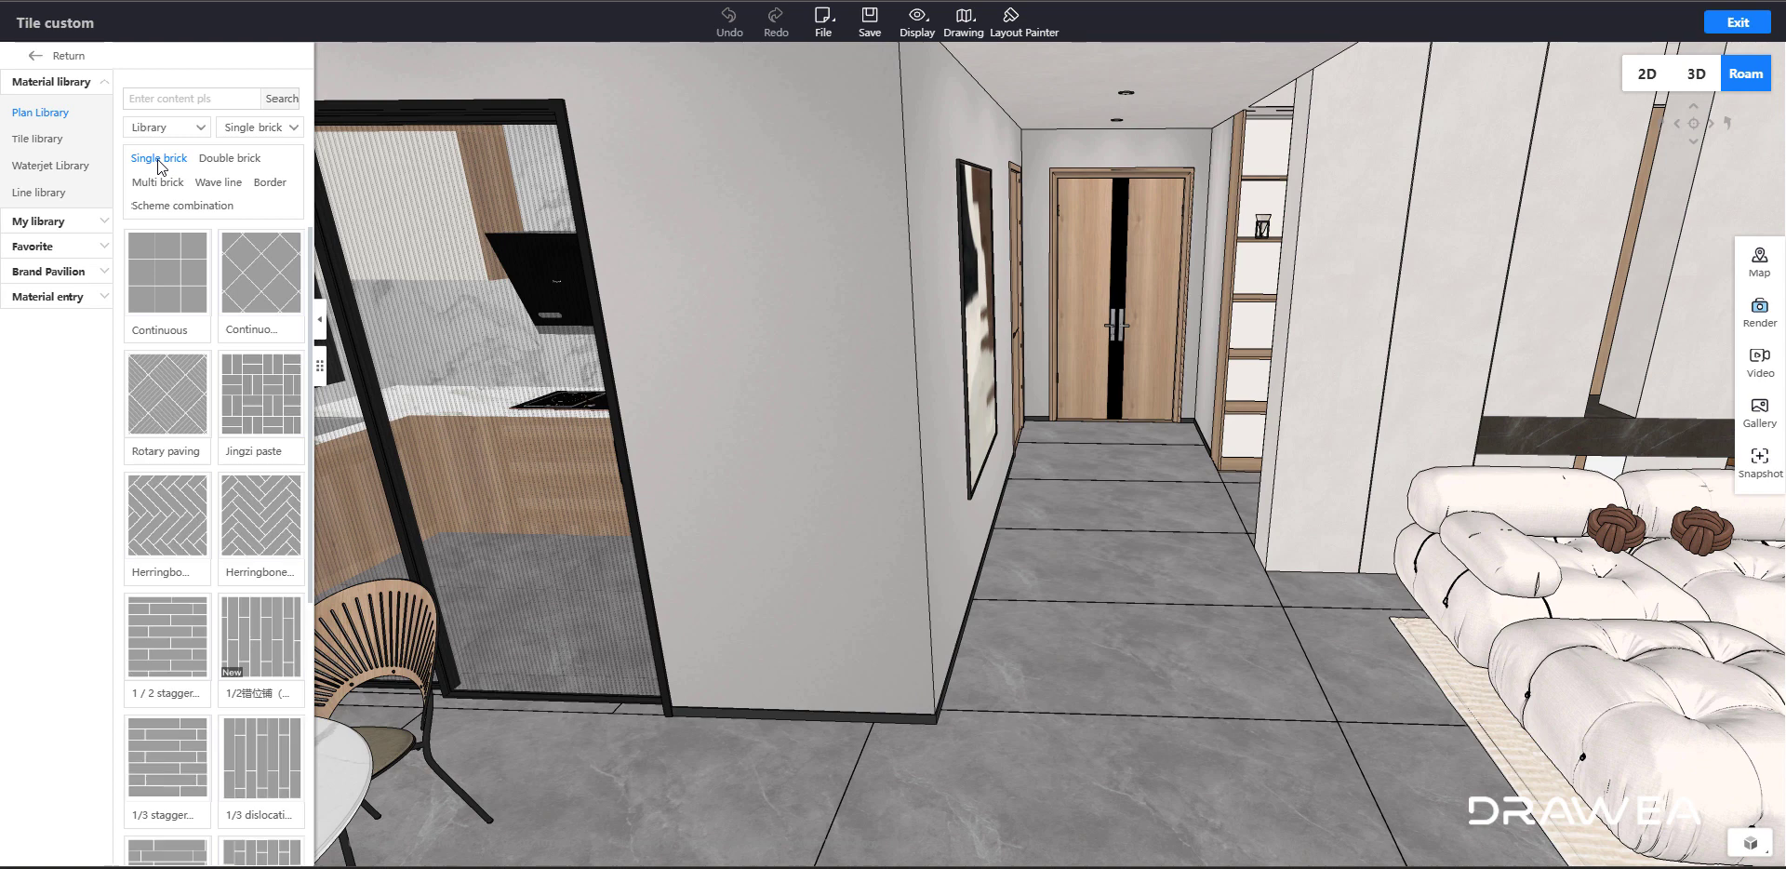
- Look through the tile library's material types and tile sizes, and return to the Plan Library
left_click(39, 140)
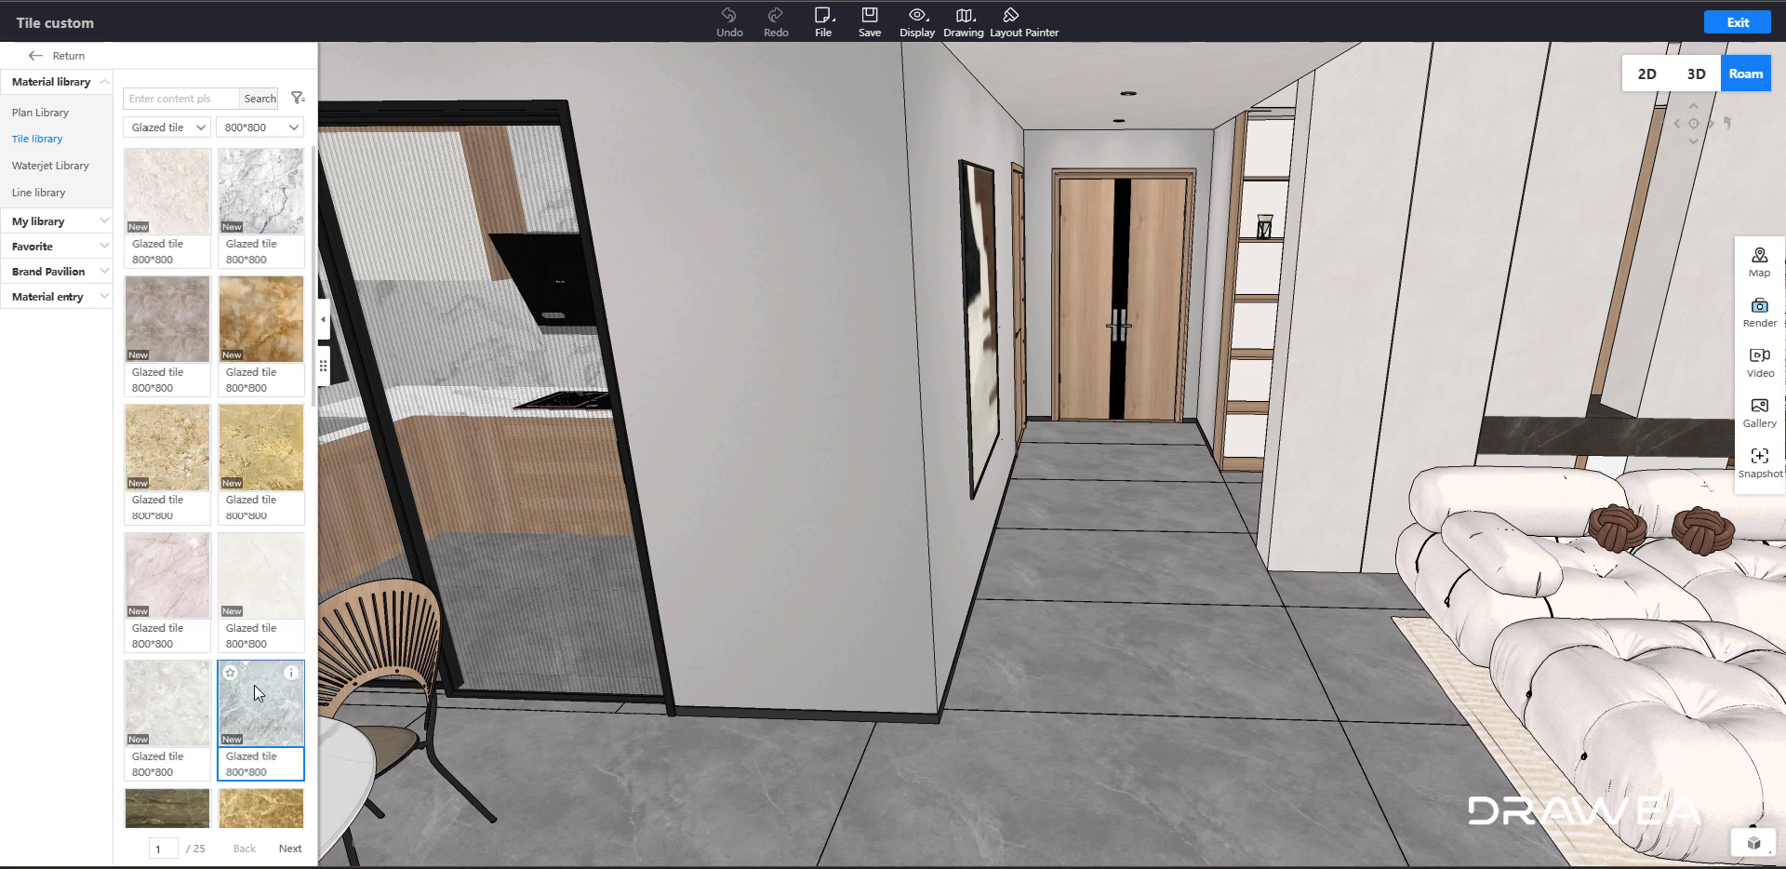
left_click(155, 130)
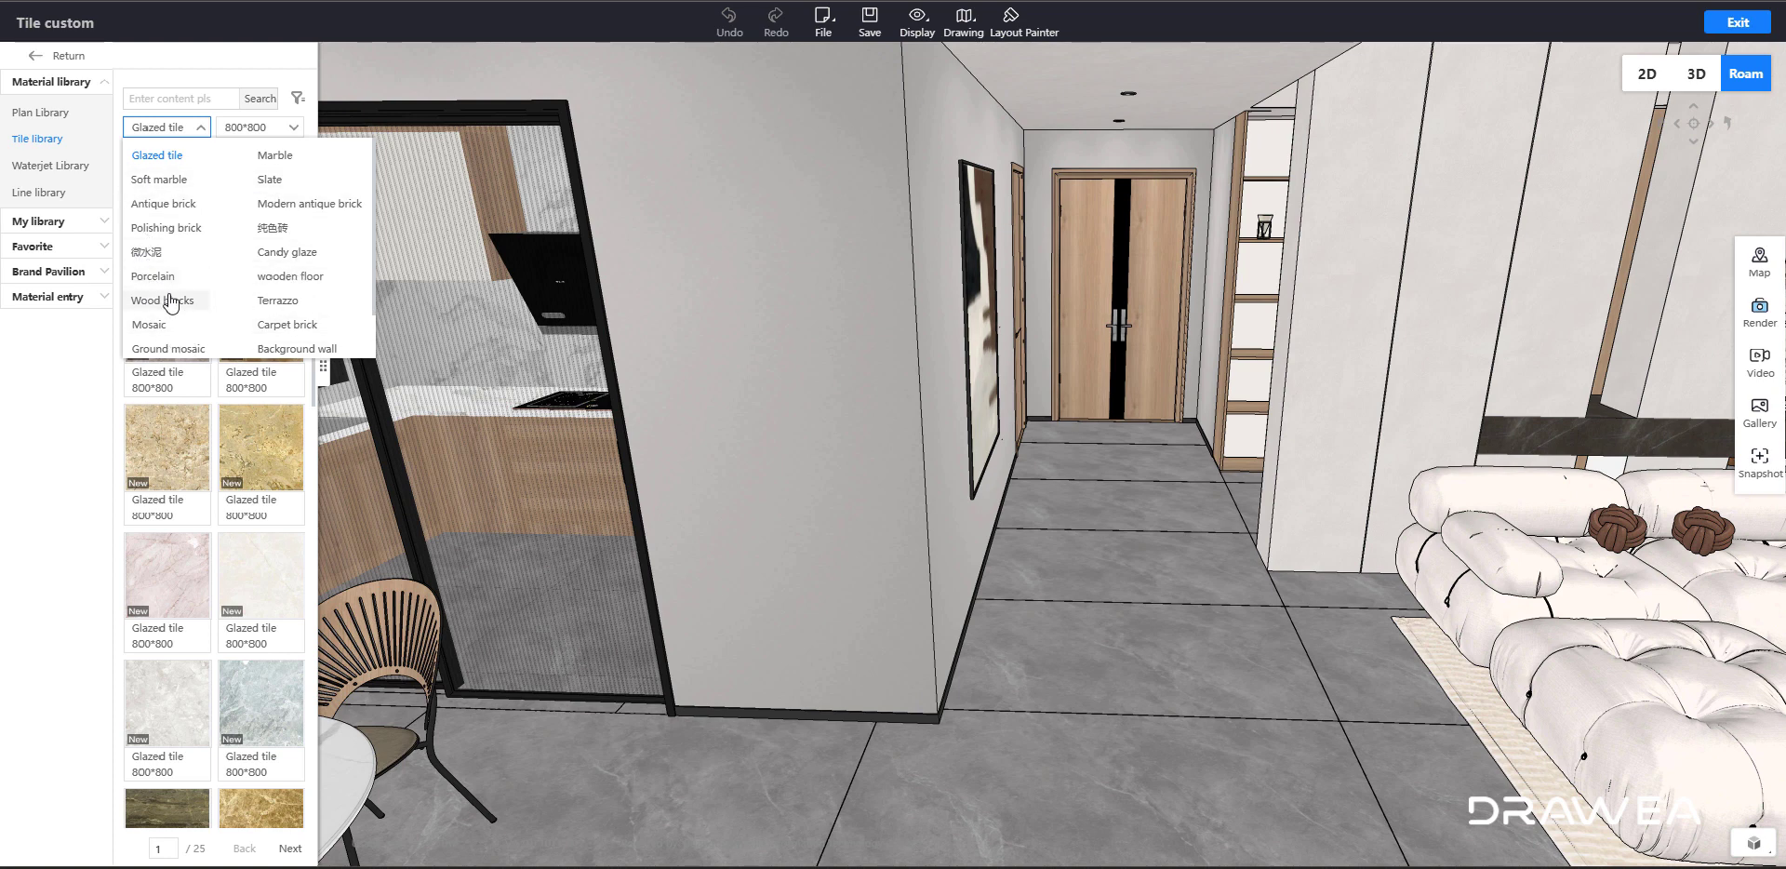
left_click(253, 127)
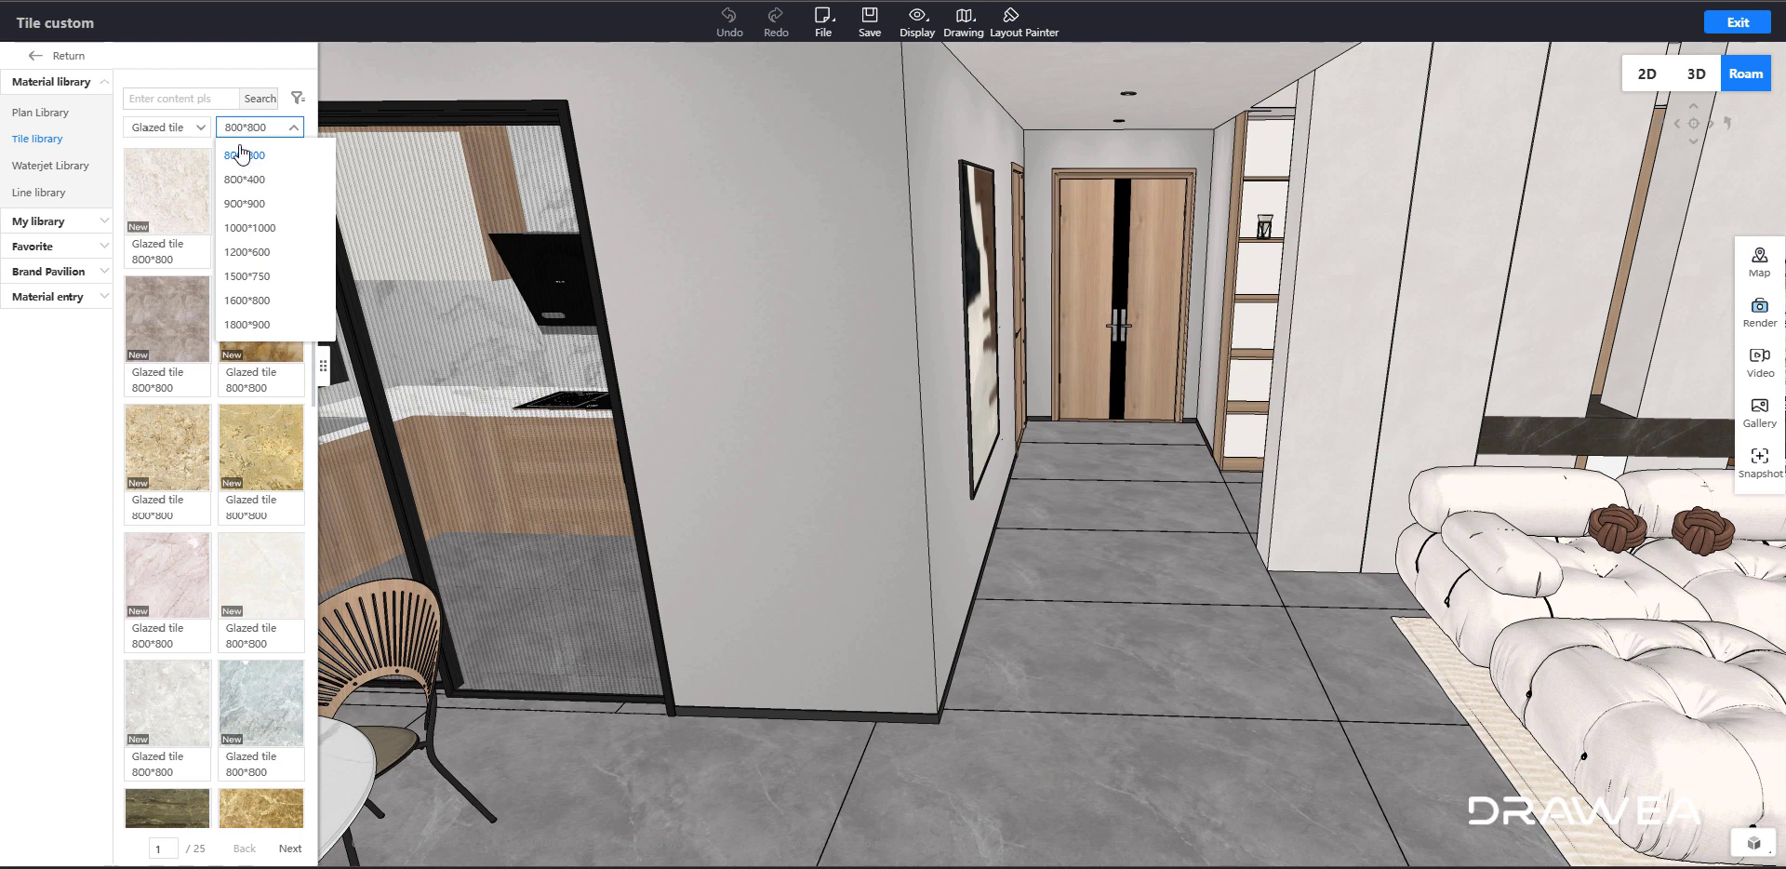
left_click(192, 134)
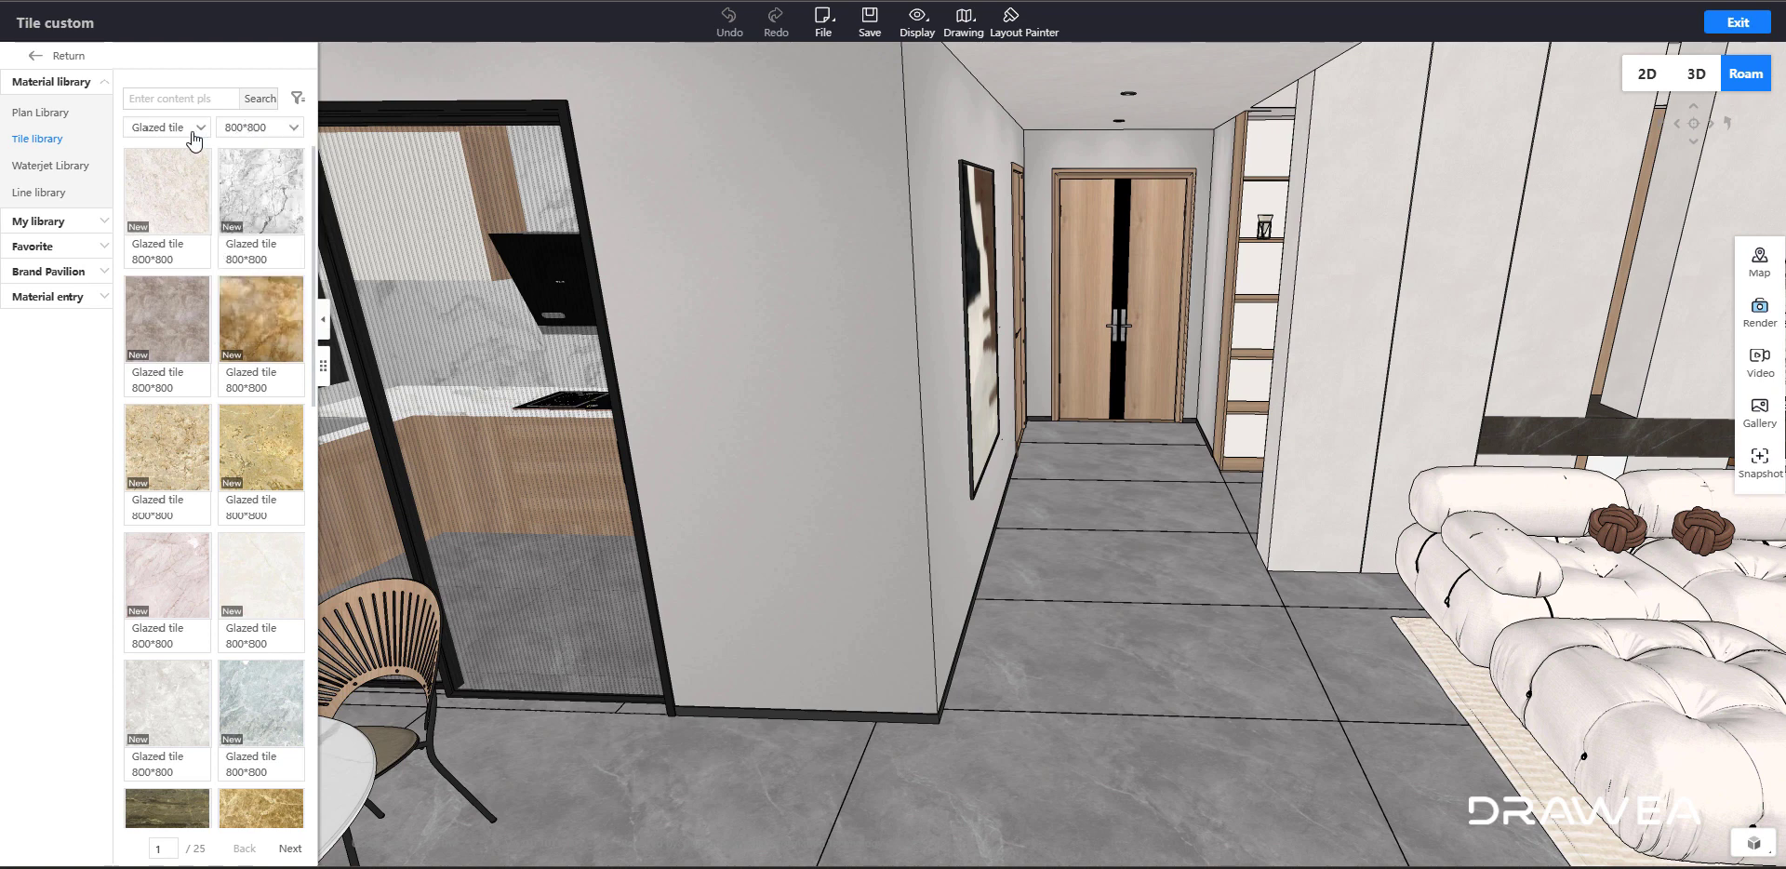
left_click(171, 135)
left_click(46, 113)
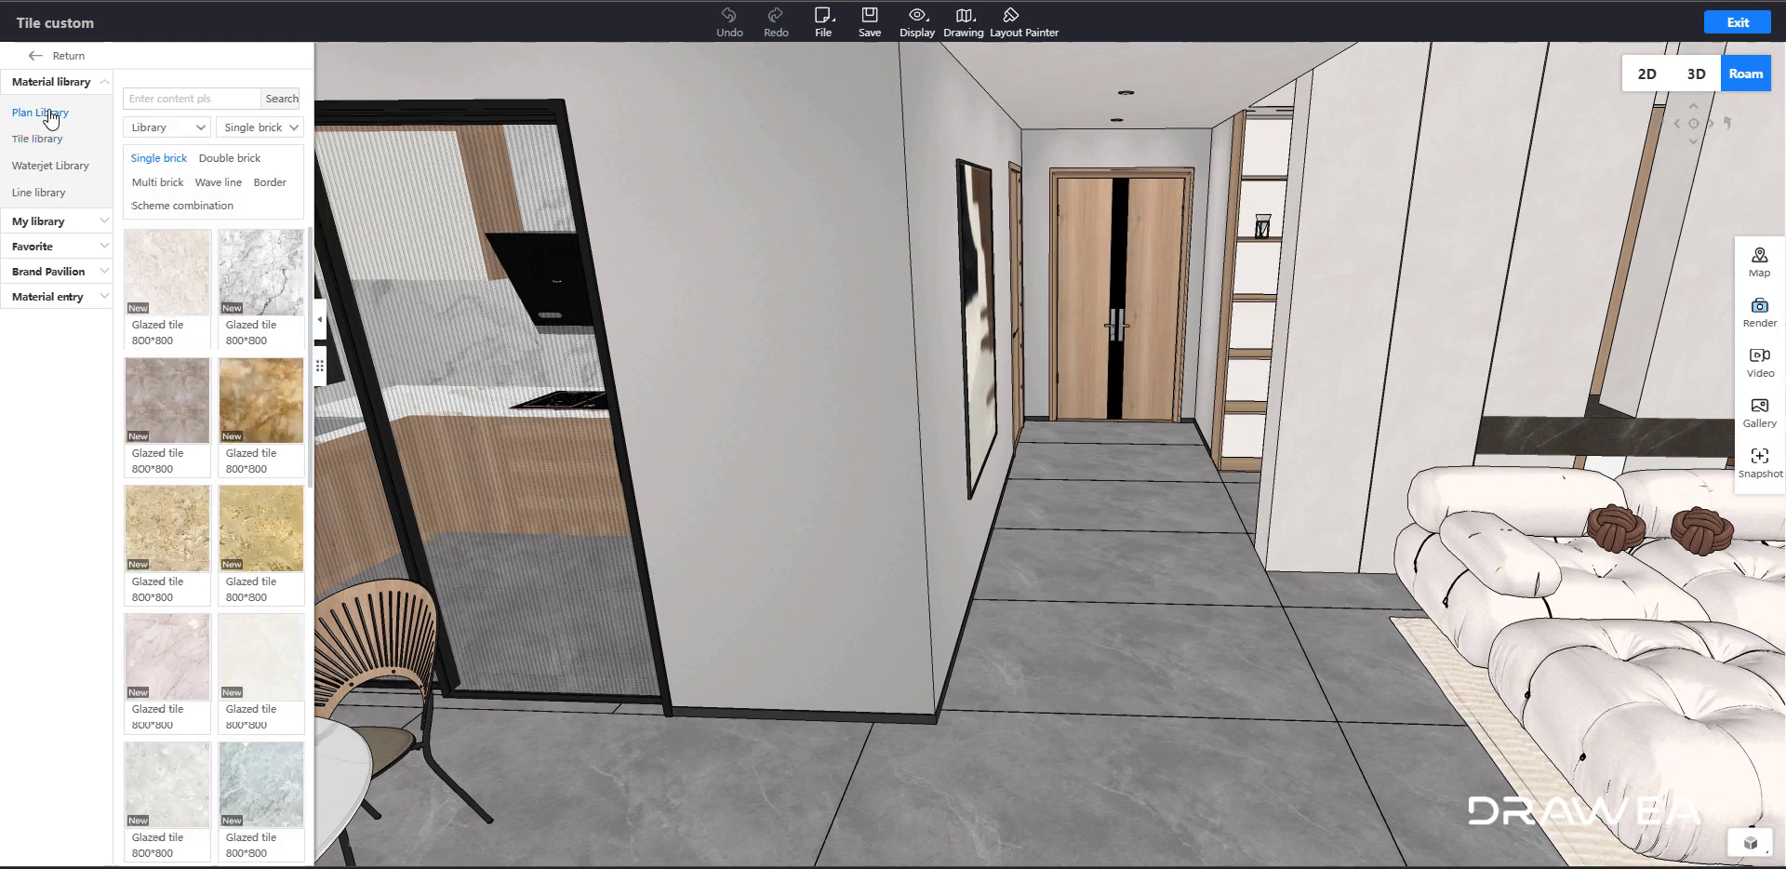
- Apply the Continuous oblique paving plan to the wood-planked floor of the room next to the living room
left_click_drag(901, 331, 1092, 377)
scroll(942, 318, "down", 8)
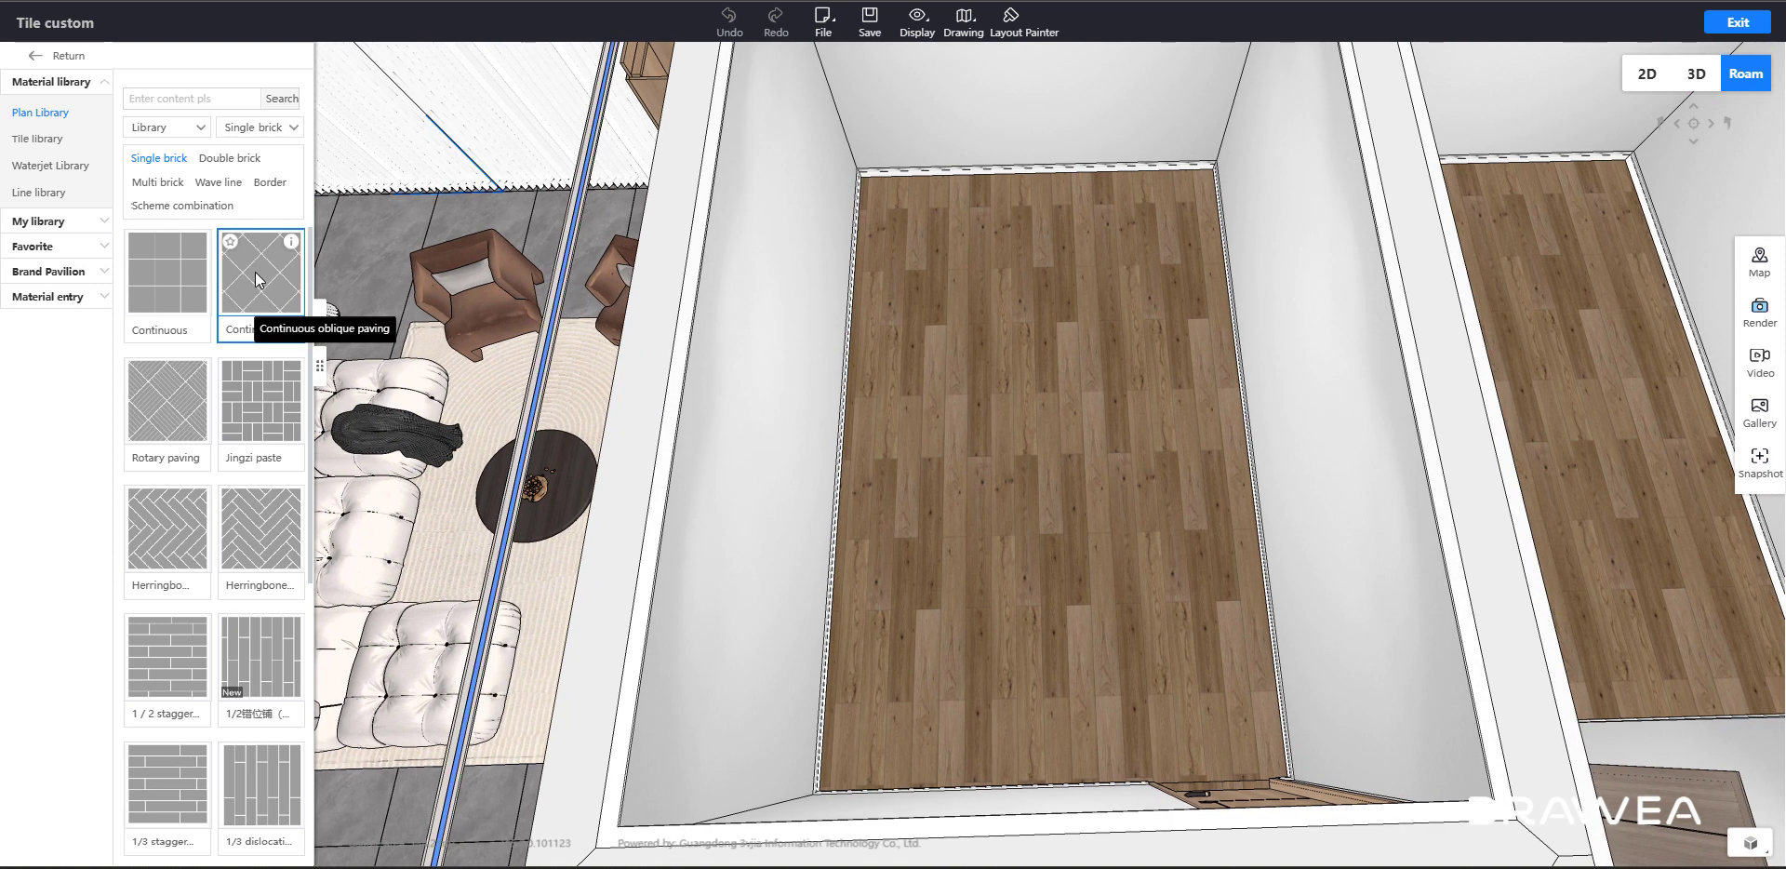
left_click_drag(243, 266, 1021, 359)
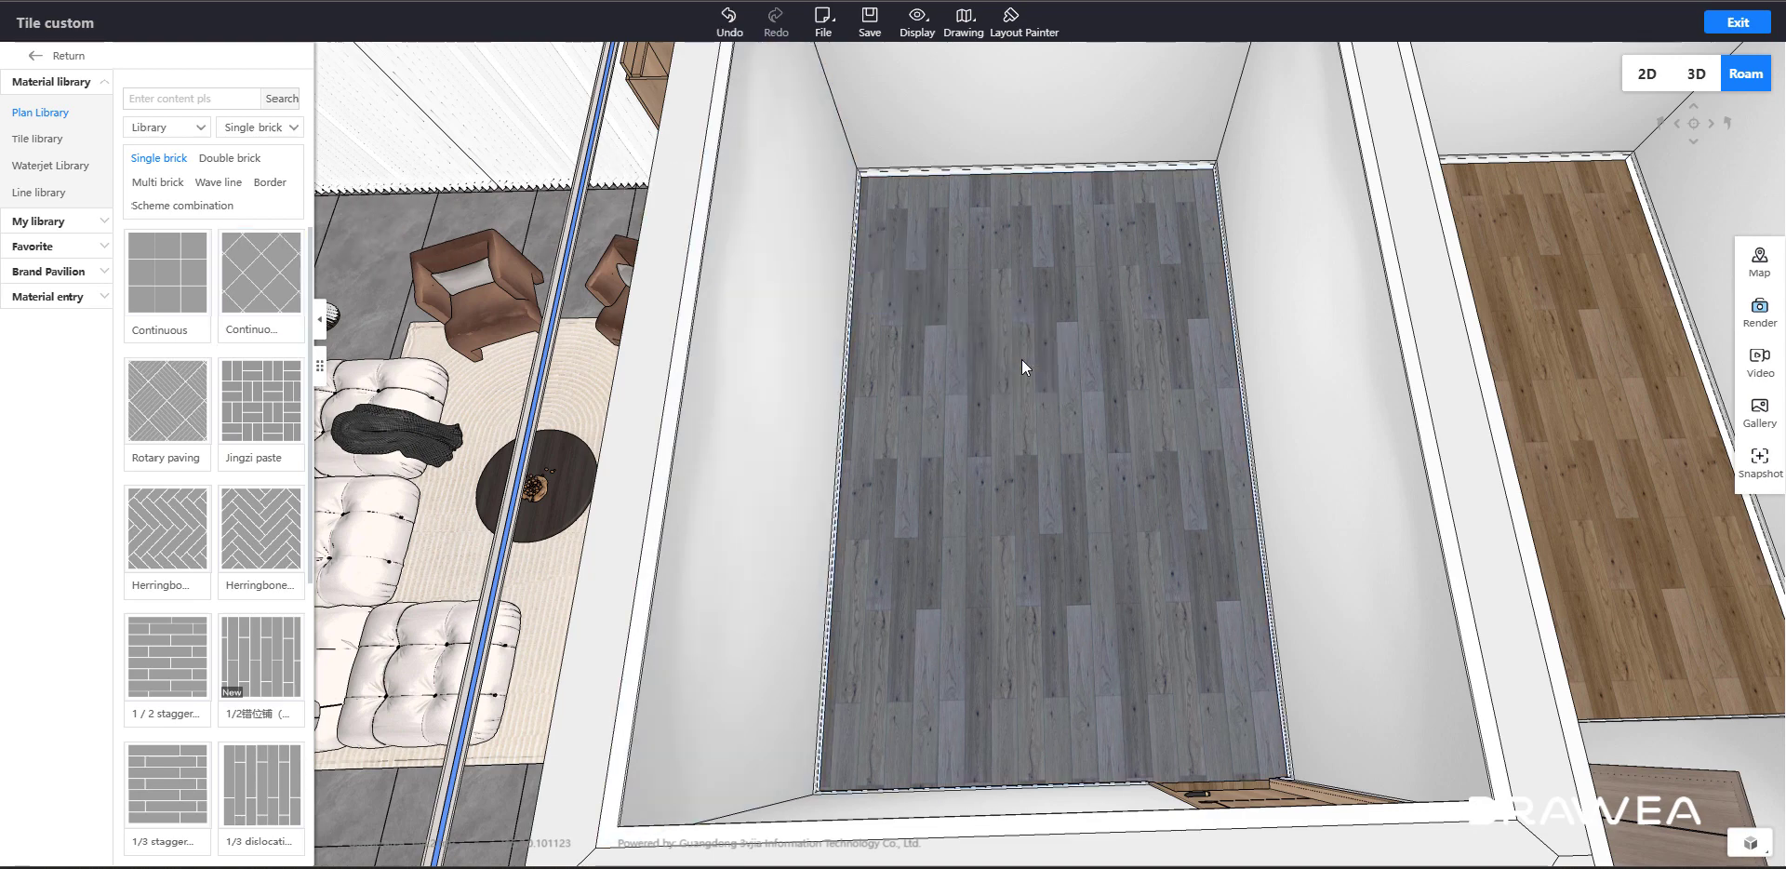
left_click_drag(1045, 547, 1045, 605)
scroll(956, 462, "down", 3)
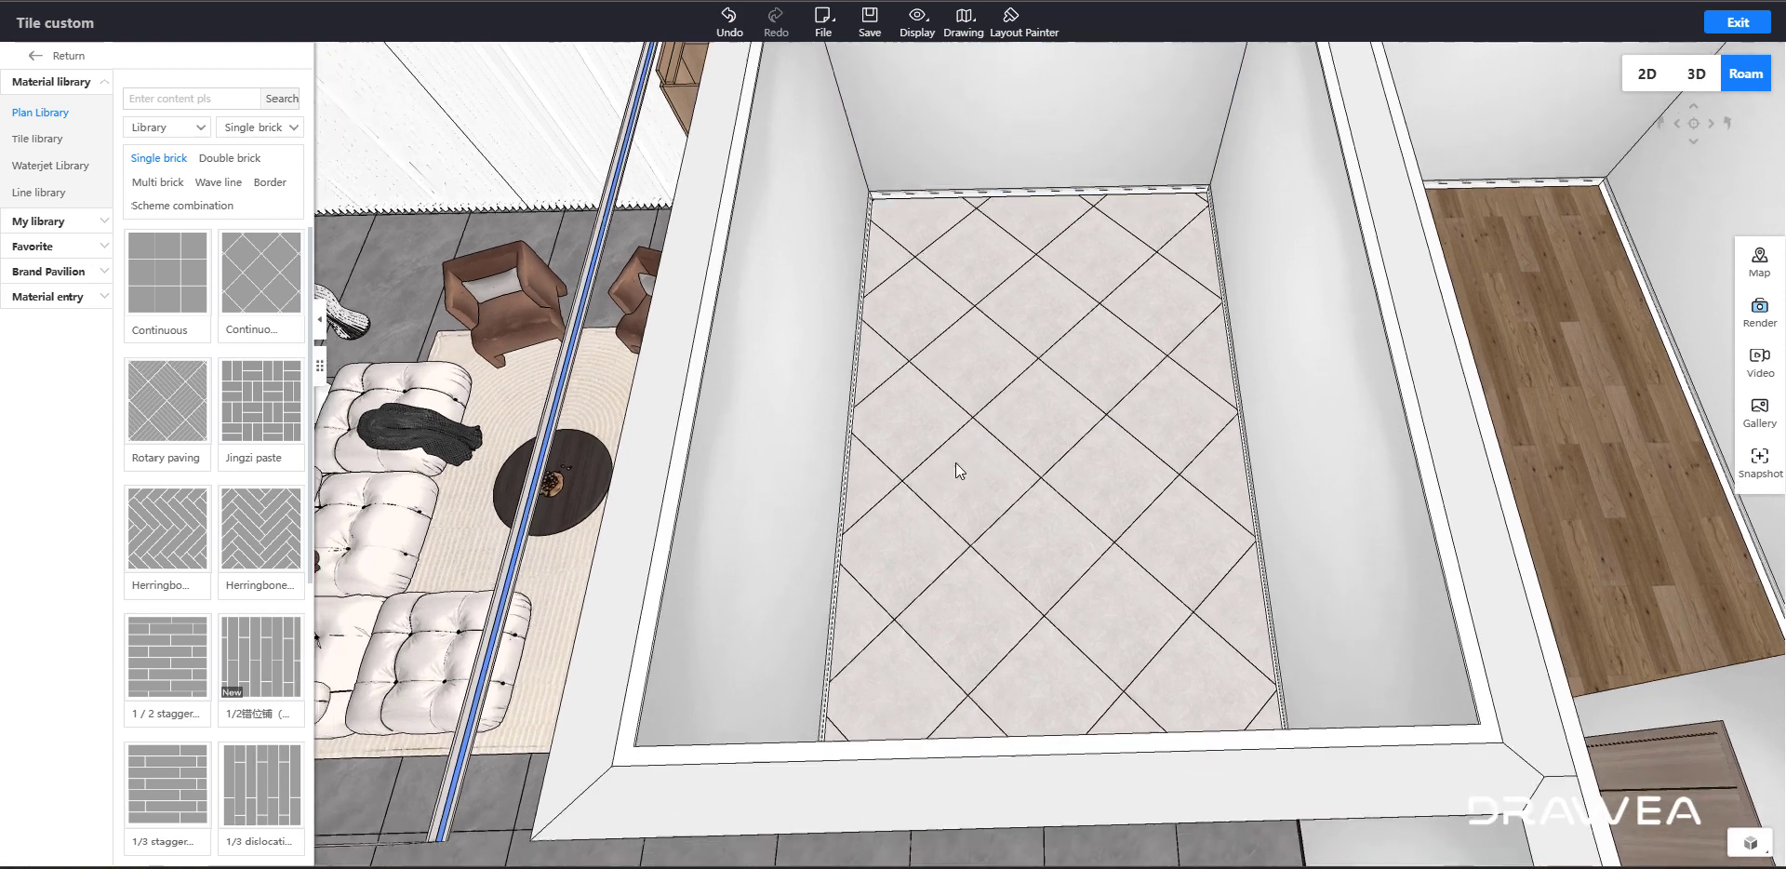
- Open the obliquely paved floor for editing and change its tile grout material to Wall paint - green-2
scroll(956, 461, "up", 4)
left_click_drag(957, 461, 979, 510)
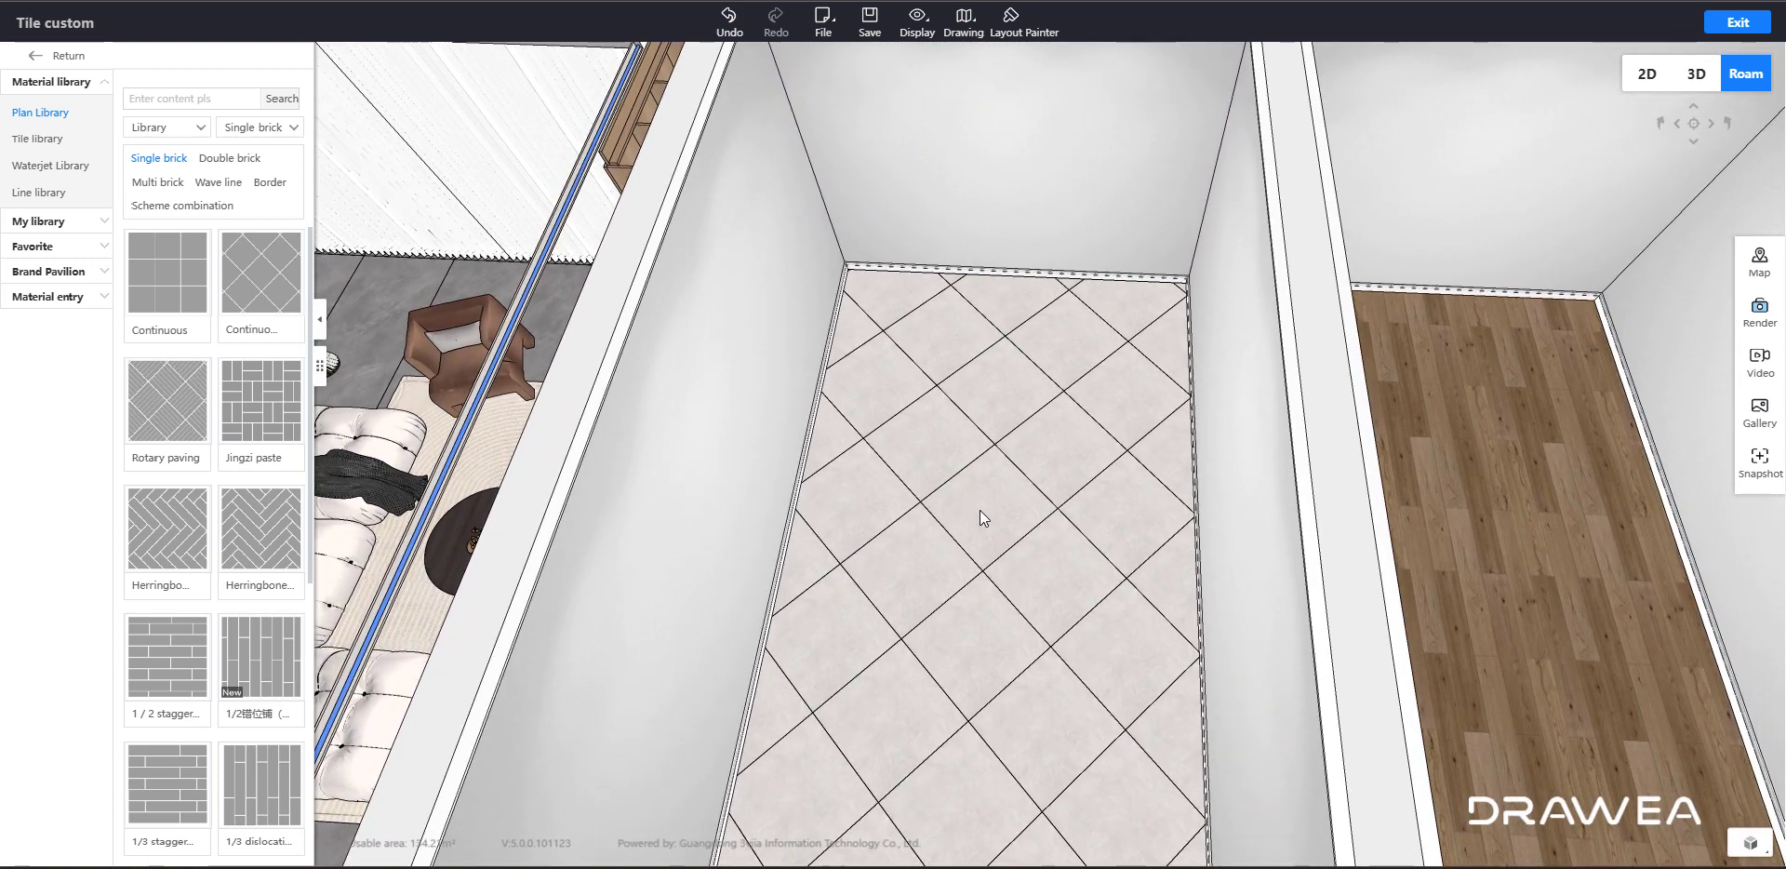
double_click(979, 510)
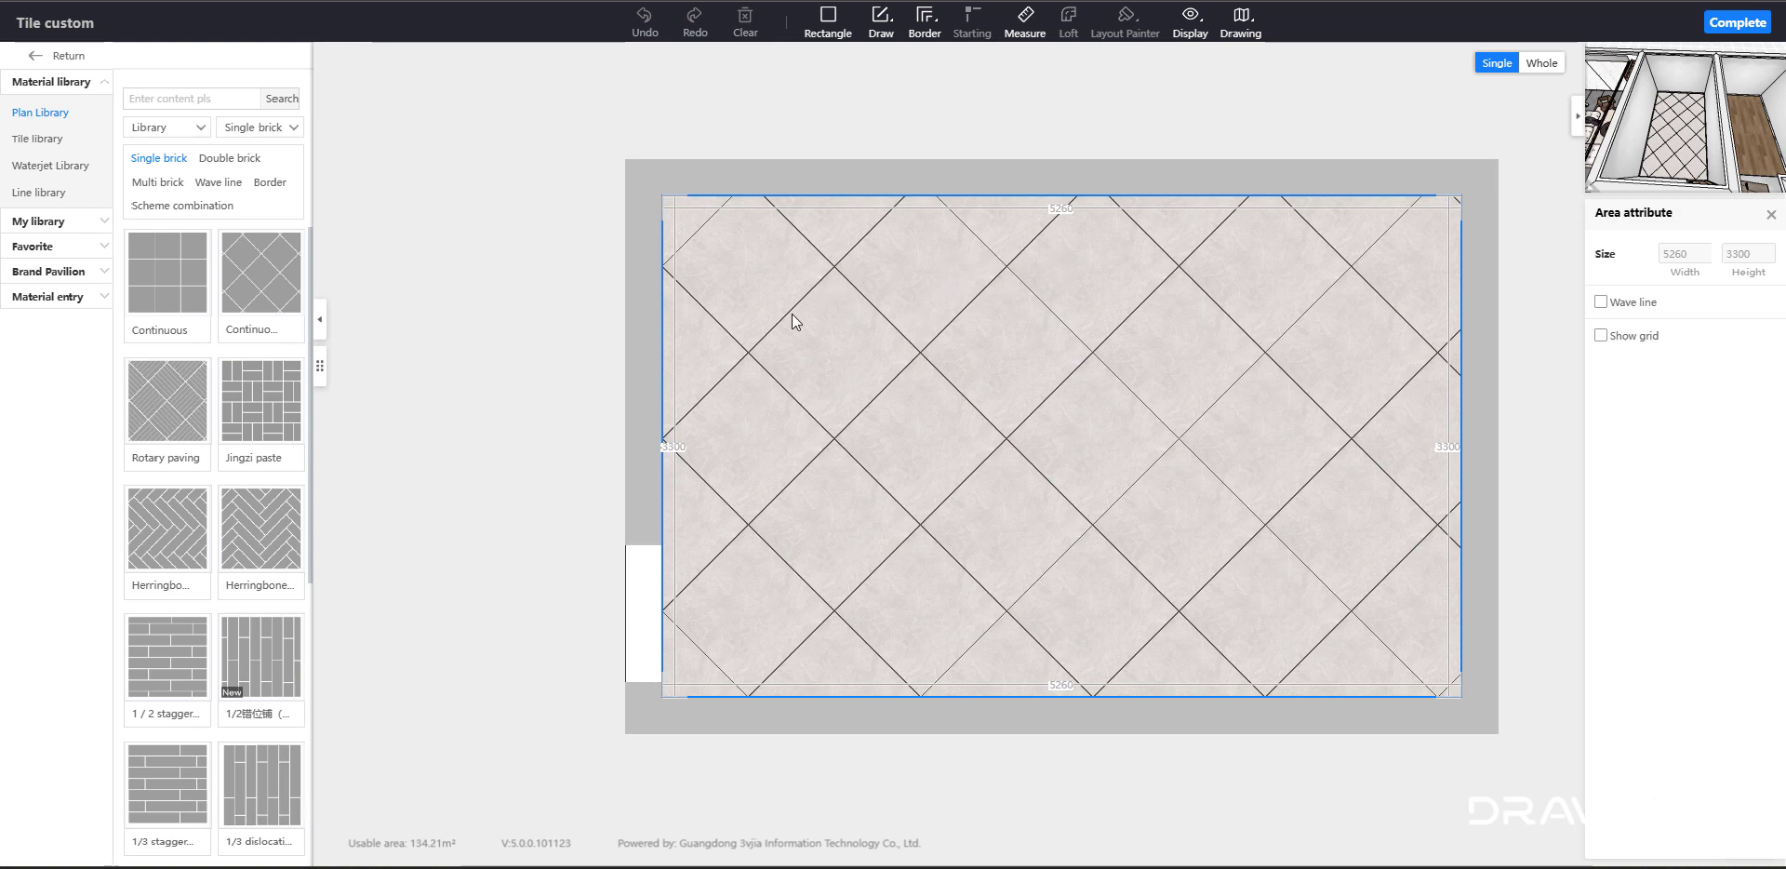
left_click(760, 272)
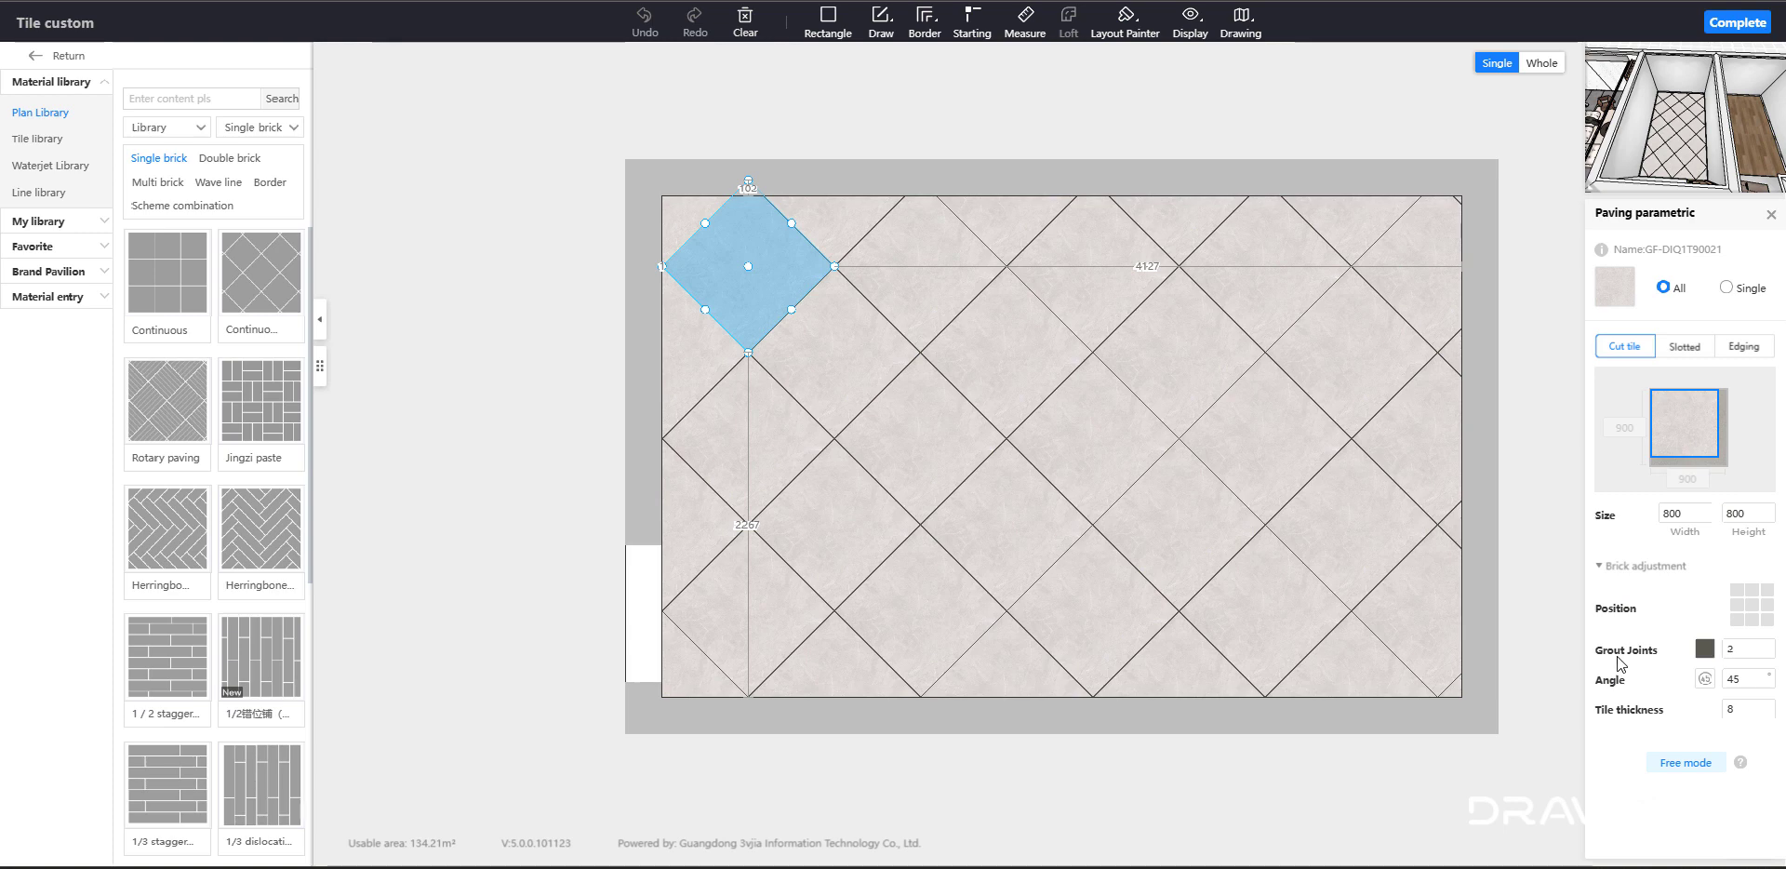
left_click(1704, 649)
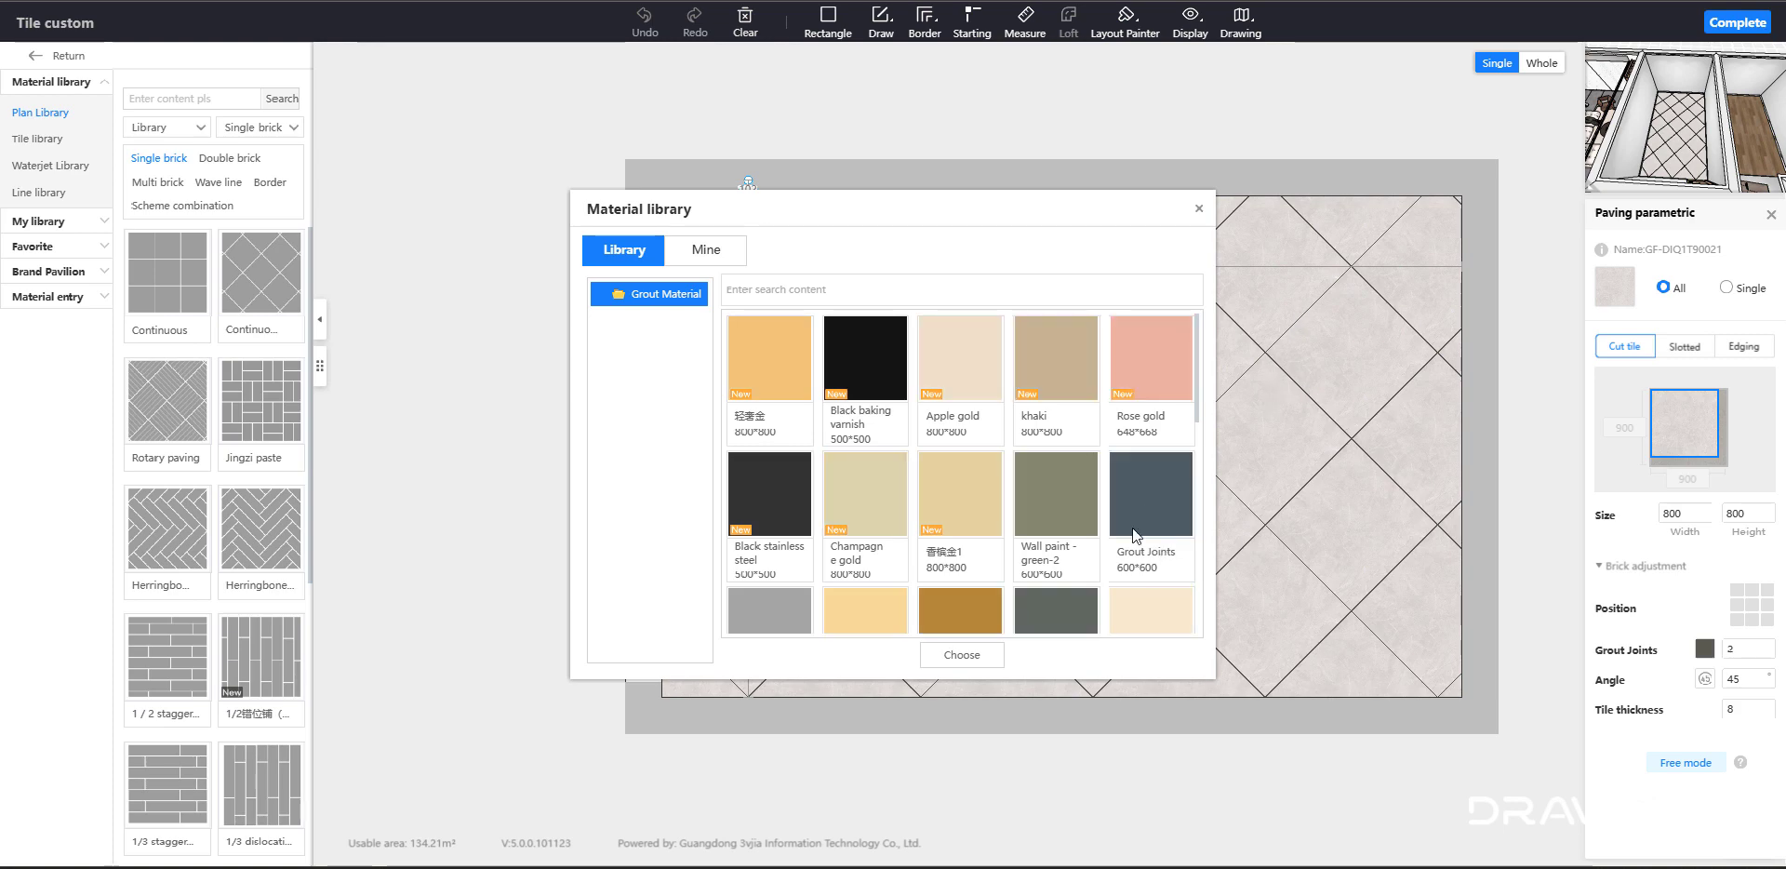
double_click(1077, 502)
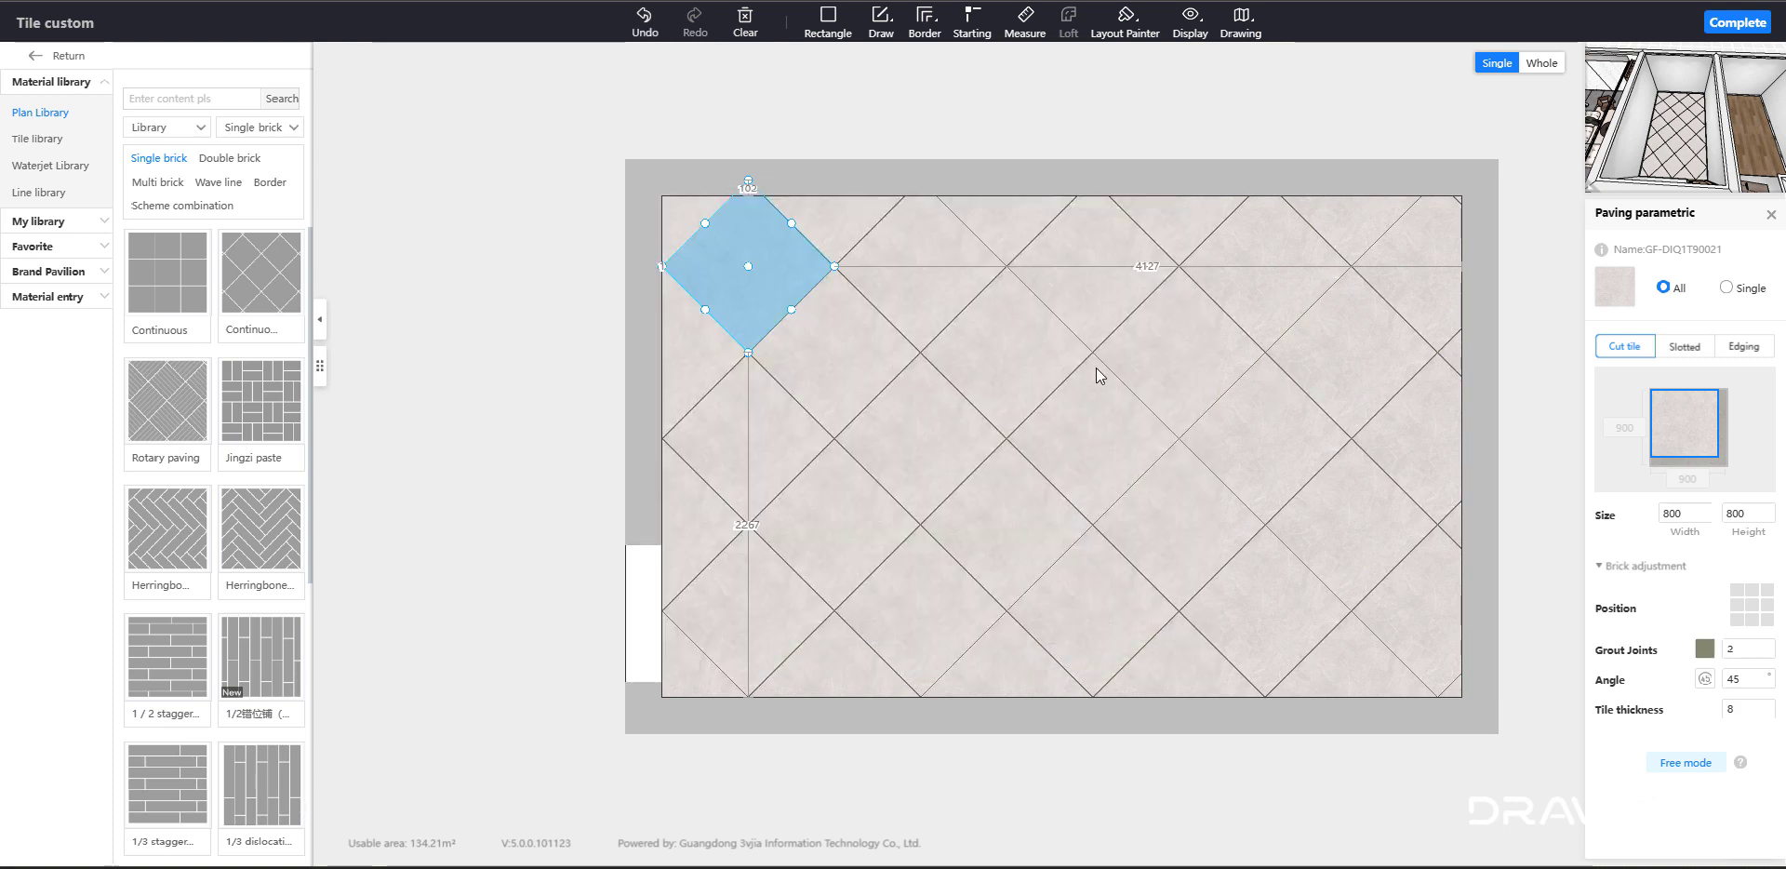
scroll(1136, 410, "up", 6)
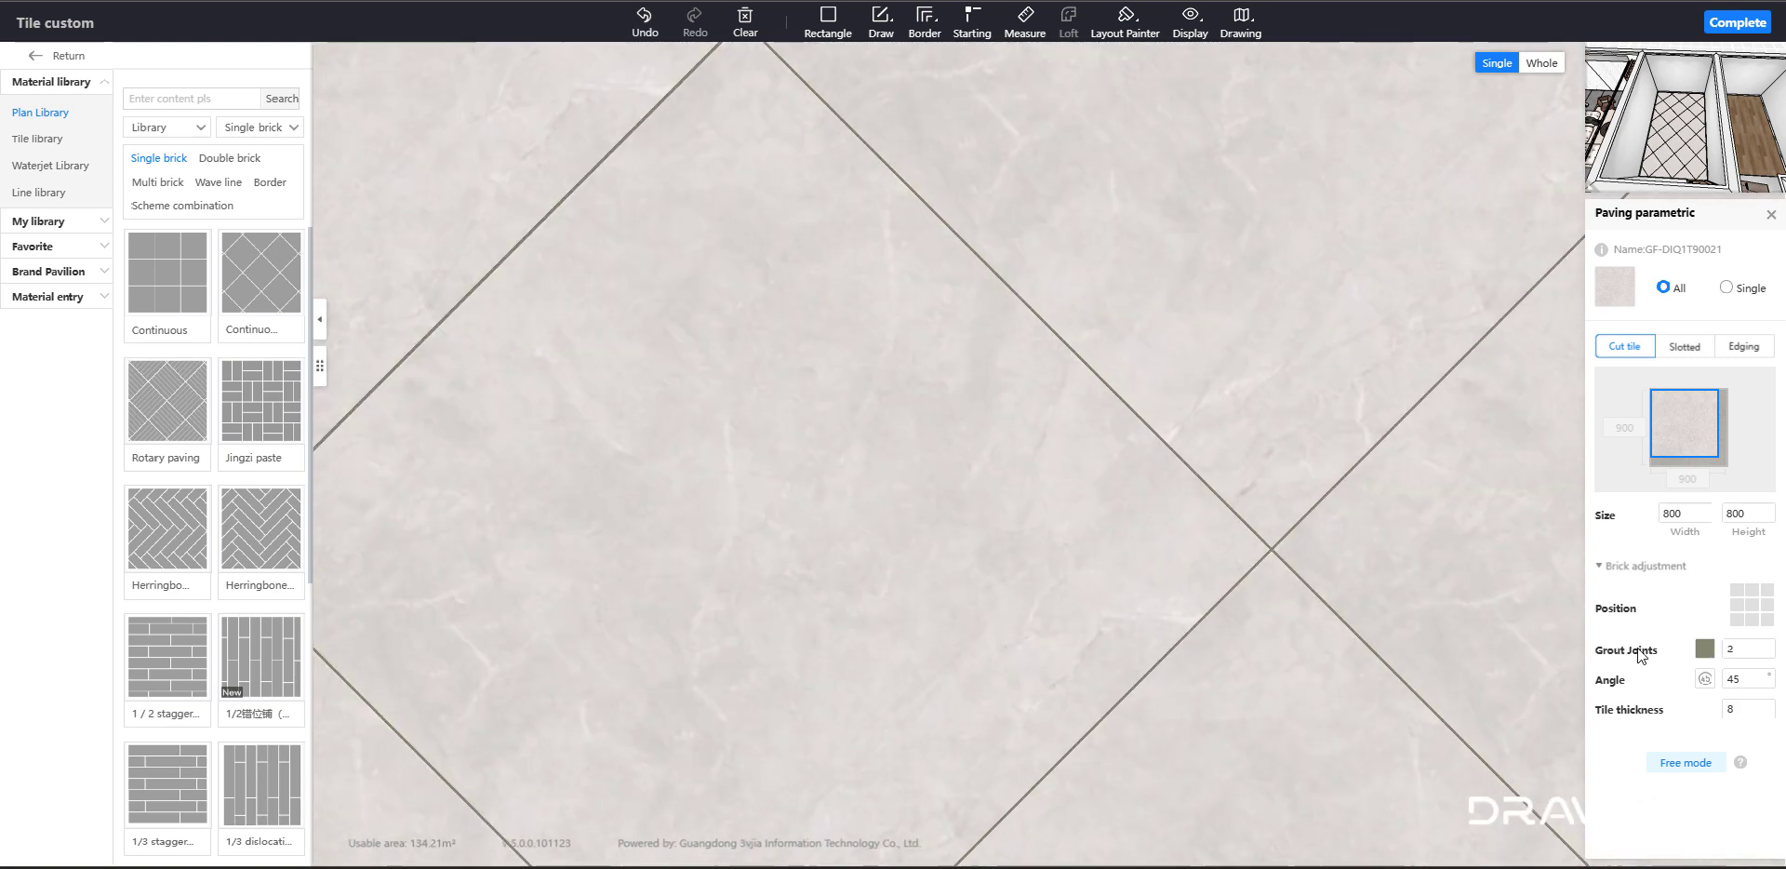
- Try grout joint widths of 10 and 1 on the floor tiles, and set the width back to 2
double_click(1732, 649)
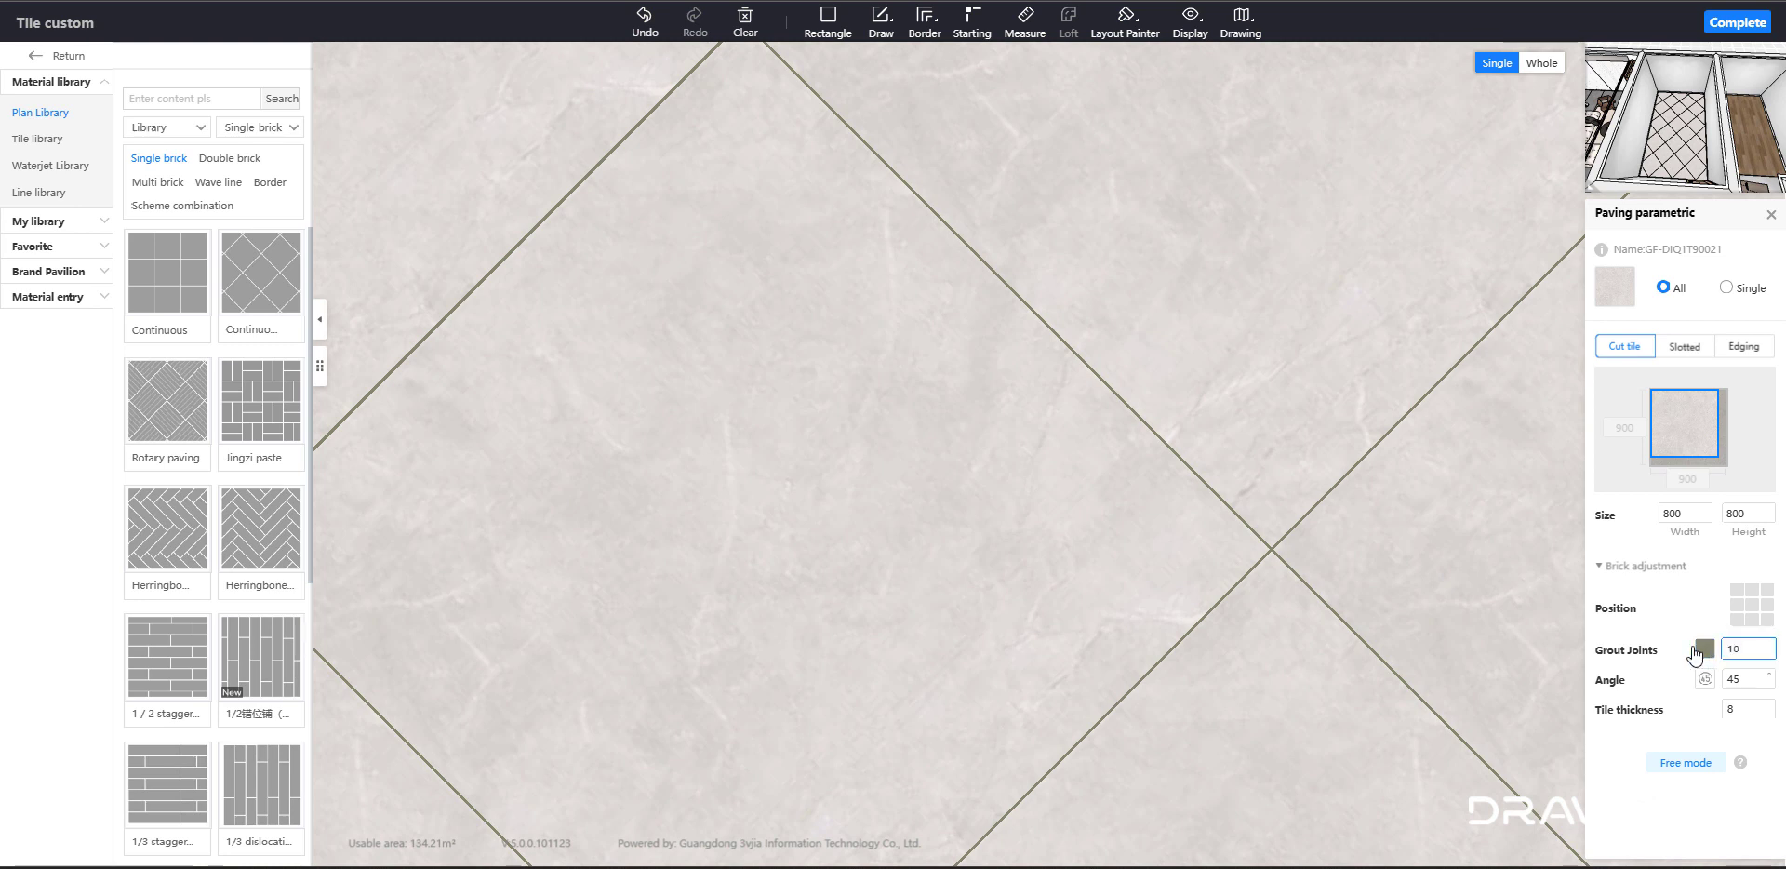
key("Return")
left_click_drag(1757, 649, 1711, 646)
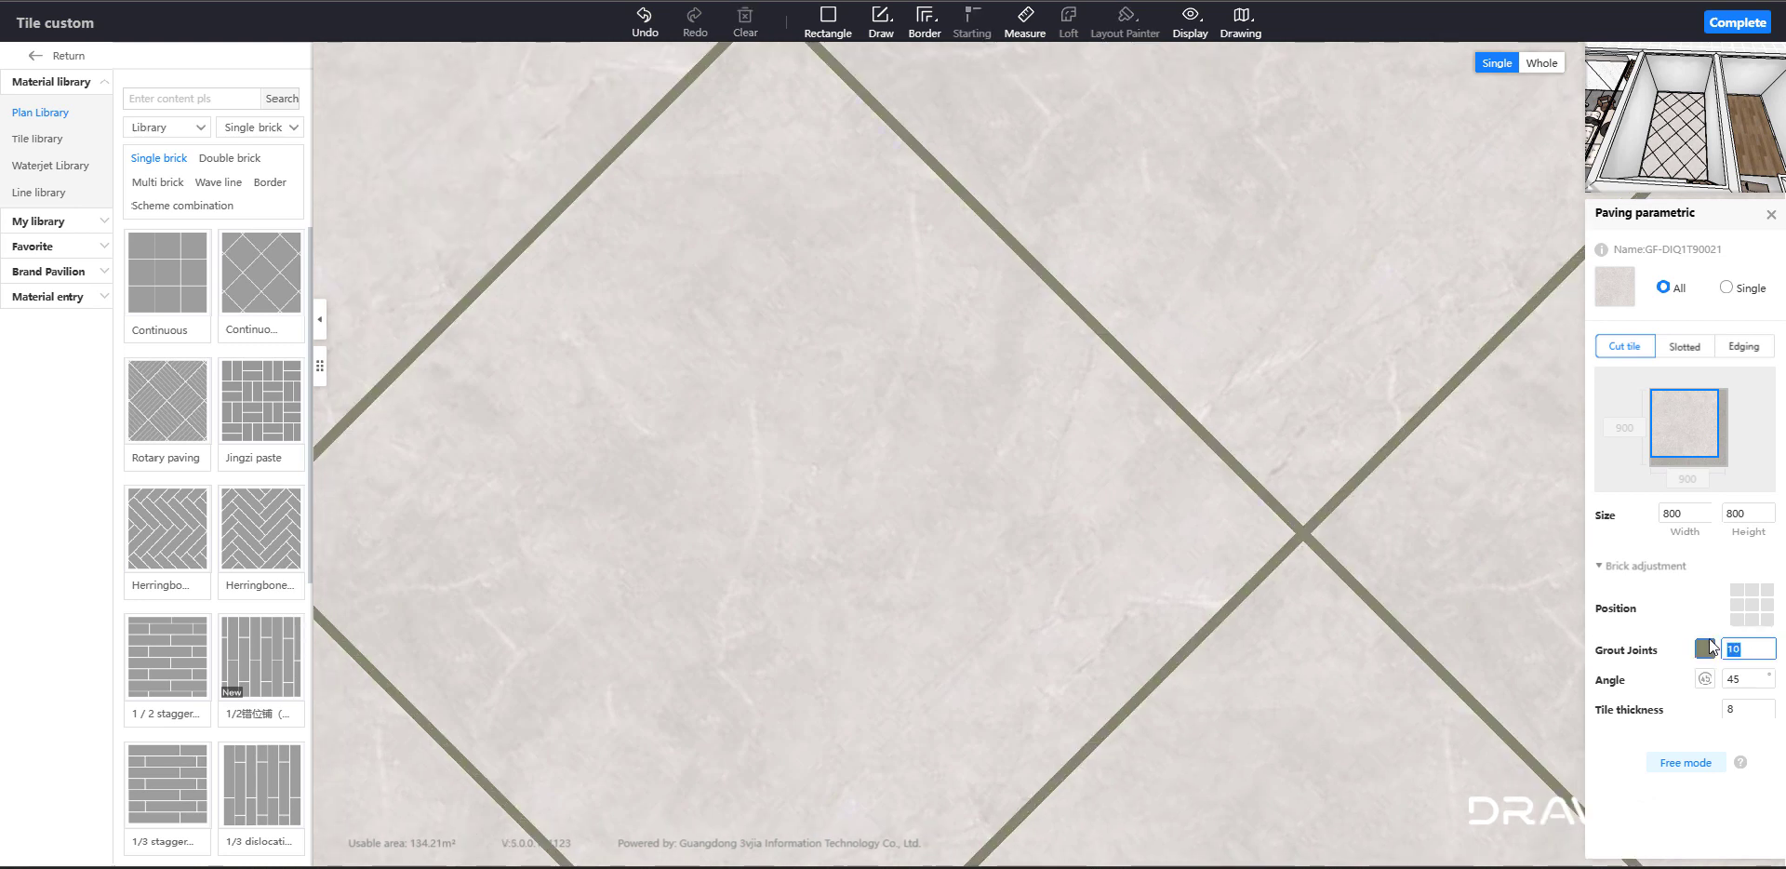
key("Return")
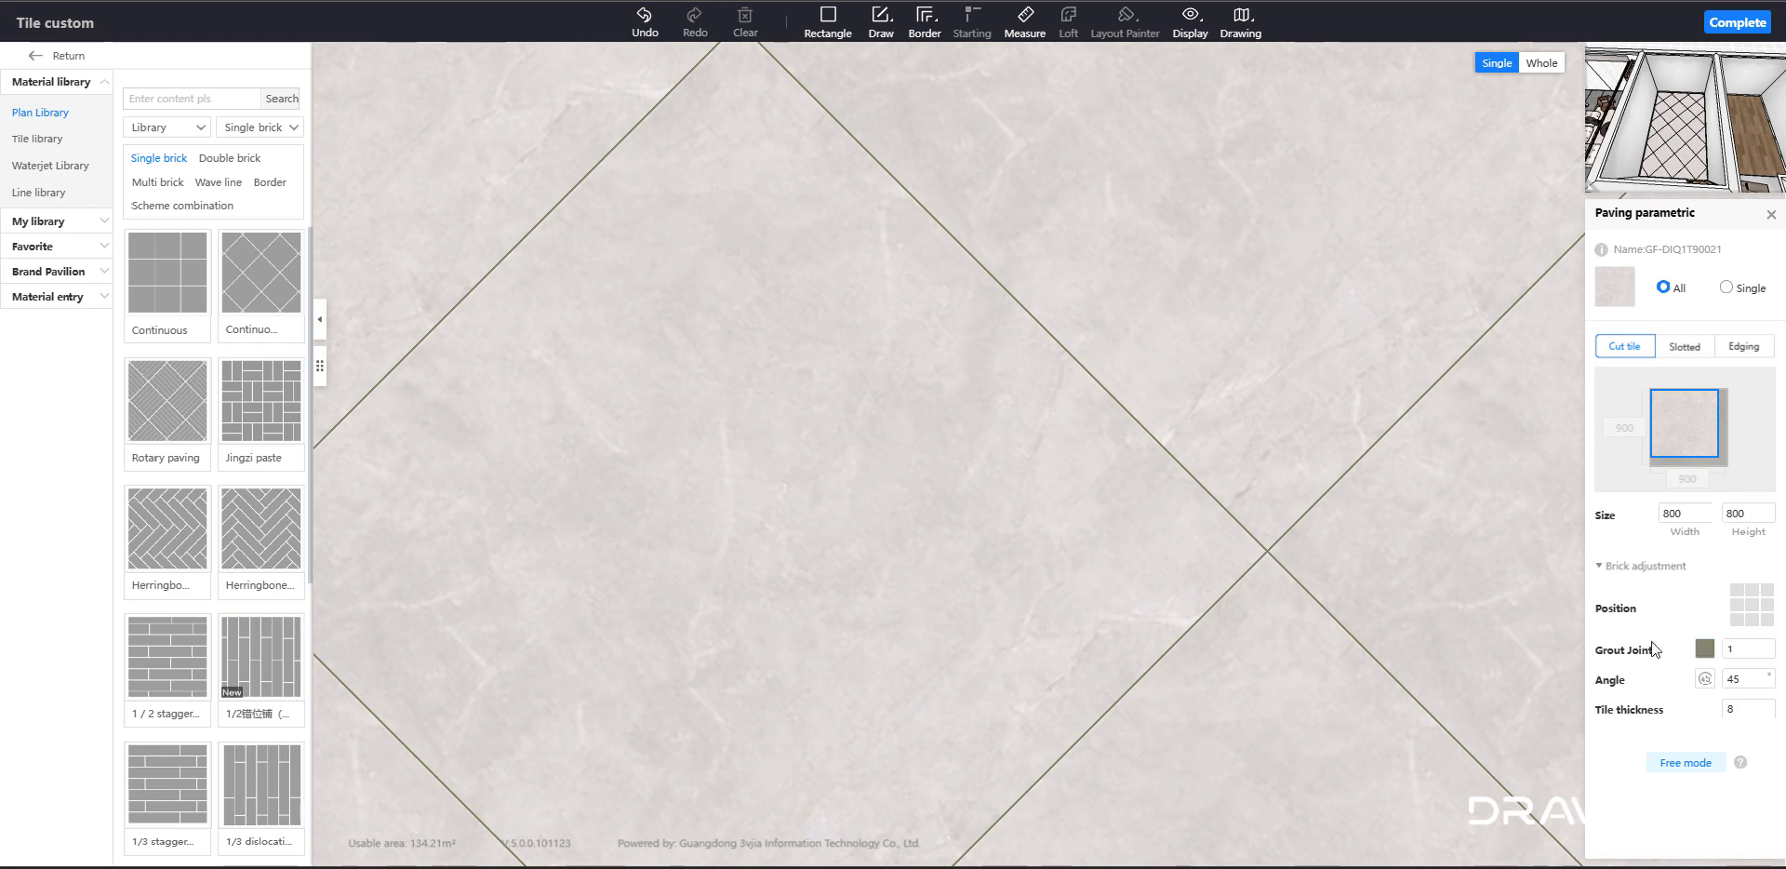
left_click_drag(1740, 649, 1717, 653)
key("Return")
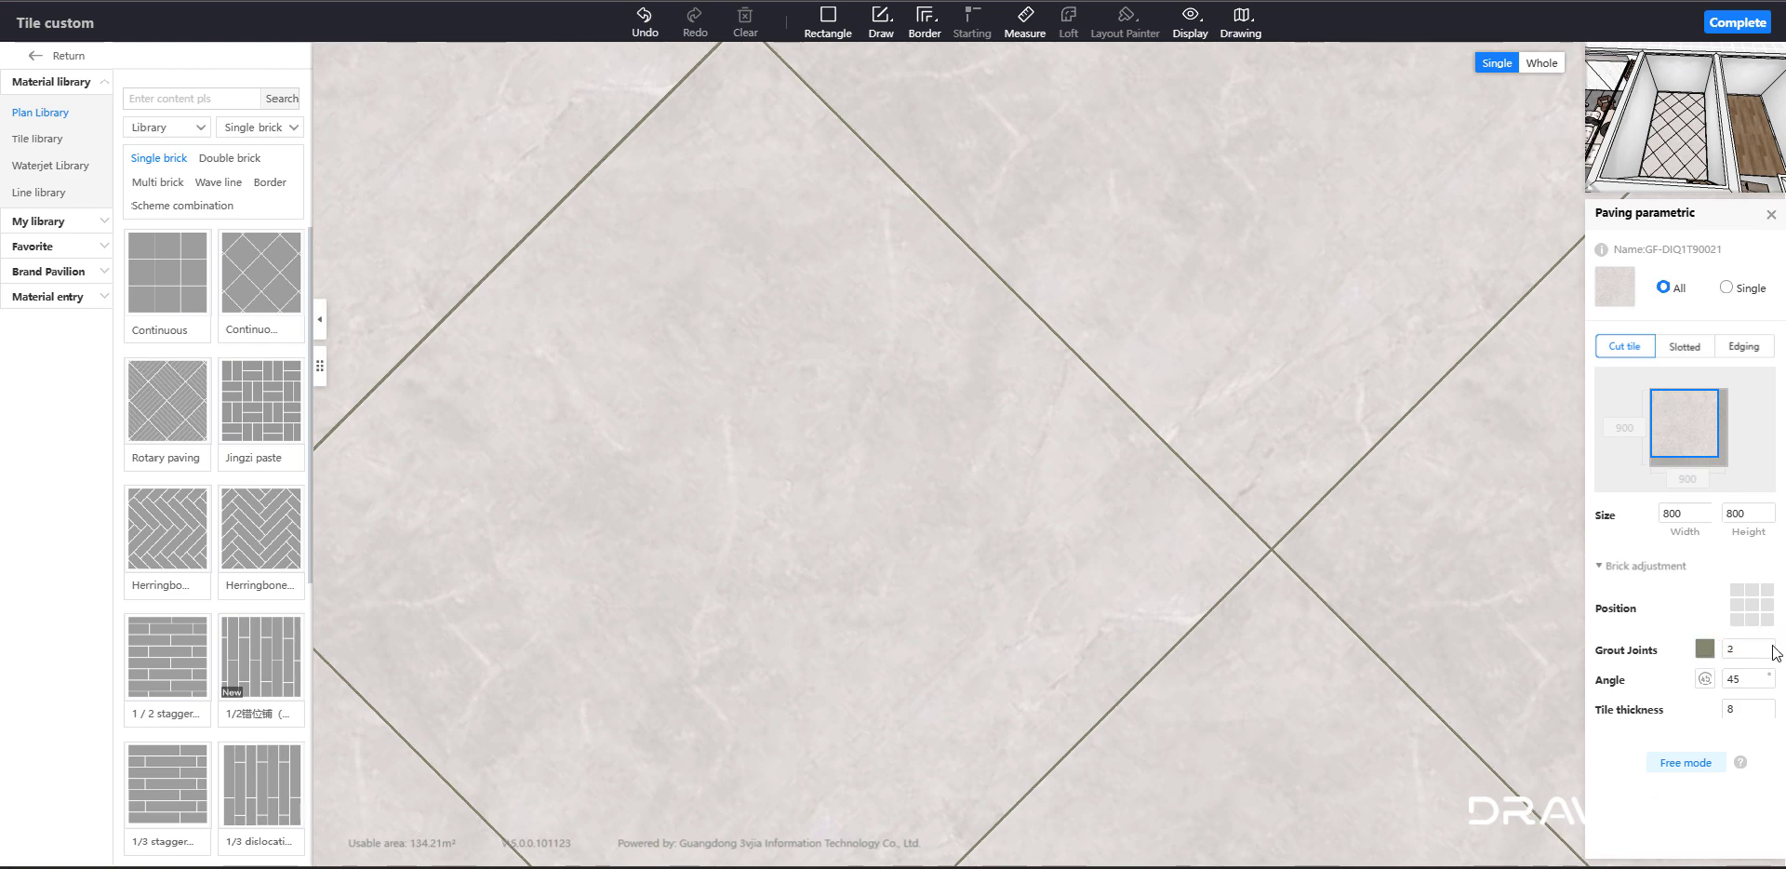
- Try the 45-degree rotation increments on the floor paving and set the tile angle to 155°
scroll(979, 421, "down", 5)
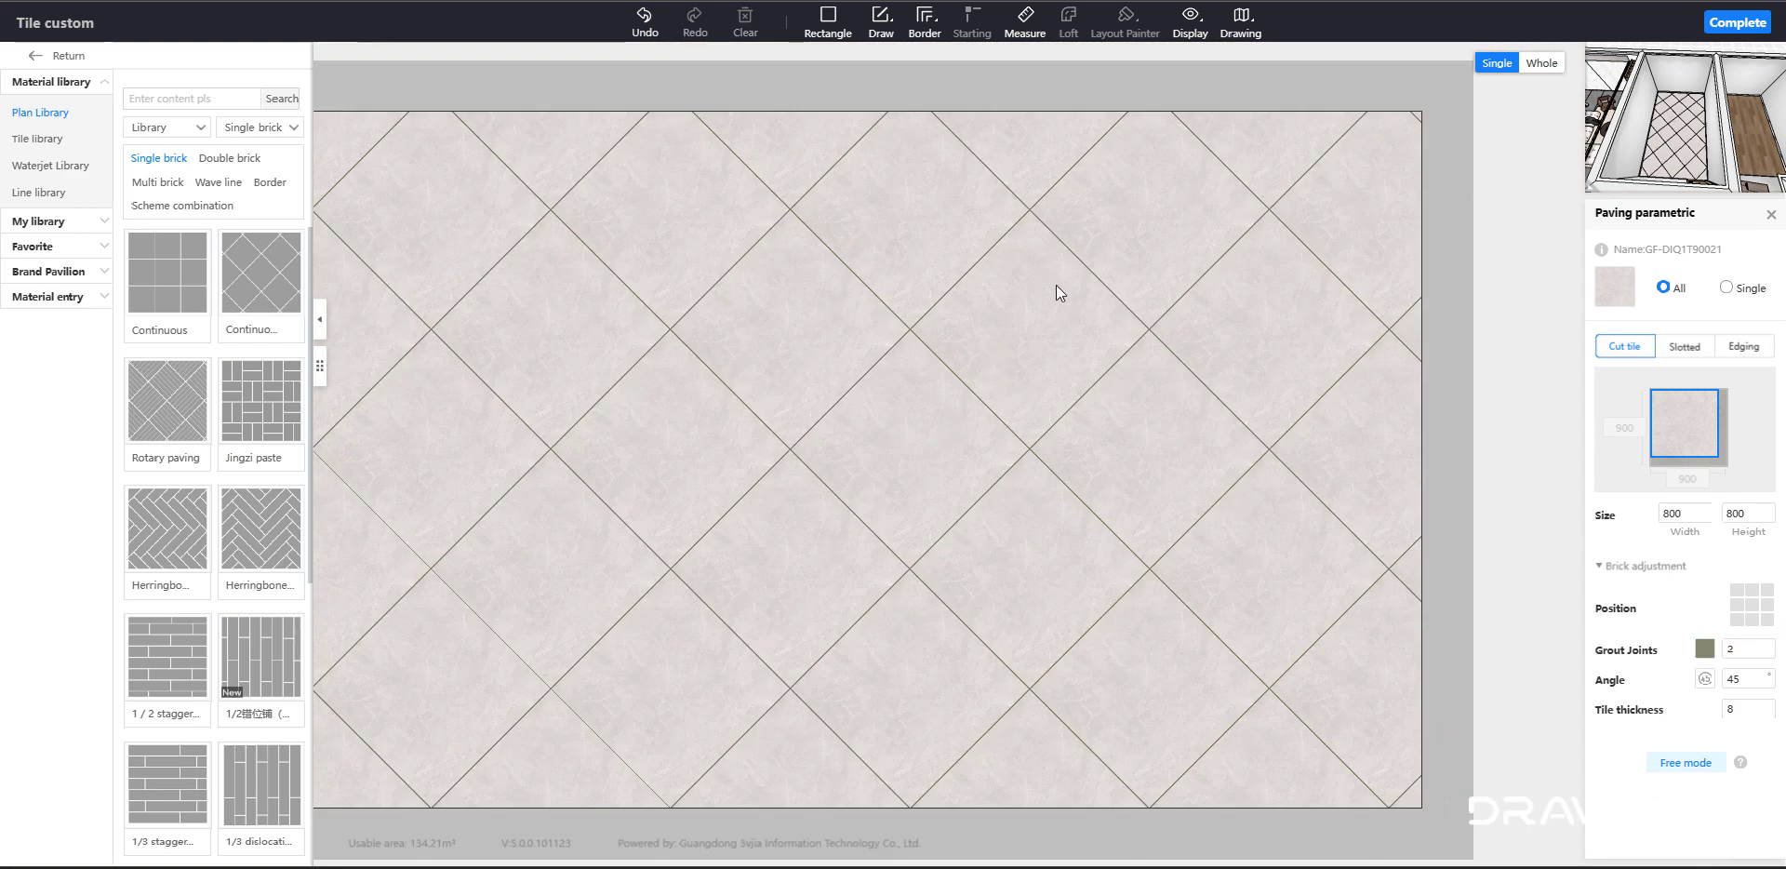
scroll(1030, 276, "down", 3)
scroll(880, 277, "up", 6)
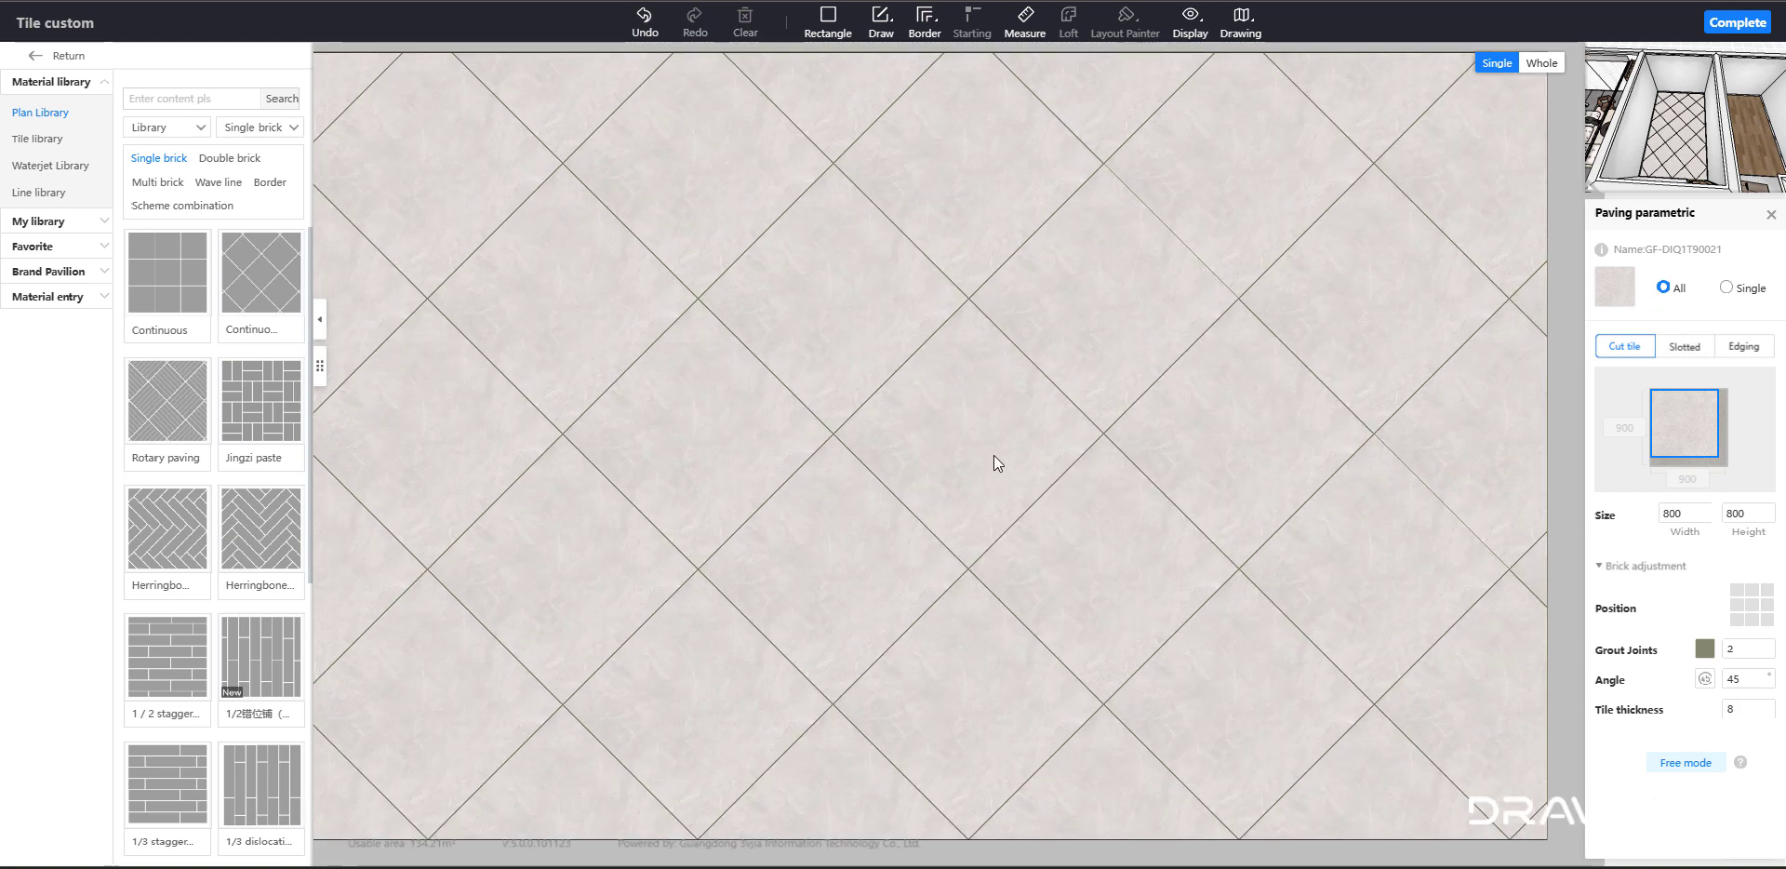
scroll(993, 455, "down", 4)
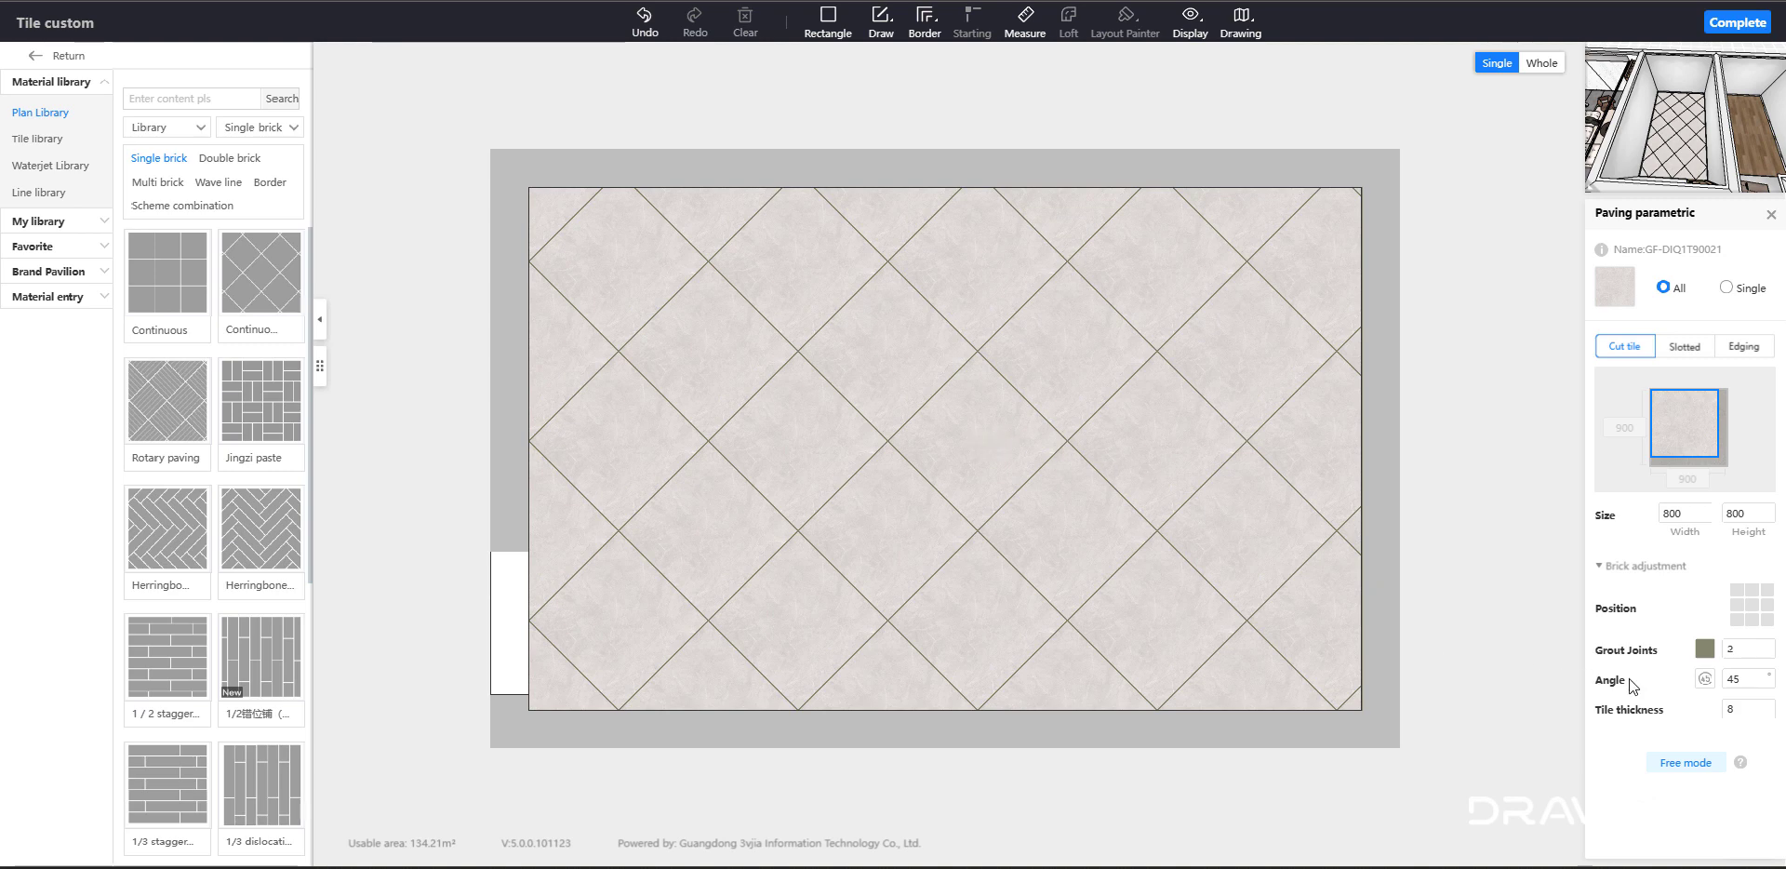
left_click(1706, 679)
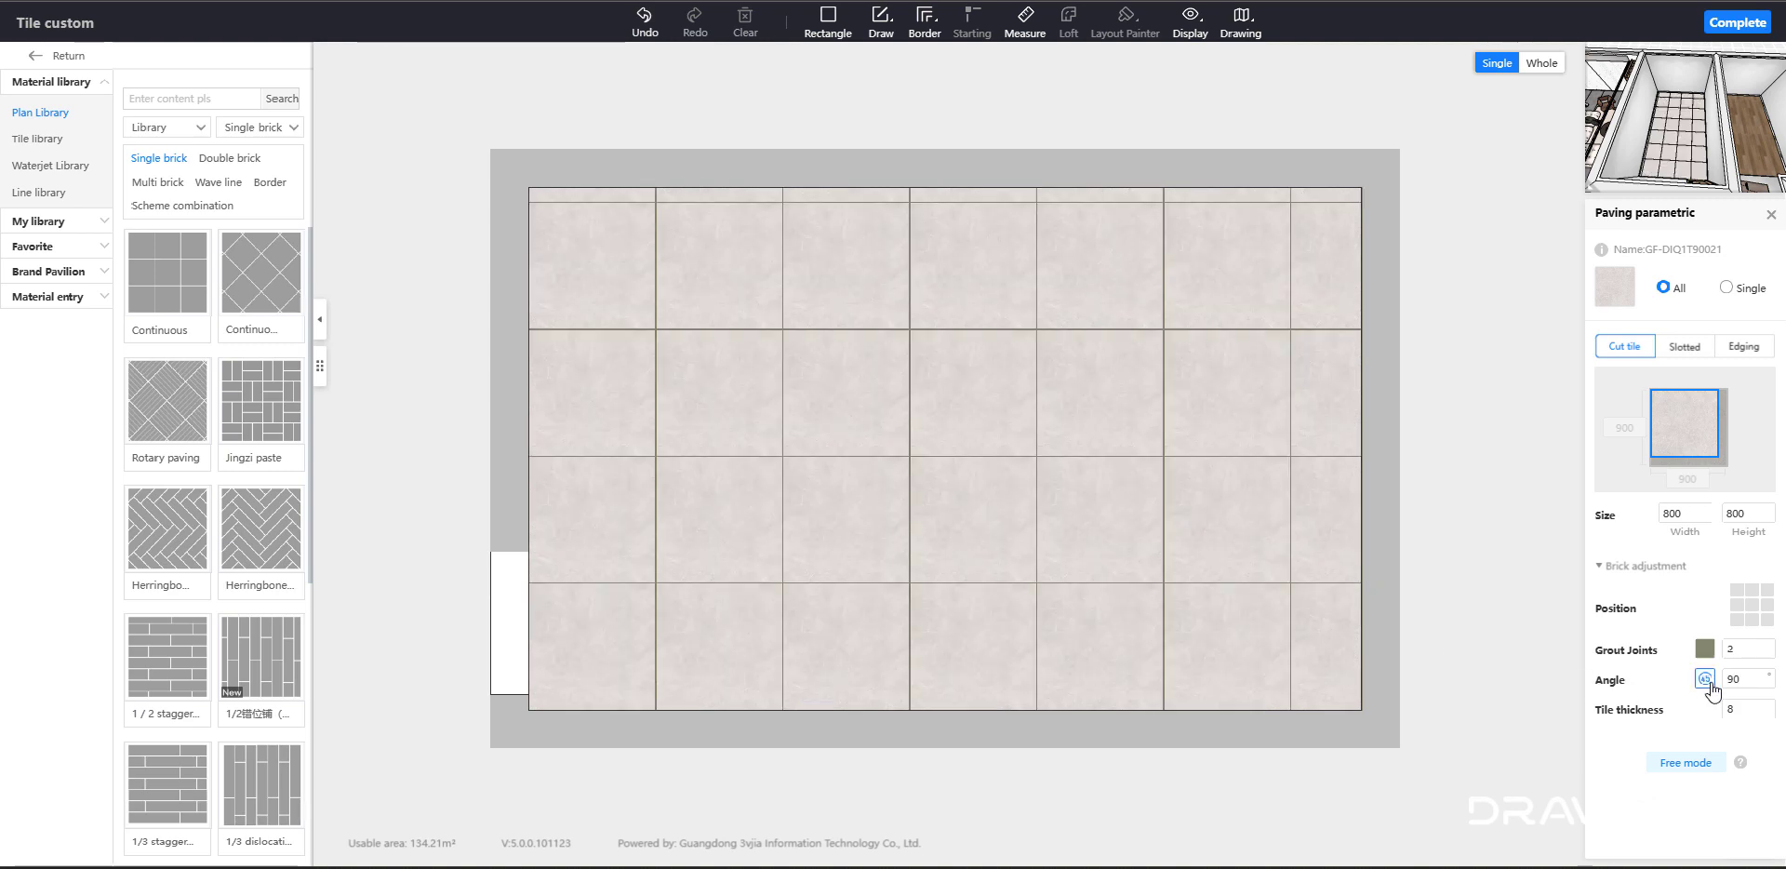
left_click(1705, 678)
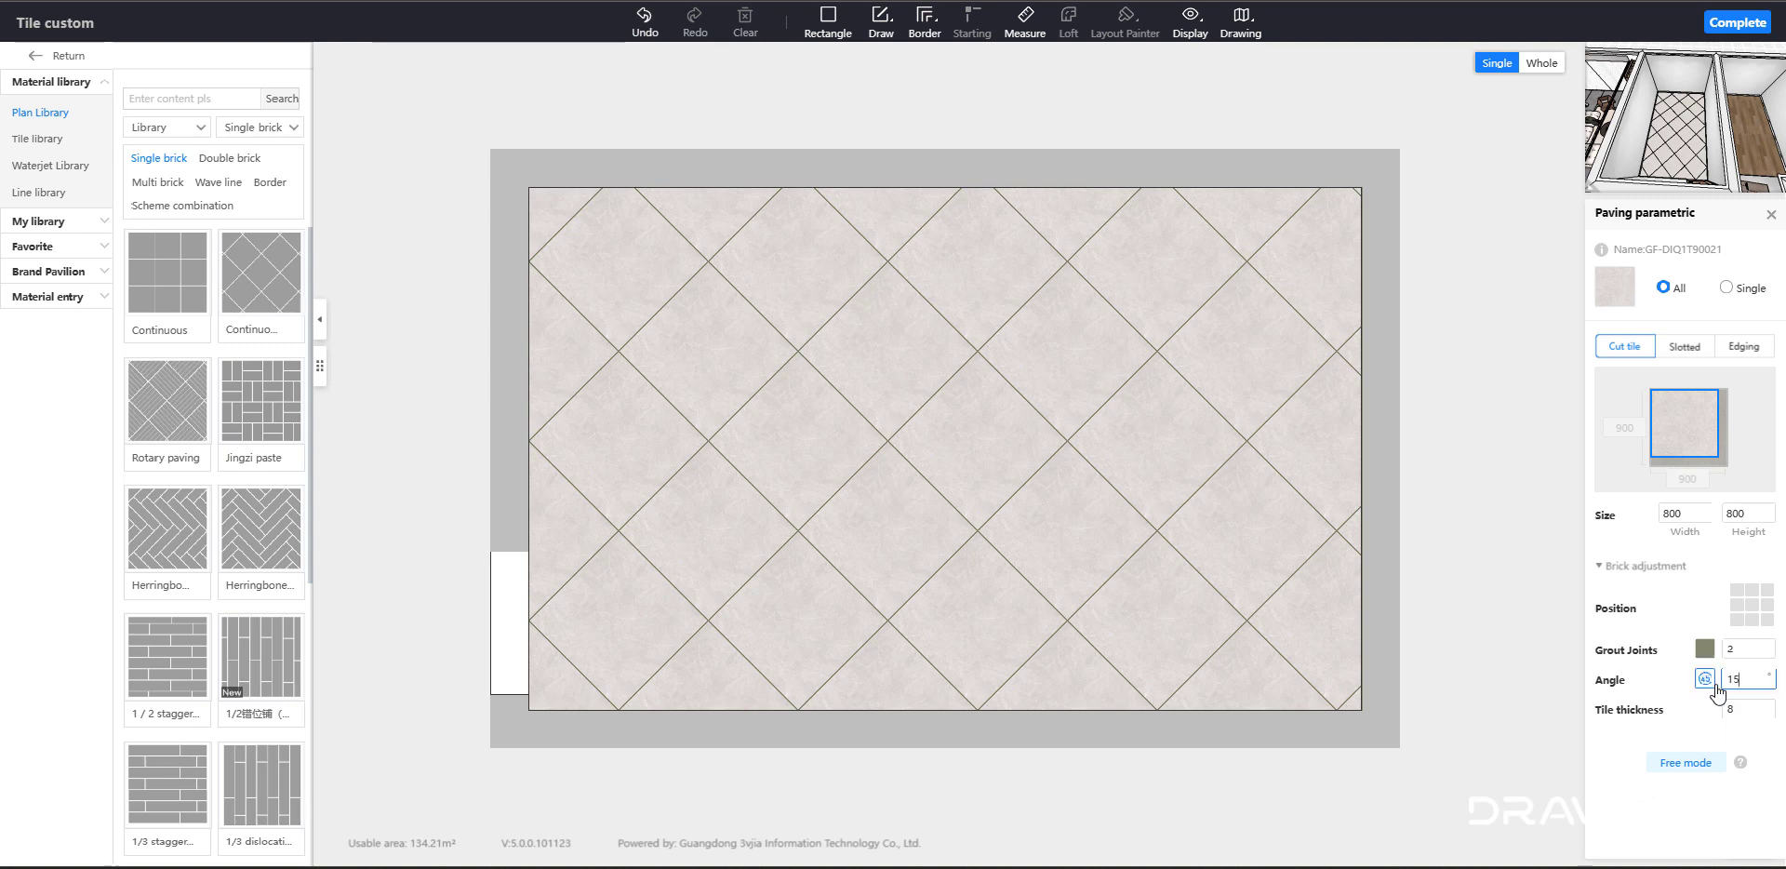
key("Return")
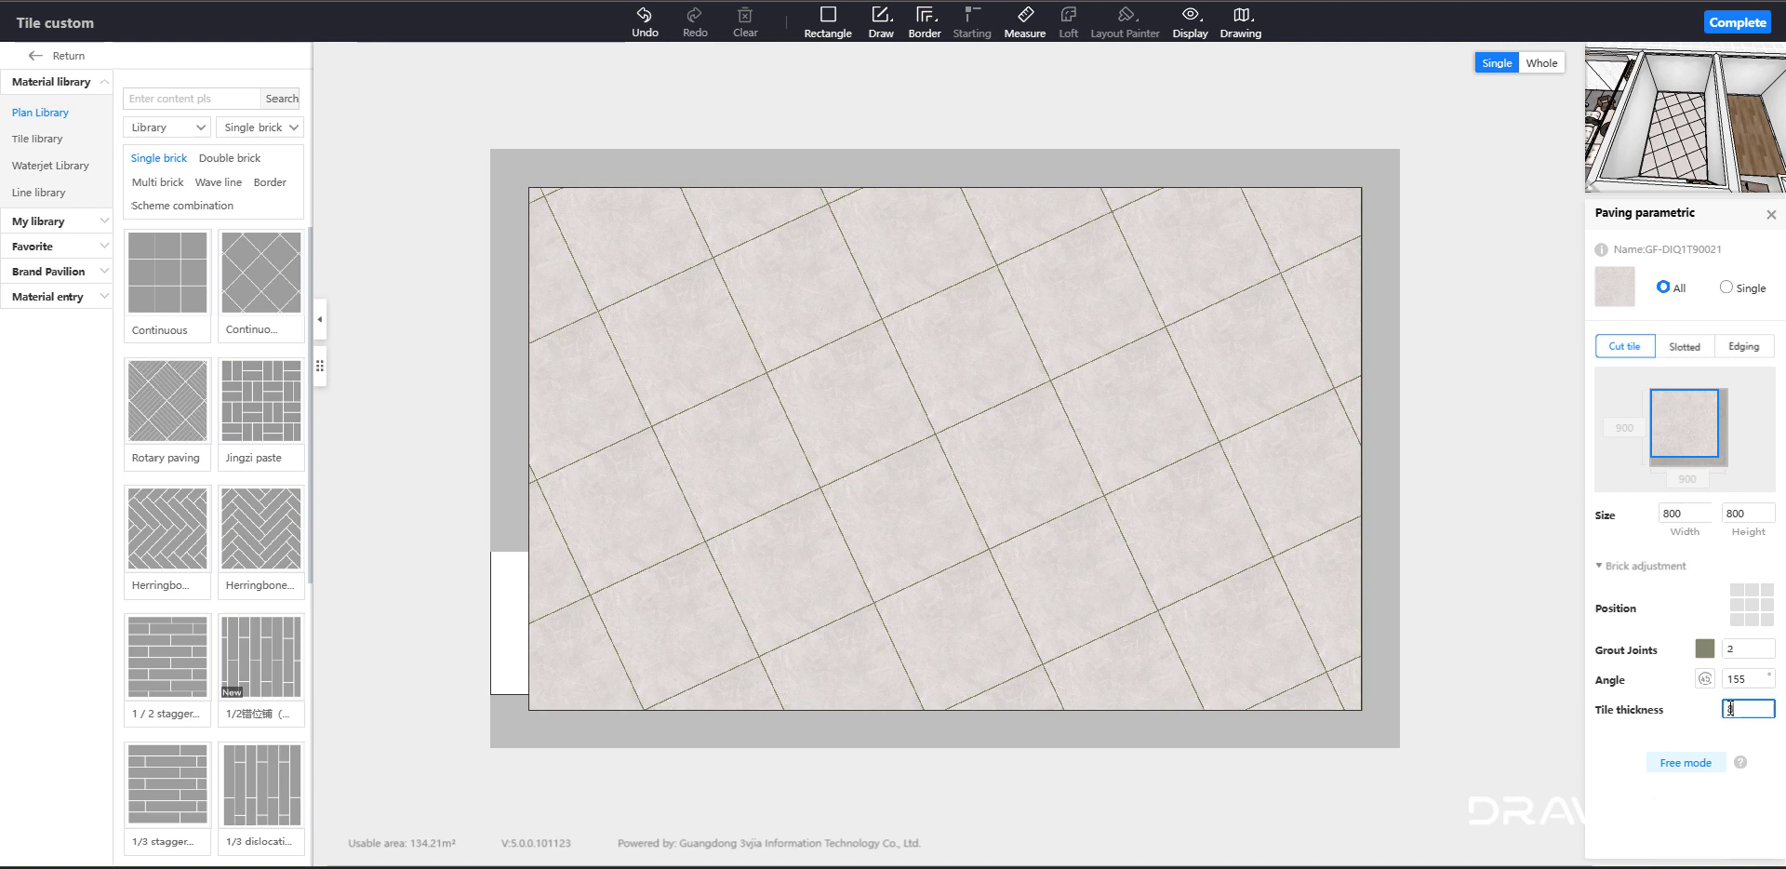
- Set the floor's tile angle to 0° and shift the paving so a row of full tiles starts at the upper wall
left_click_drag(1731, 708, 1704, 717)
left_click(1704, 717)
scroll(1345, 488, "down", 1)
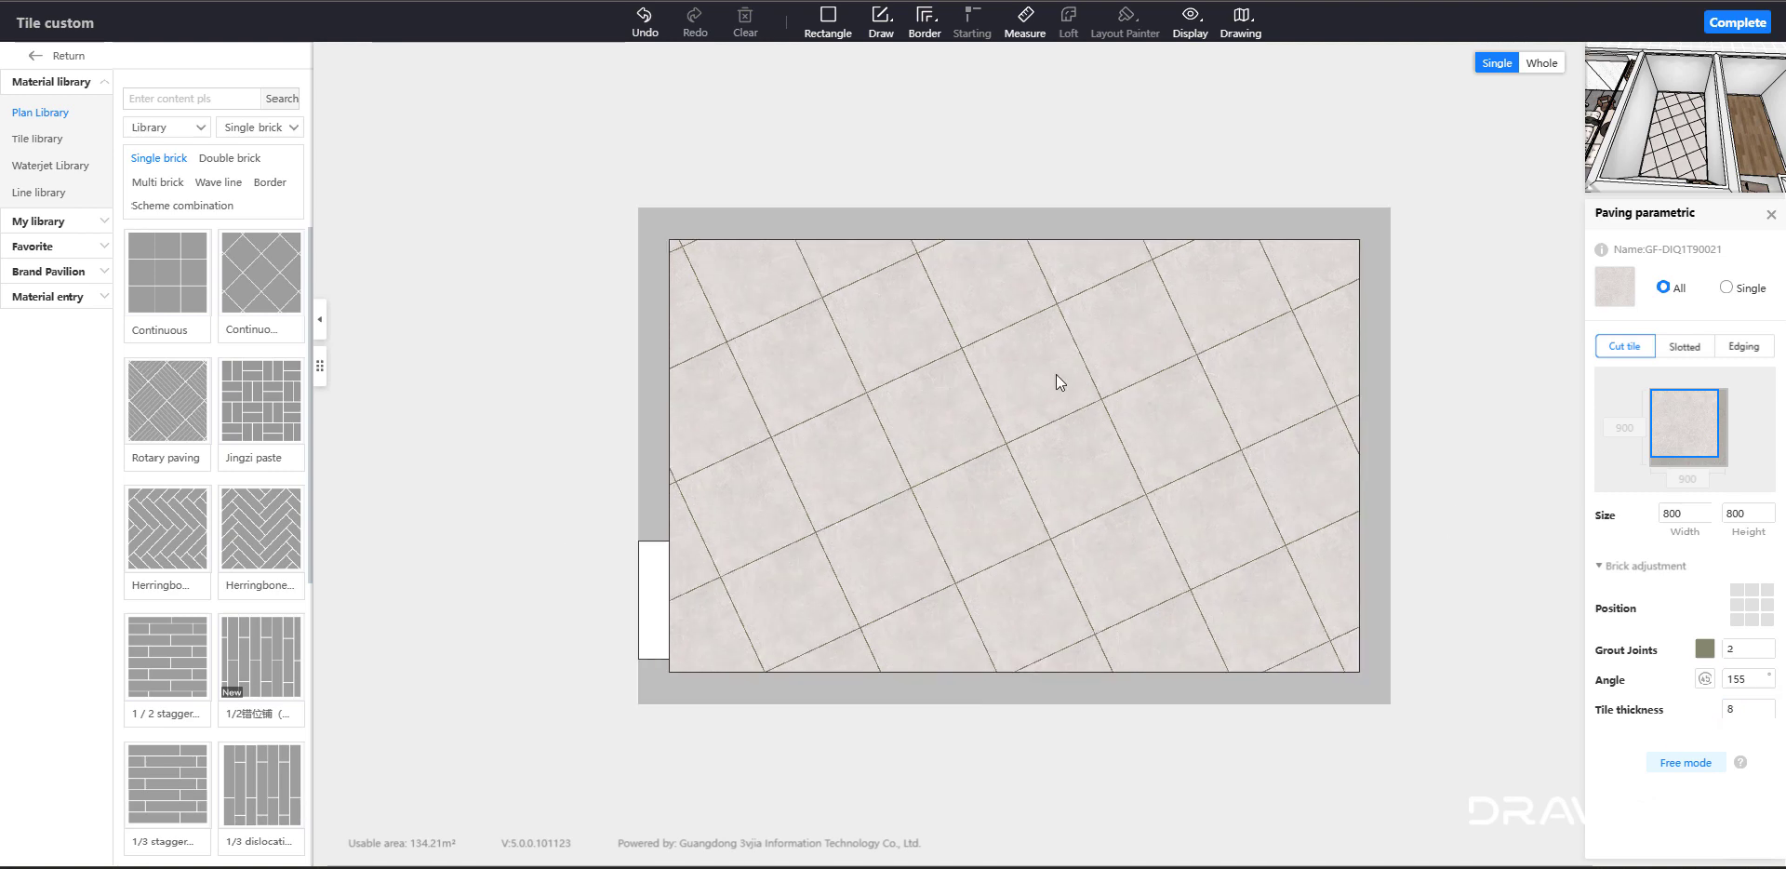
scroll(718, 314, "up", 1)
double_click(1738, 679)
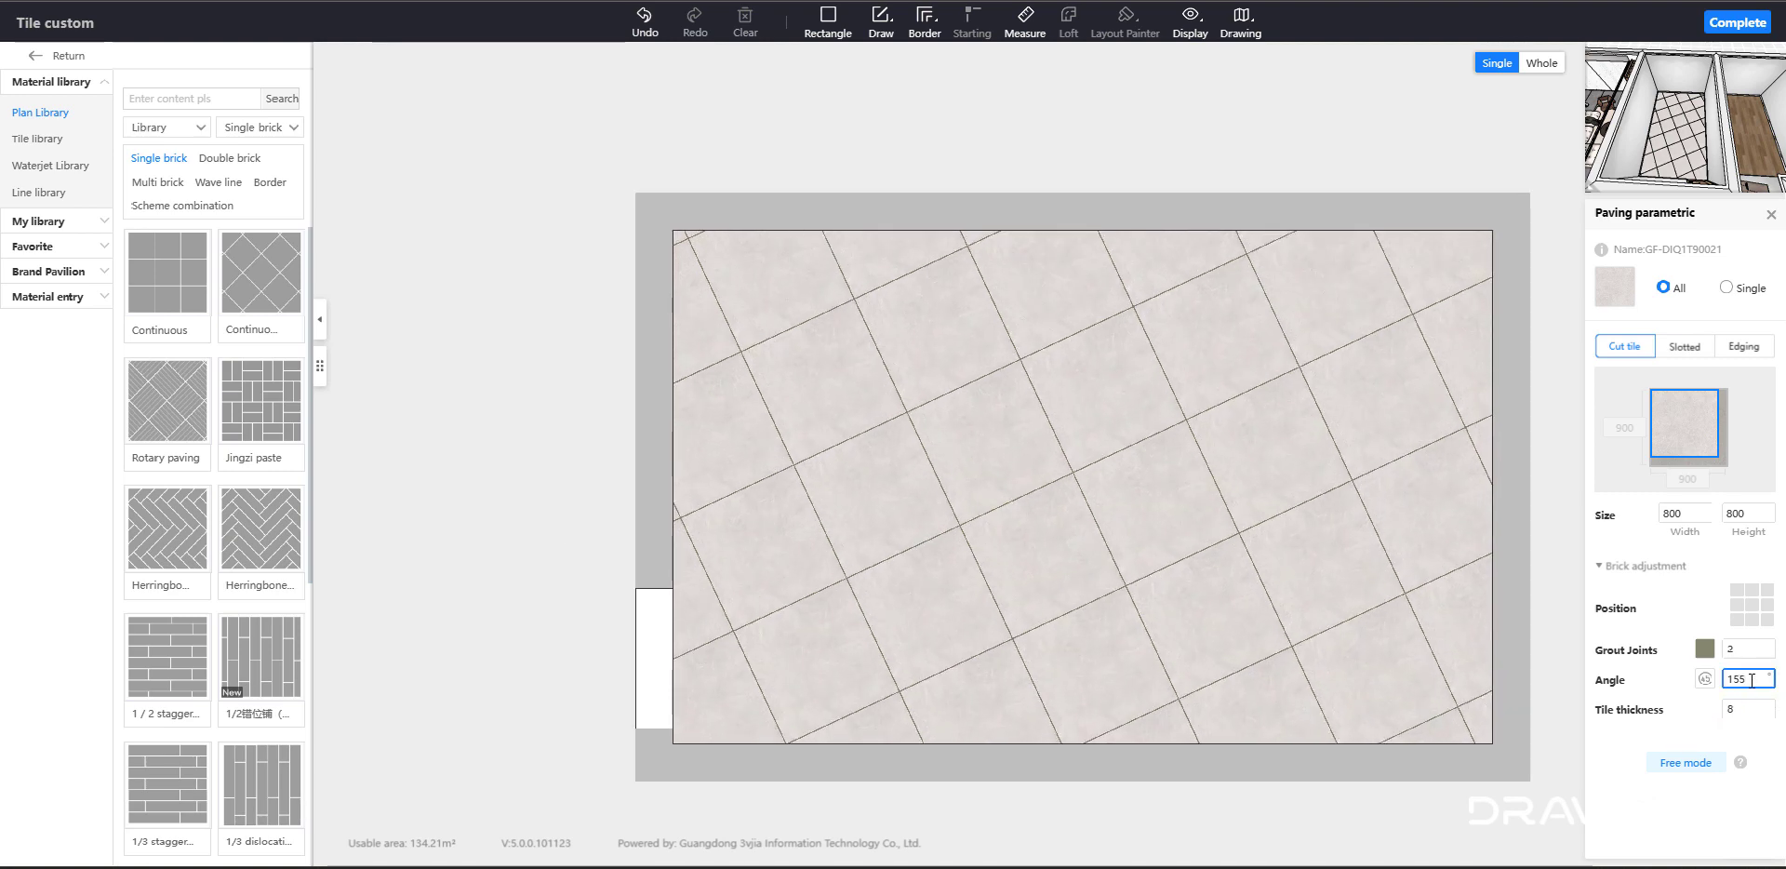
key("BackSpace")
type("0")
key("Return")
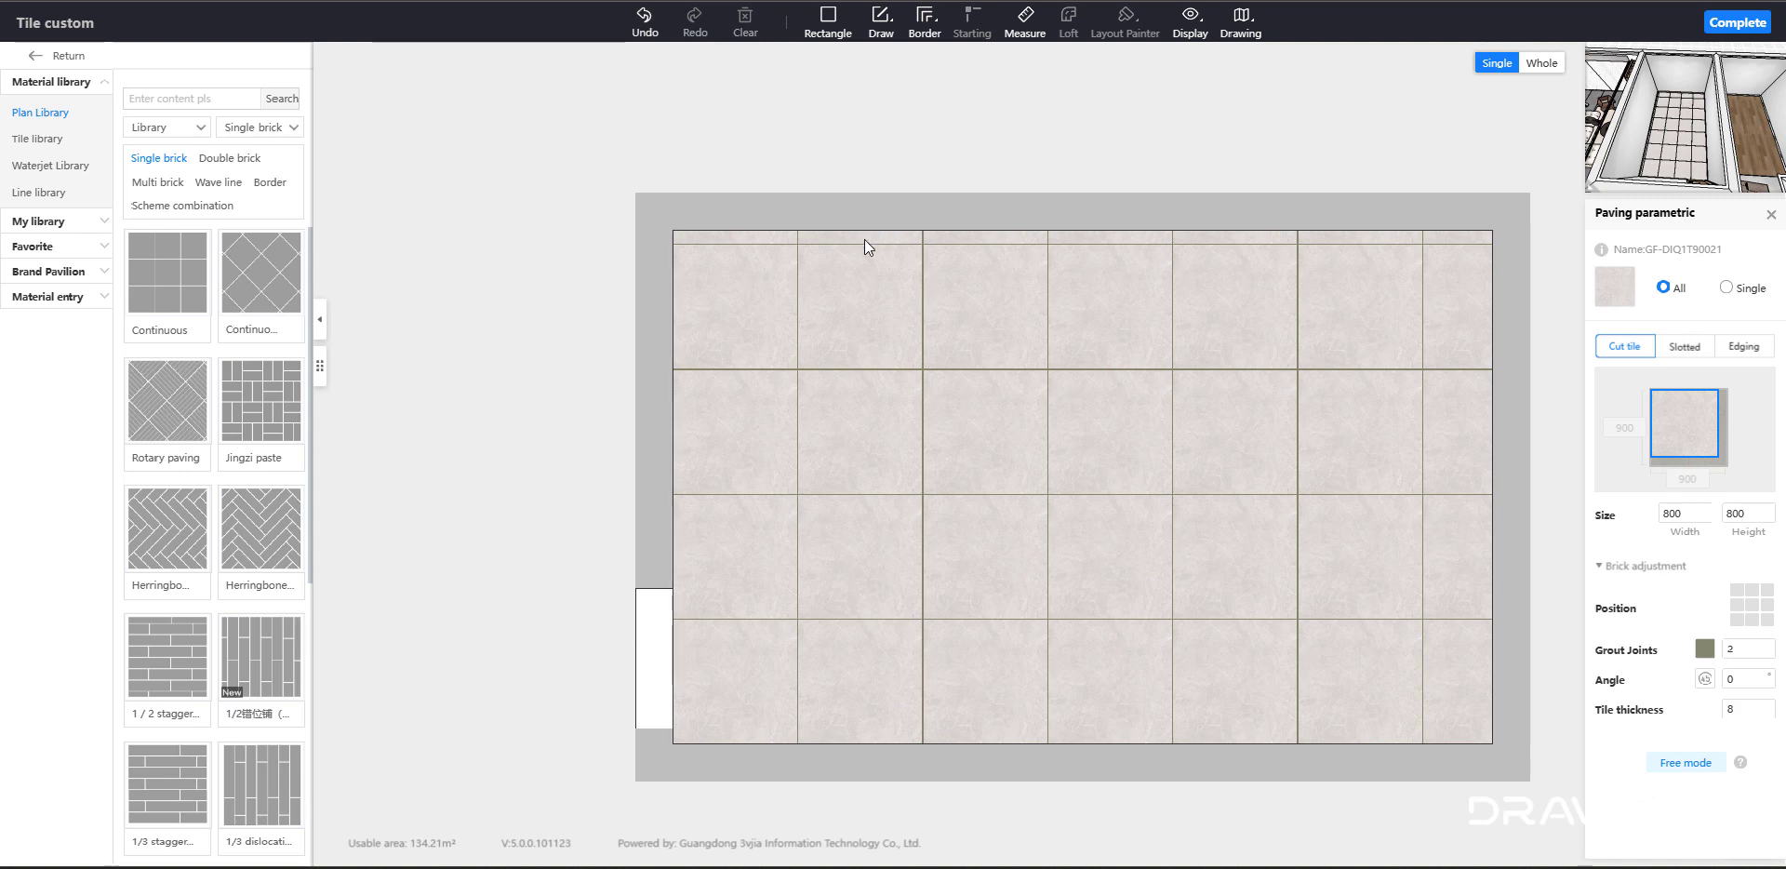
left_click_drag(700, 290, 699, 262)
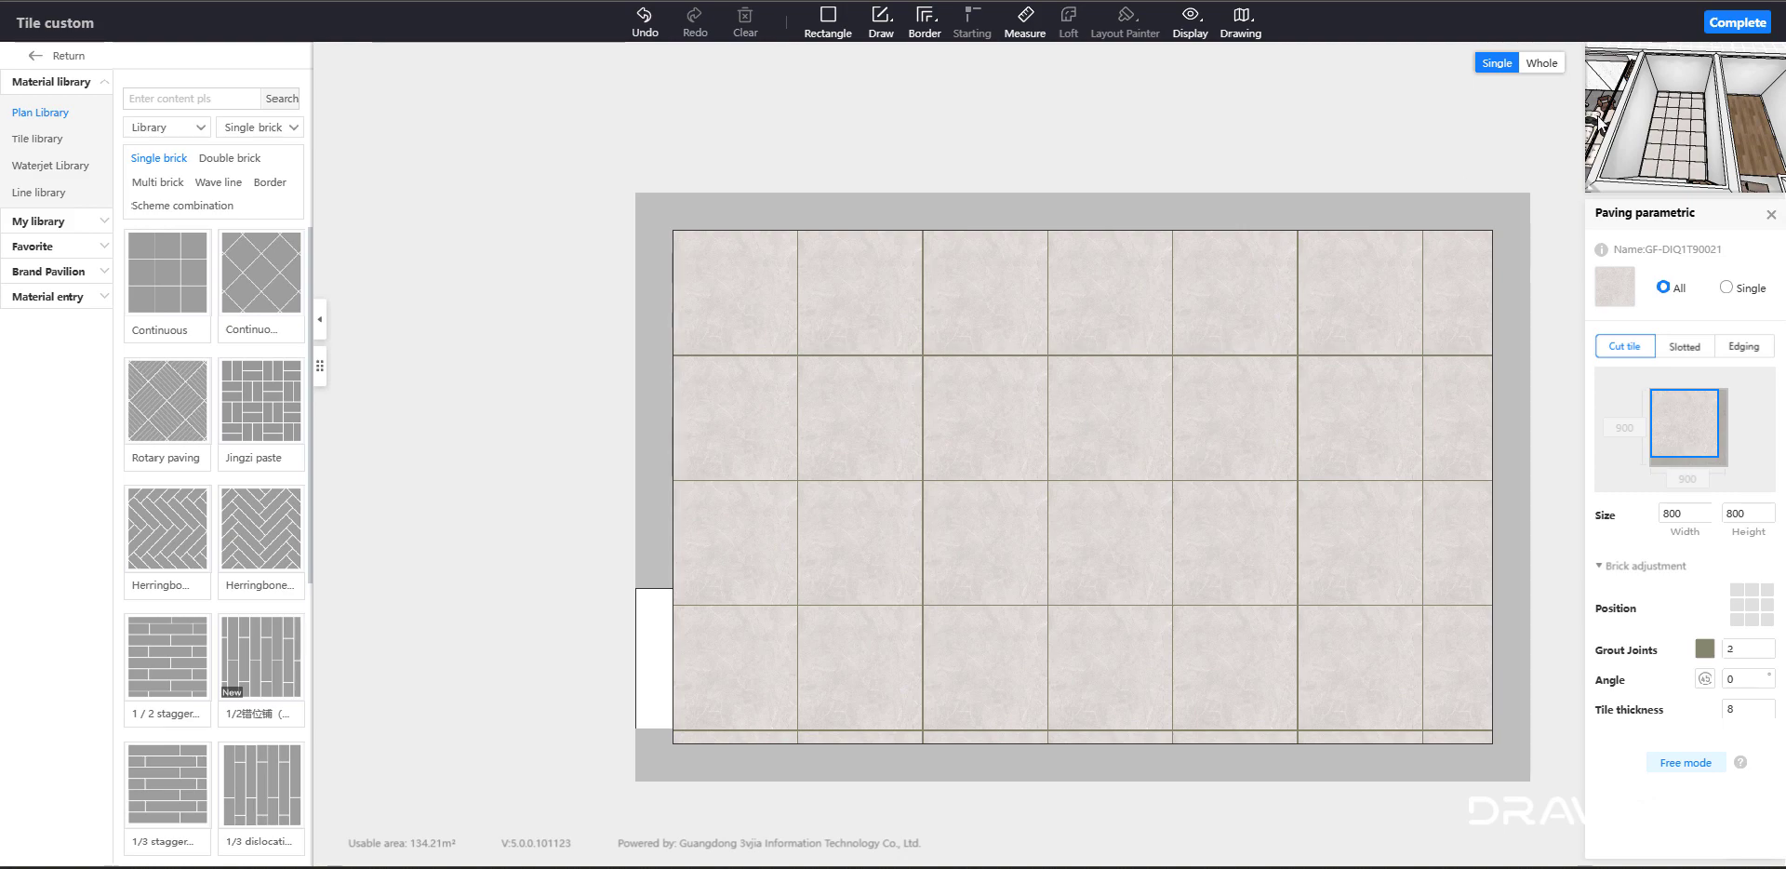
- Show the whole floor plan, and isolate the living and dining room floor to view it on its own
left_click(1539, 82)
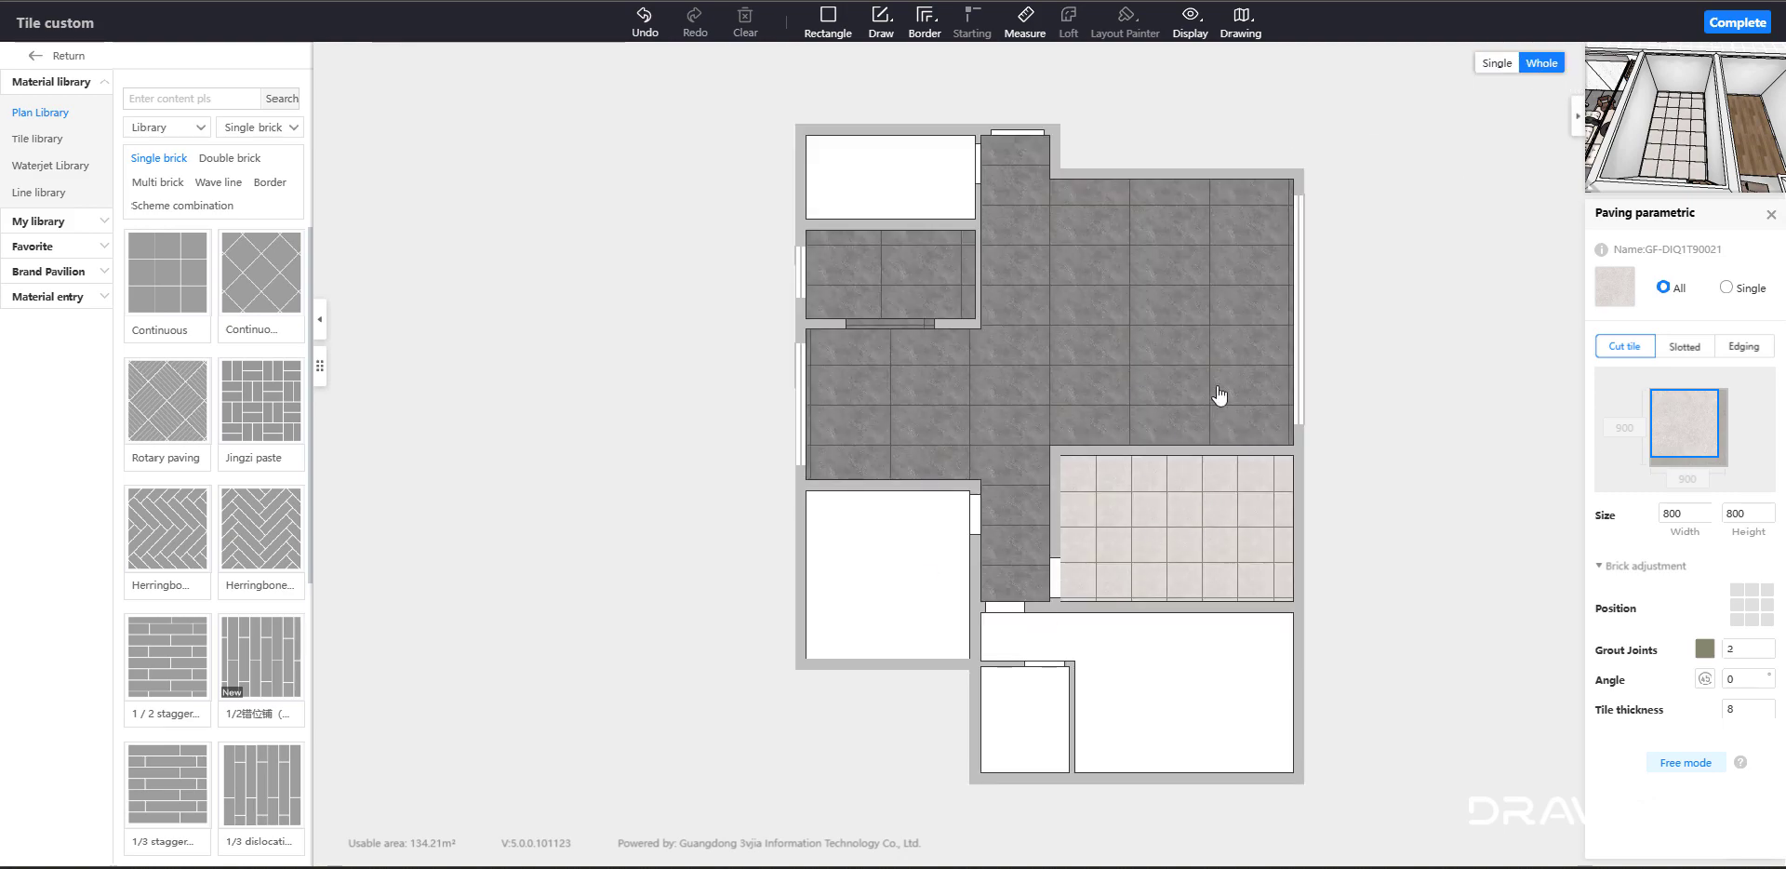
left_click(1185, 382)
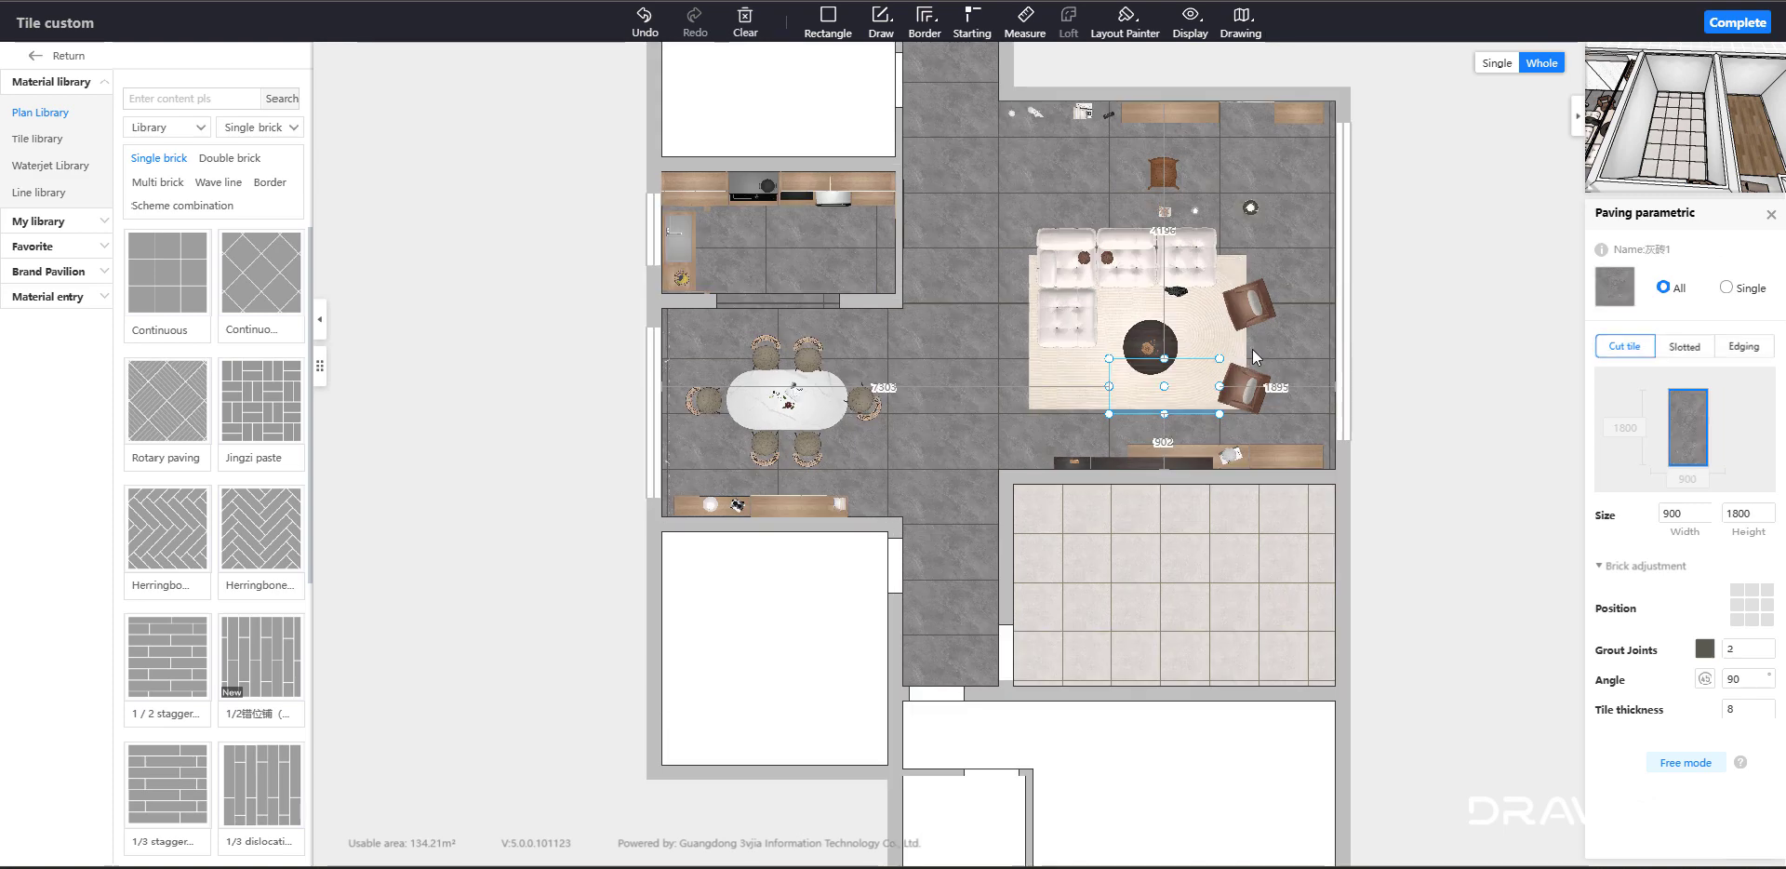
left_click(1494, 64)
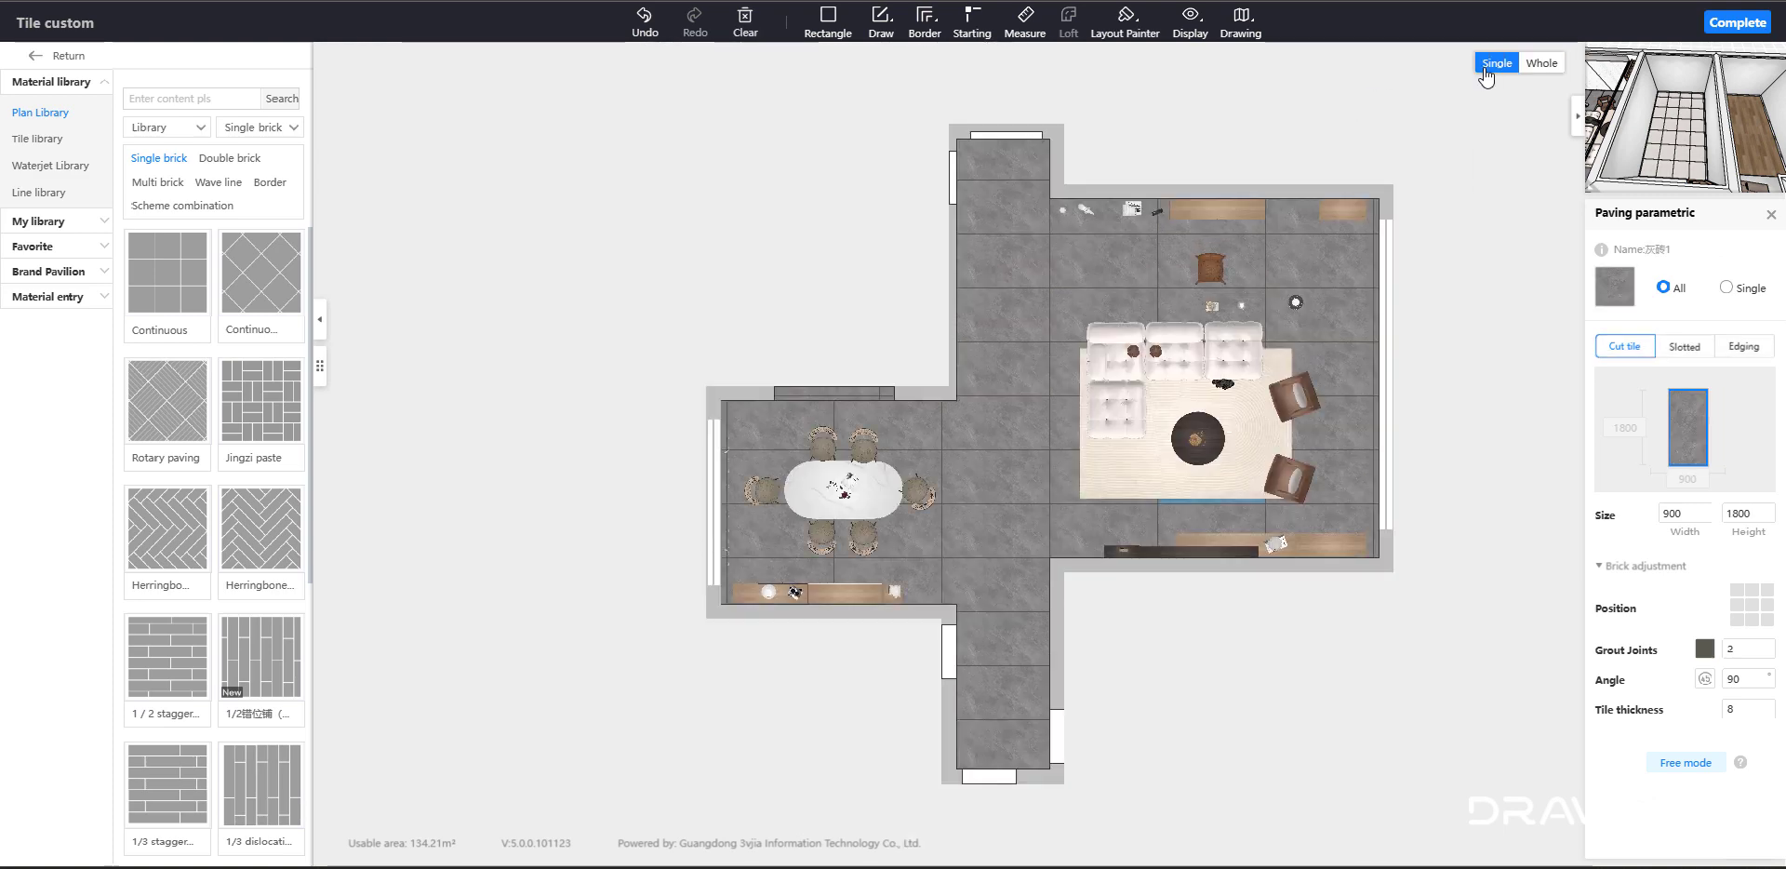
left_click(1005, 316)
- Isolate the empty L-shaped room below the light-tiled room and pave its floor with the Continuous oblique plan
left_click(1544, 65)
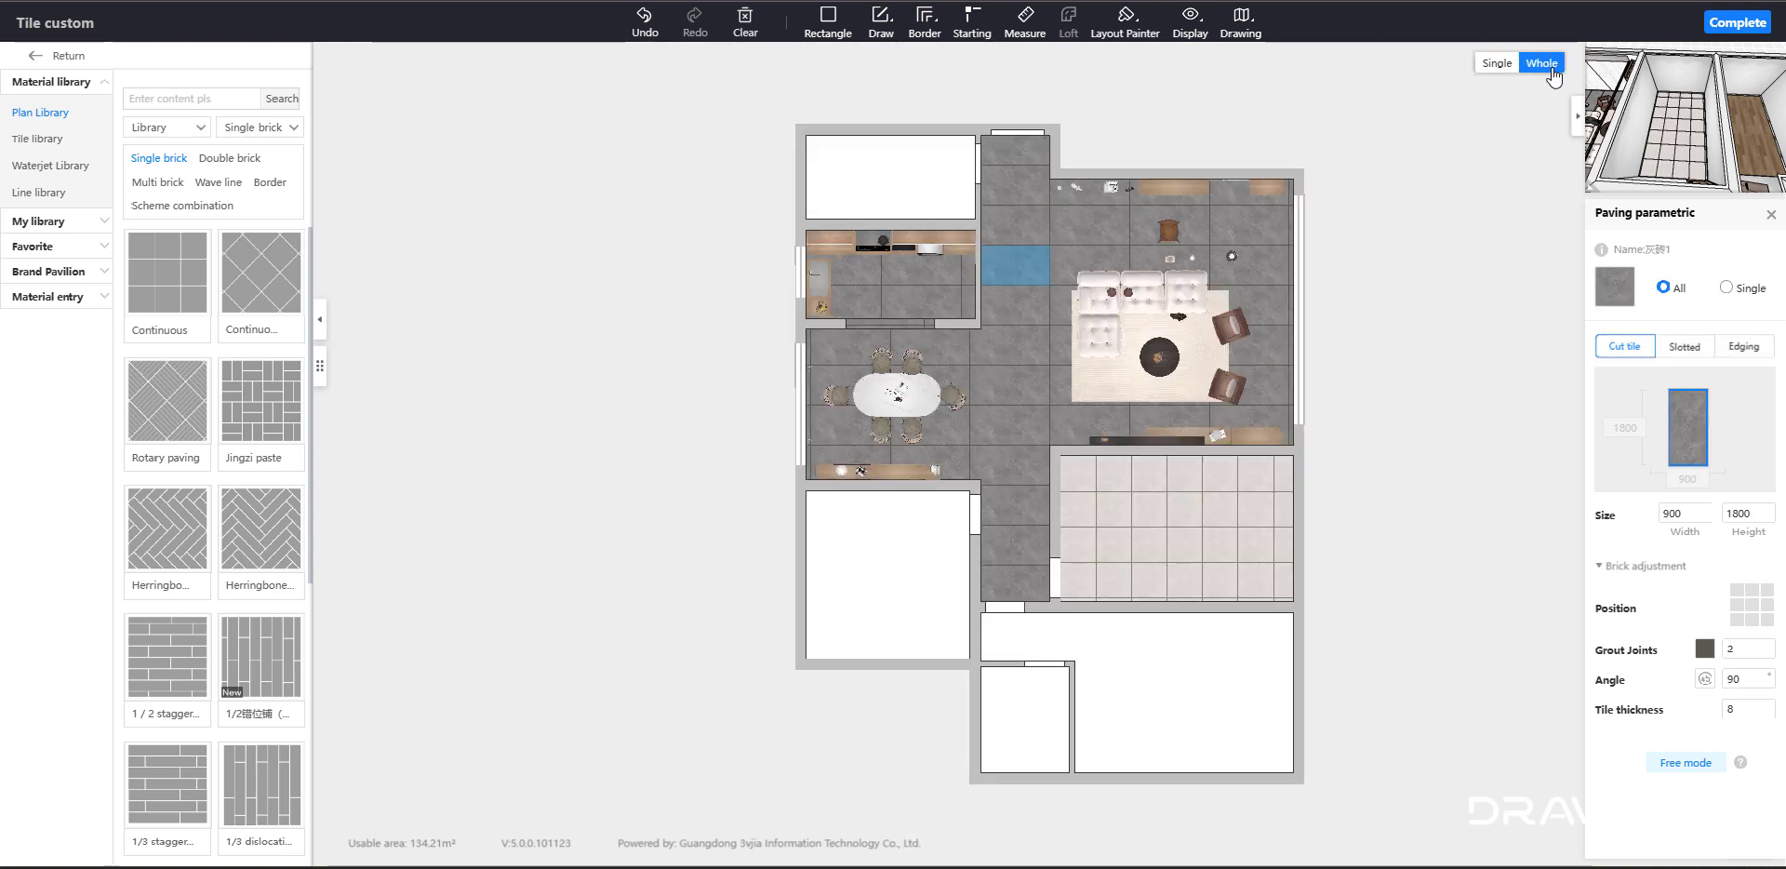
left_click(1157, 662)
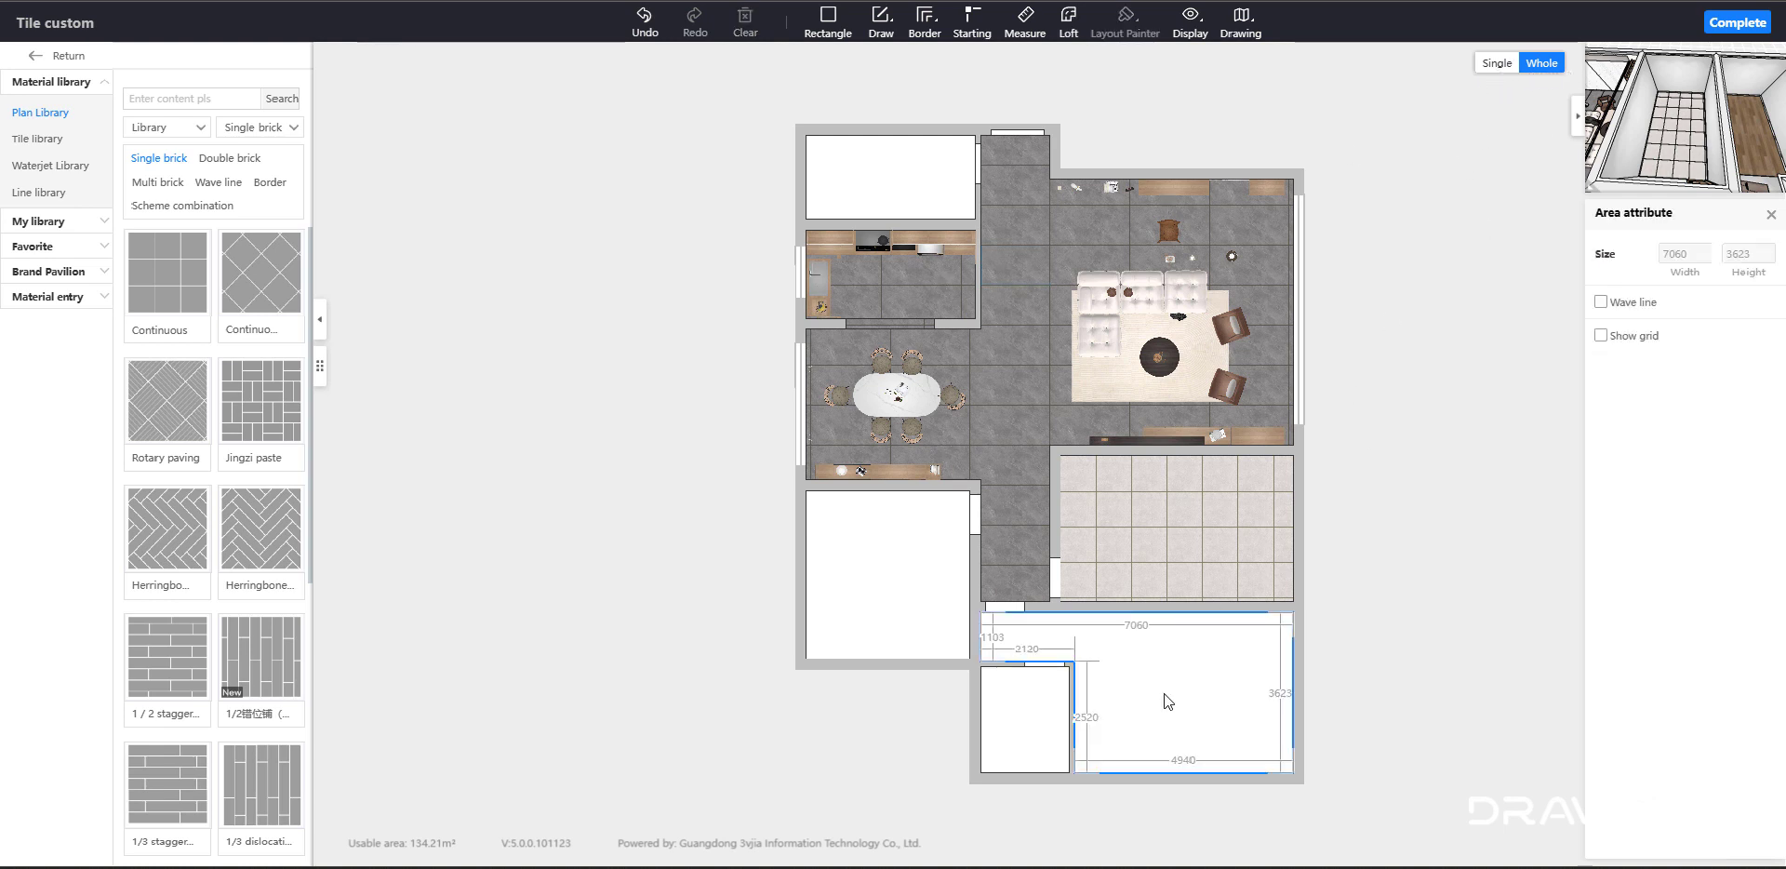
left_click(1497, 63)
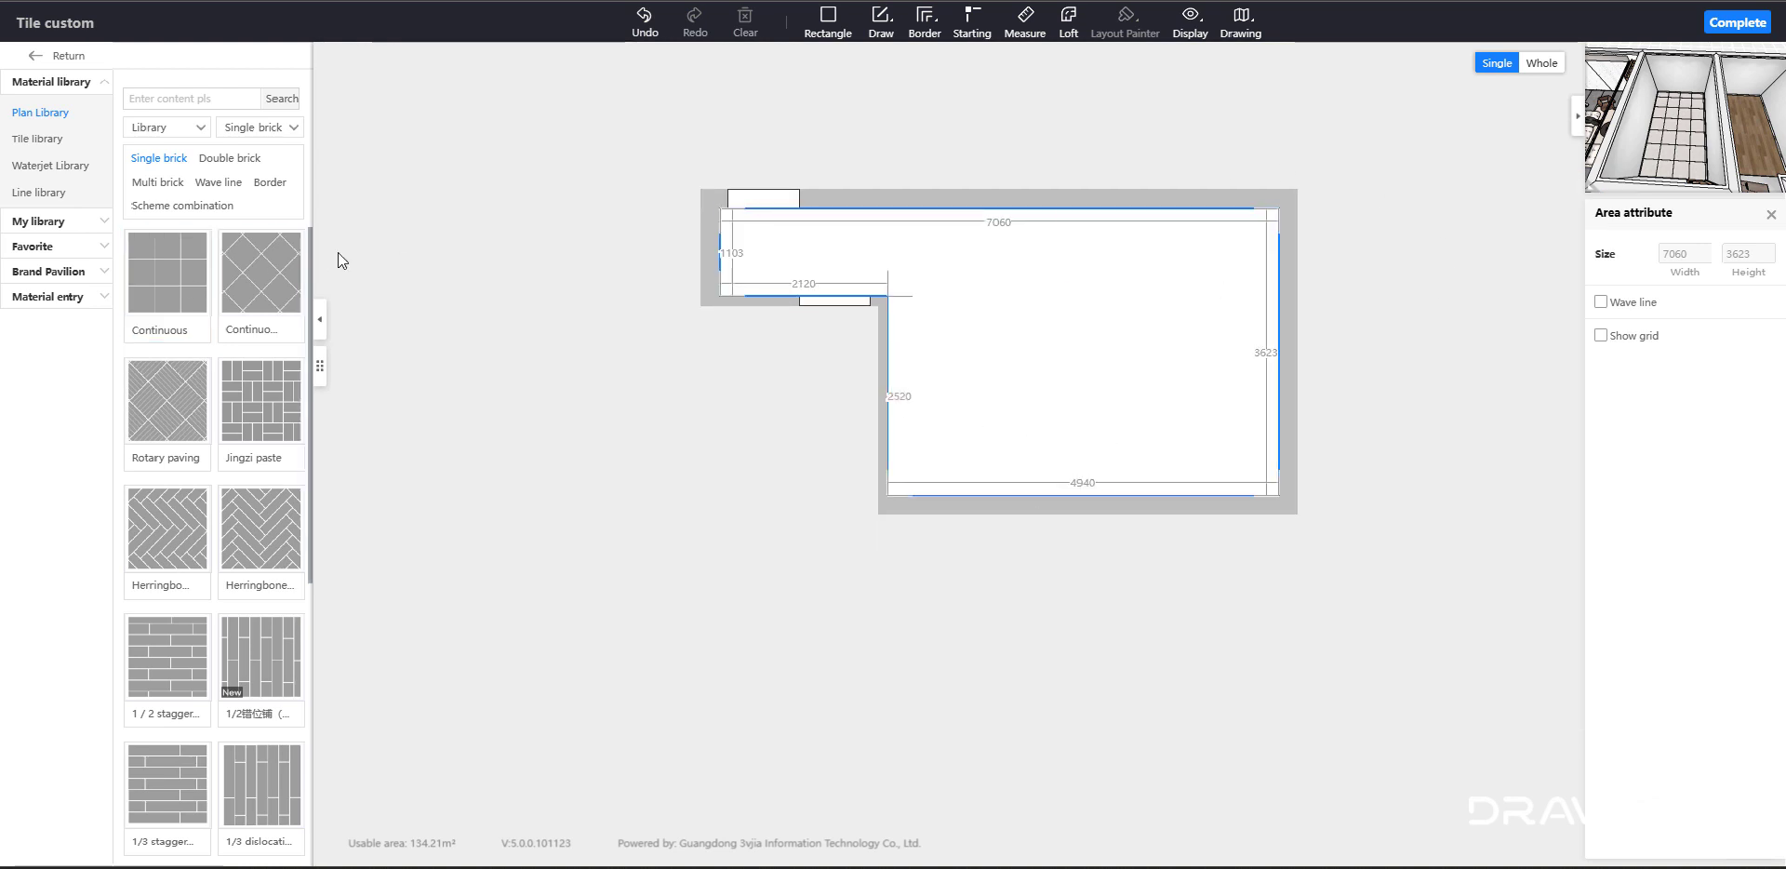
left_click_drag(275, 281, 922, 271)
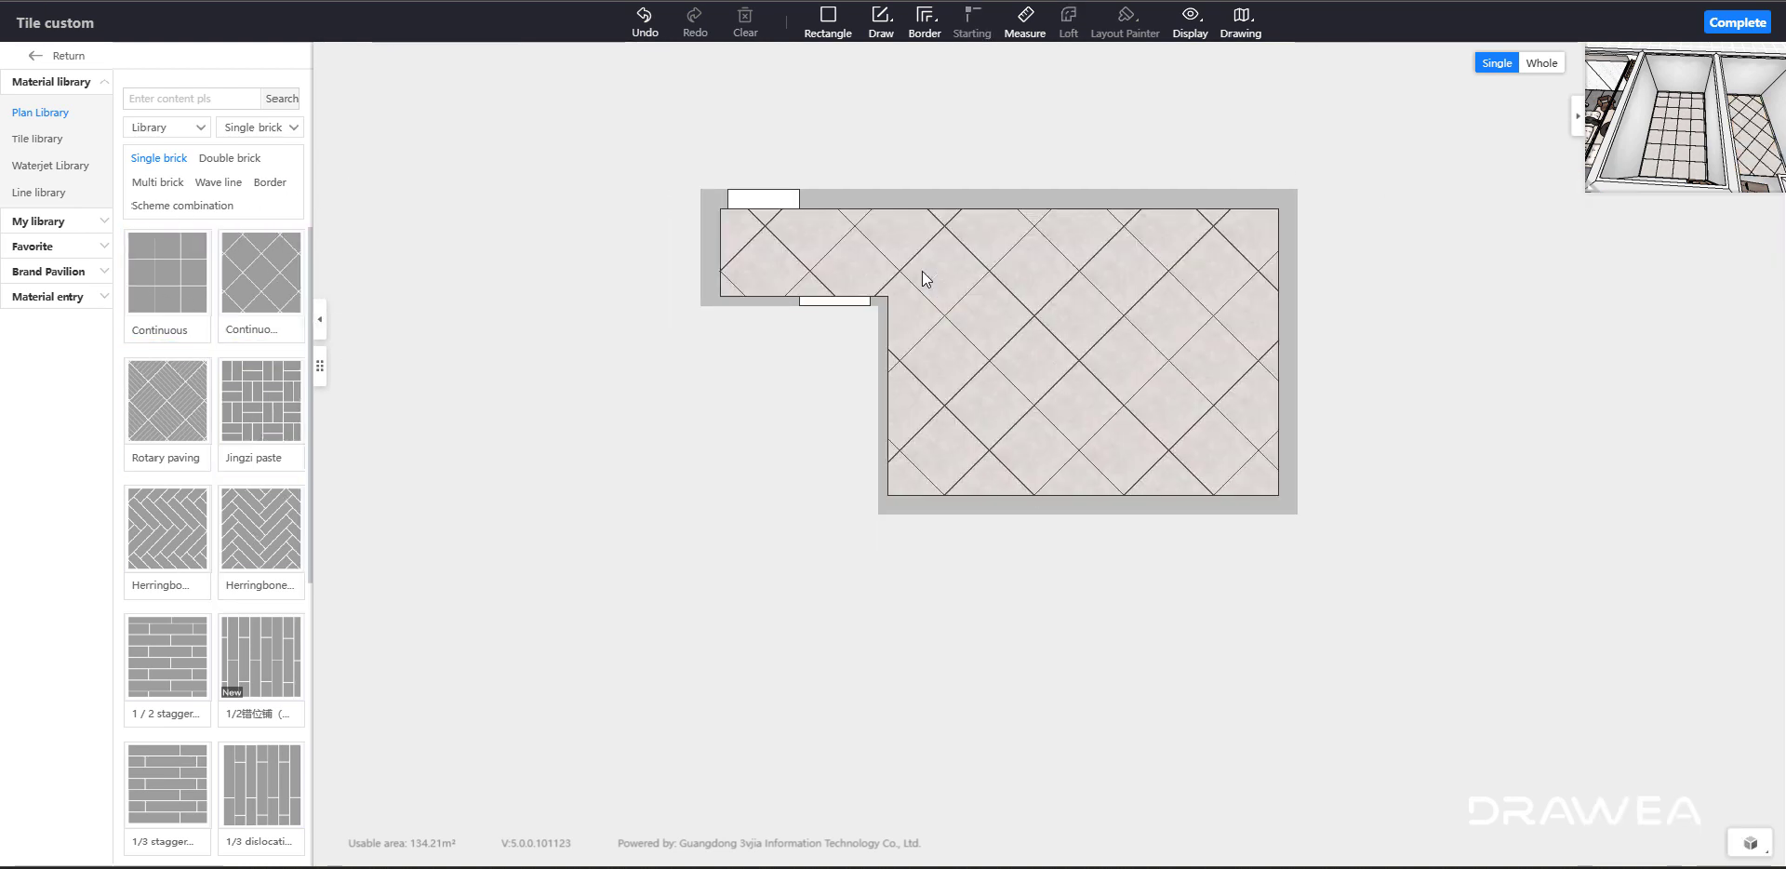
- Return to the whole plan and isolate the grey-tiled living and dining room floor for editing
left_click(1545, 63)
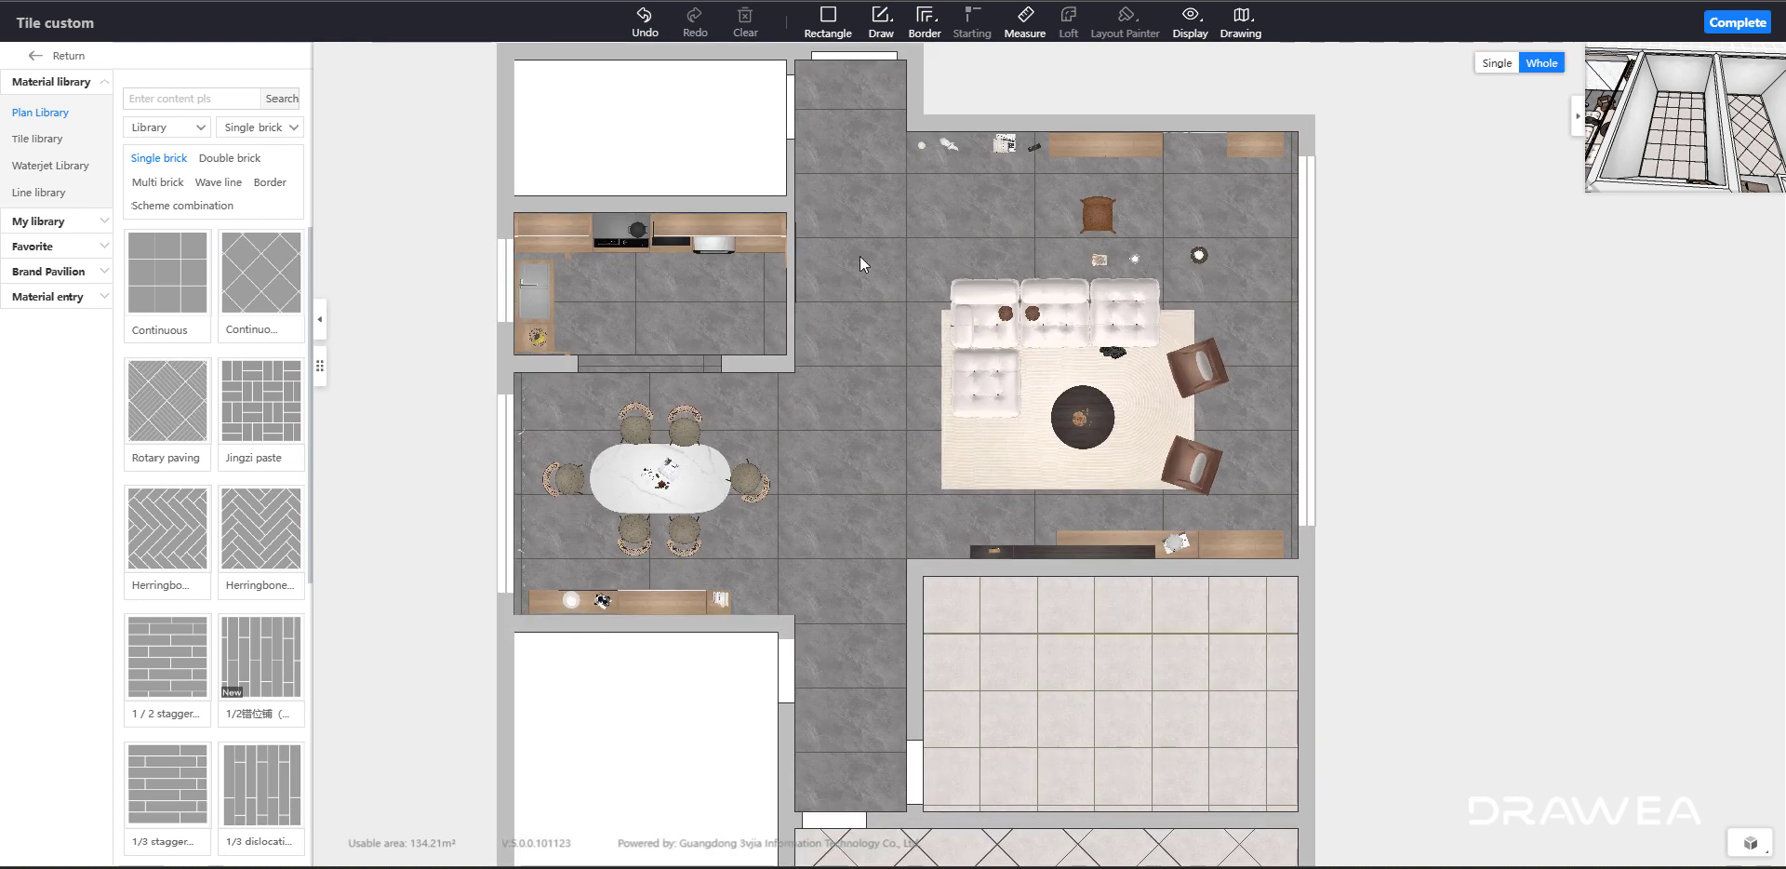
left_click(870, 280)
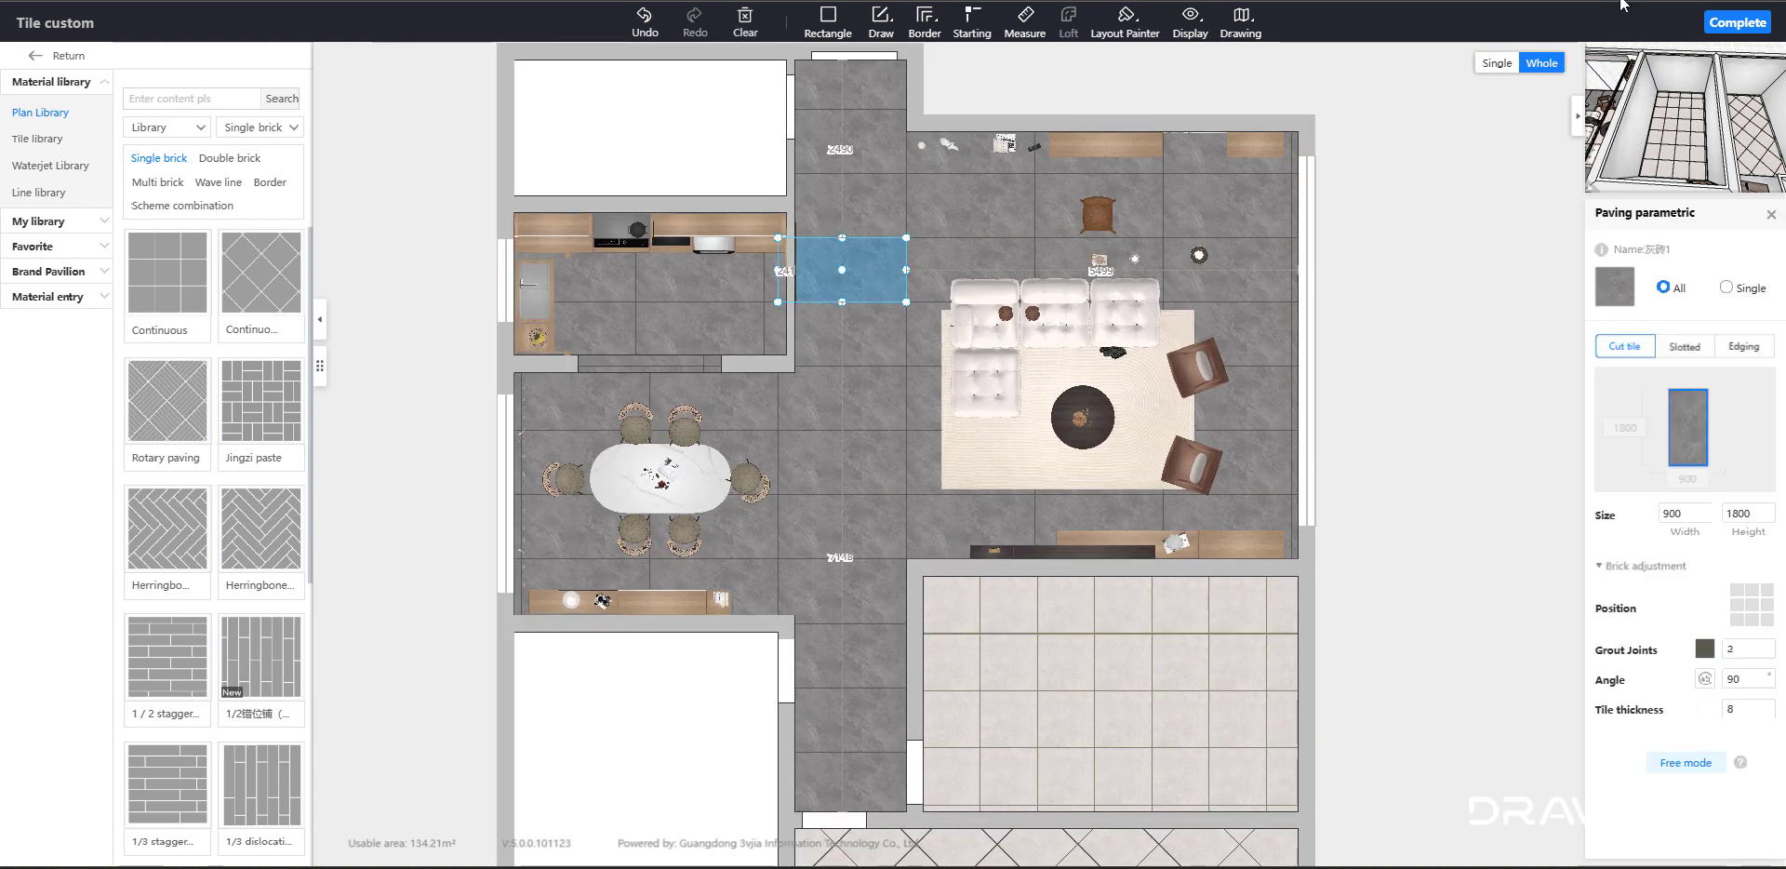
left_click(1499, 67)
left_click(1415, 320)
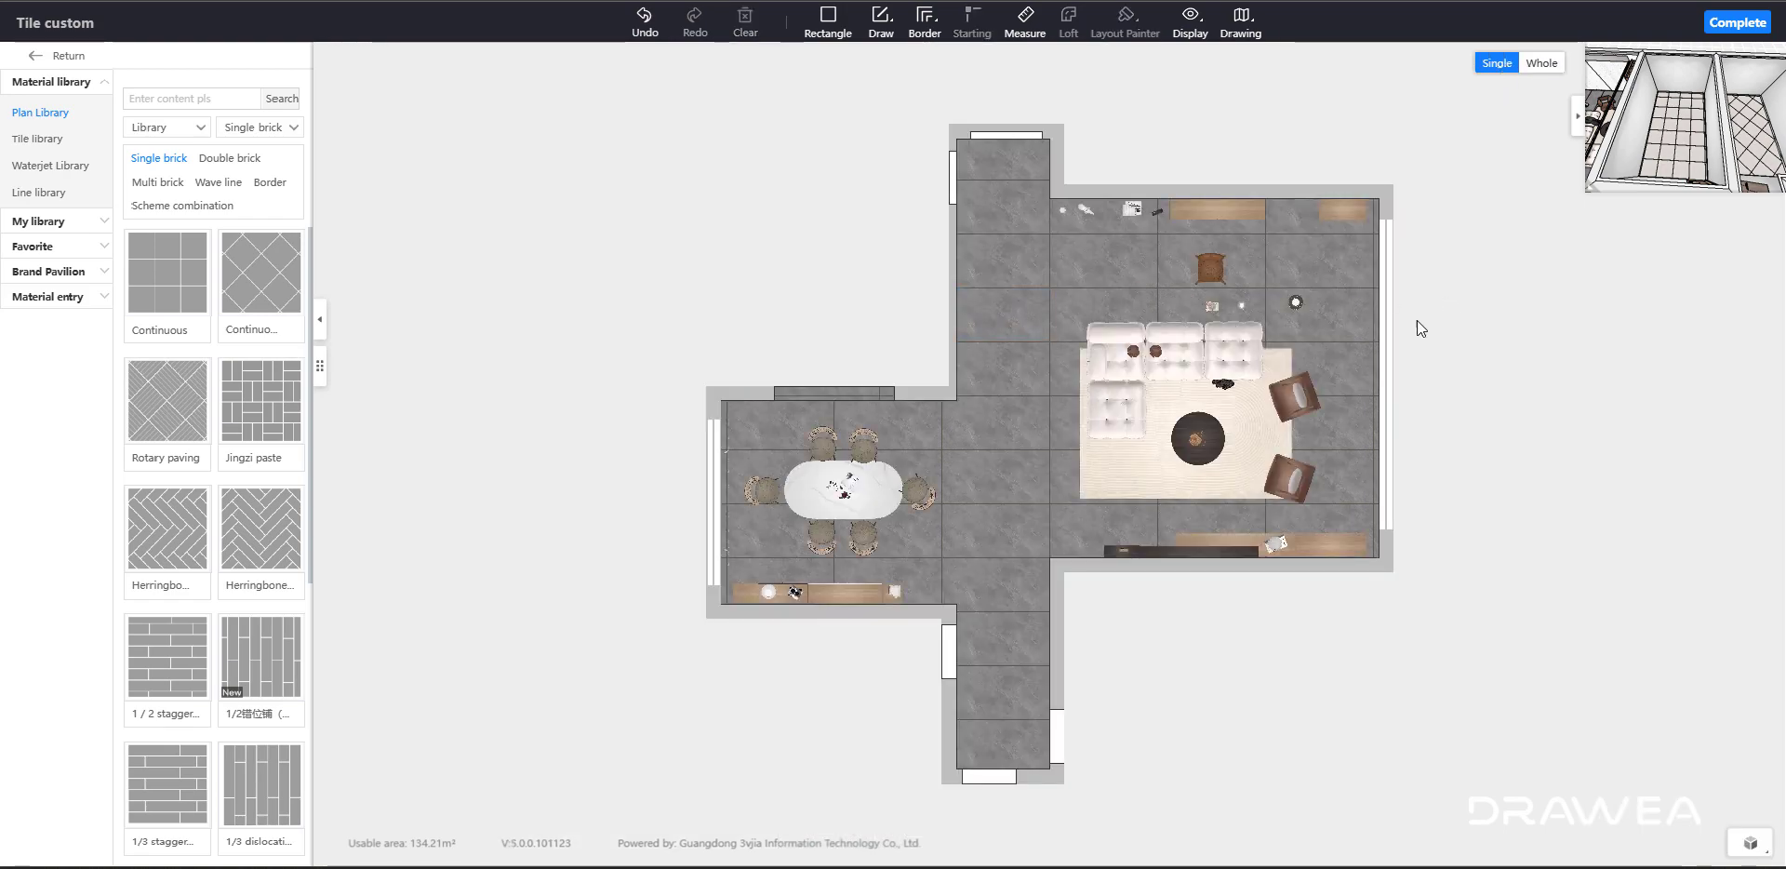
- Draw a rectangular paving area about 4949 by 3784 around the sofa and rug in the living room
scroll(1247, 330, "up", 2)
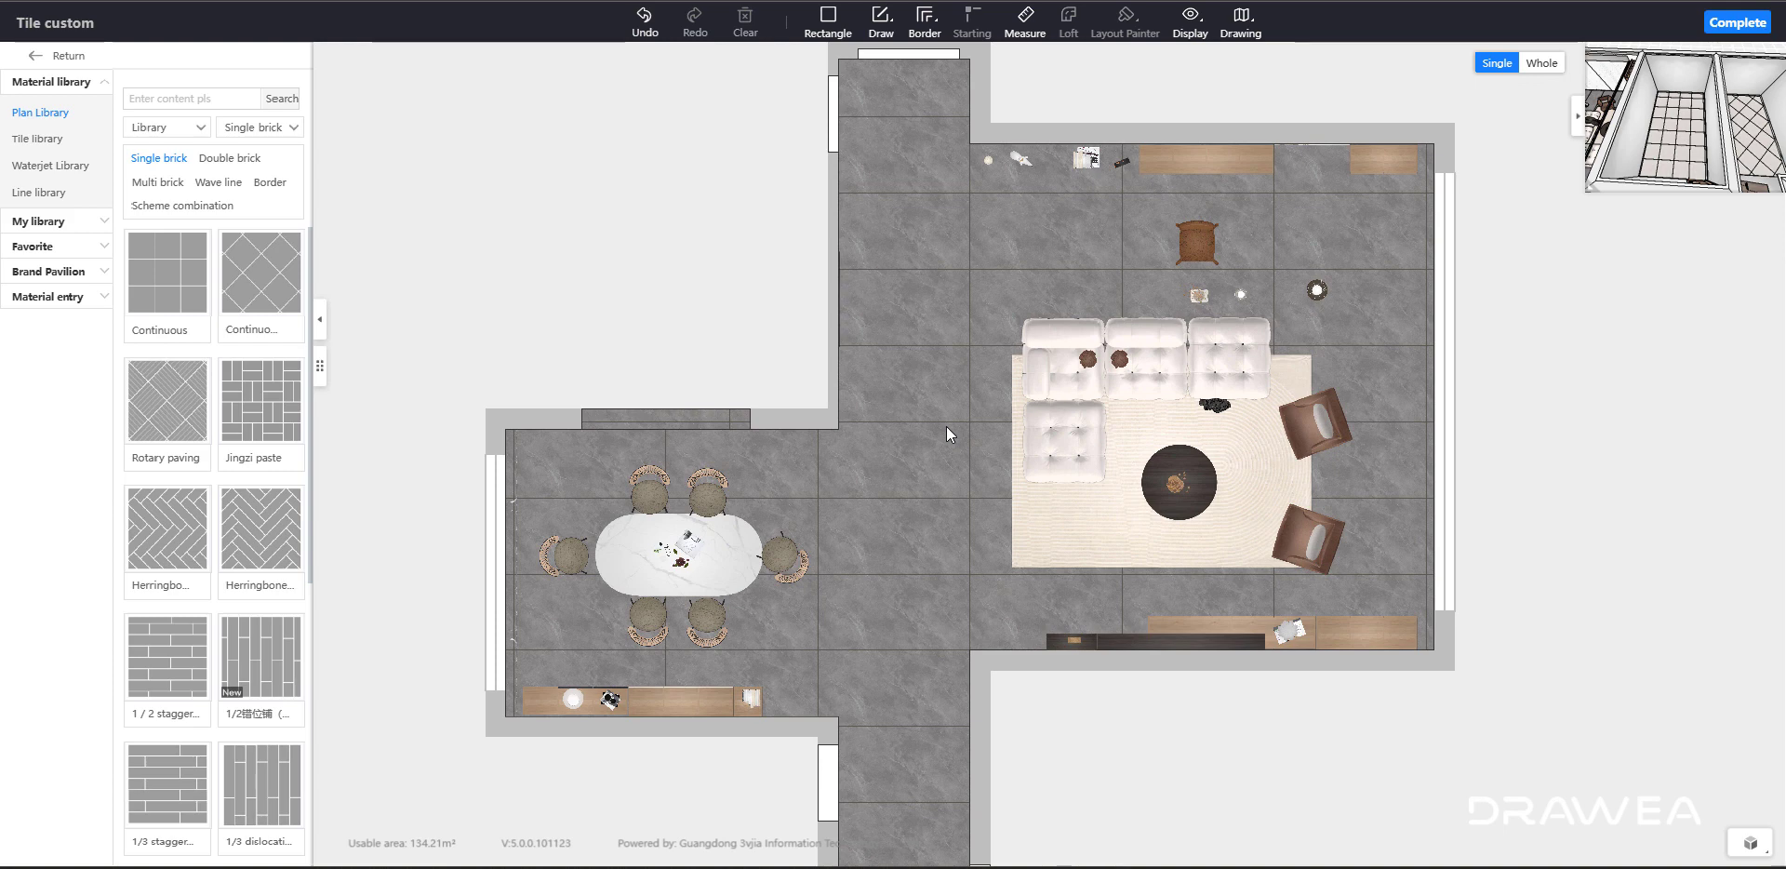
left_click(824, 30)
left_click_drag(970, 269, 1004, 289)
left_click_drag(1274, 437, 1390, 588)
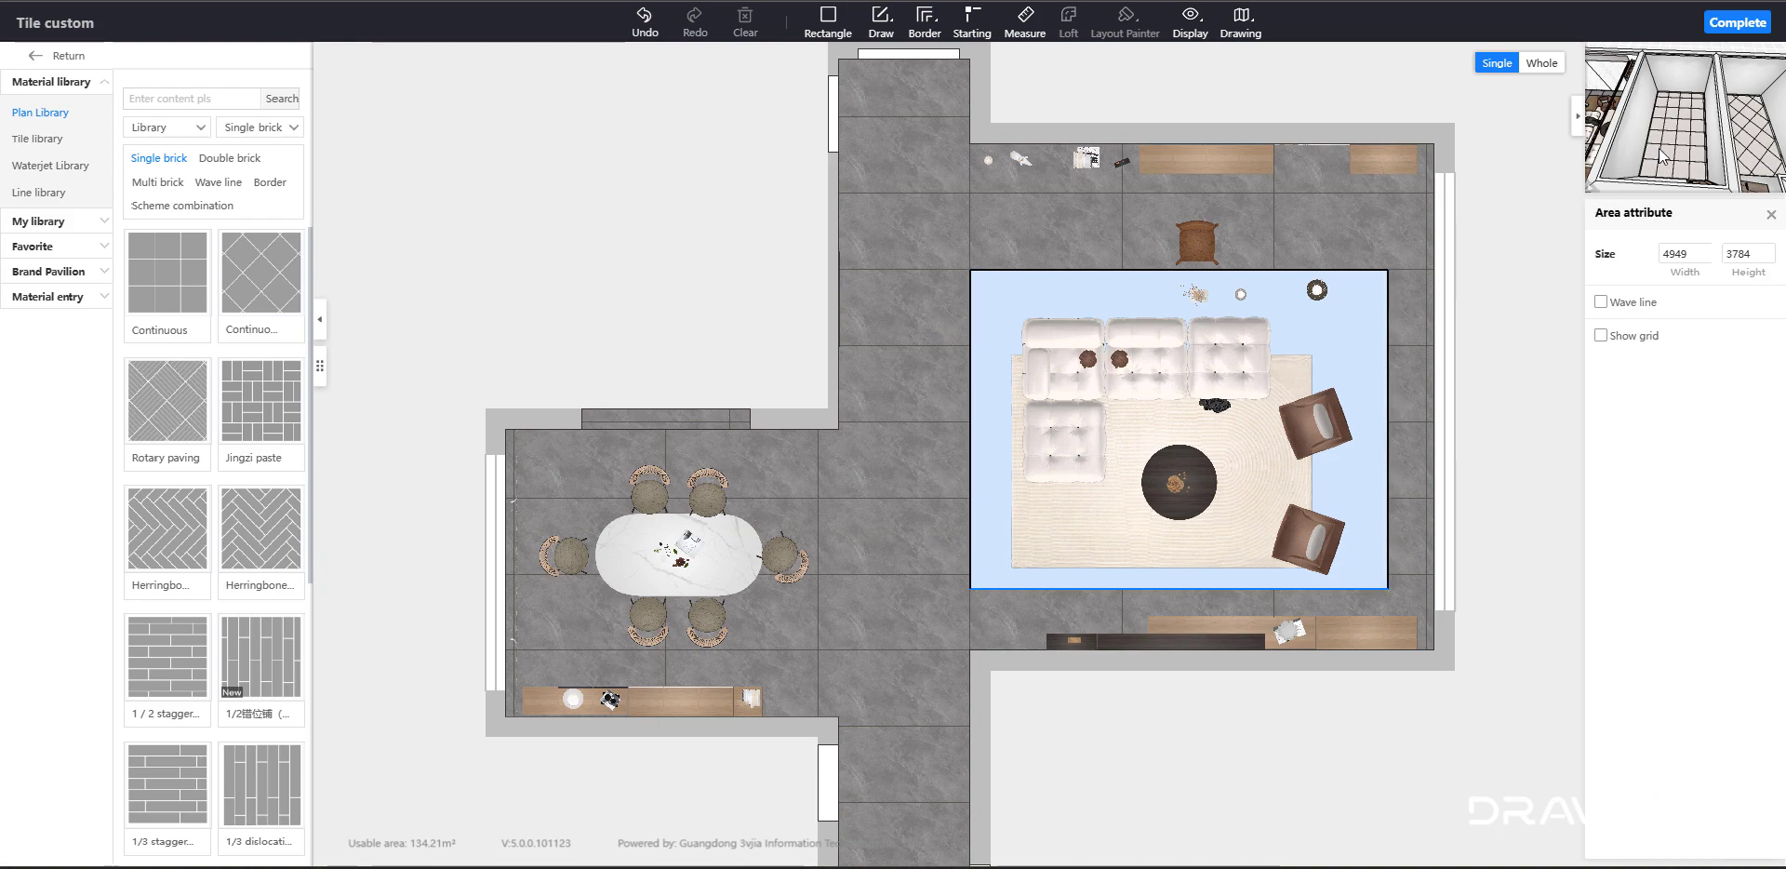
- Enlarge the 3D preview and navigate it to the sofa and rug area of the living room
left_click_drag(1583, 191, 1439, 324)
key("a")
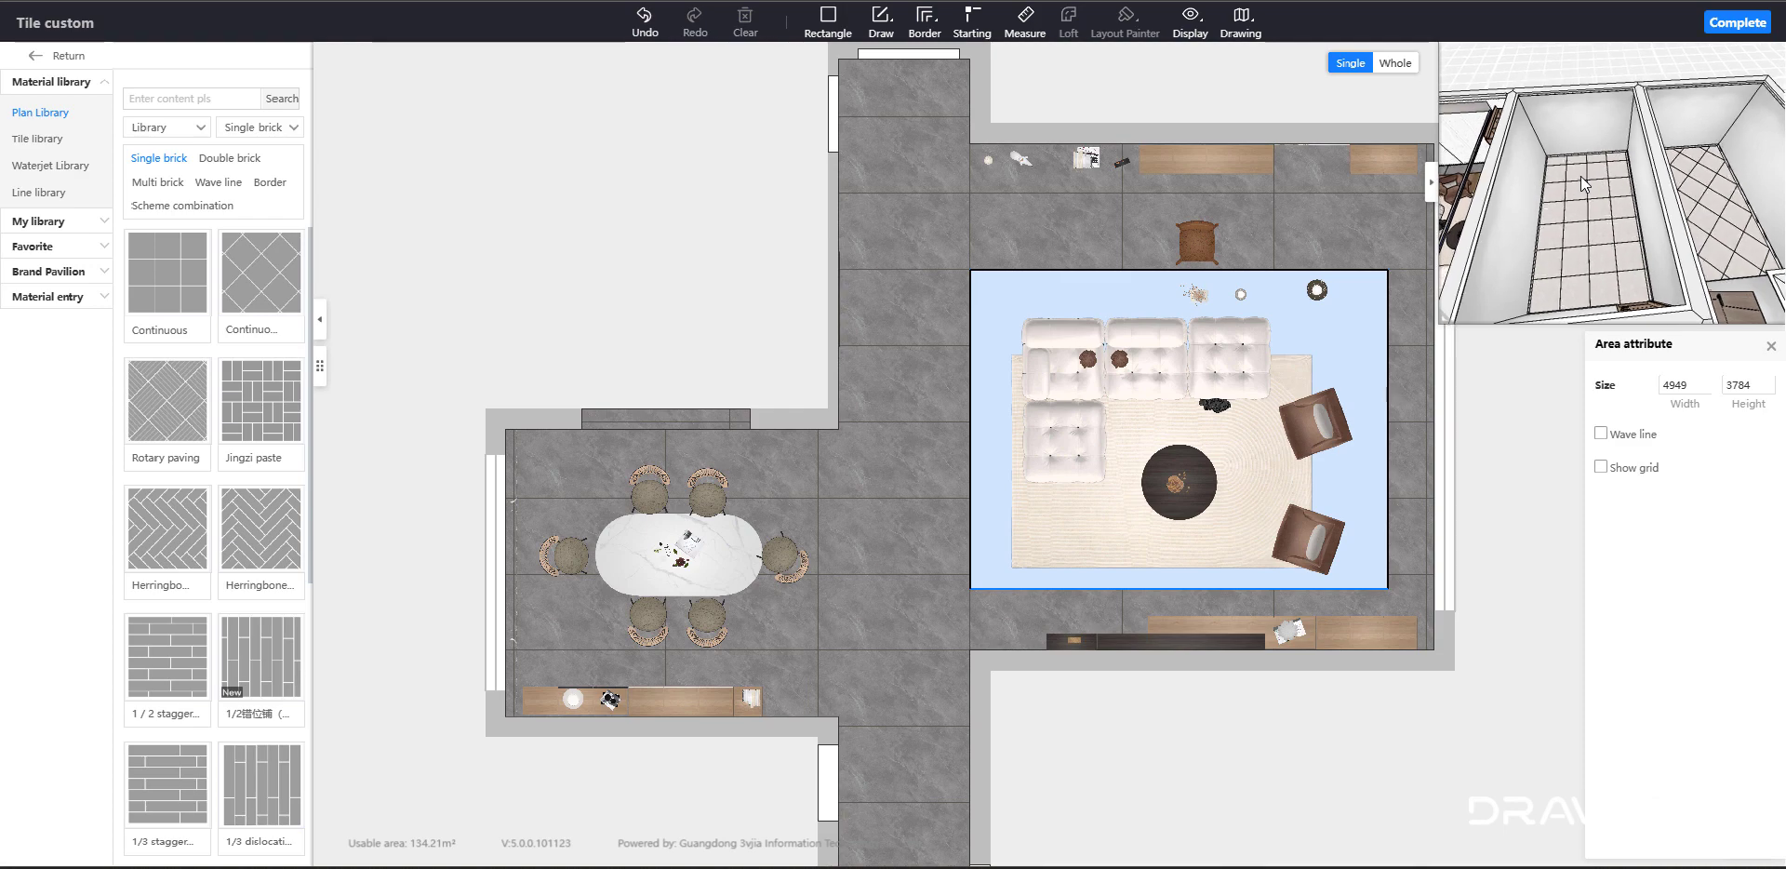
left_click_drag(1579, 173, 1486, 155)
key("w")
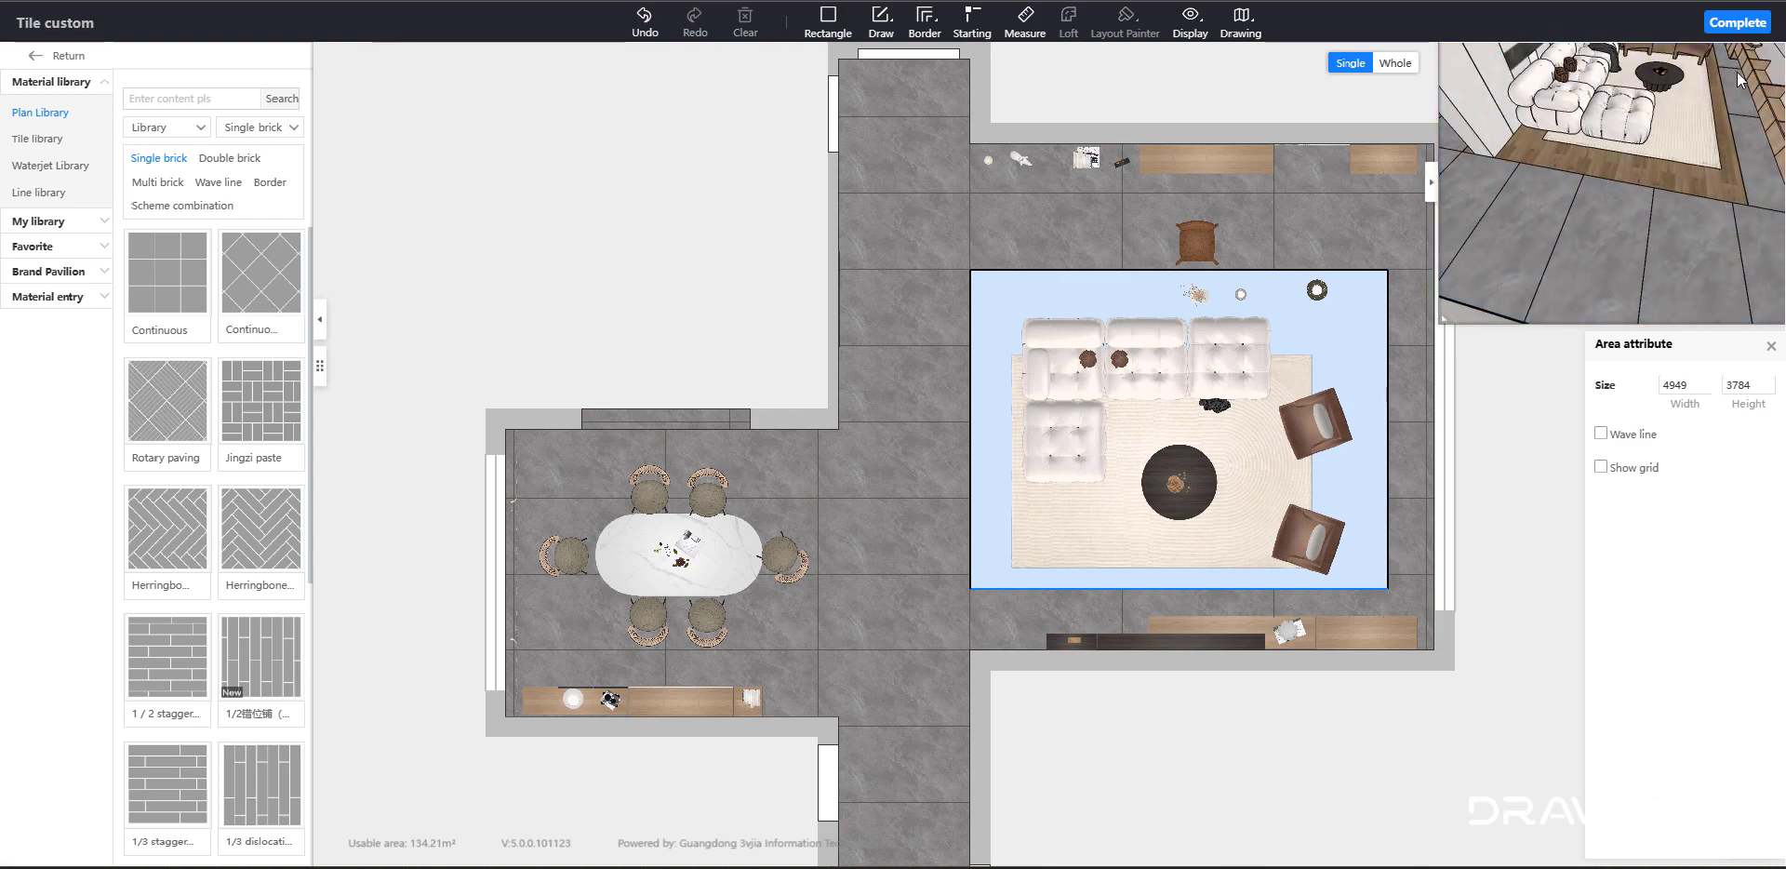
left_click_drag(1687, 210, 1572, 160)
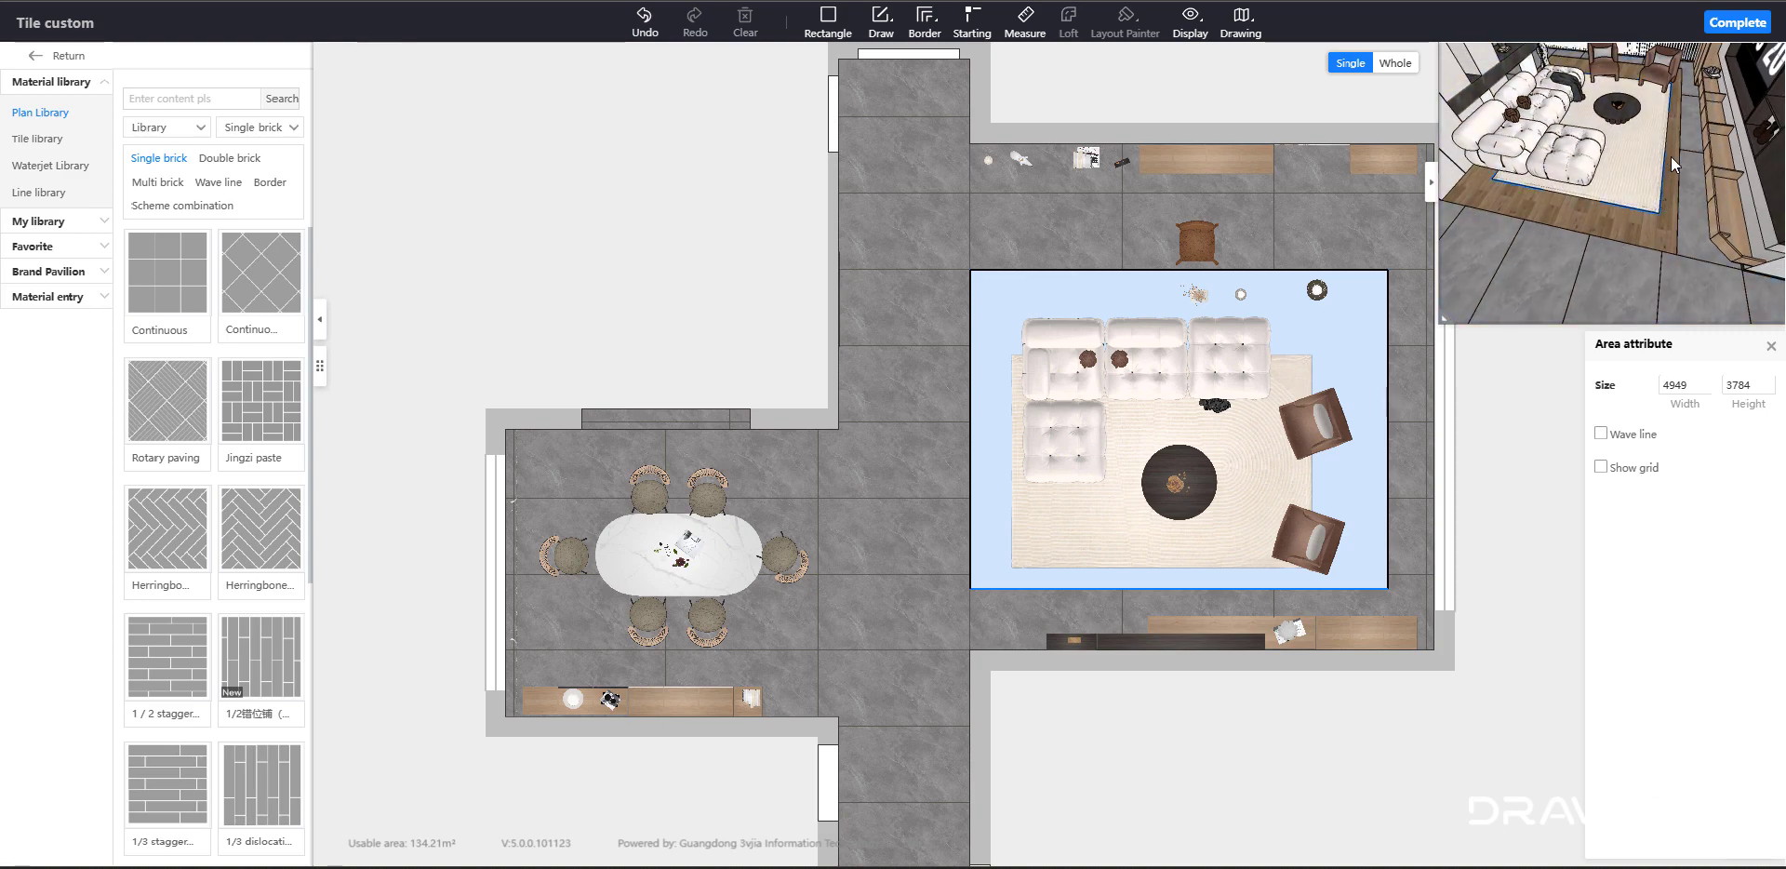
- Pave the rectangular area around the sofa with the non-vertical Herringbone plan and set its tile height to 70
scroll(255, 599, "down", 2)
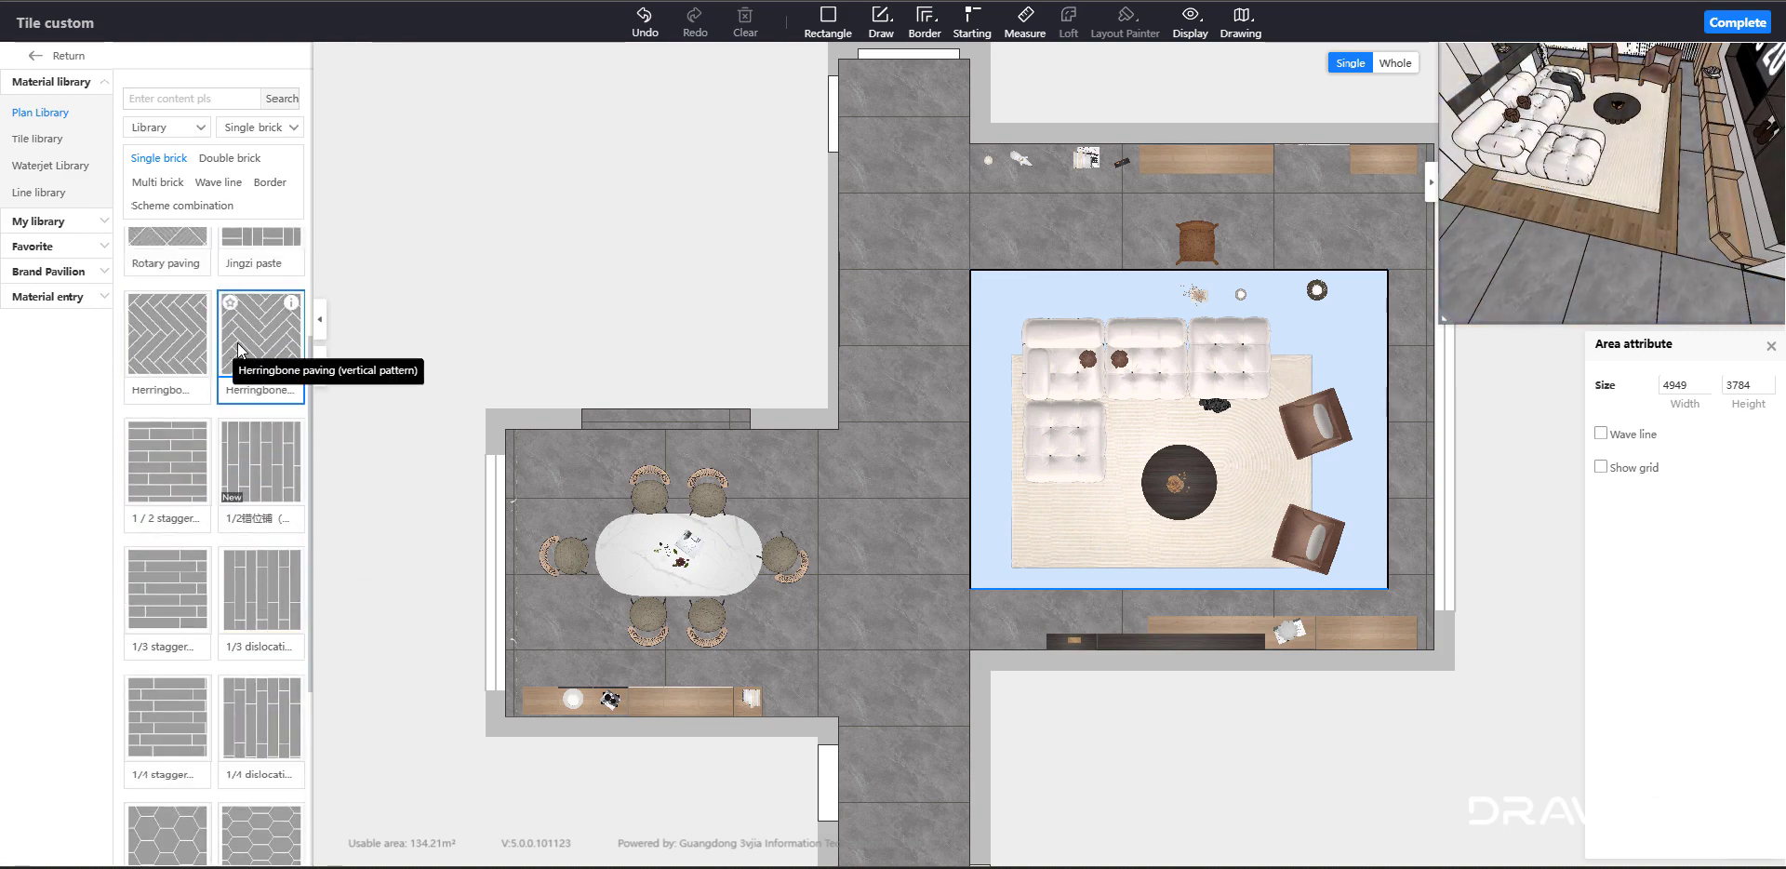
left_click_drag(175, 321, 1002, 300)
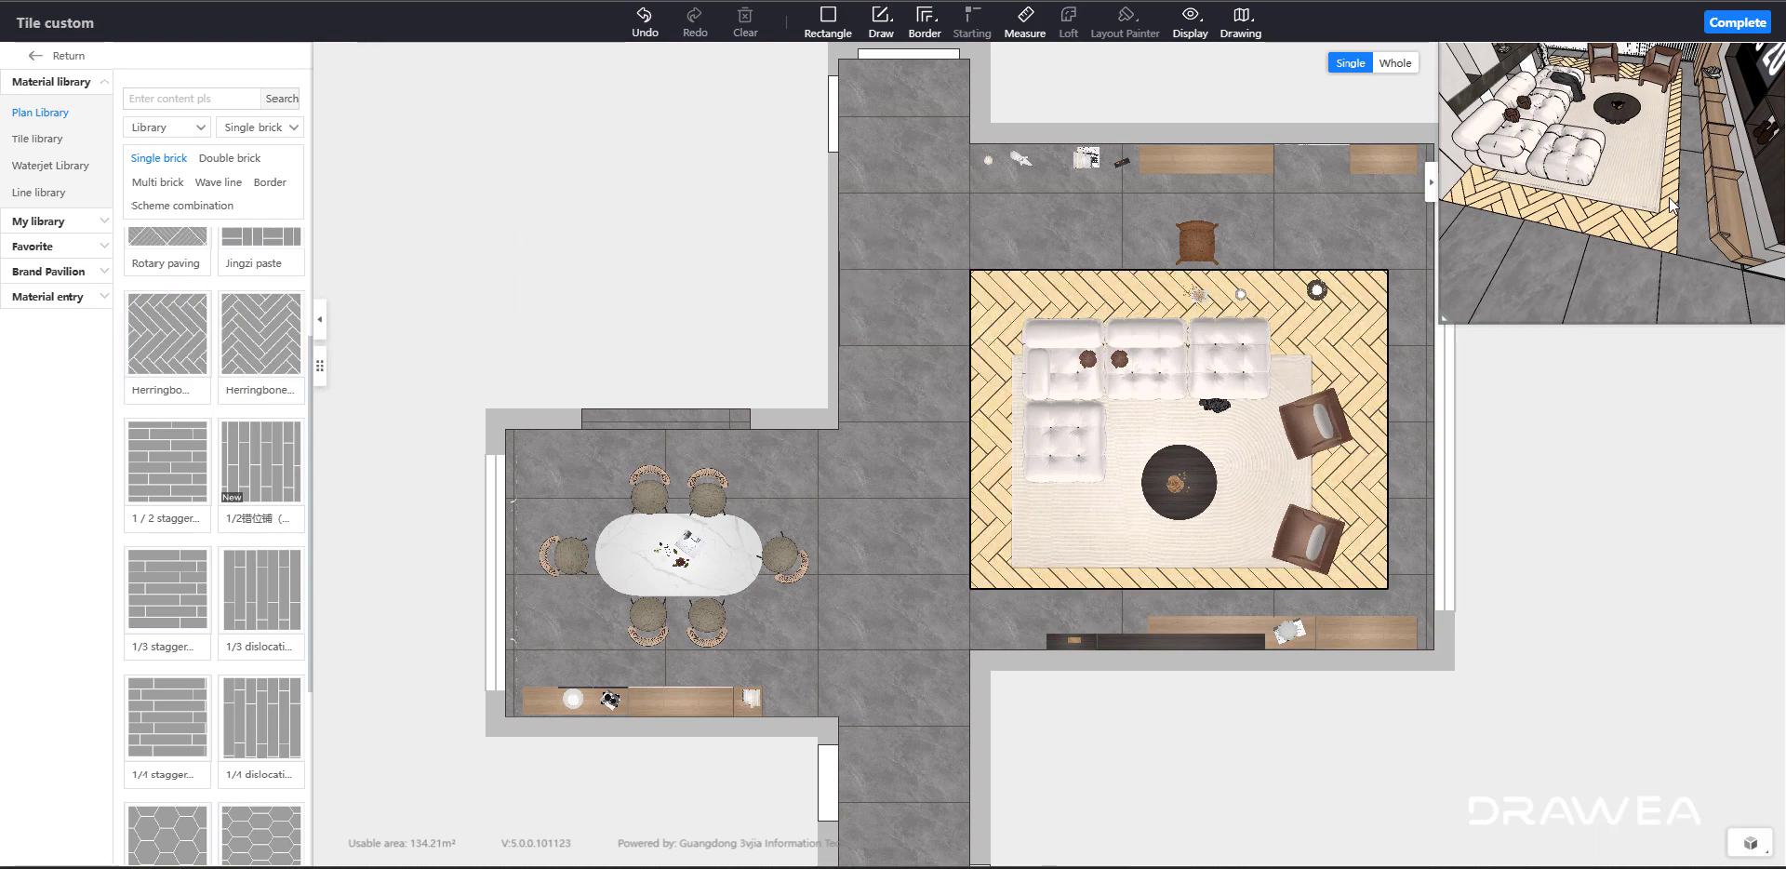
left_click(1069, 302)
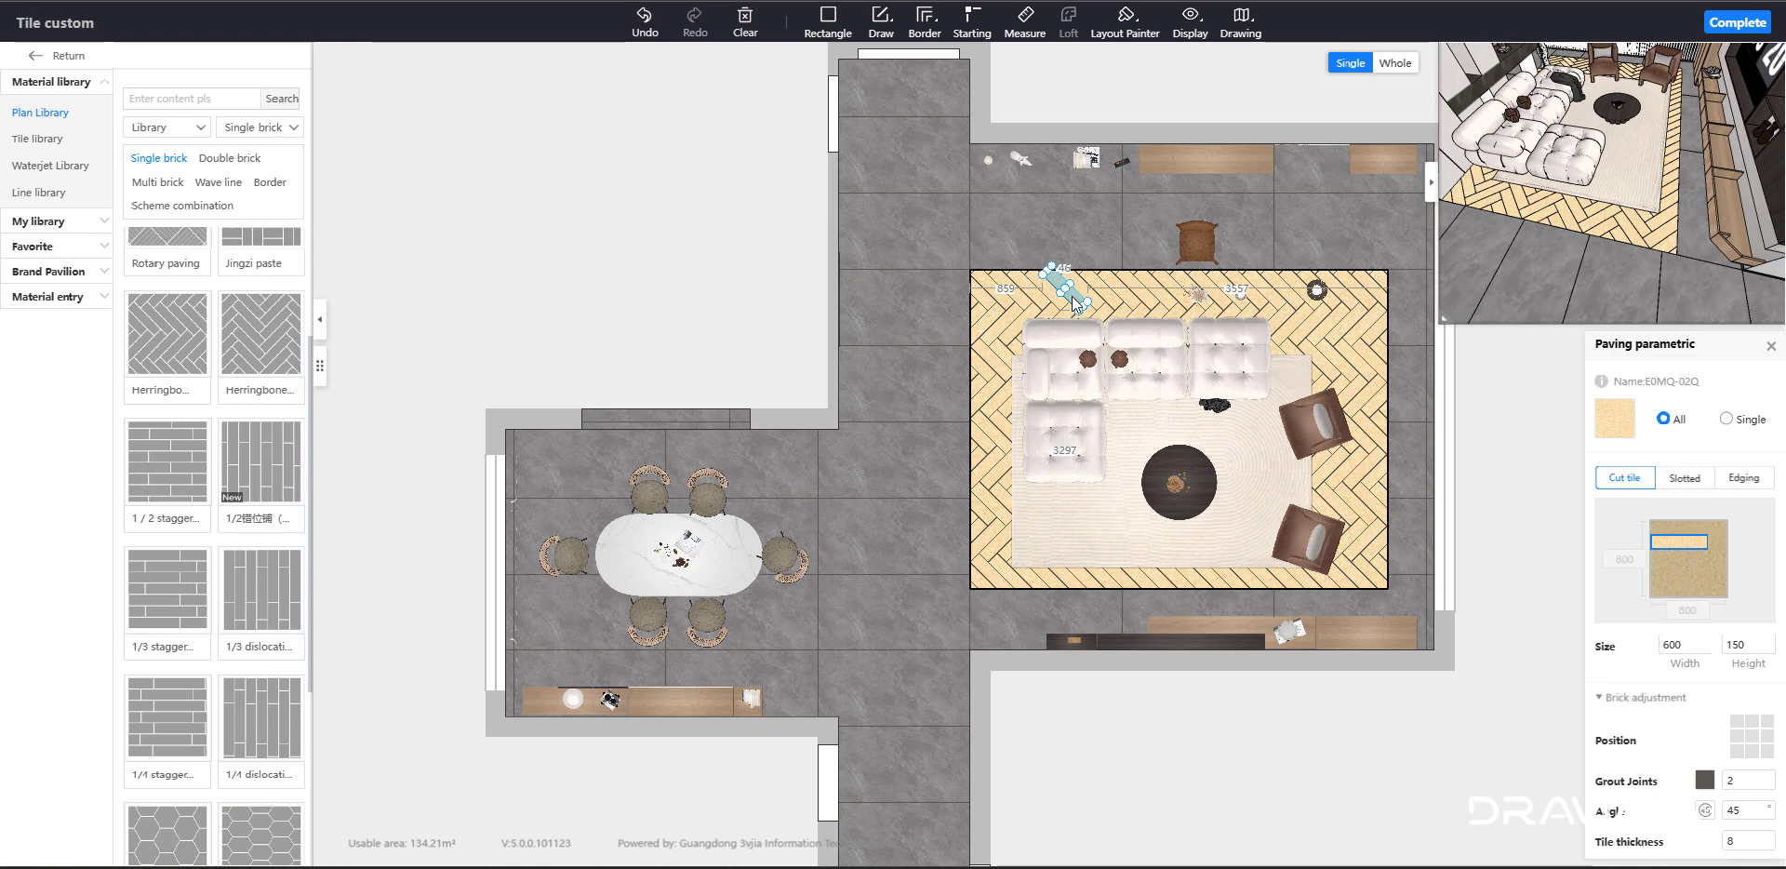
double_click(1736, 643)
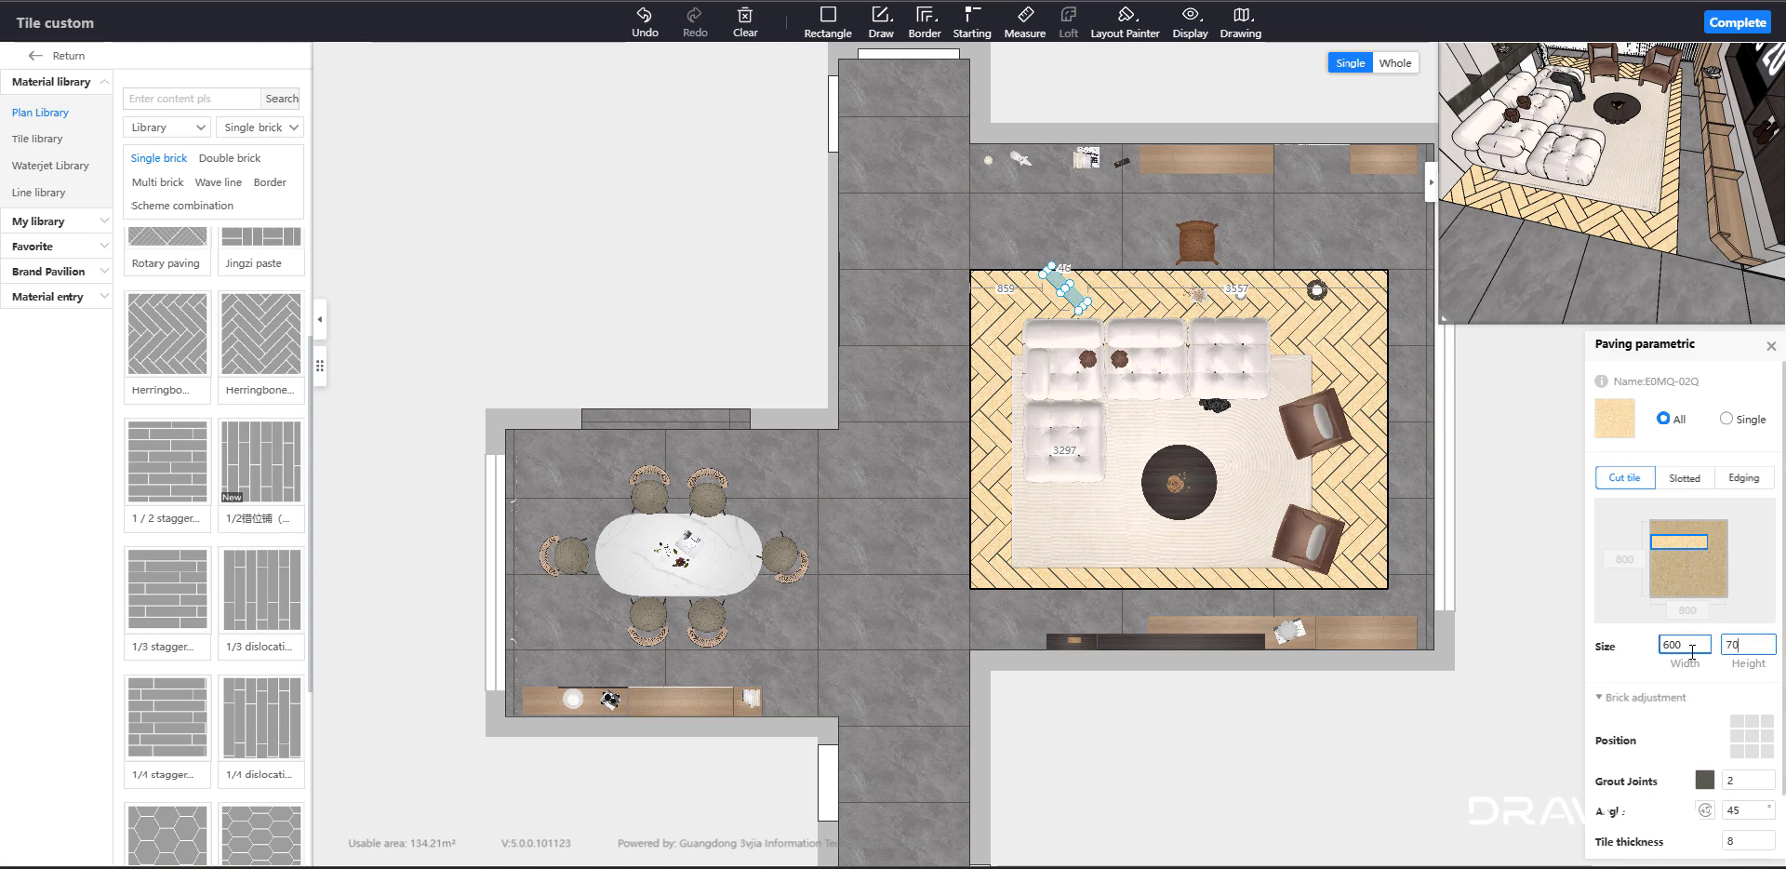
type("70")
key("Return")
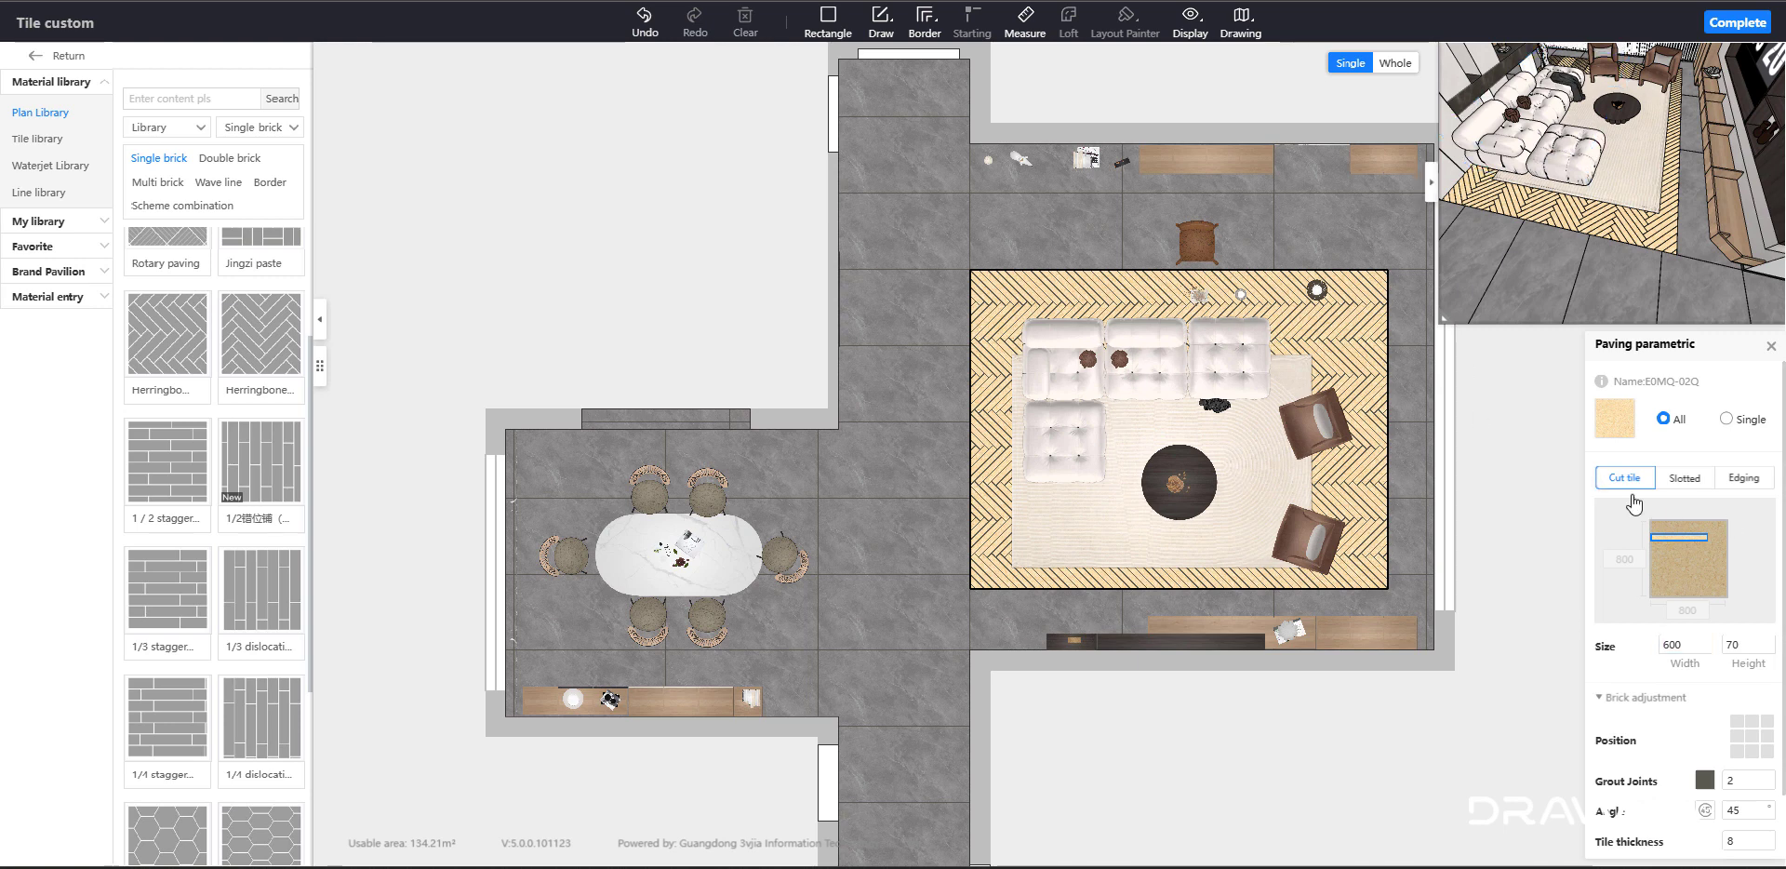
scroll(1633, 503, "down", 1)
scroll(1696, 519, "up", 1)
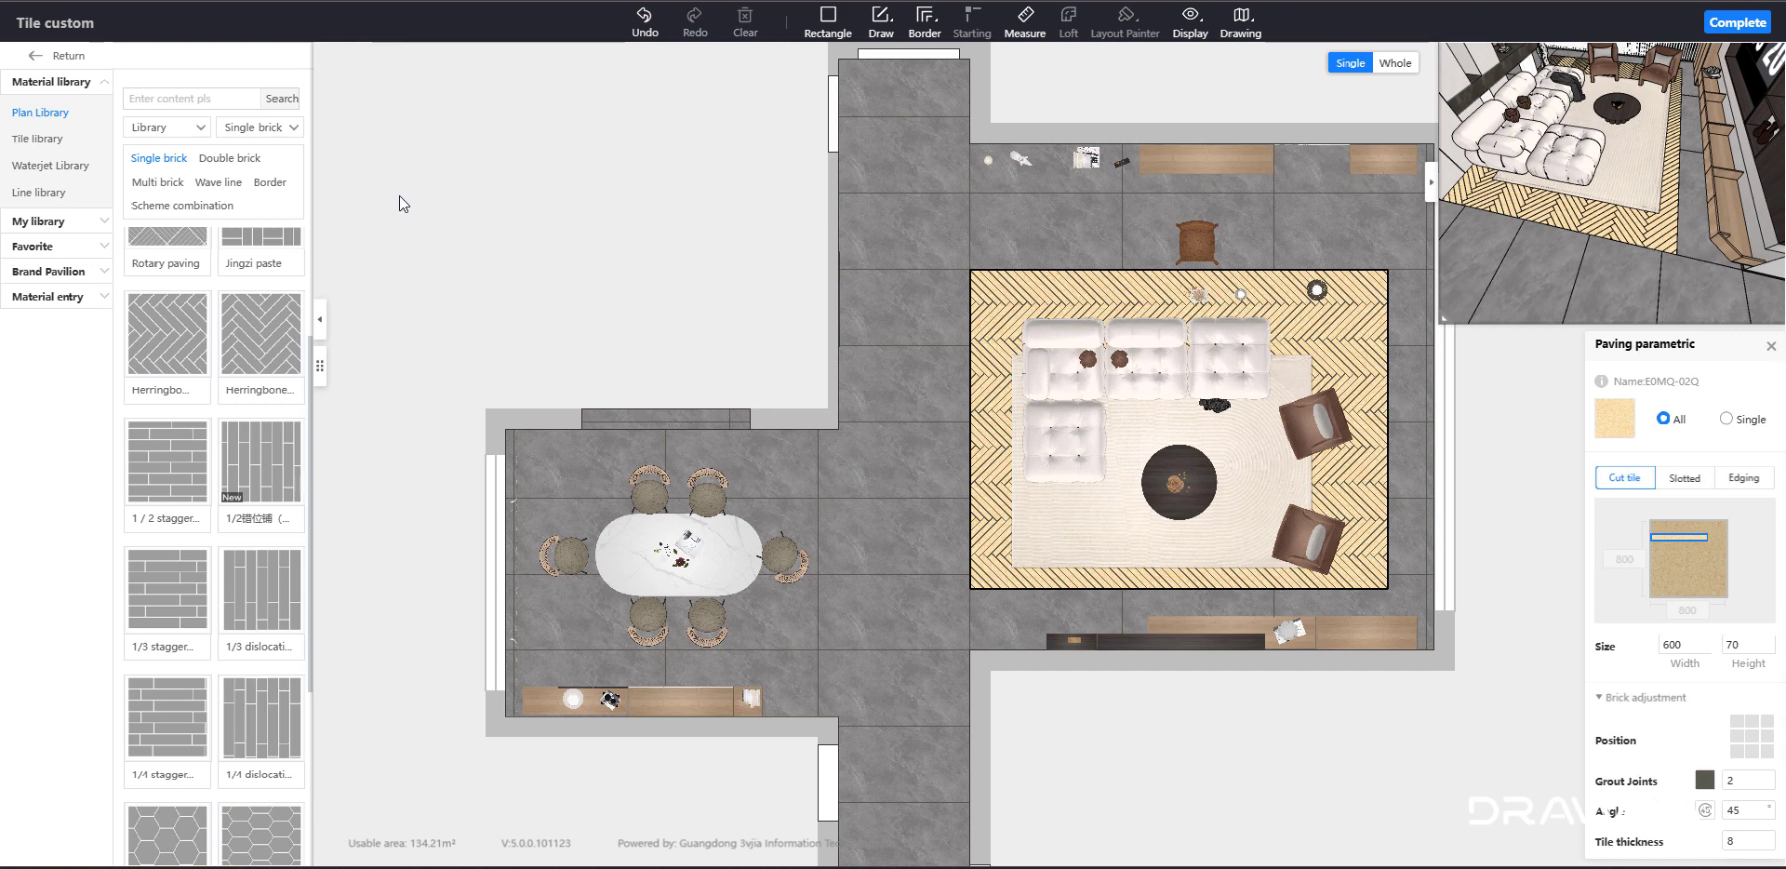
- Filter the tile library to Soft marble in 1200*600 and apply tile BP12613 to the living and dining room floor
left_click(36, 144)
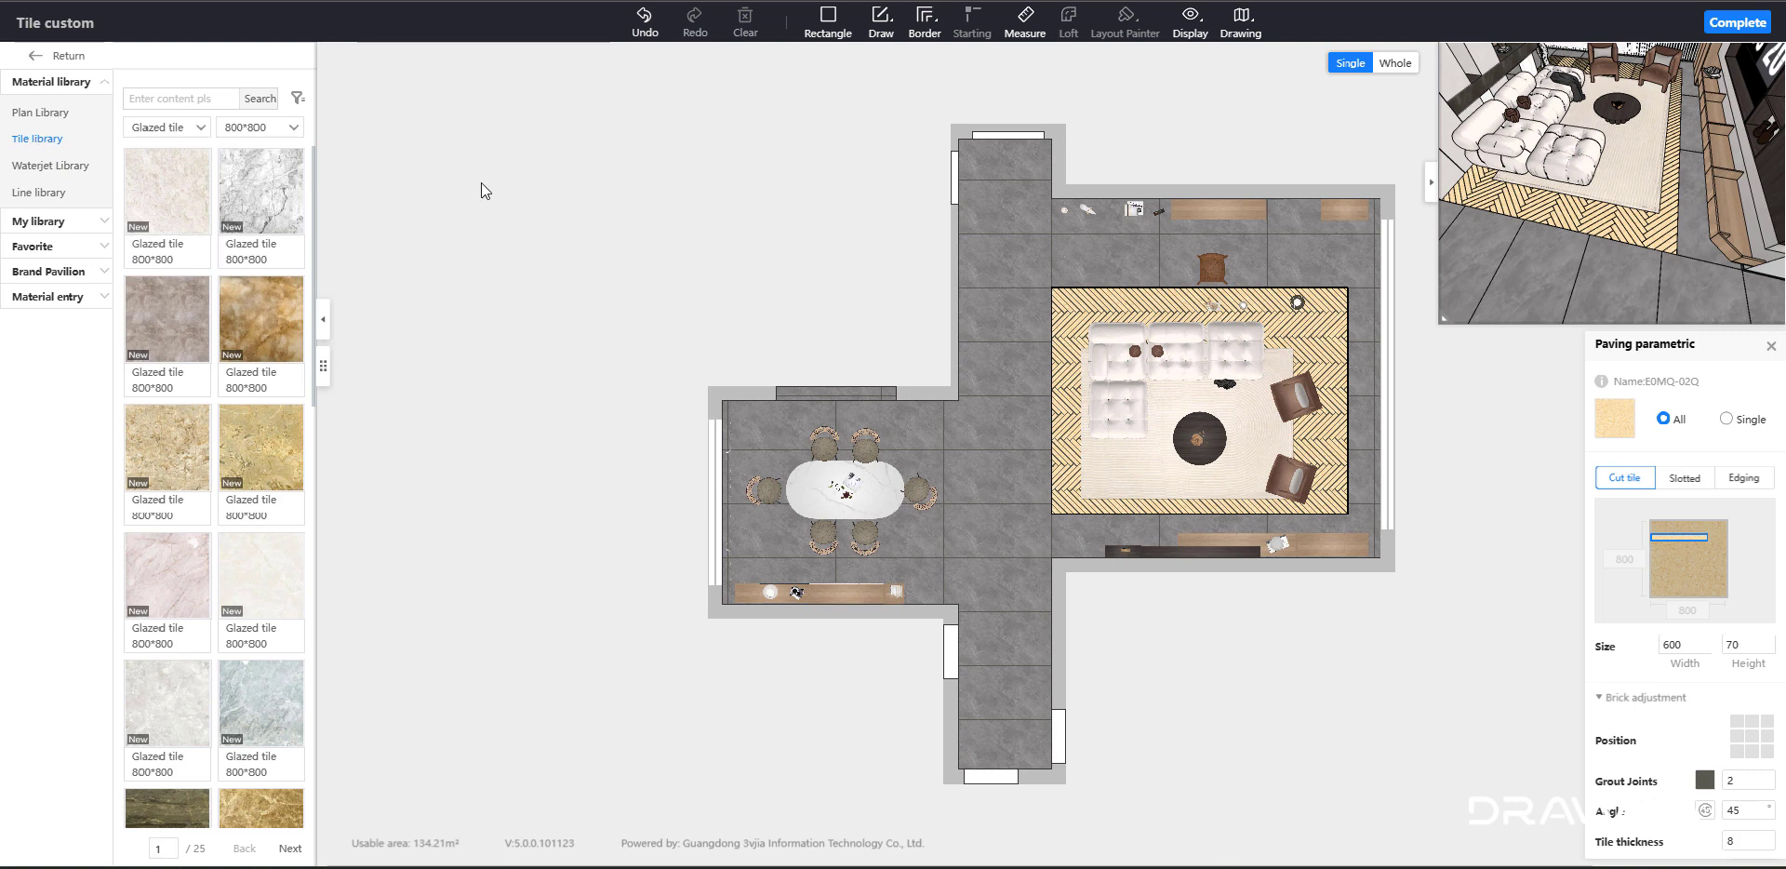
left_click(186, 130)
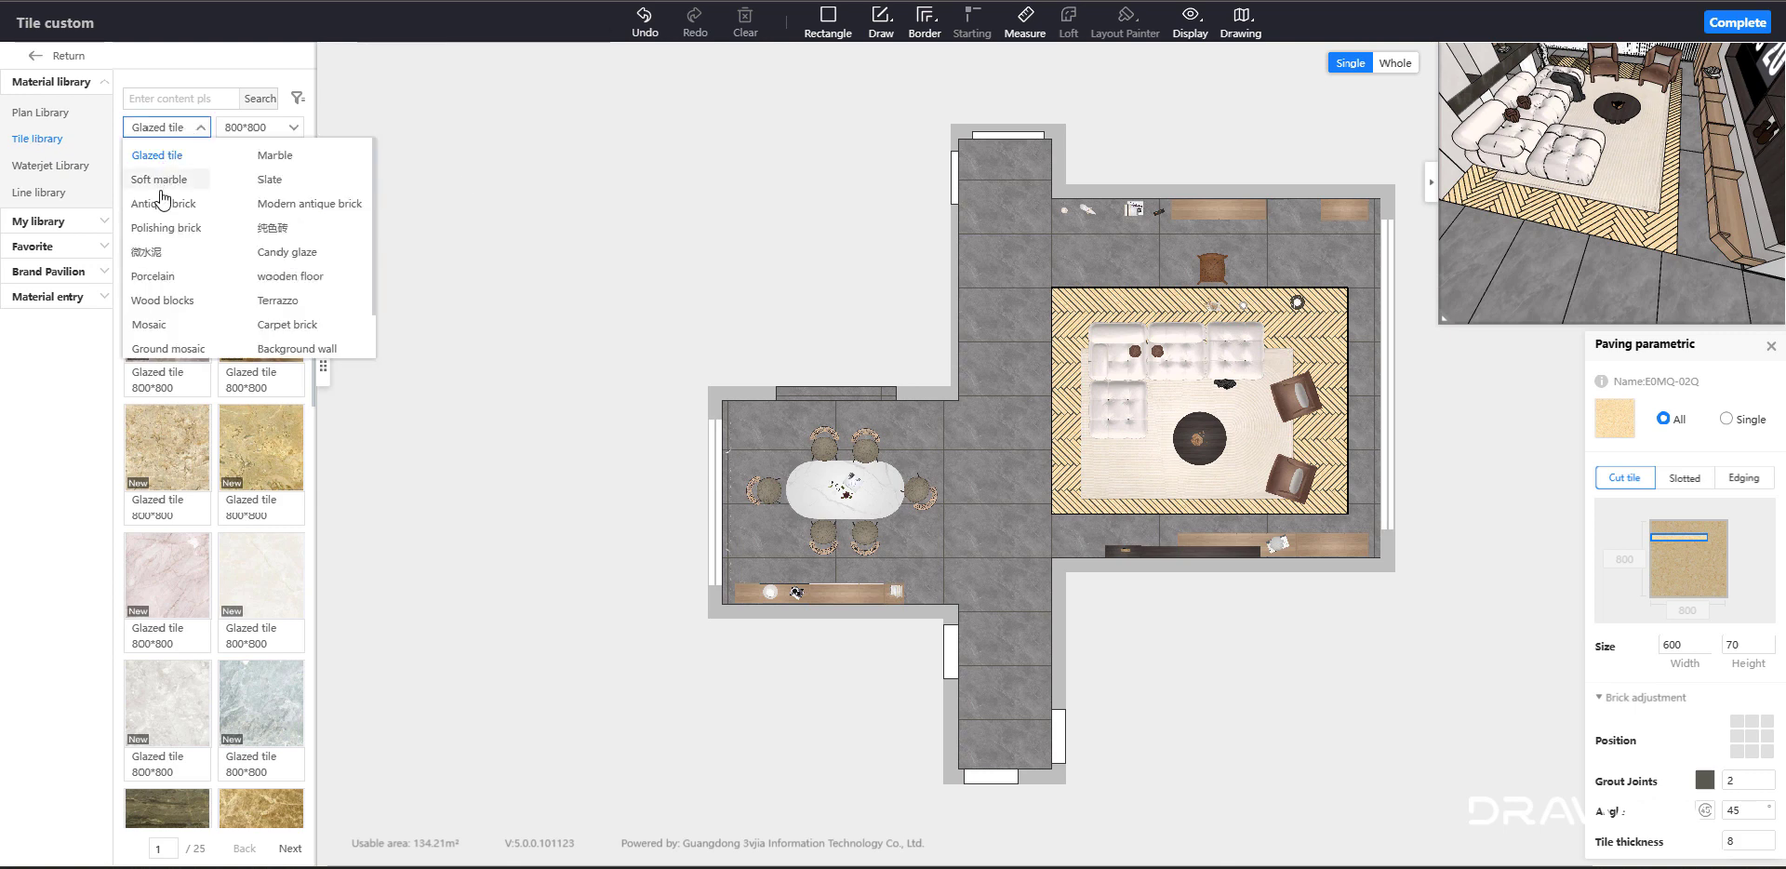
left_click(152, 159)
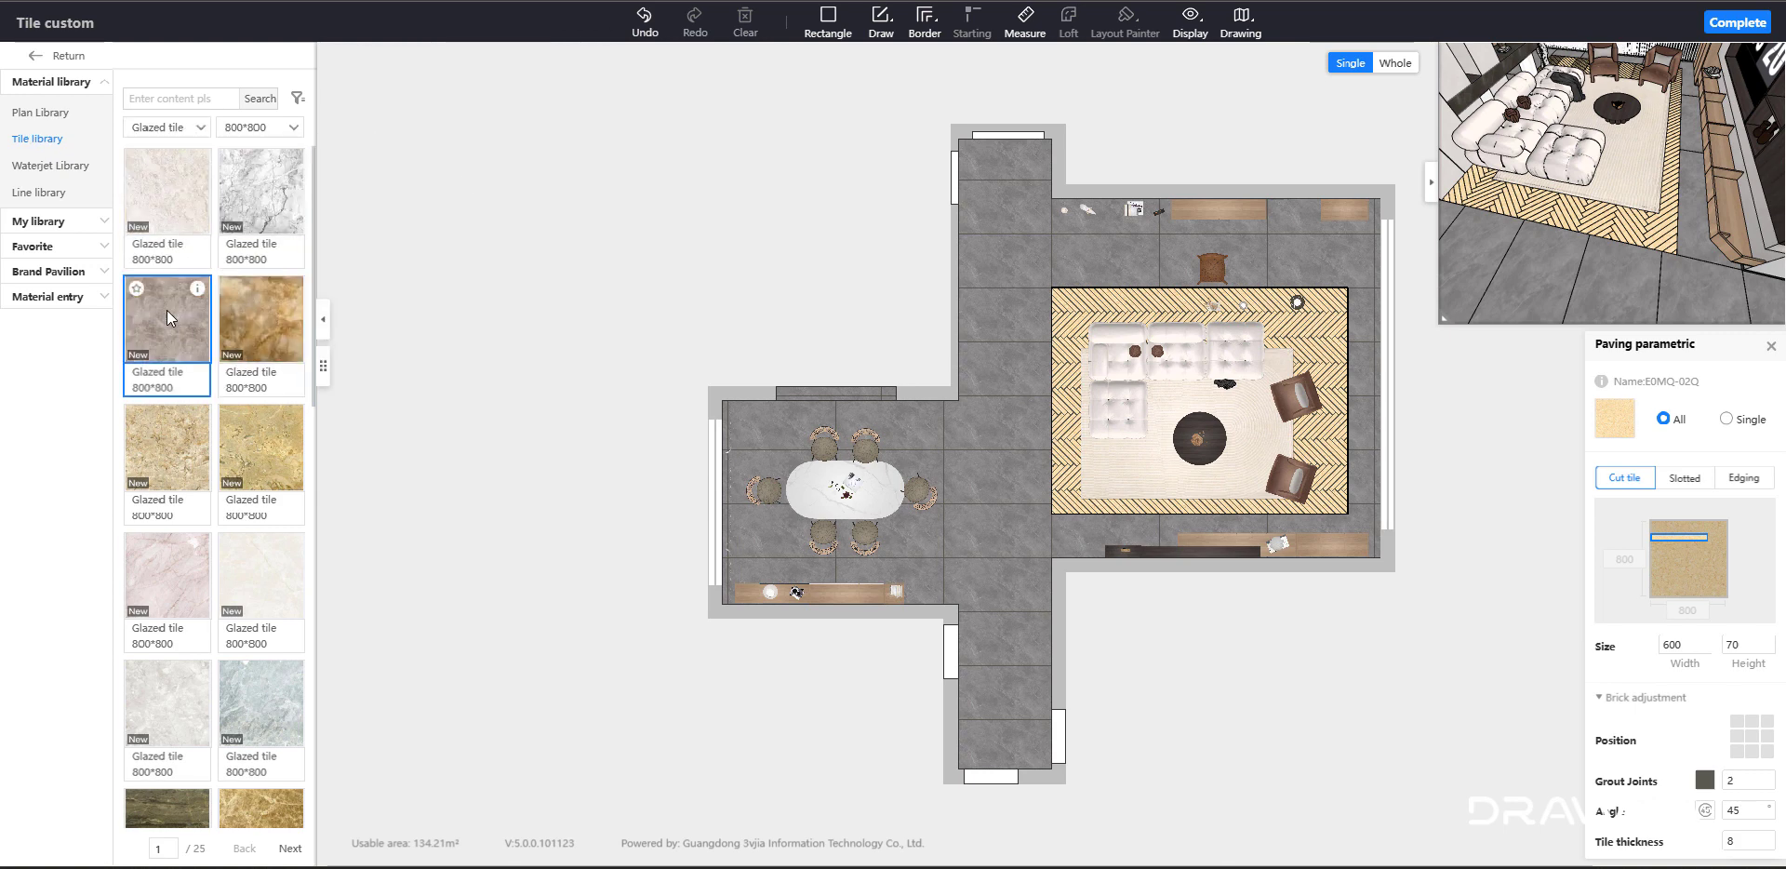
left_click(184, 130)
left_click(168, 177)
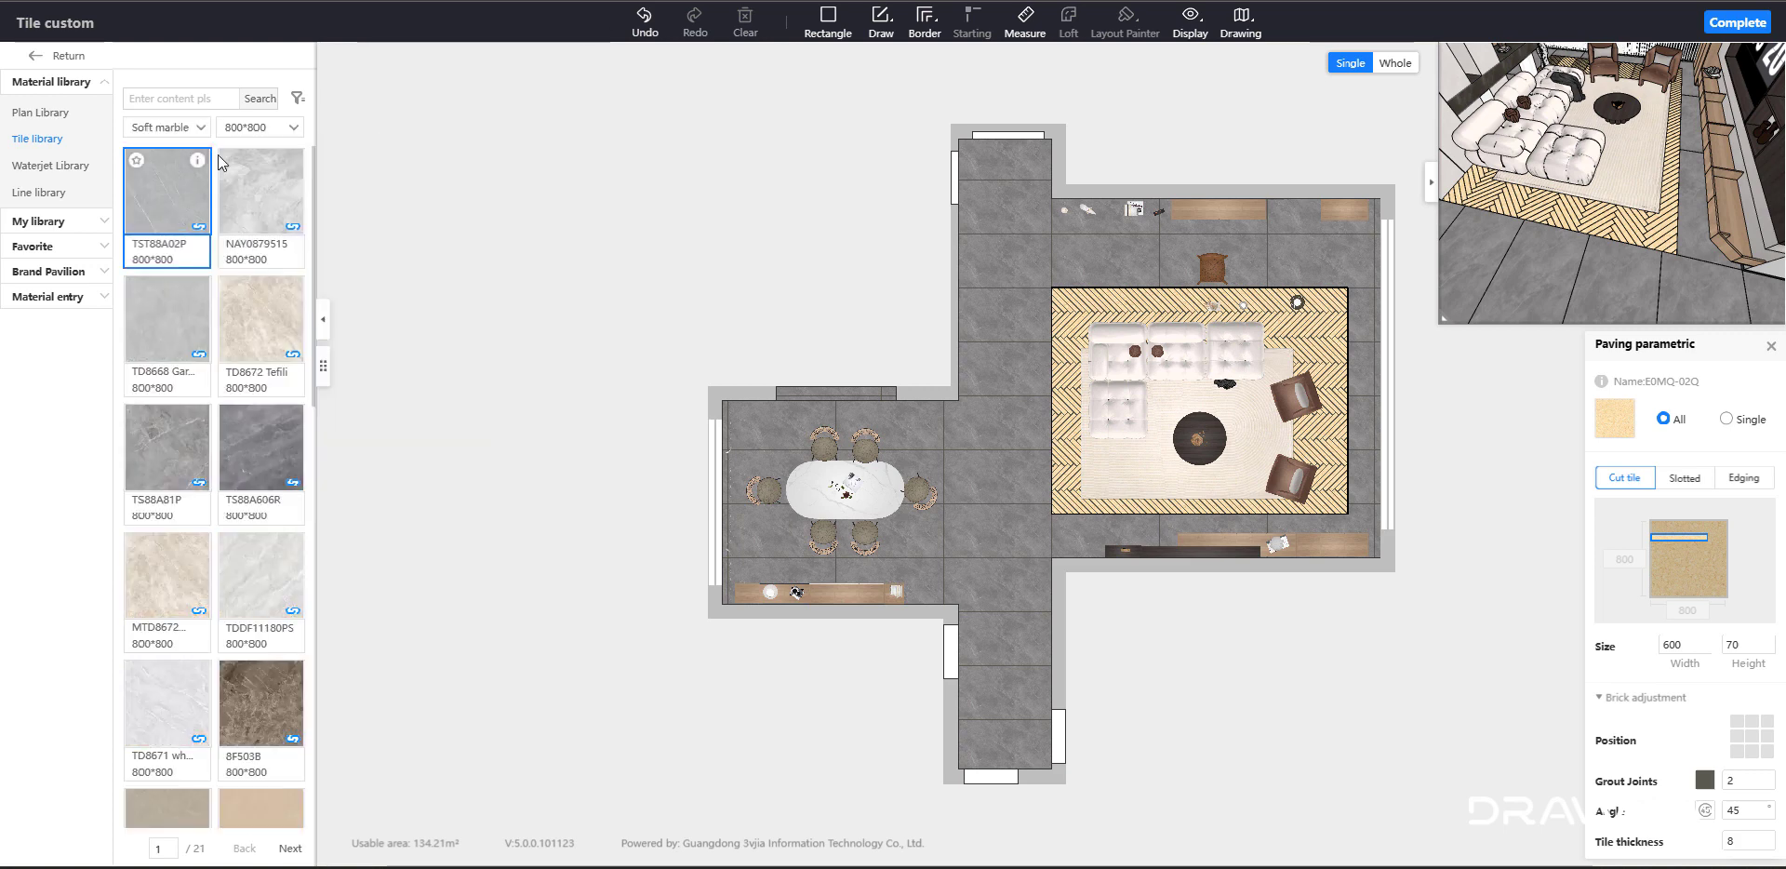
left_click(255, 127)
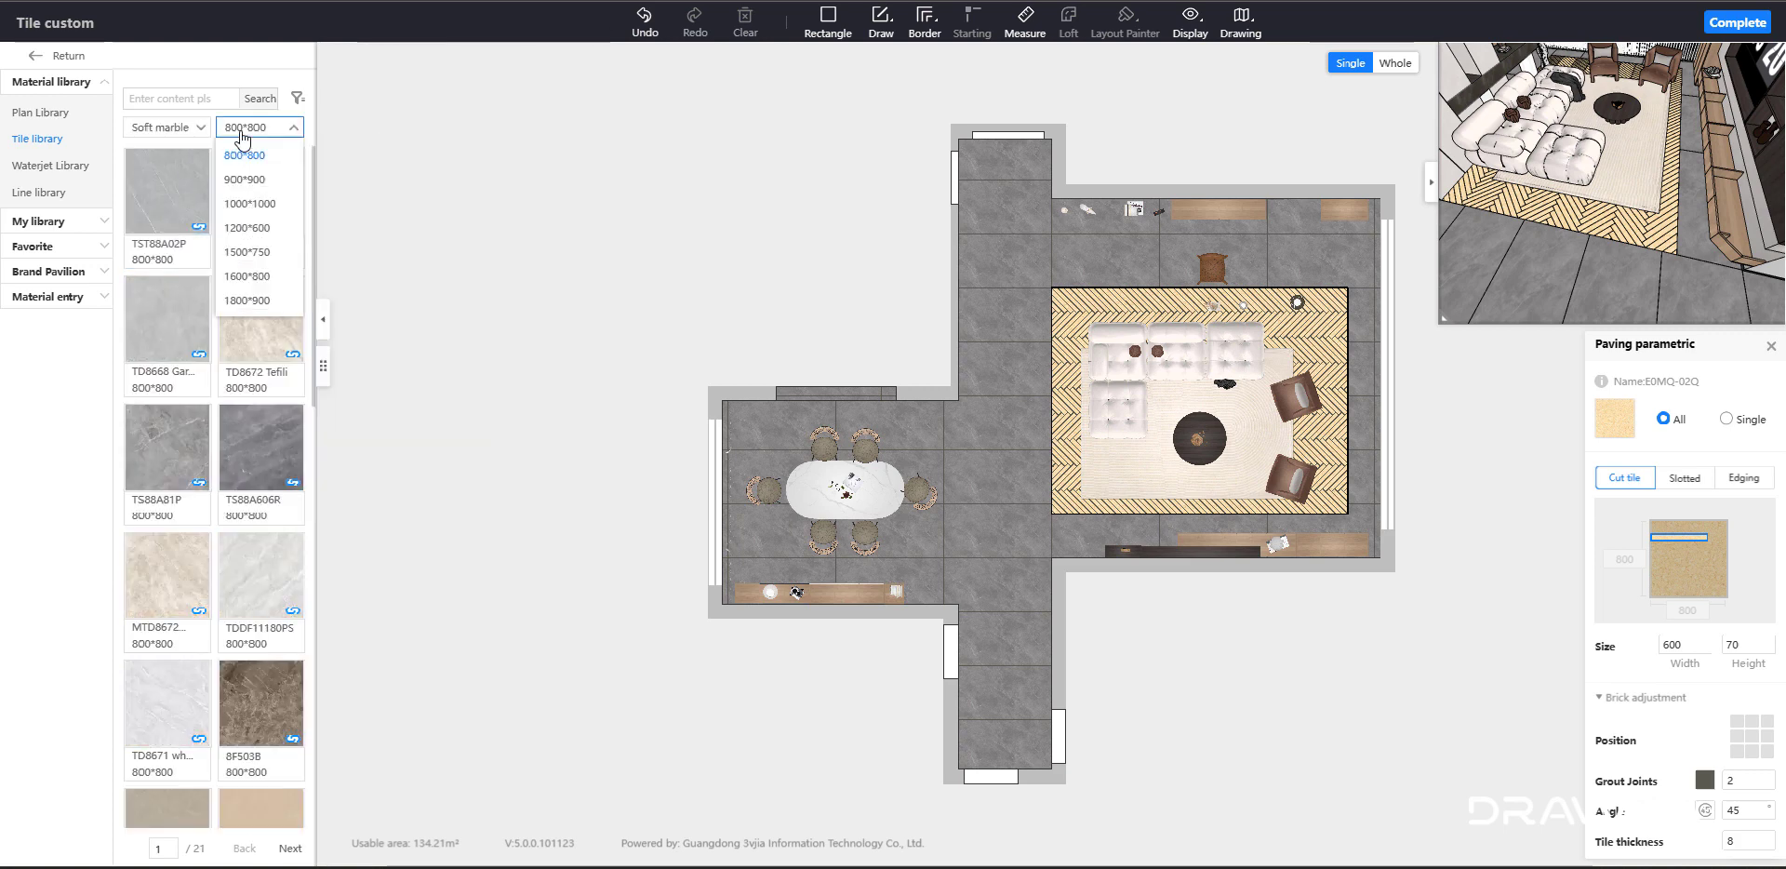
left_click(250, 229)
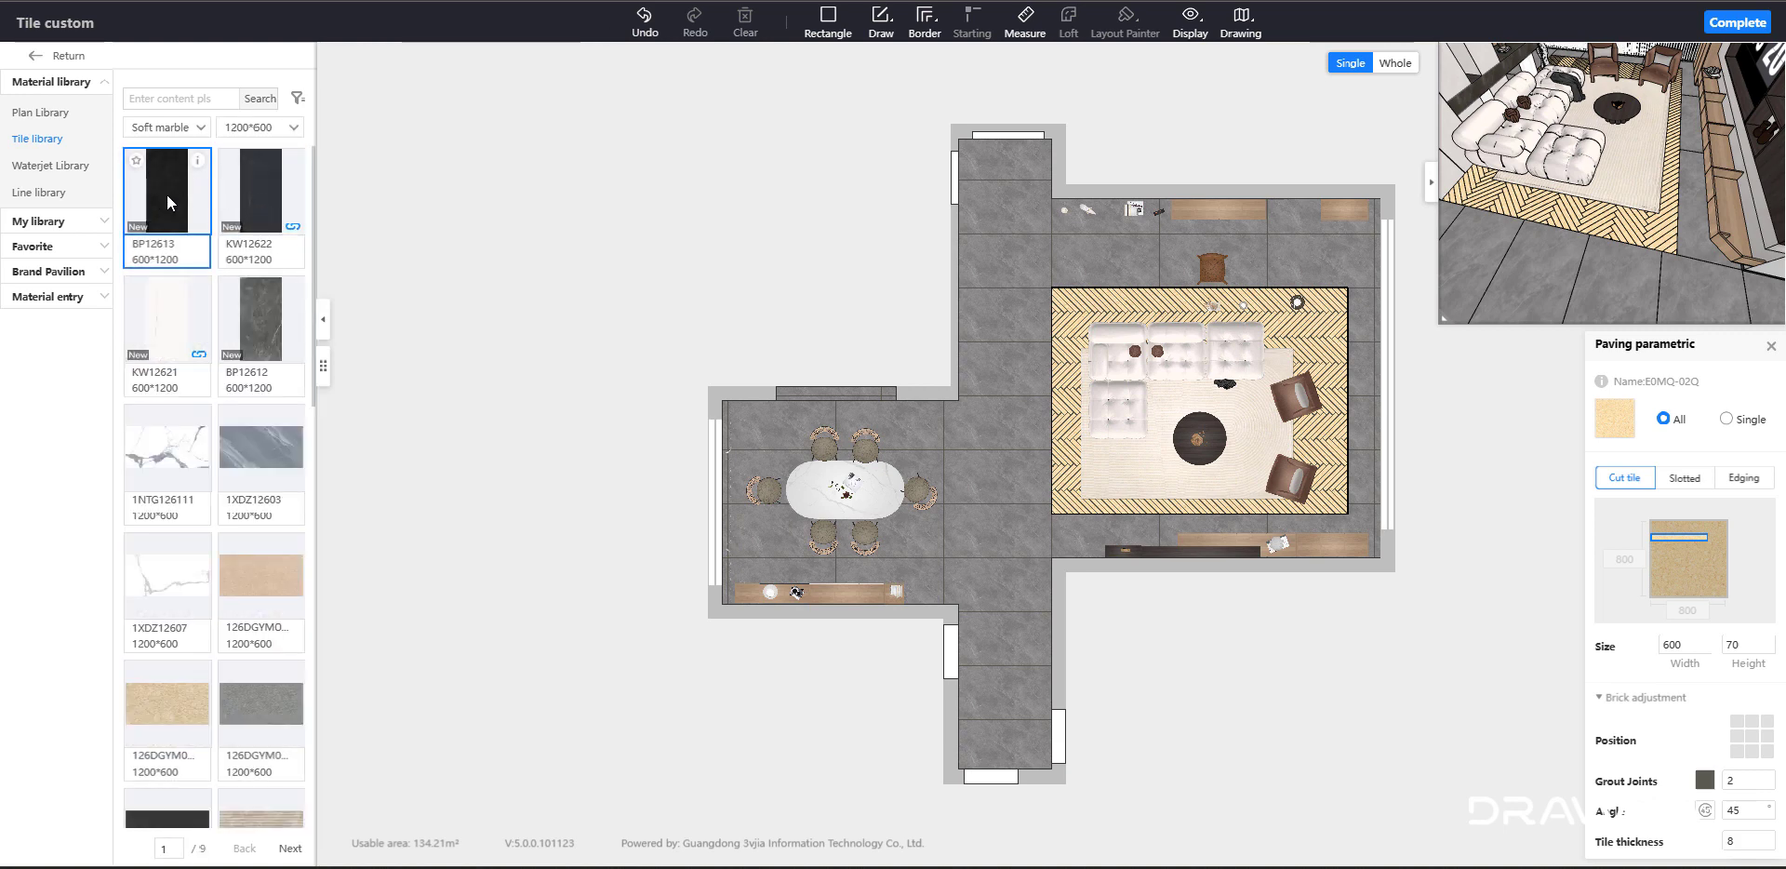
left_click_drag(169, 186, 983, 474)
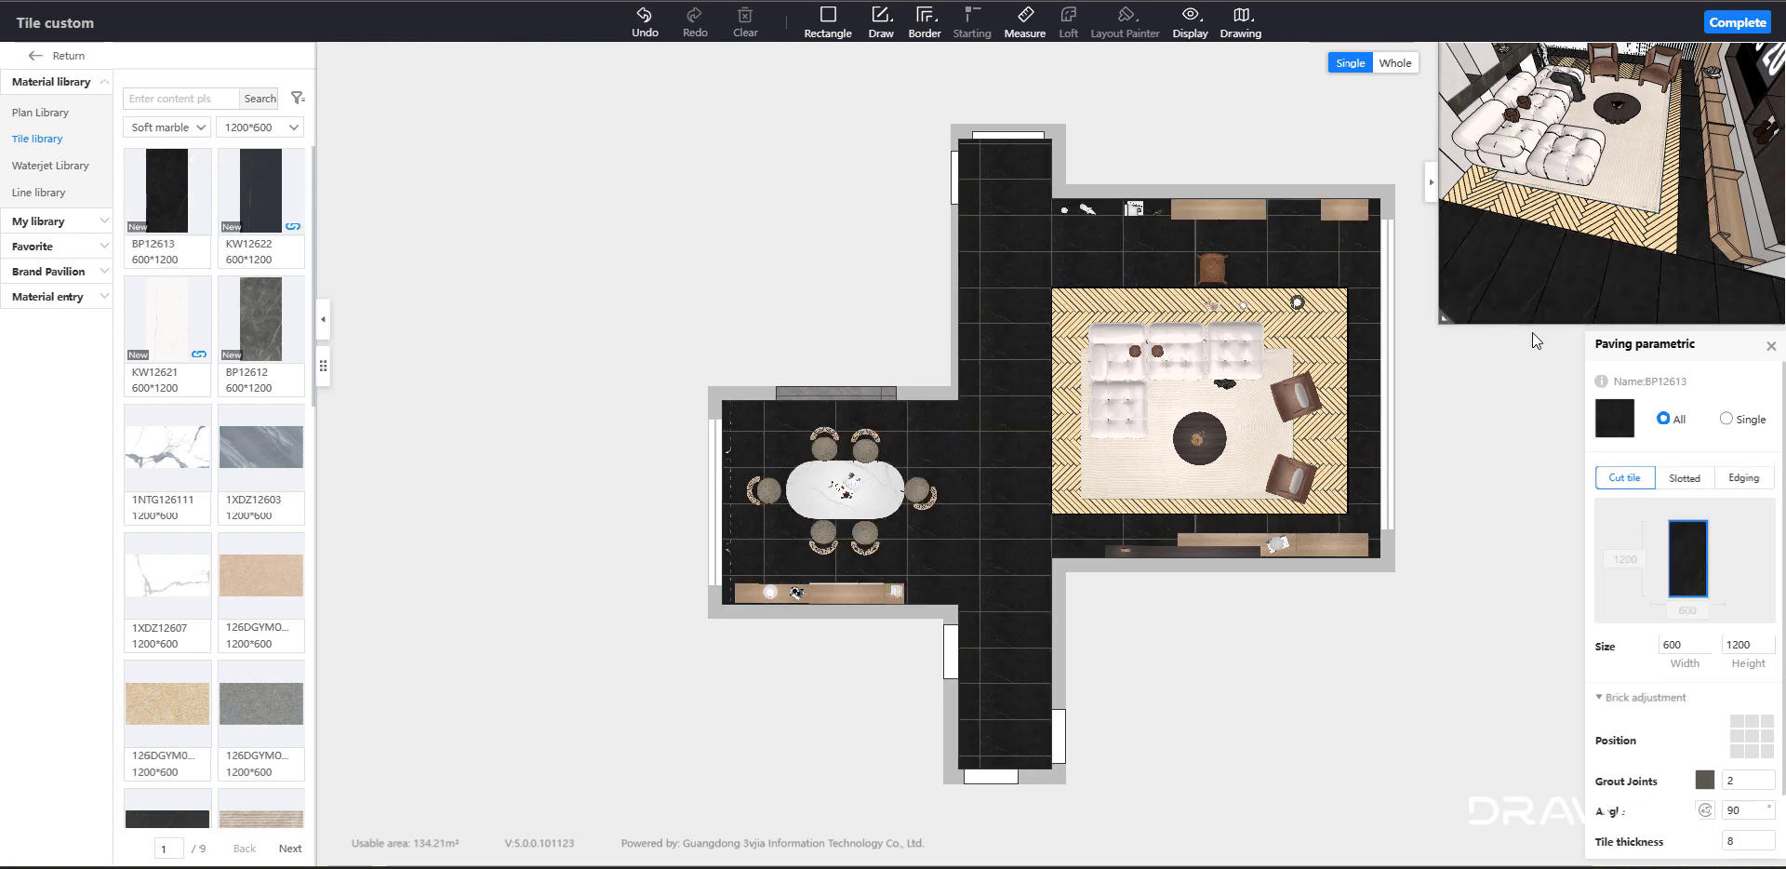
- Filter the Soft marble tiles to 800*800 and apply tile TST88A02P to the living and dining room floor, using the new tile size
left_click(260, 128)
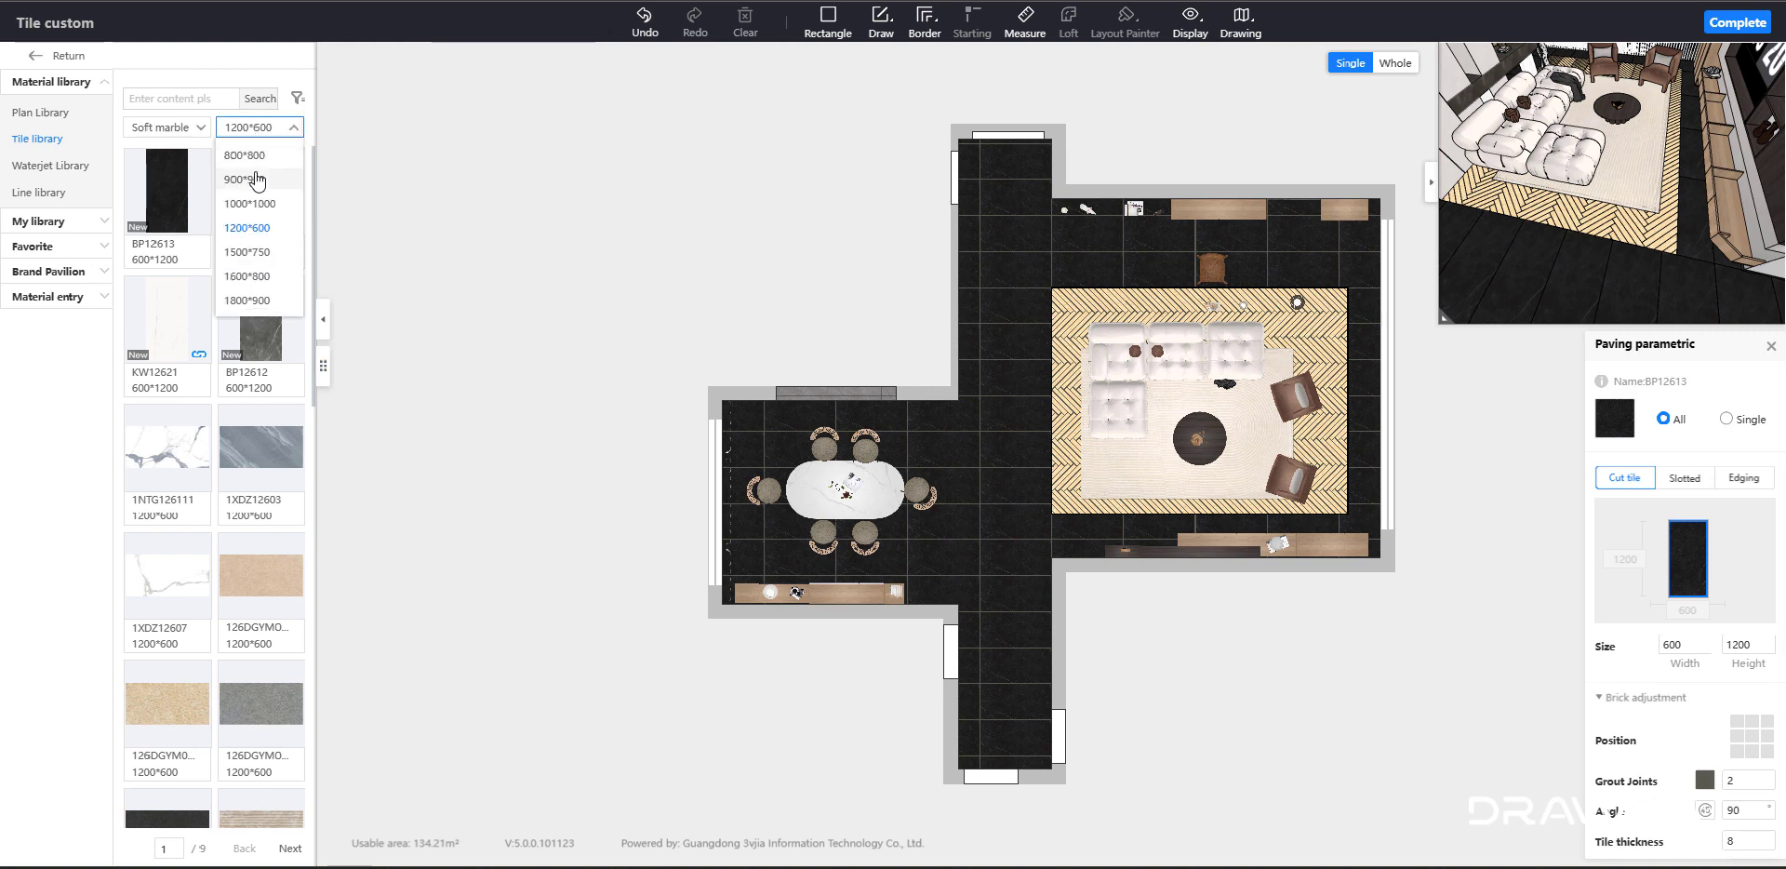
left_click(254, 164)
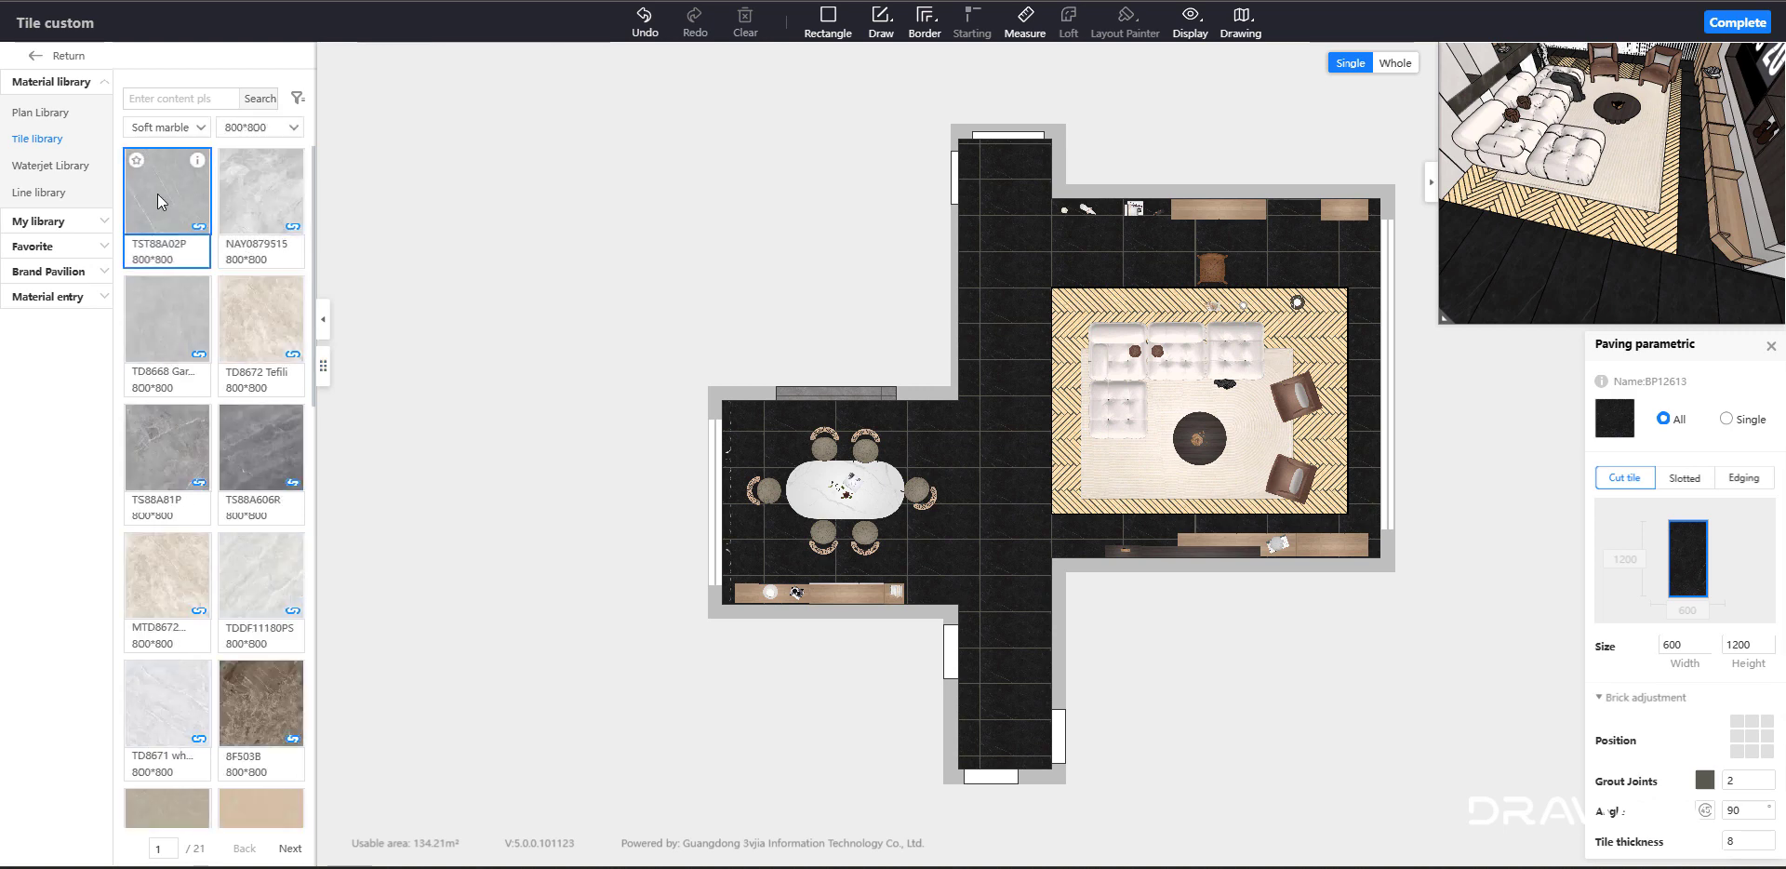
left_click_drag(158, 193, 986, 447)
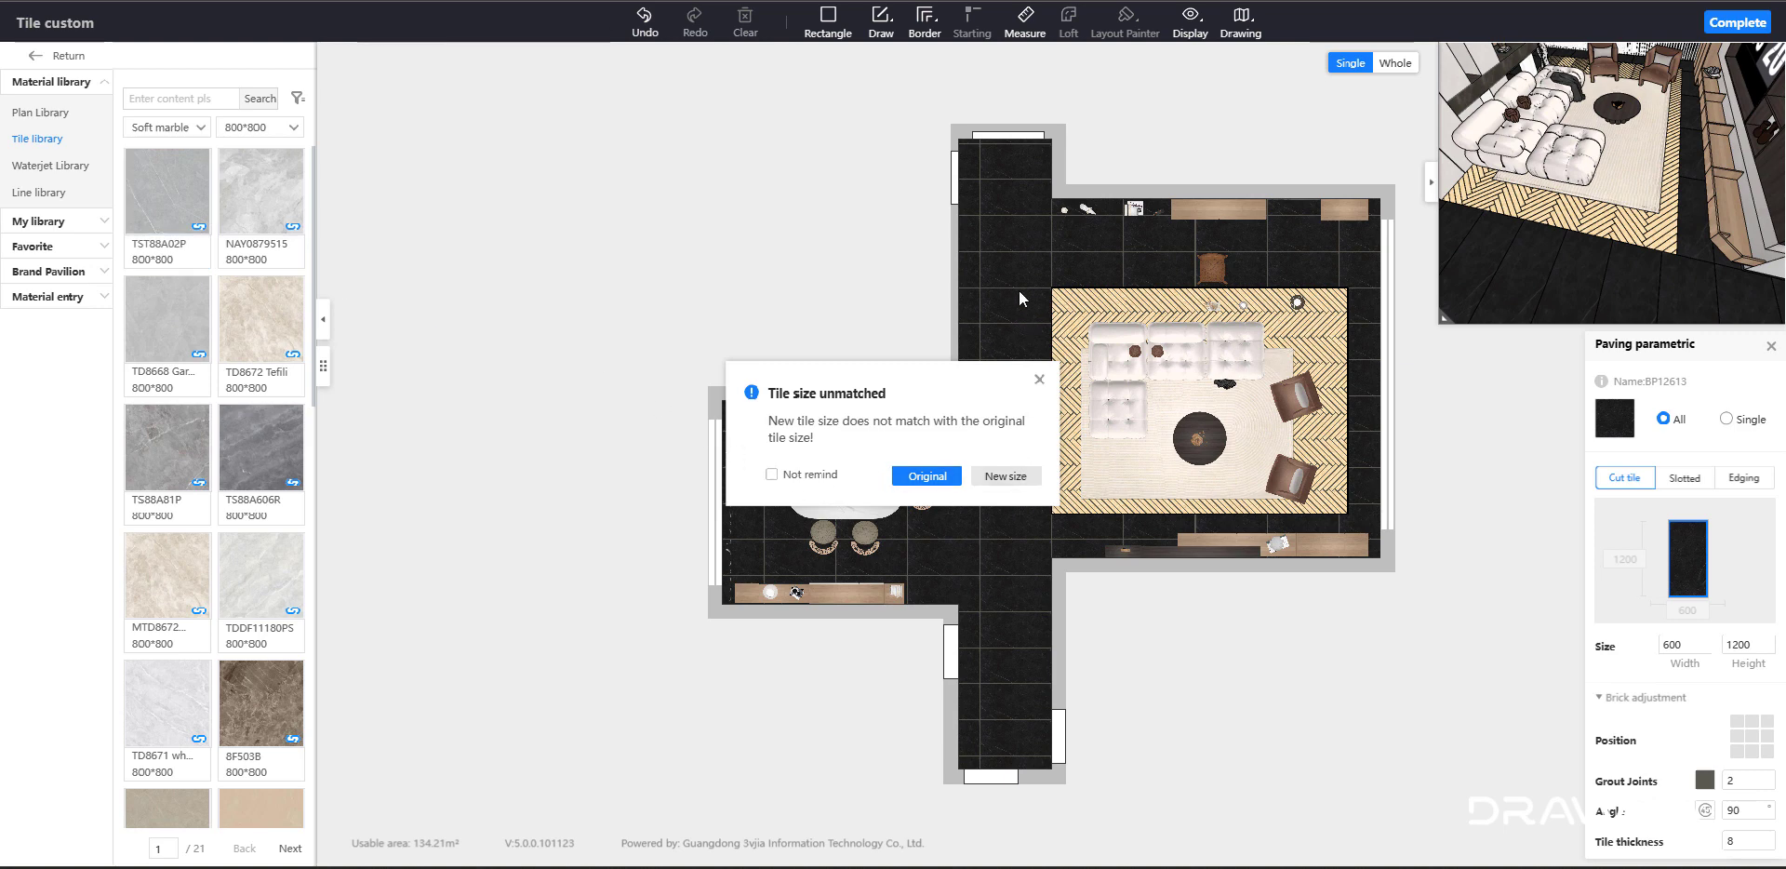
left_click(1004, 477)
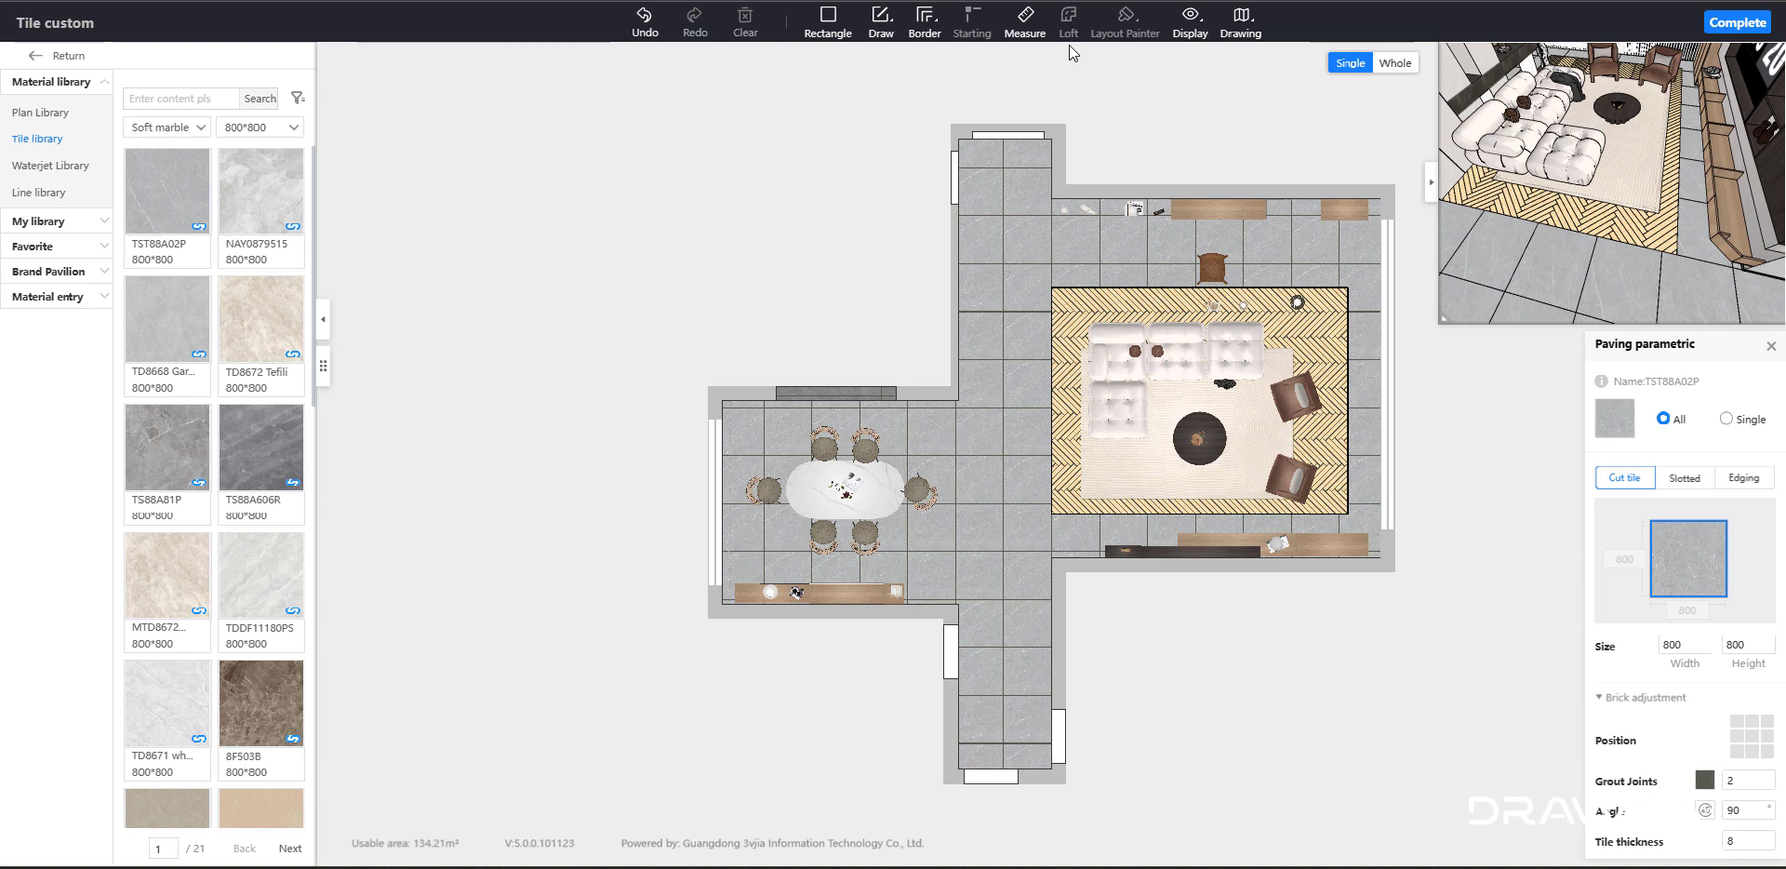
- View the planar graph of the tiled floor plan and return to the tile design
left_click(1200, 36)
left_click(1241, 28)
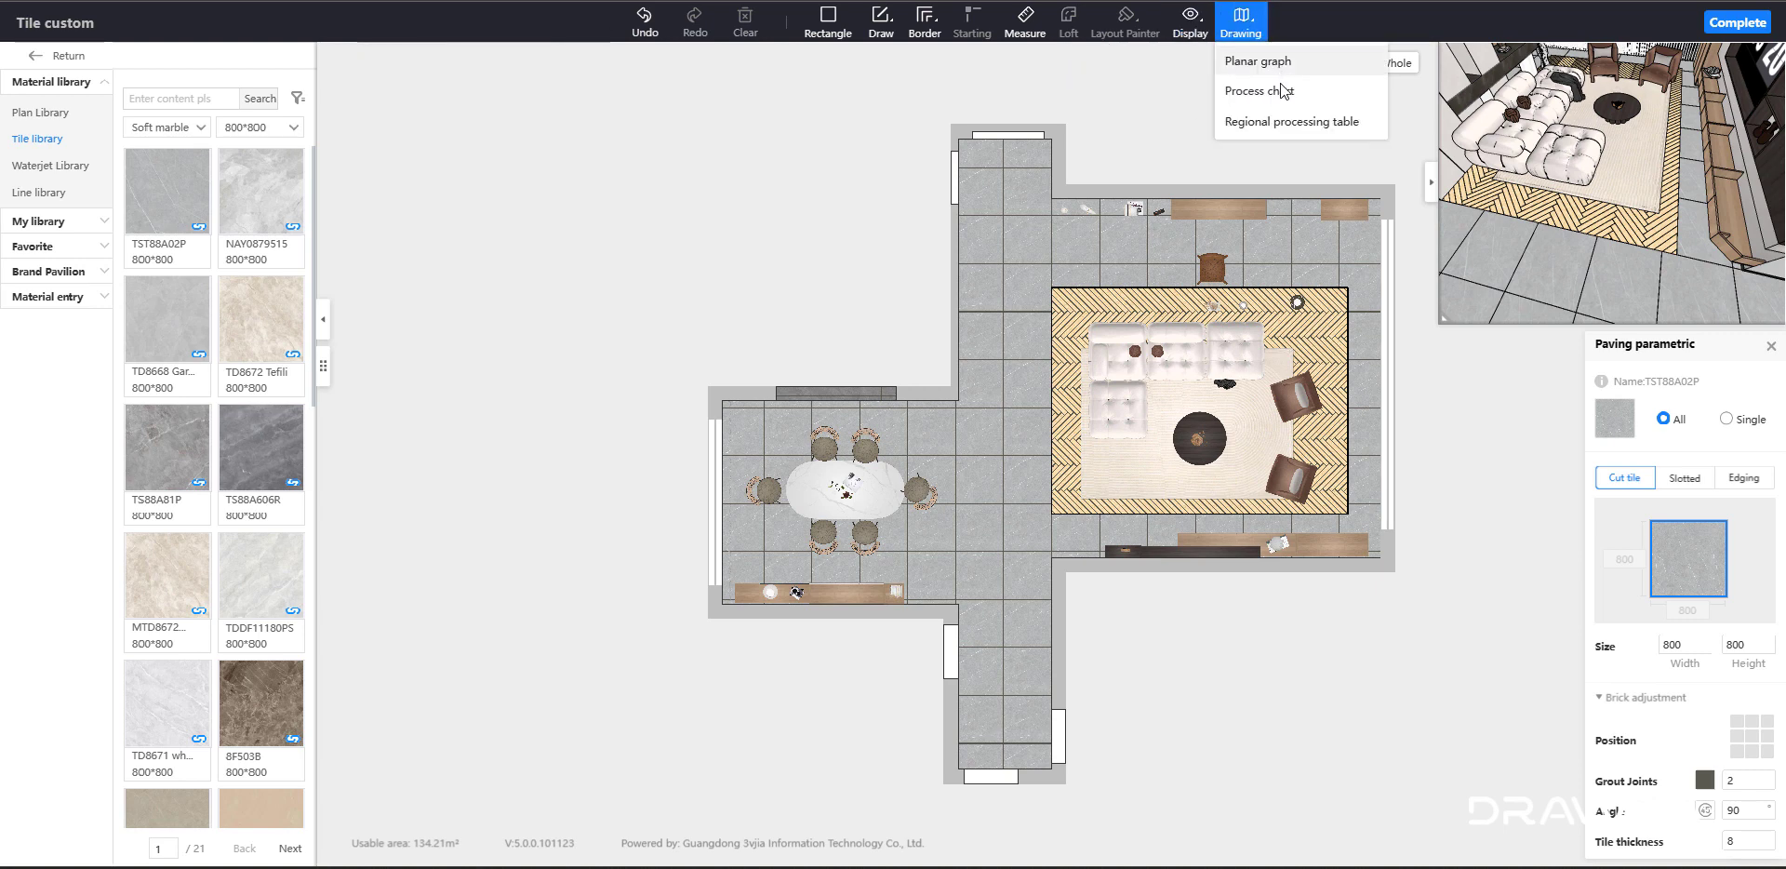
left_click(1273, 60)
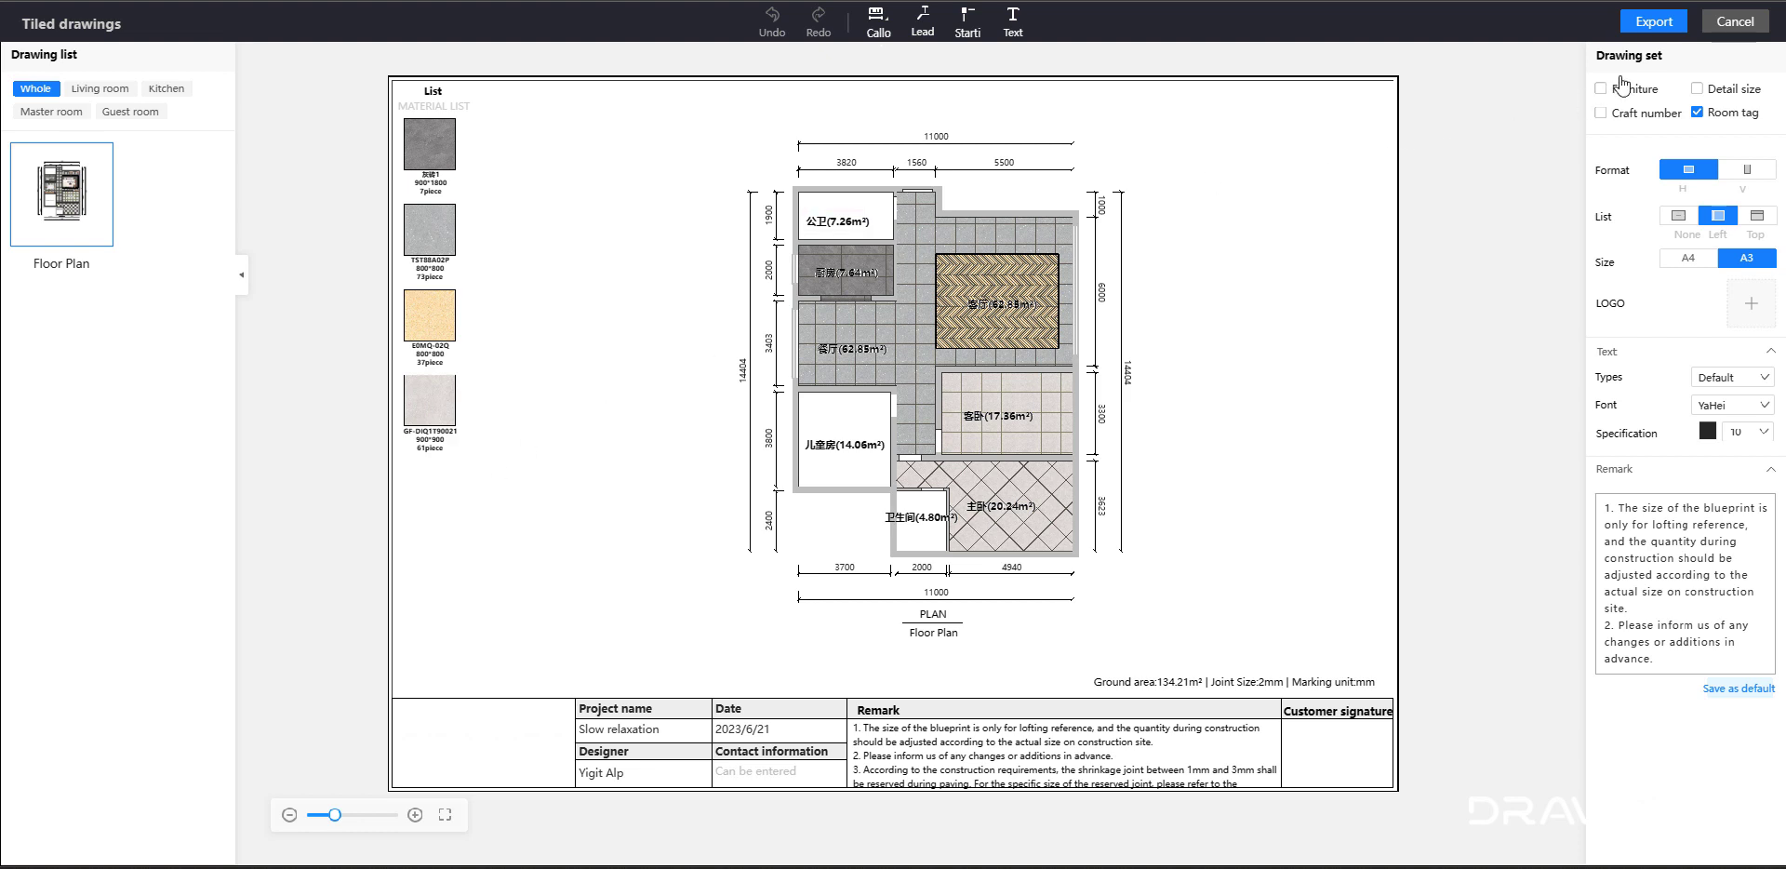
left_click(1710, 28)
- Examine the living room's process chart of cut tile pieces and its export options, and return to the tile design
mouse_move(1245, 32)
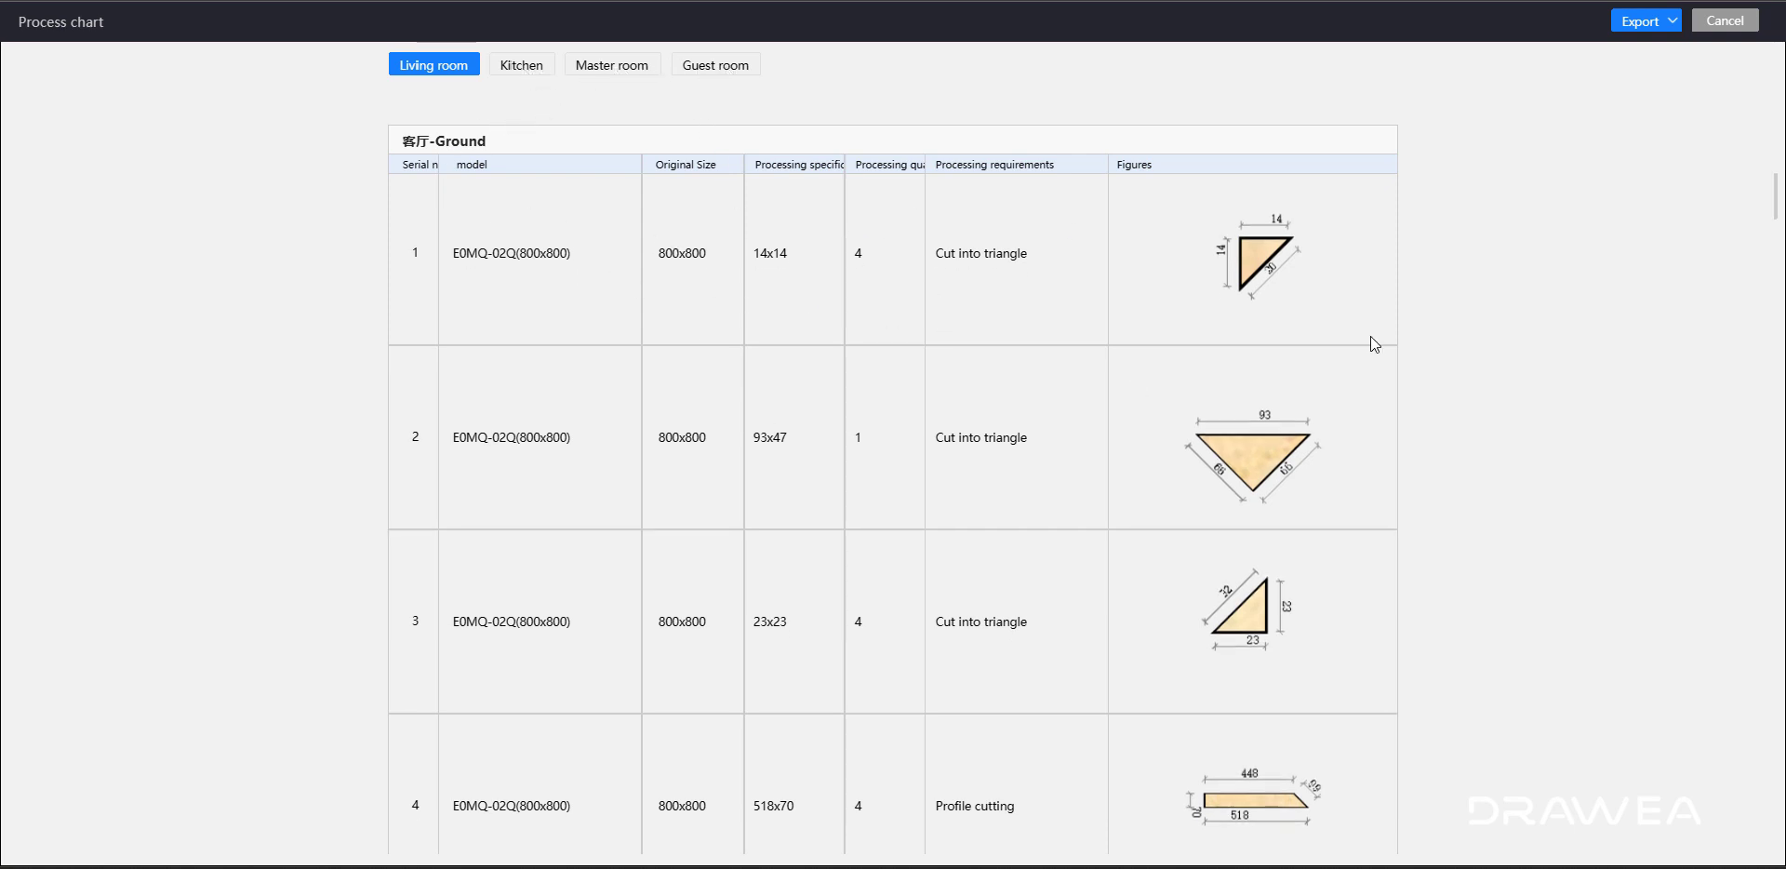
scroll(1192, 291, "down", 2)
scroll(1114, 360, "down", 3)
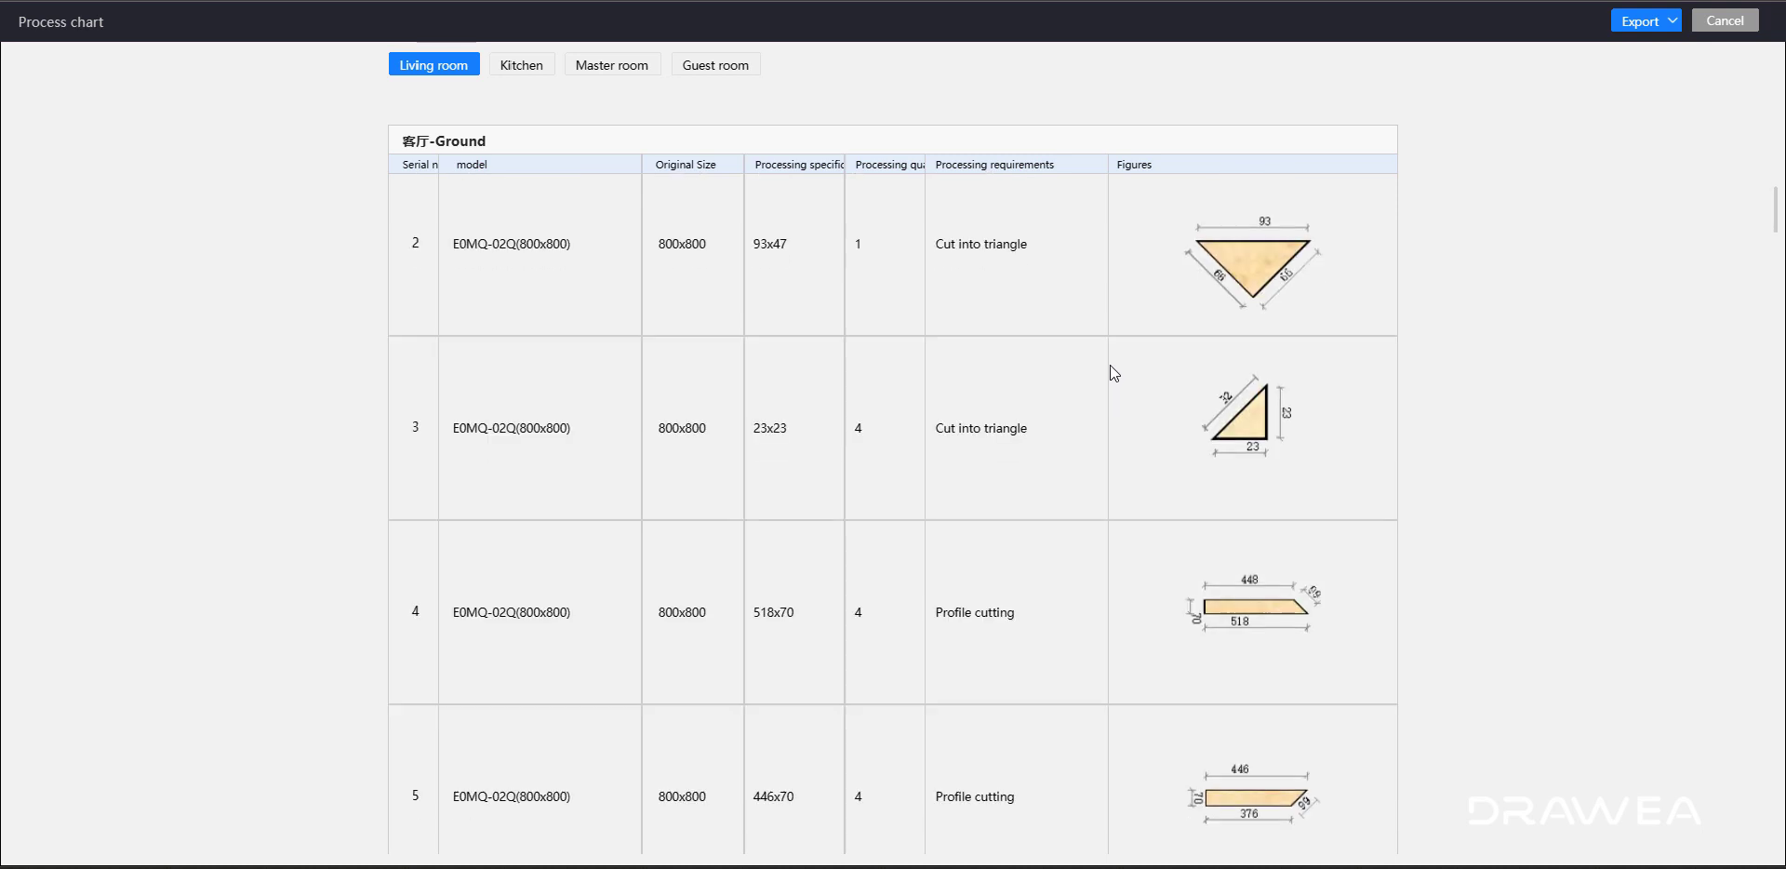
scroll(1153, 348, "down", 4)
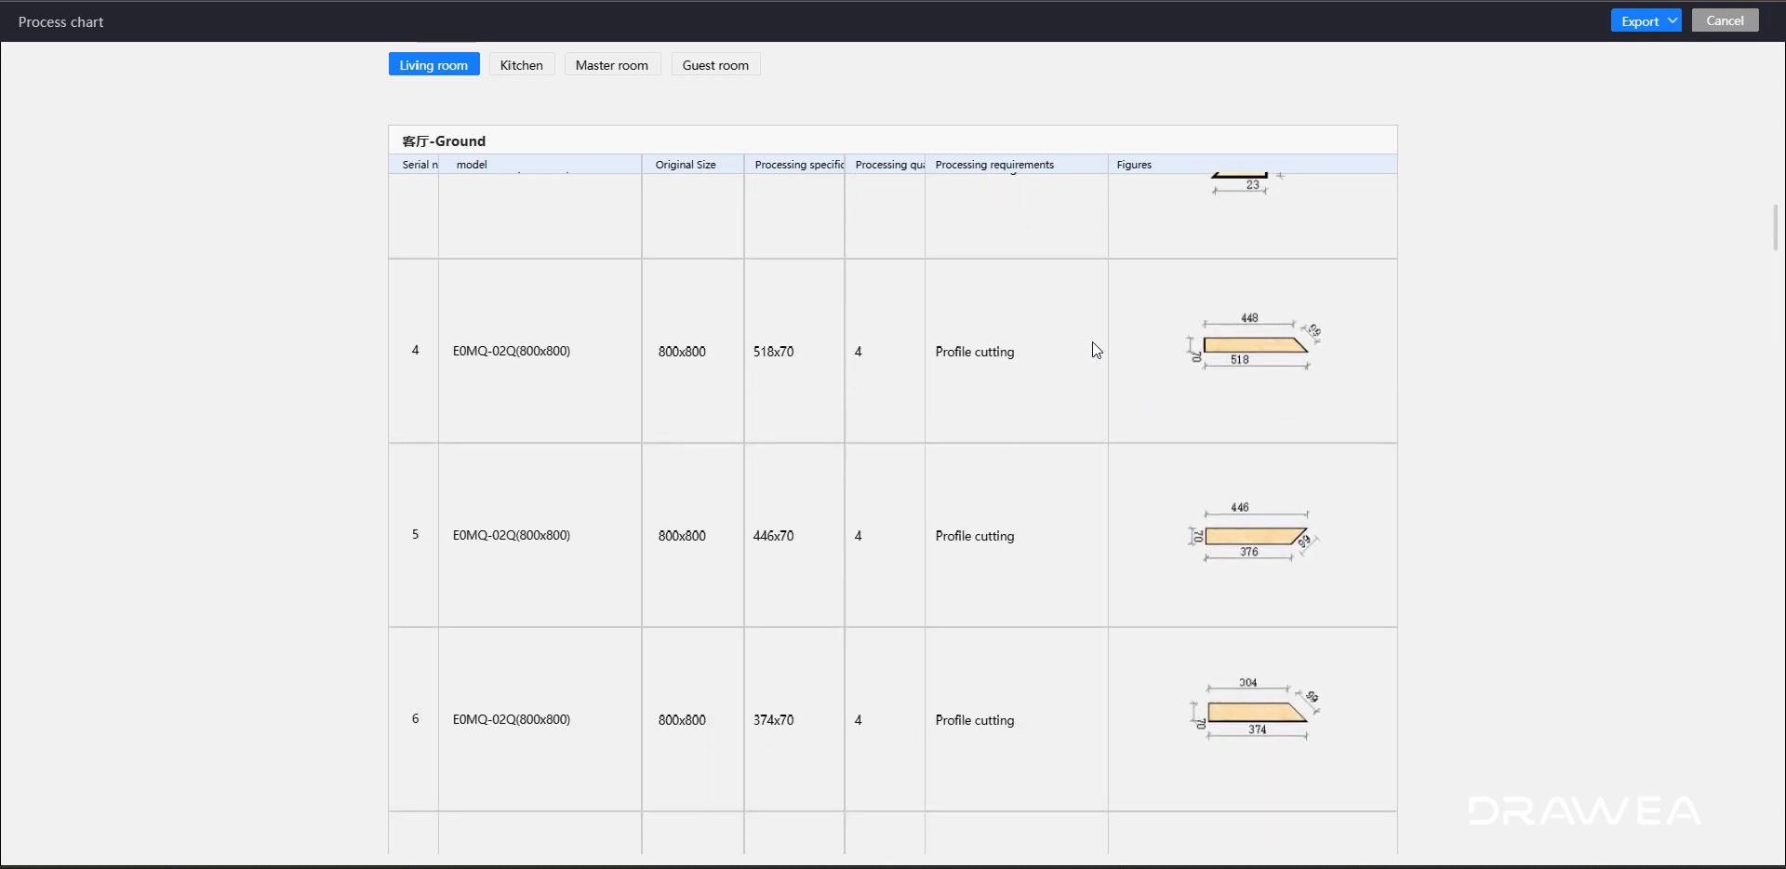
scroll(1107, 321, "down", 3)
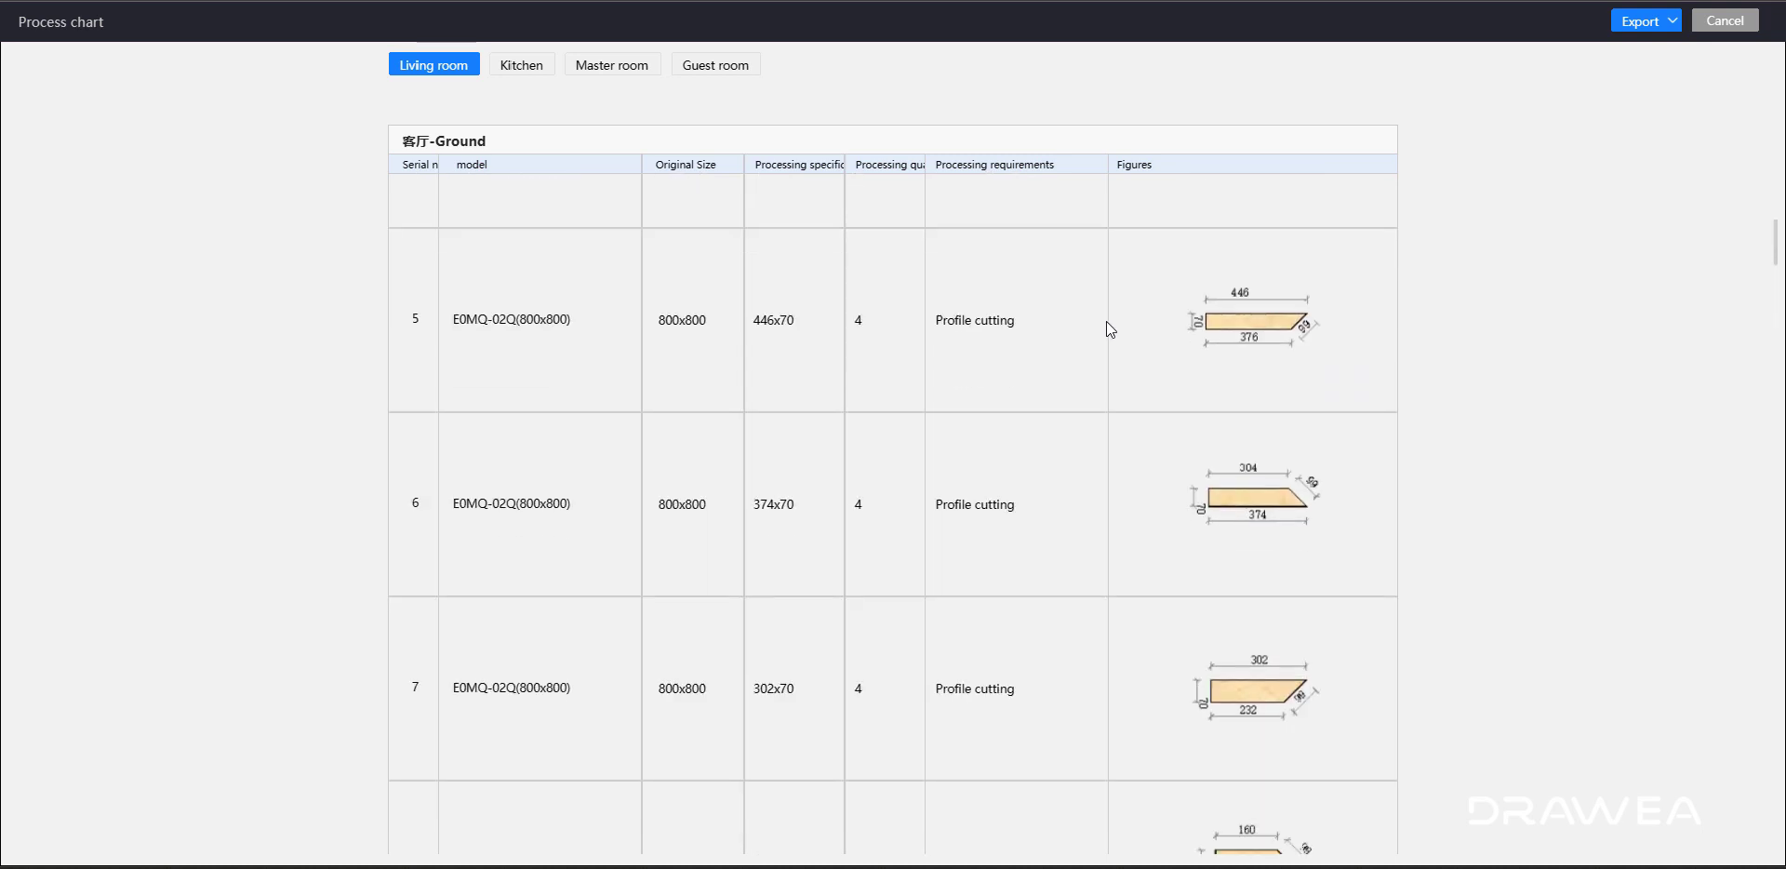
scroll(1031, 383, "down", 2)
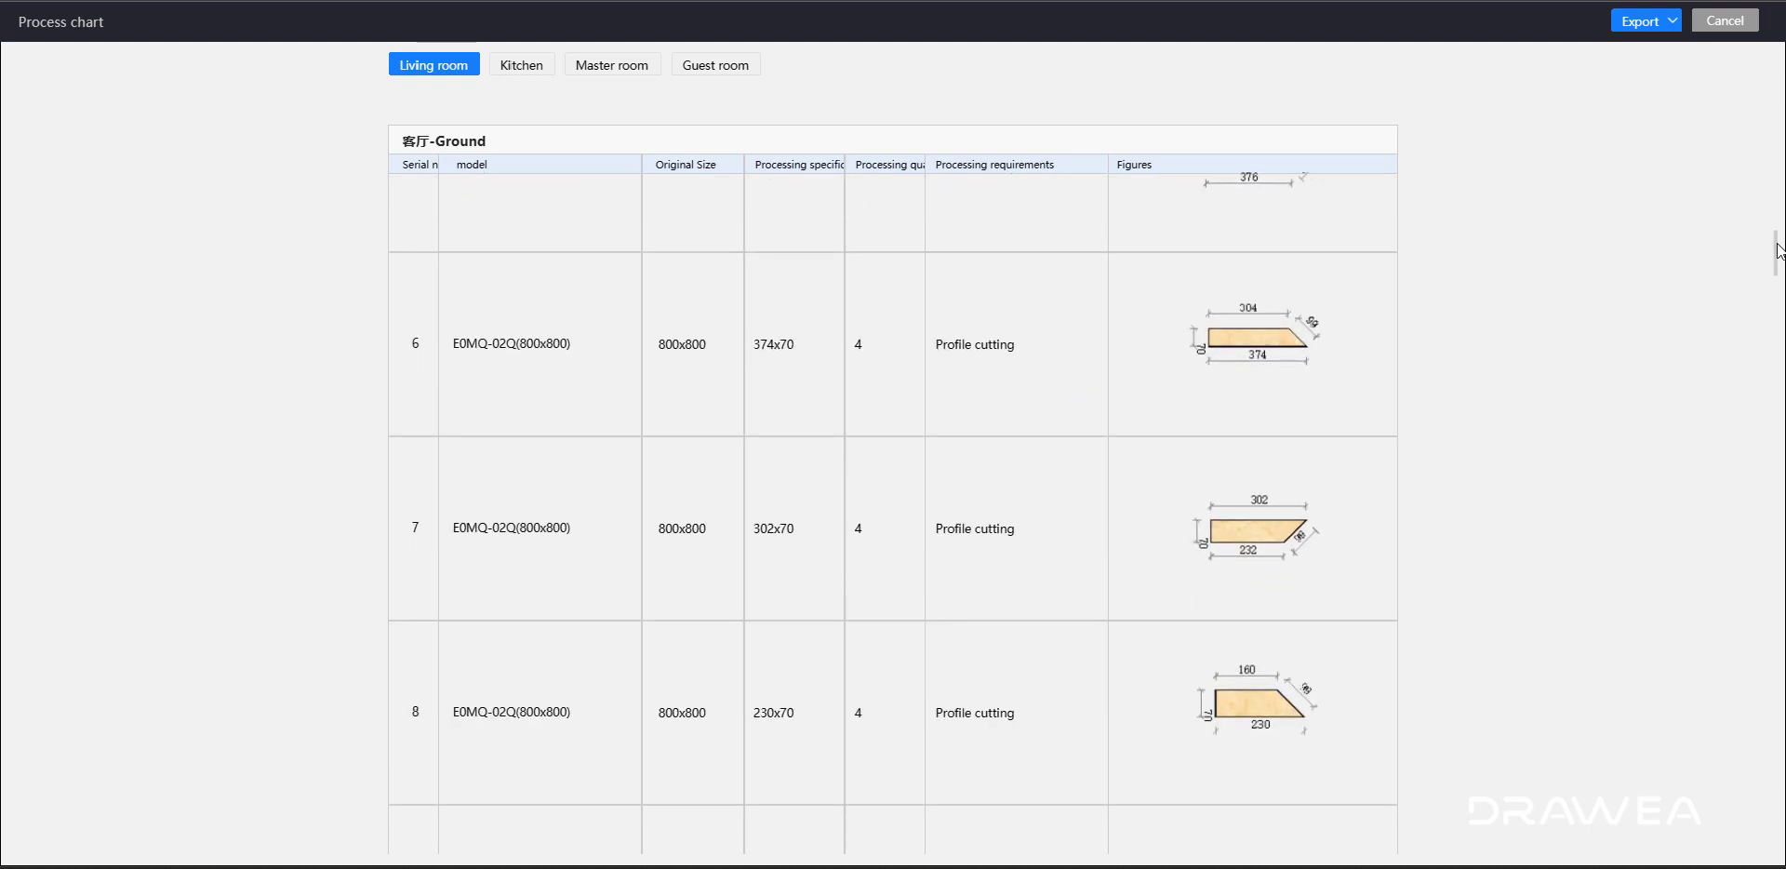
left_click_drag(1777, 263, 1777, 327)
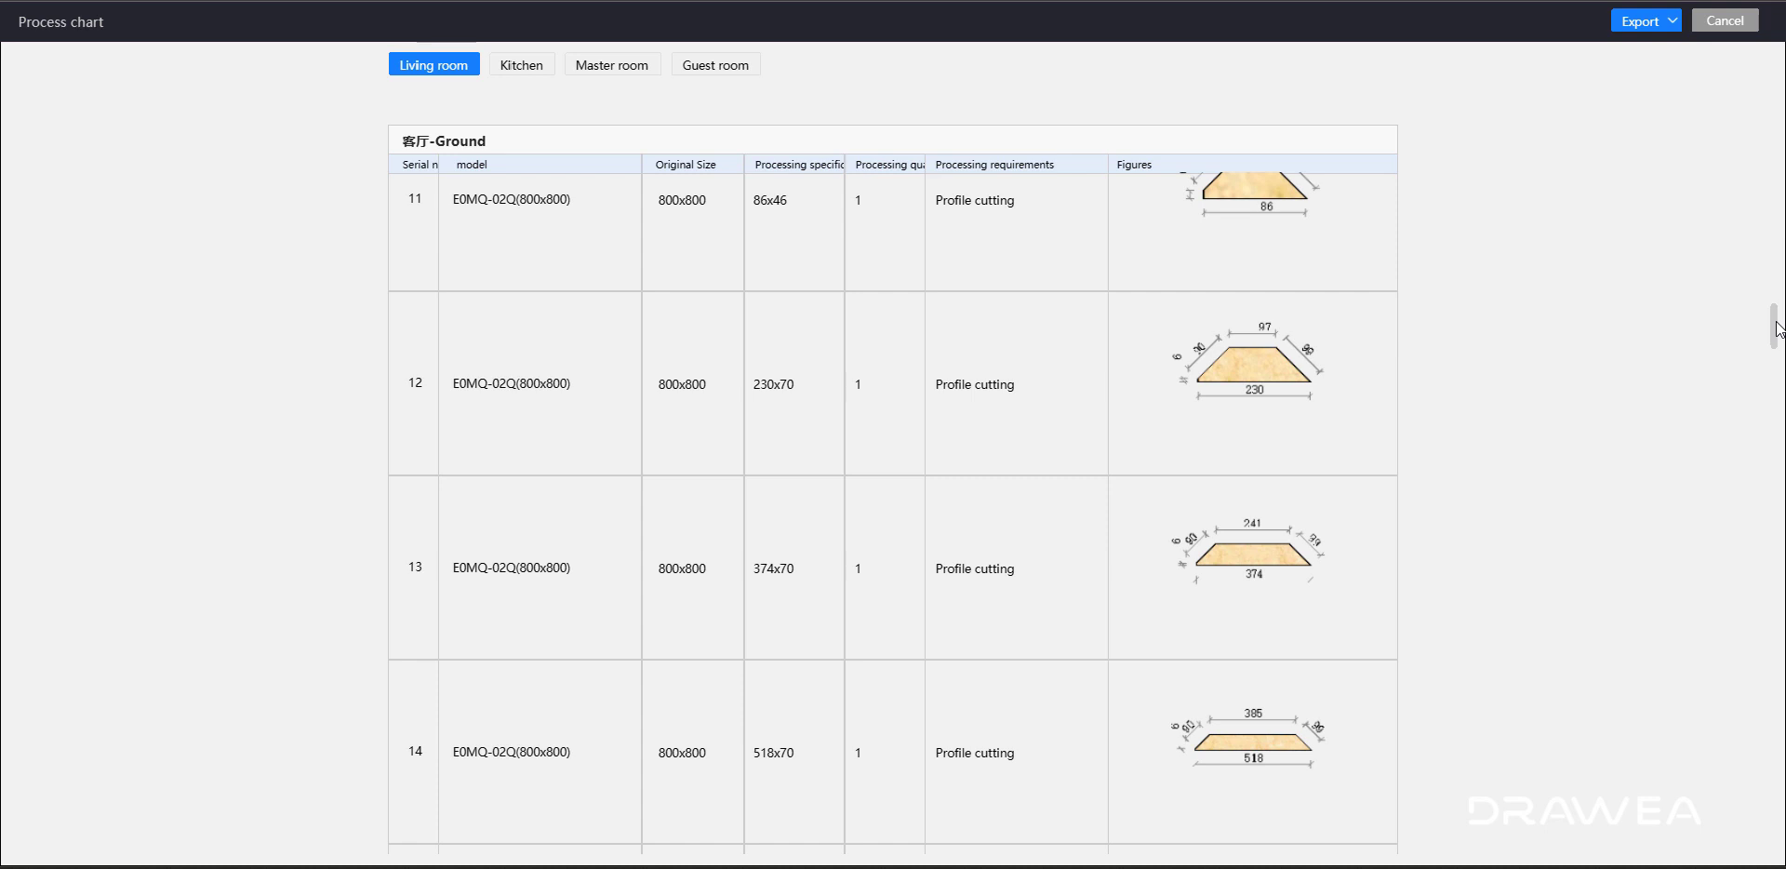
left_click(1656, 22)
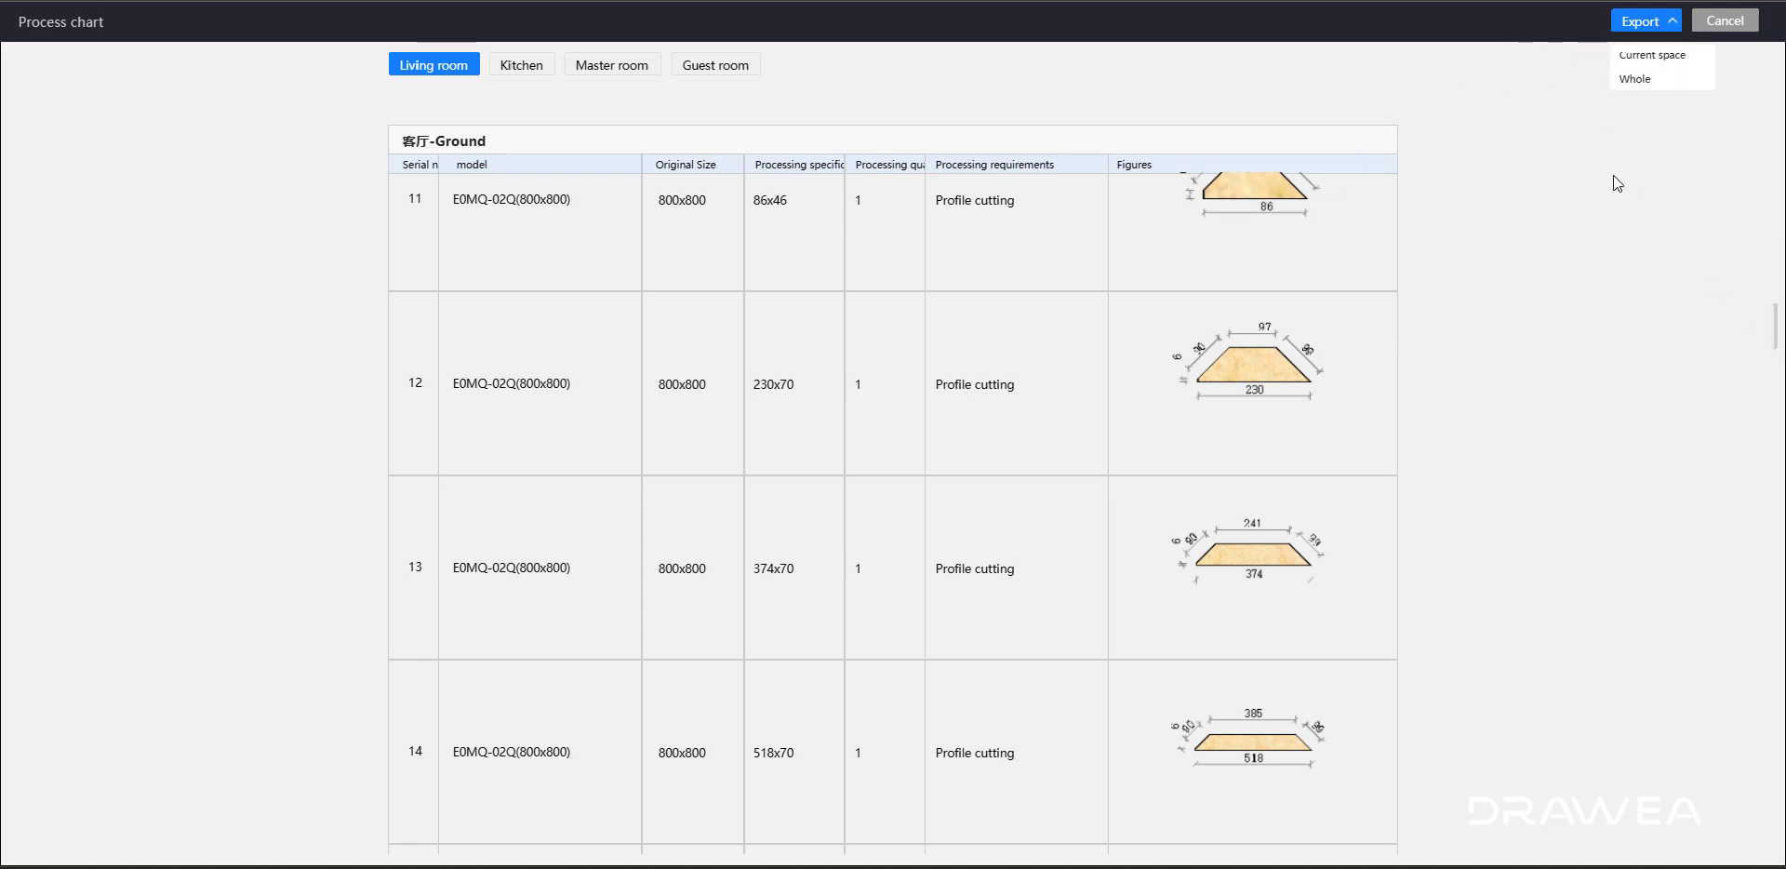
left_click(1726, 24)
- Open the regional processing table for the living and dining room floor region, review its tile cuts, and close it
left_click(1240, 22)
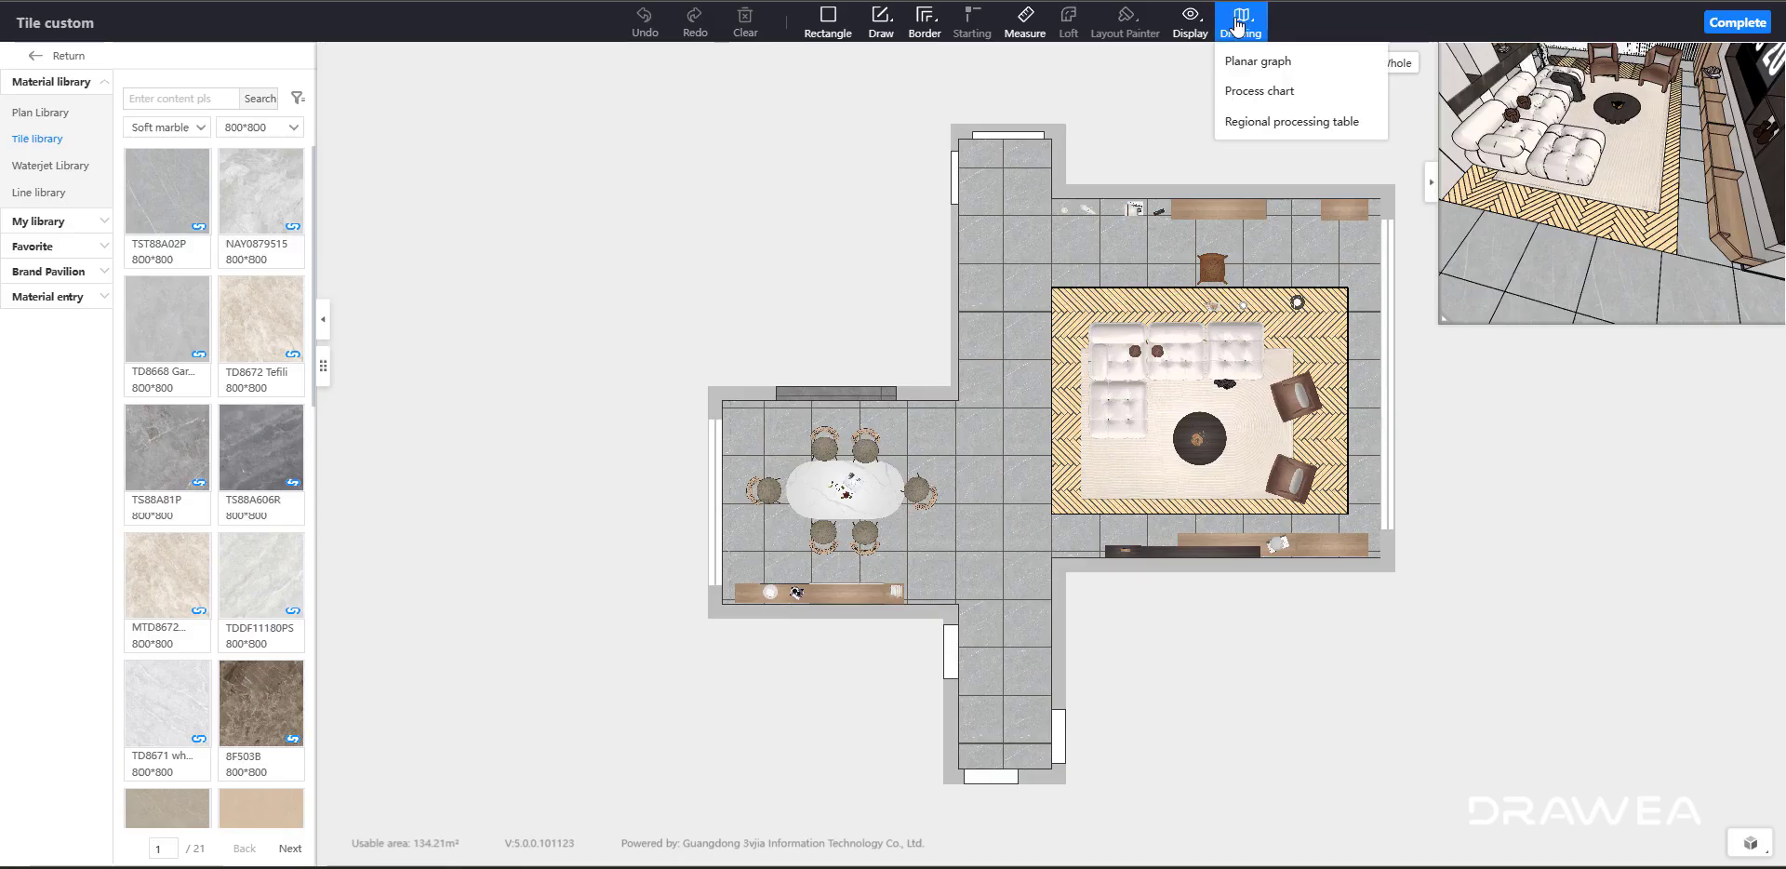
left_click(1271, 122)
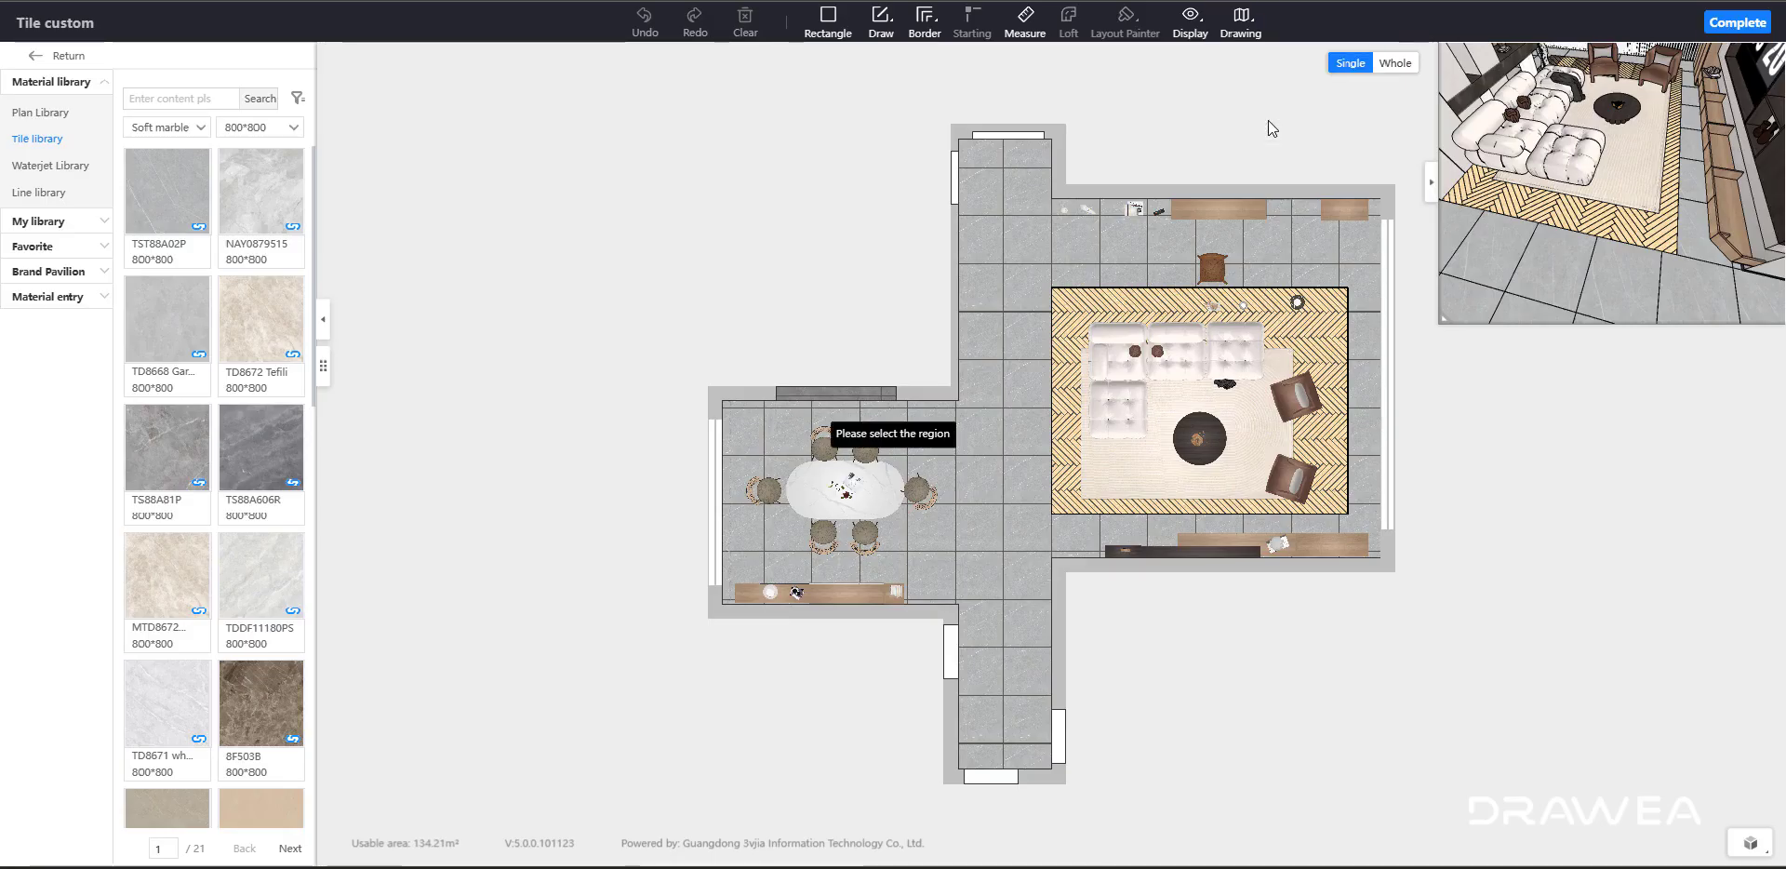
left_click(1020, 423)
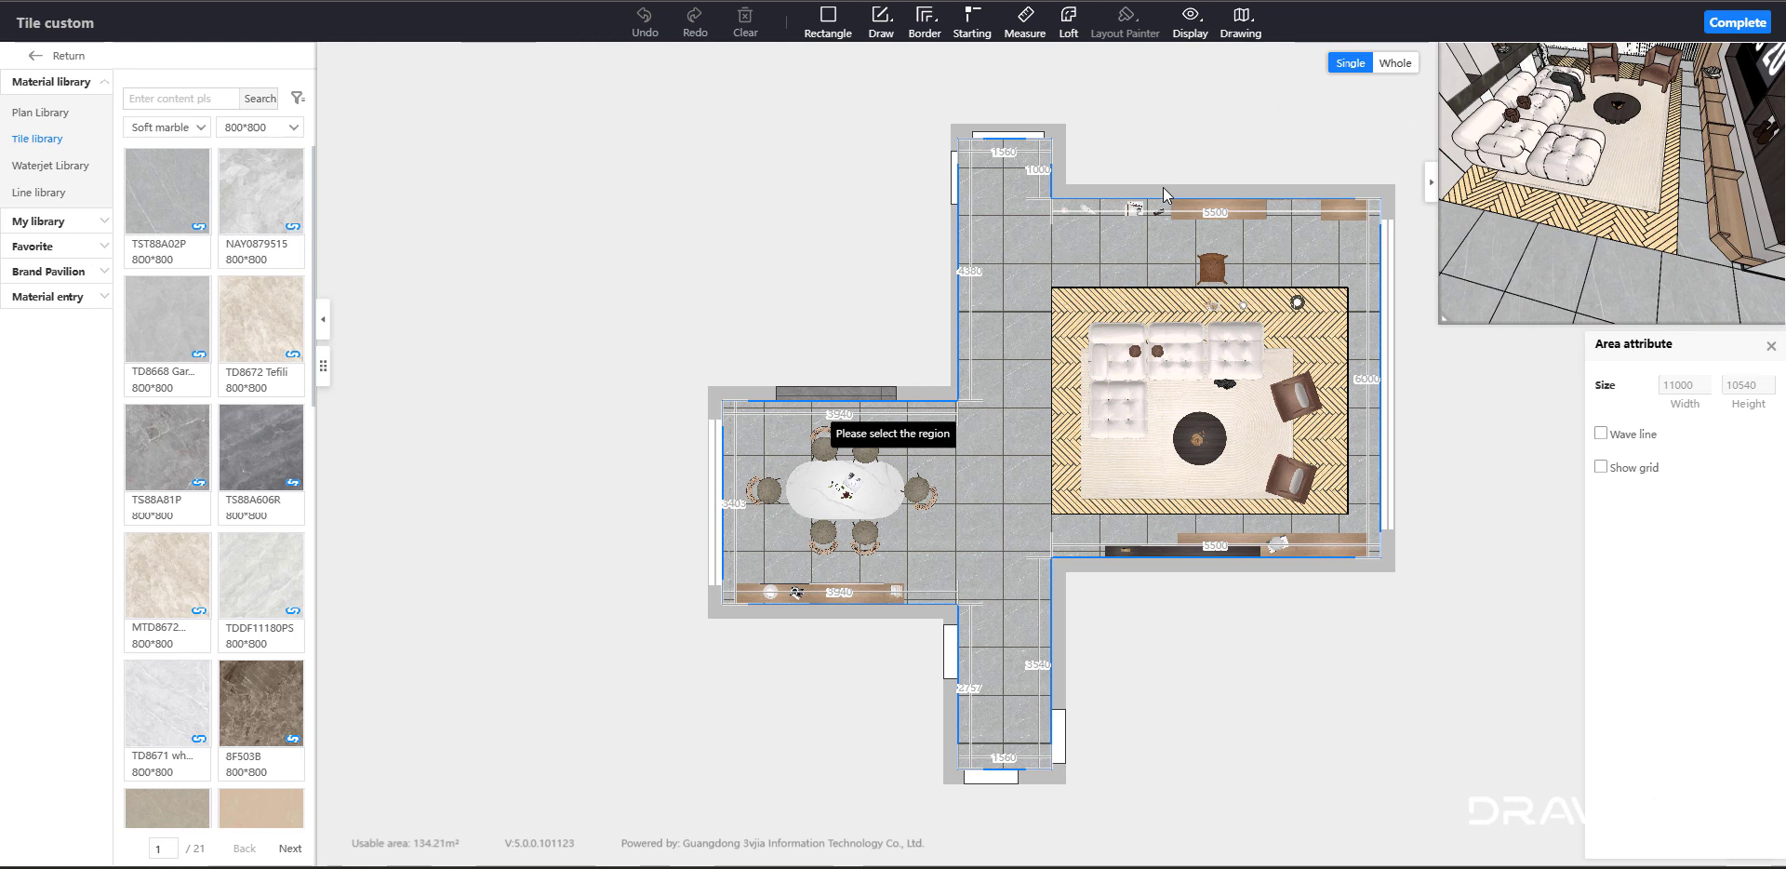
left_click(1218, 222)
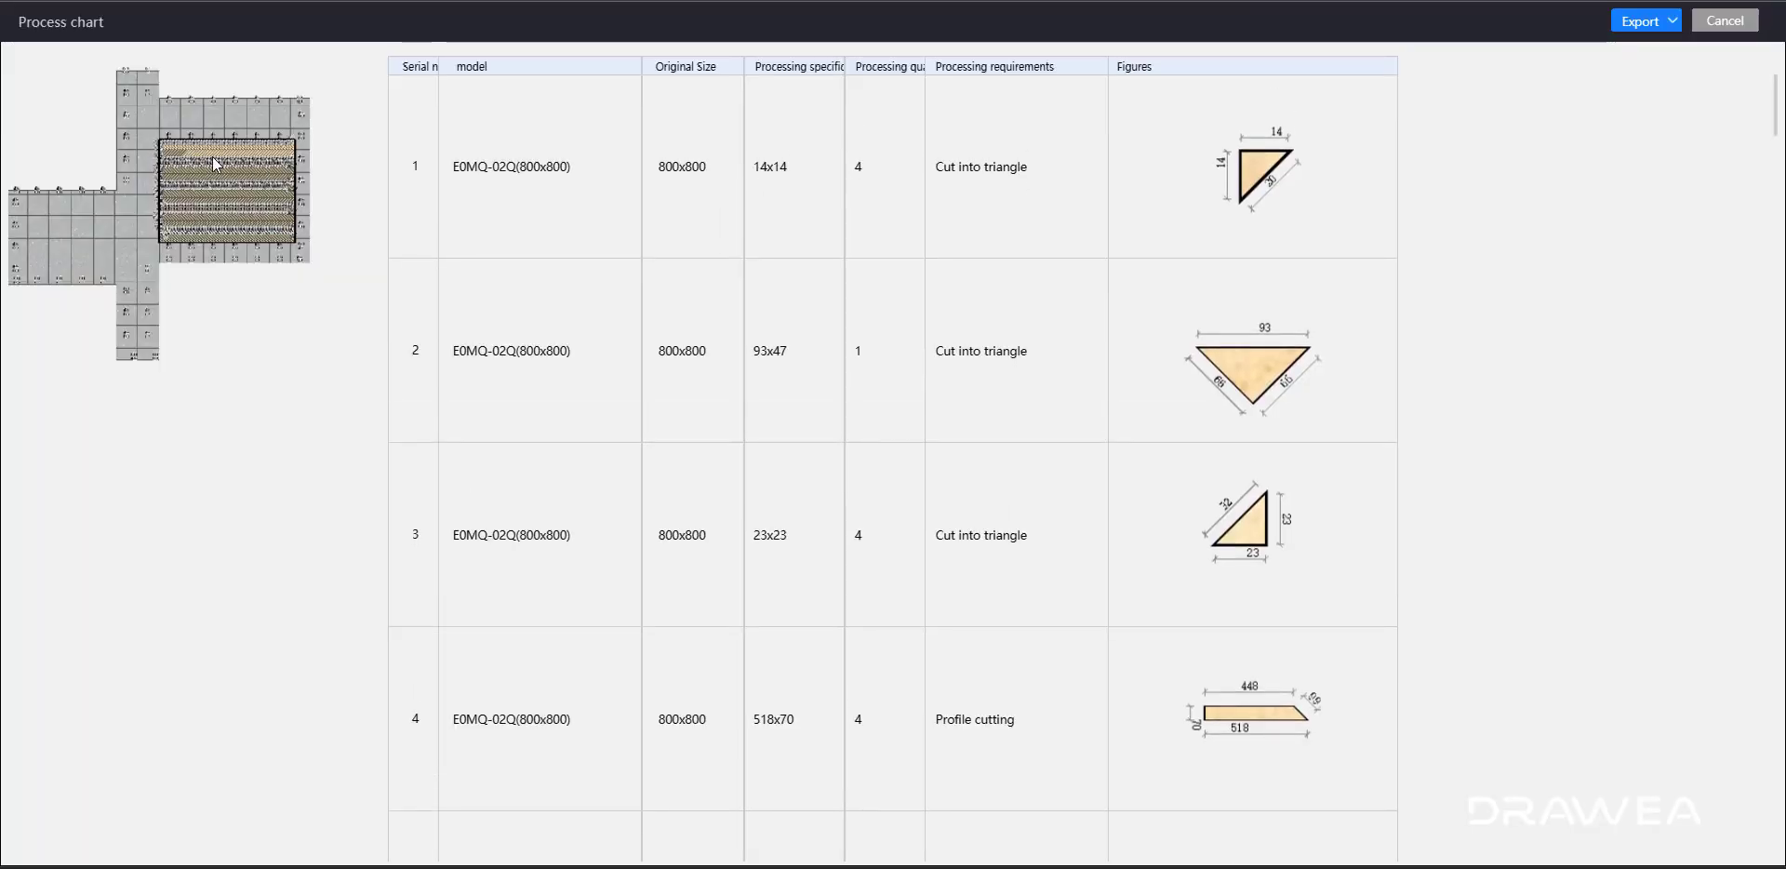
scroll(870, 213, "down", 1)
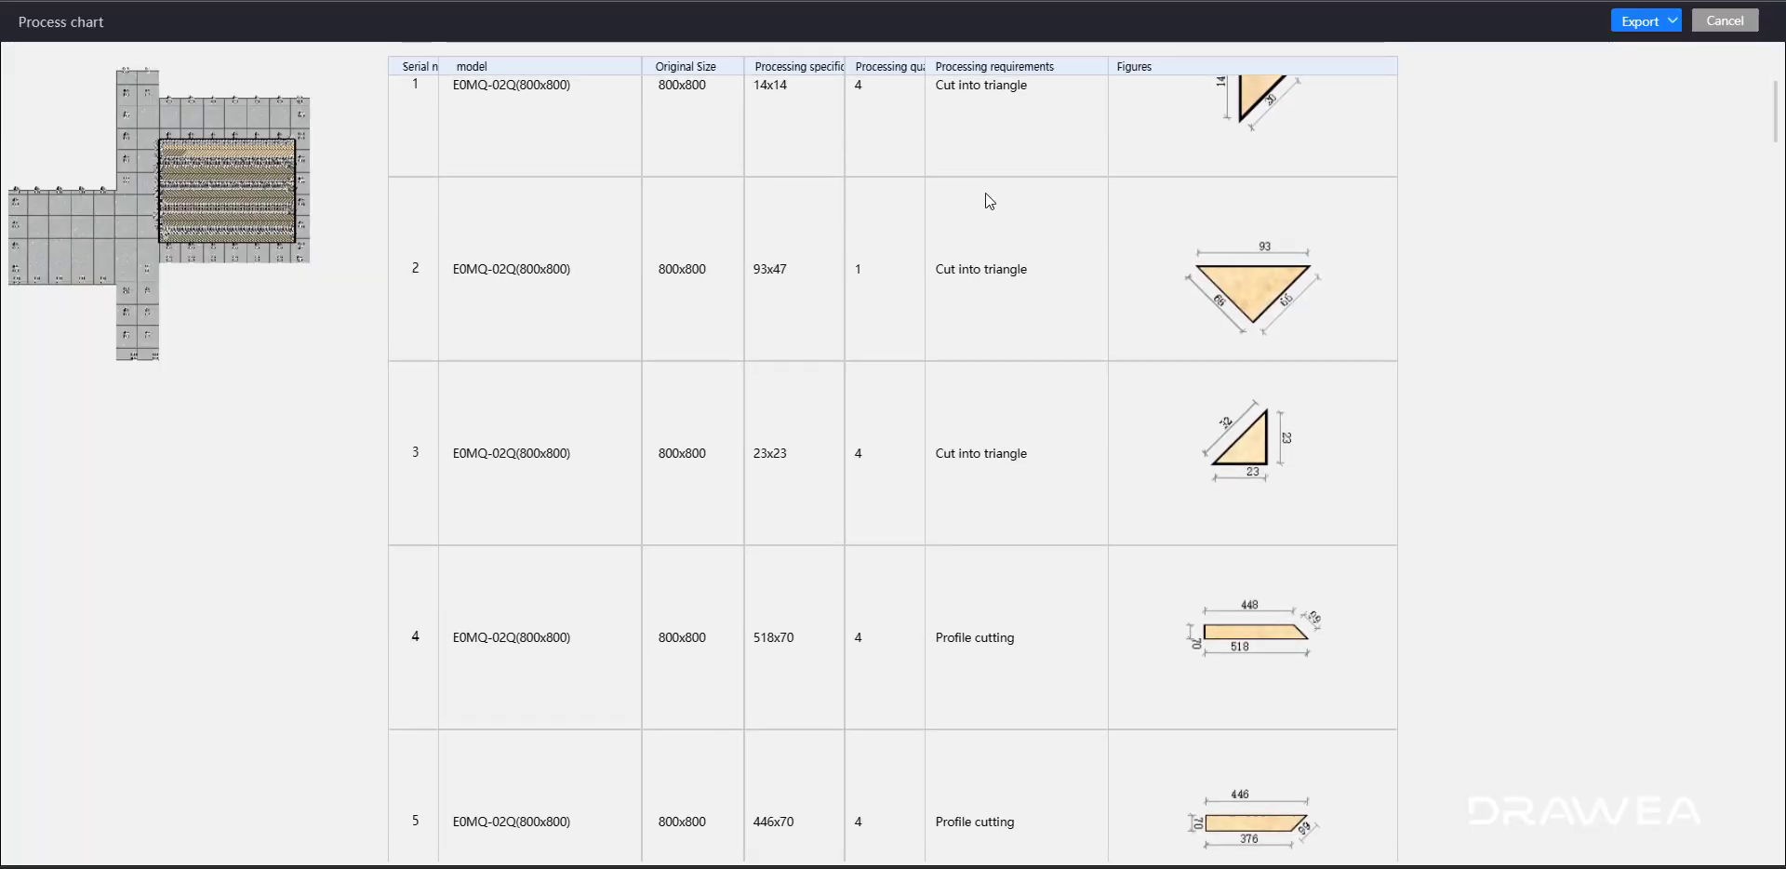
scroll(1490, 61, "up", 1)
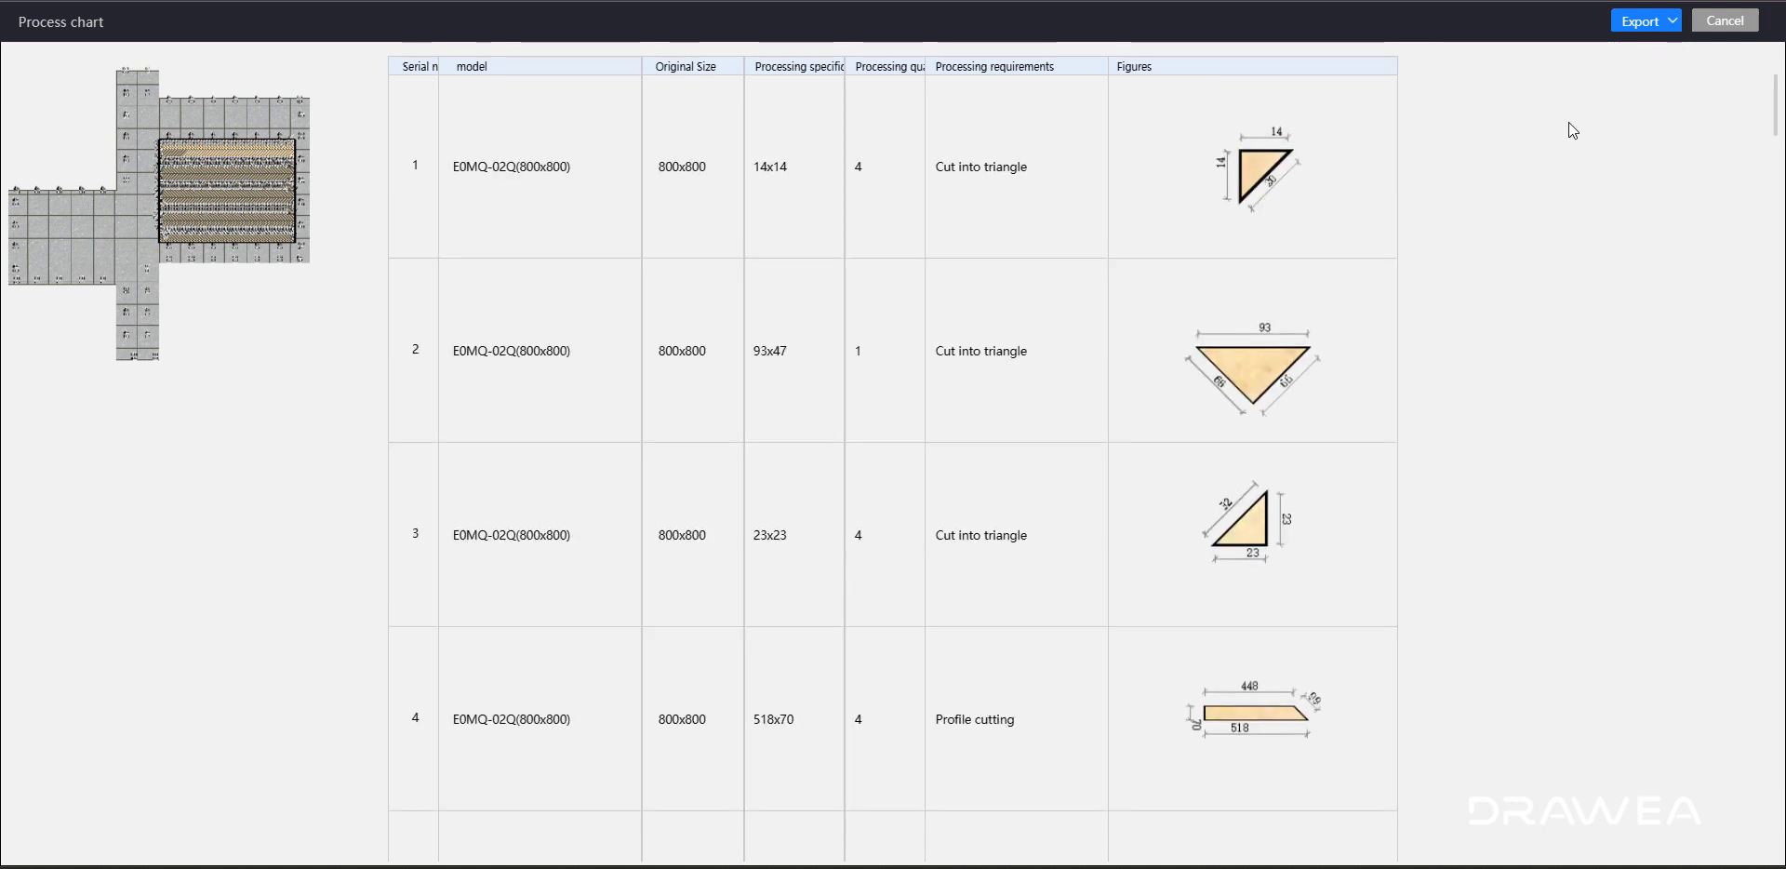
left_click(1723, 28)
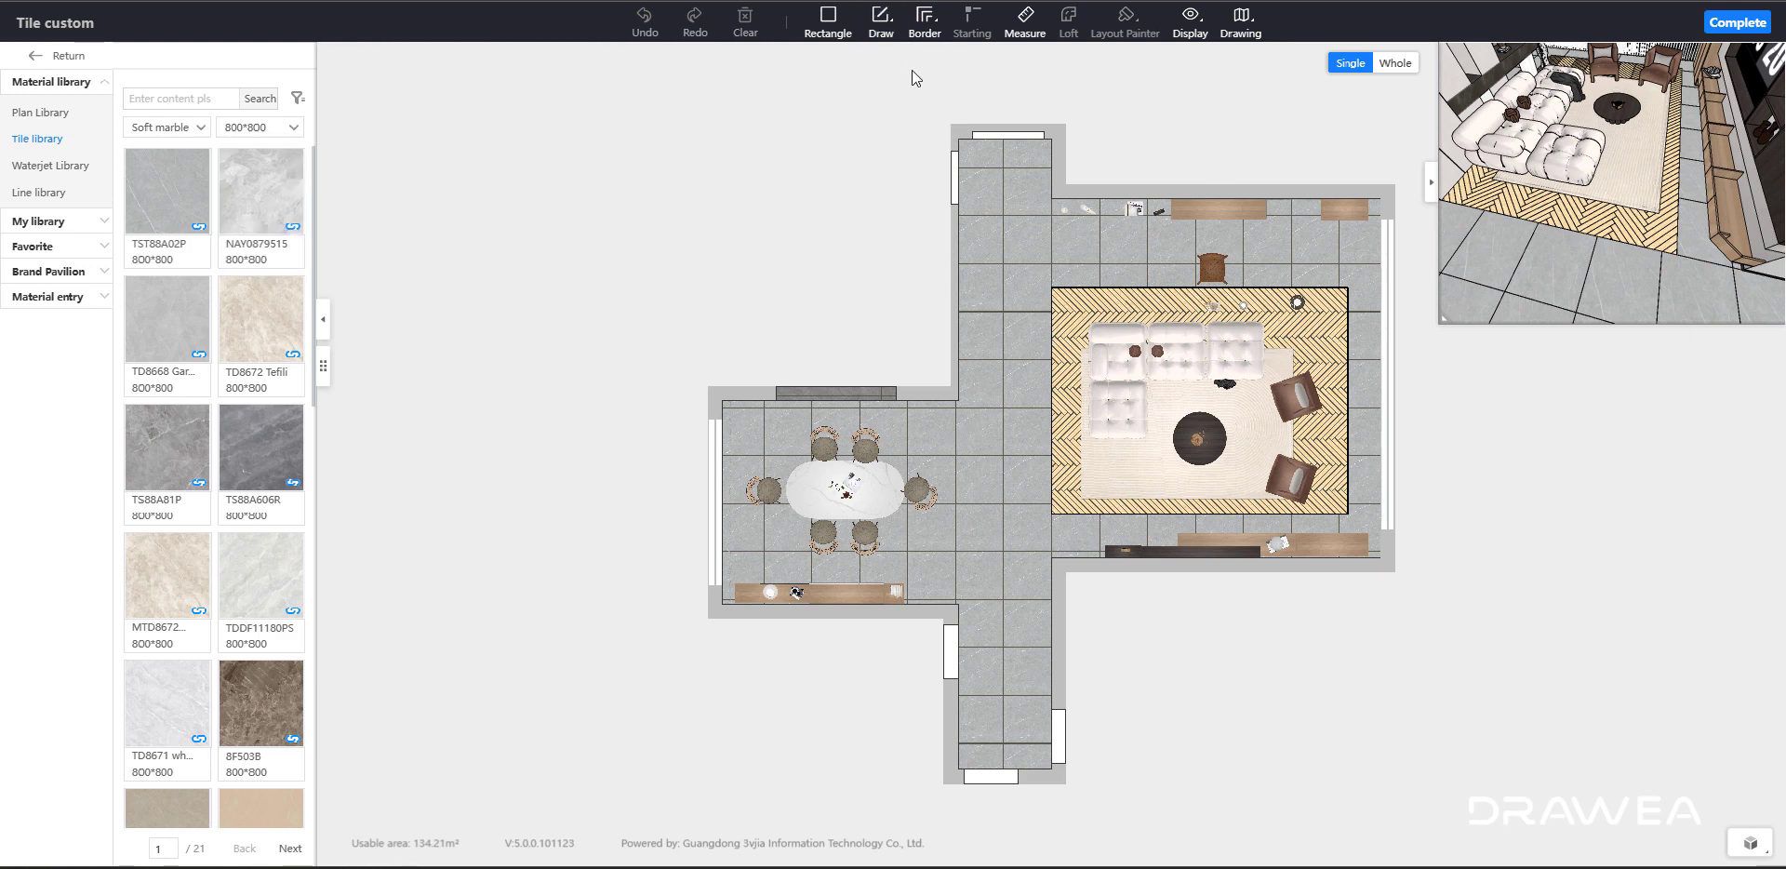
- Draw a Two-layer border area over the herringbone rectangle around the sofa, from corner to opposite corner
scroll(1153, 422, "up", 2)
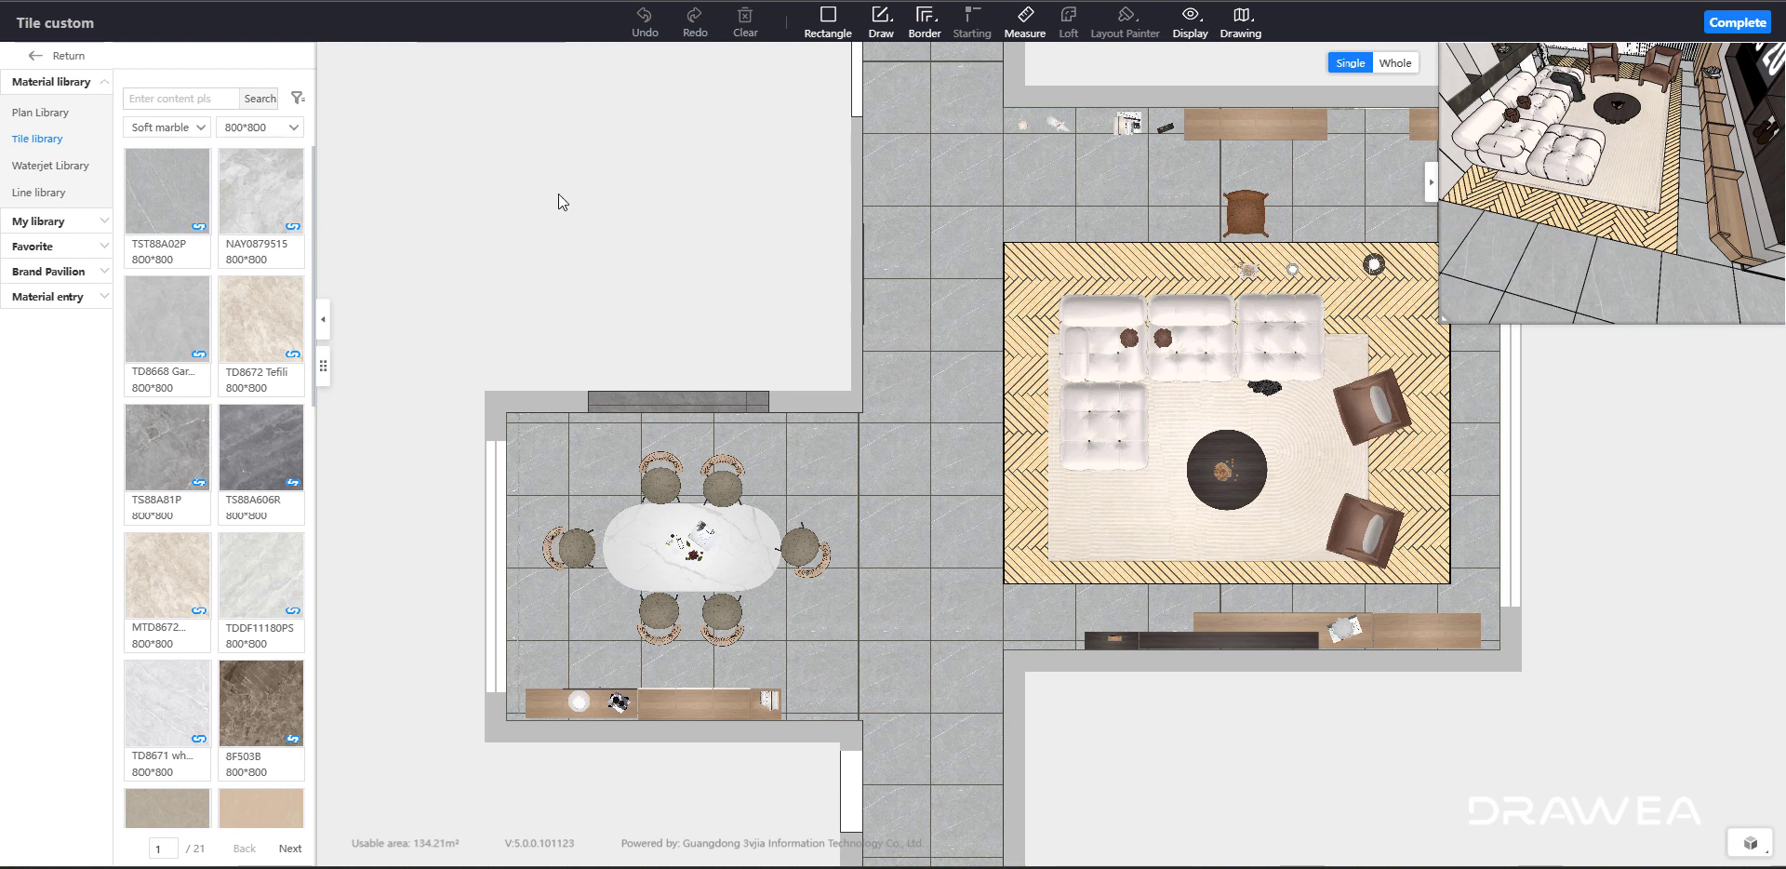
left_click_drag(610, 192, 366, 206)
mouse_move(935, 29)
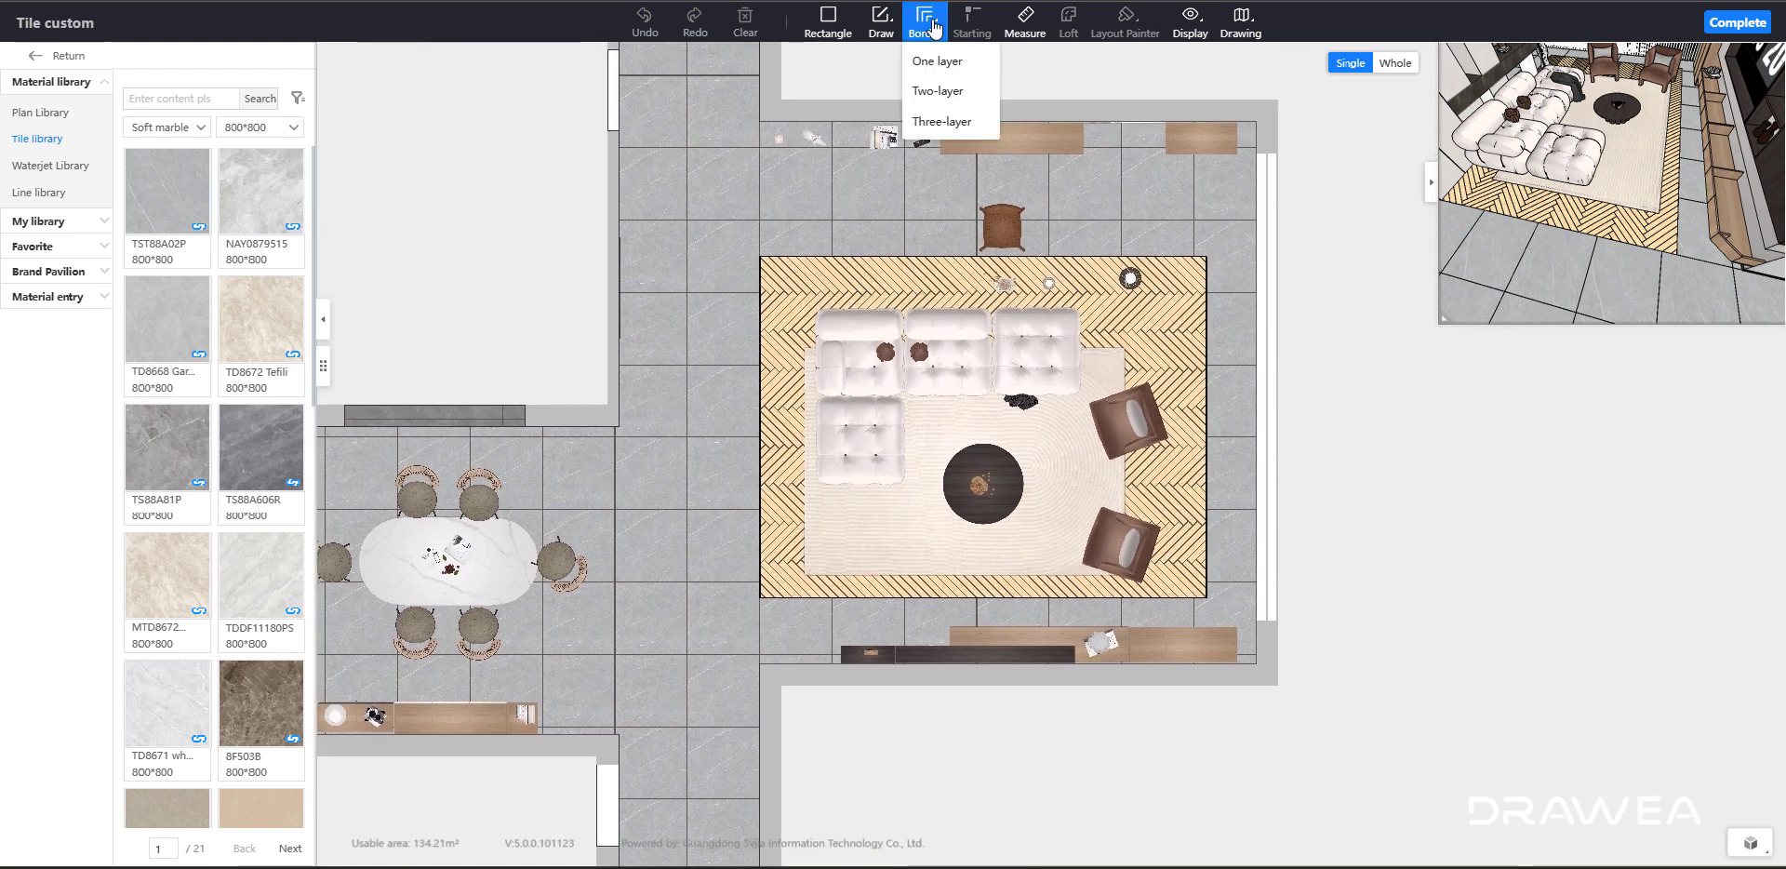
left_click(937, 90)
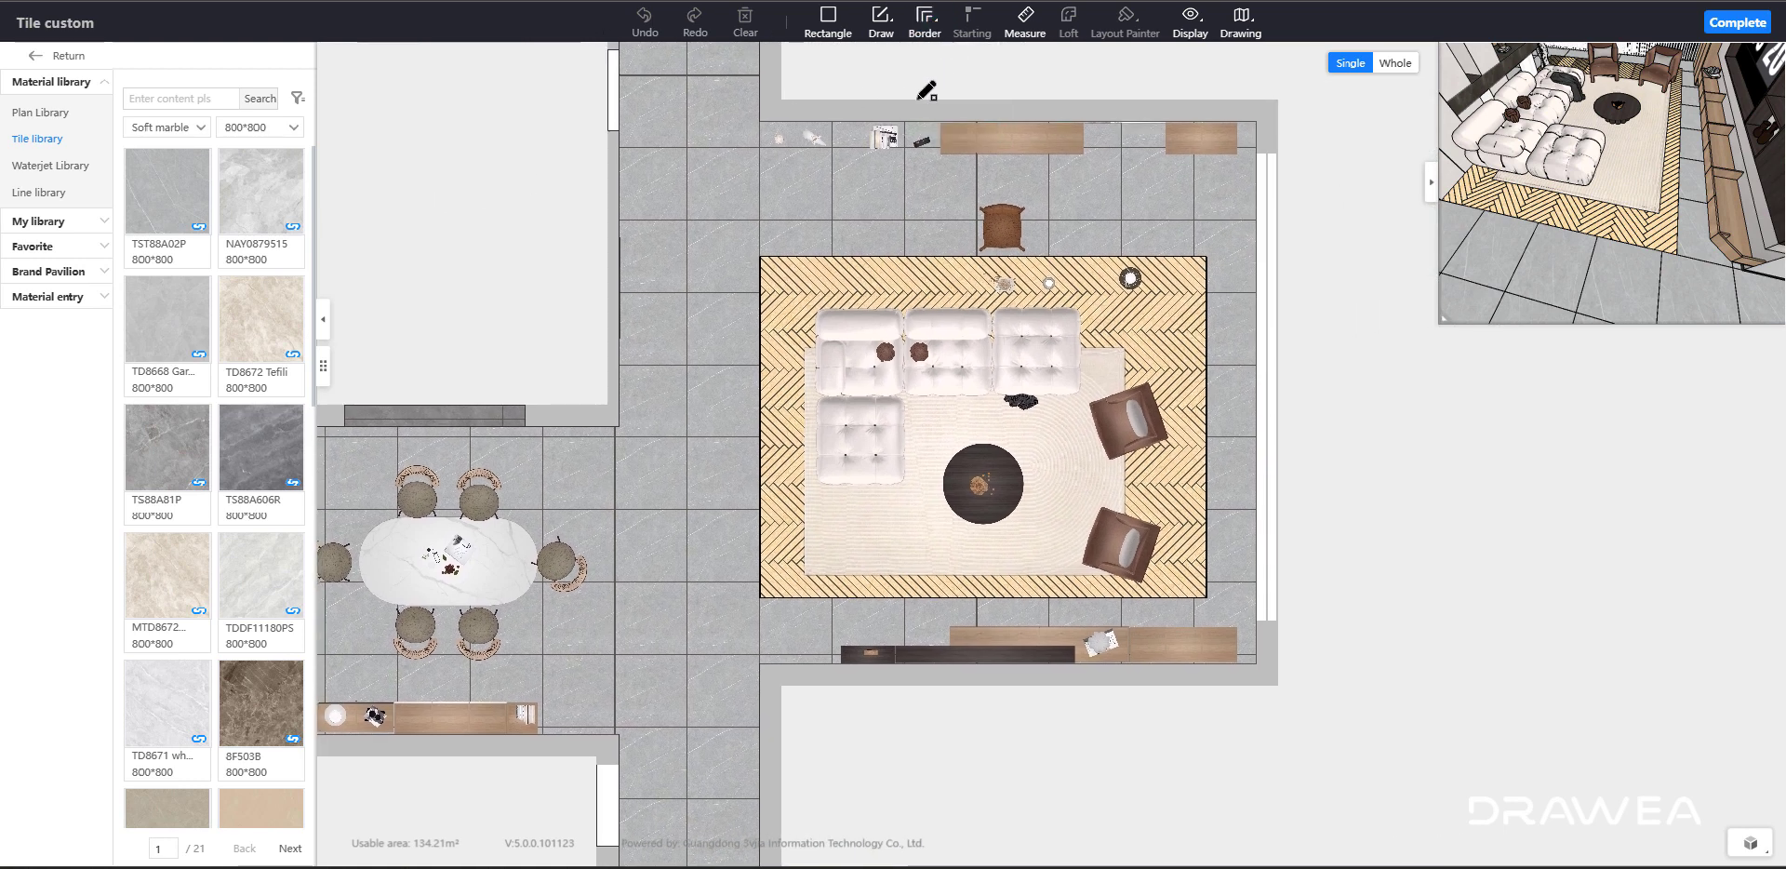
left_click(761, 257)
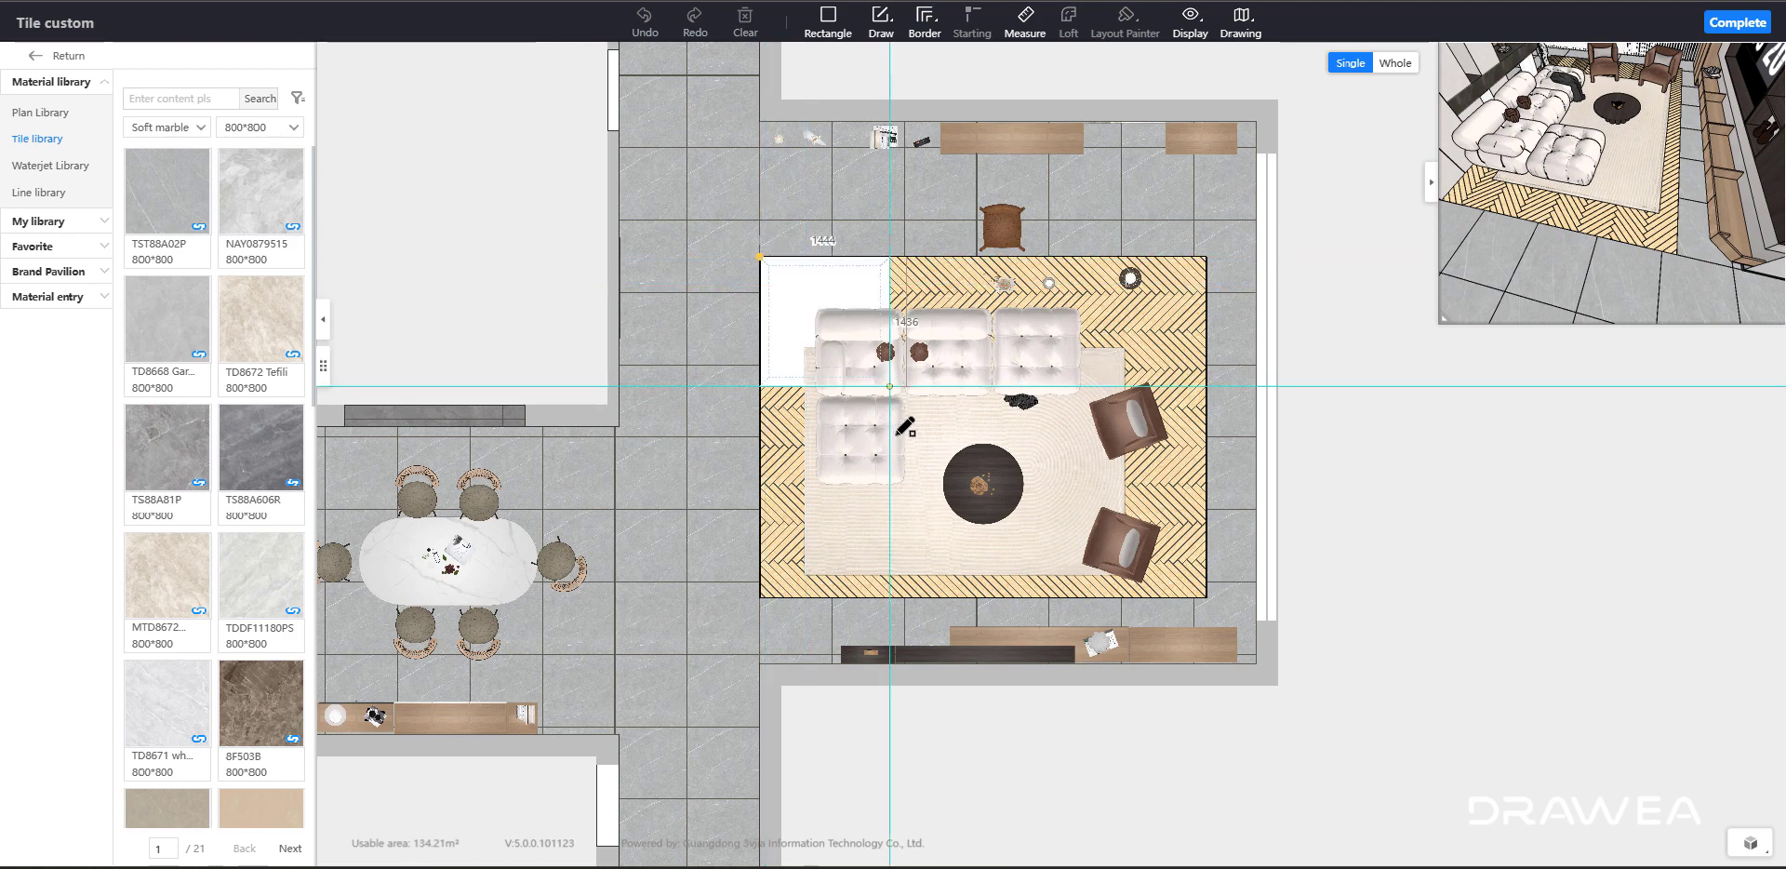
left_click(1206, 595)
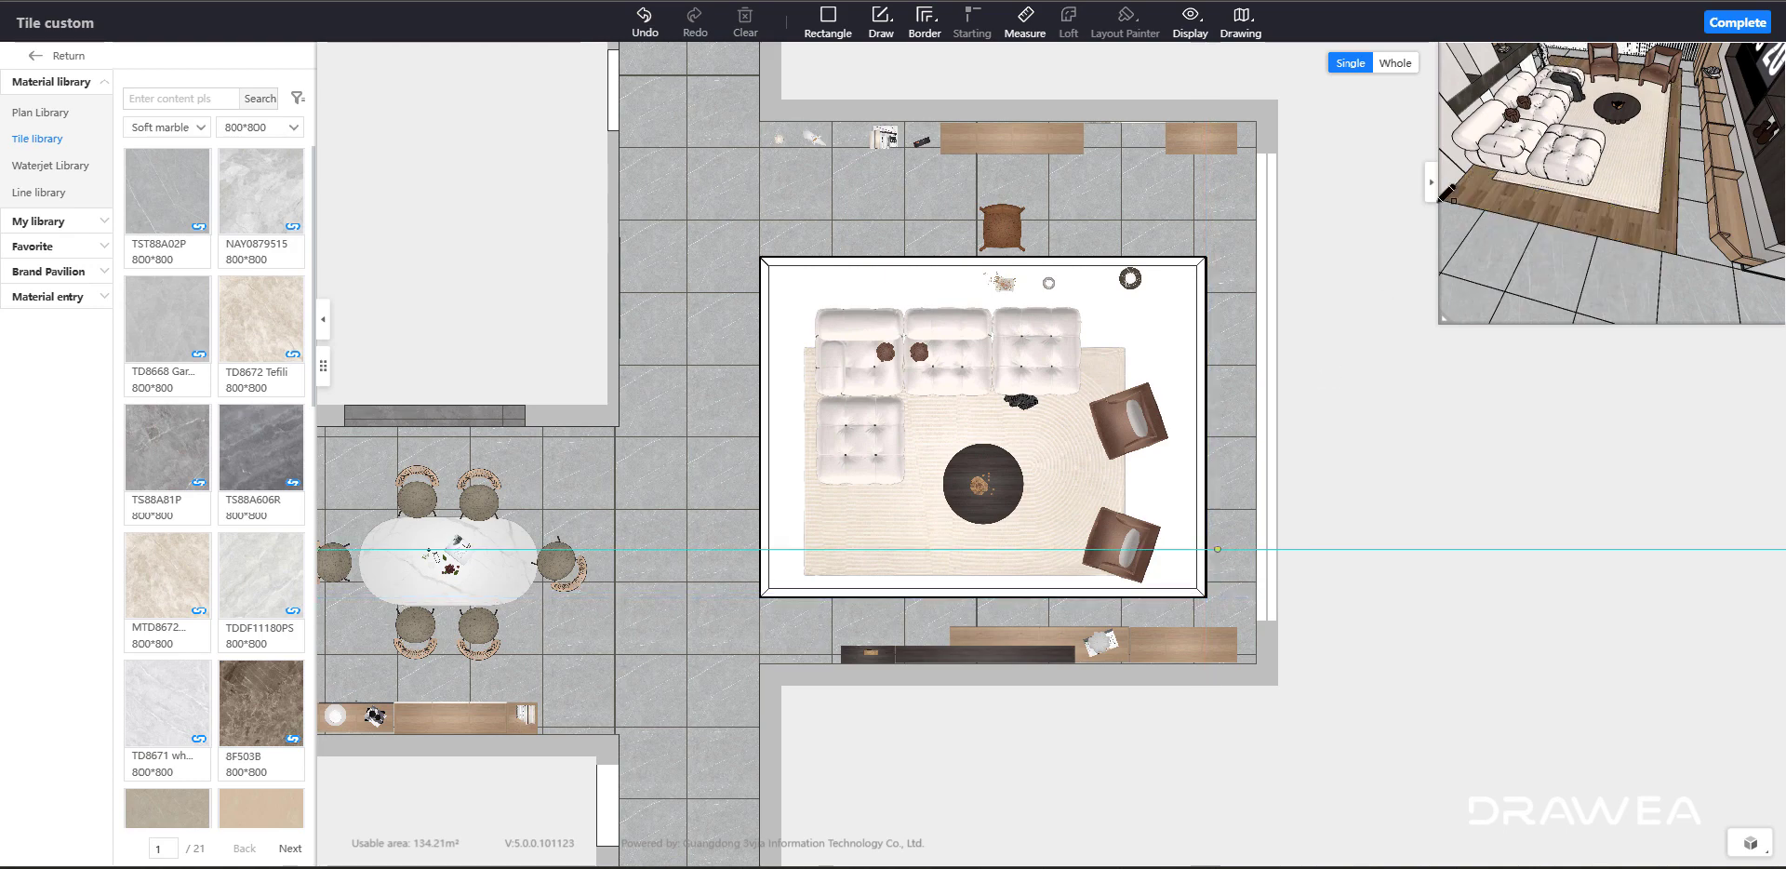
- Pave all four strips of the border around the sofa area with the Continuous single-brick plan
left_click(41, 119)
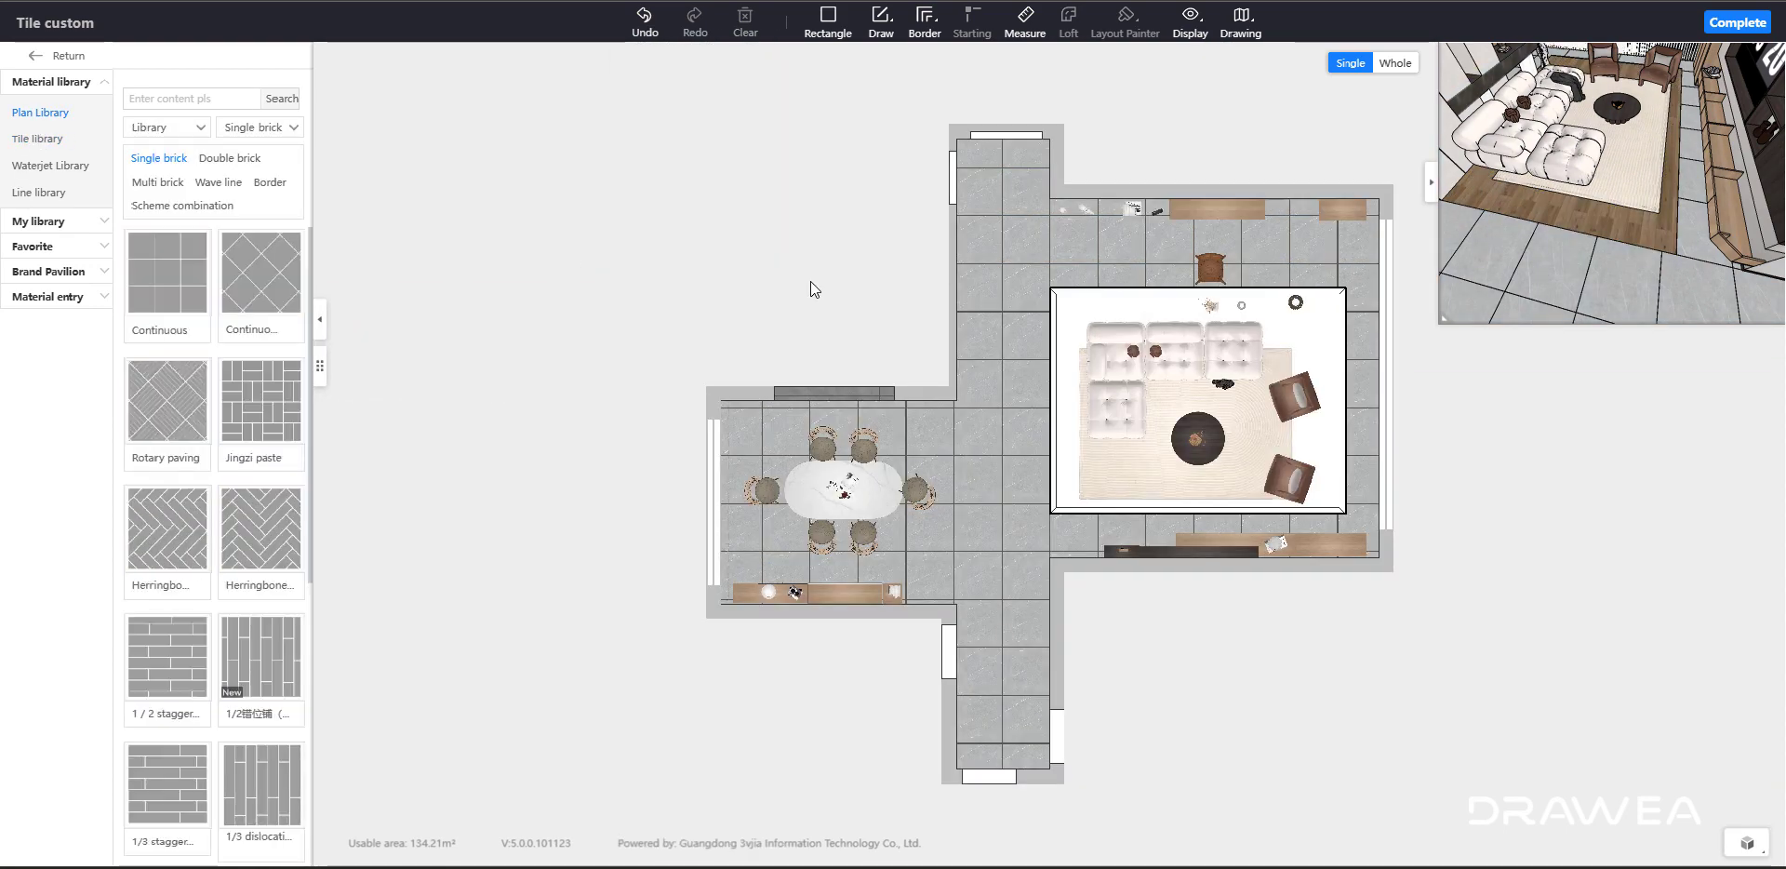
scroll(1334, 339, "up", 5)
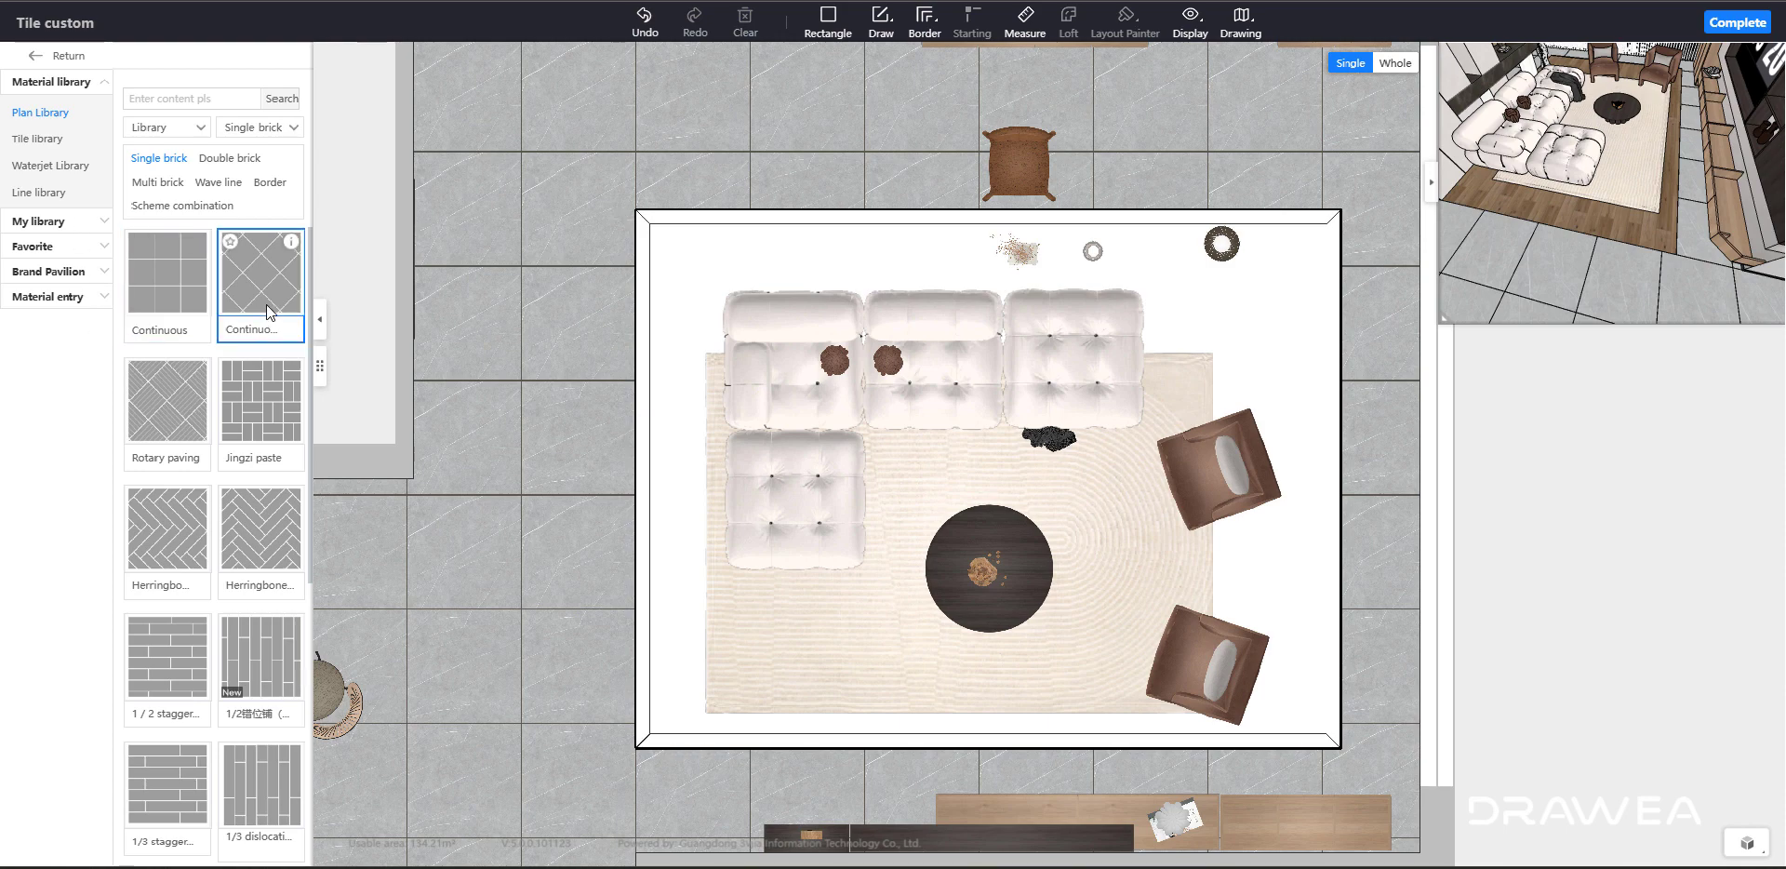
left_click(252, 427)
left_click(188, 285)
left_click(644, 313)
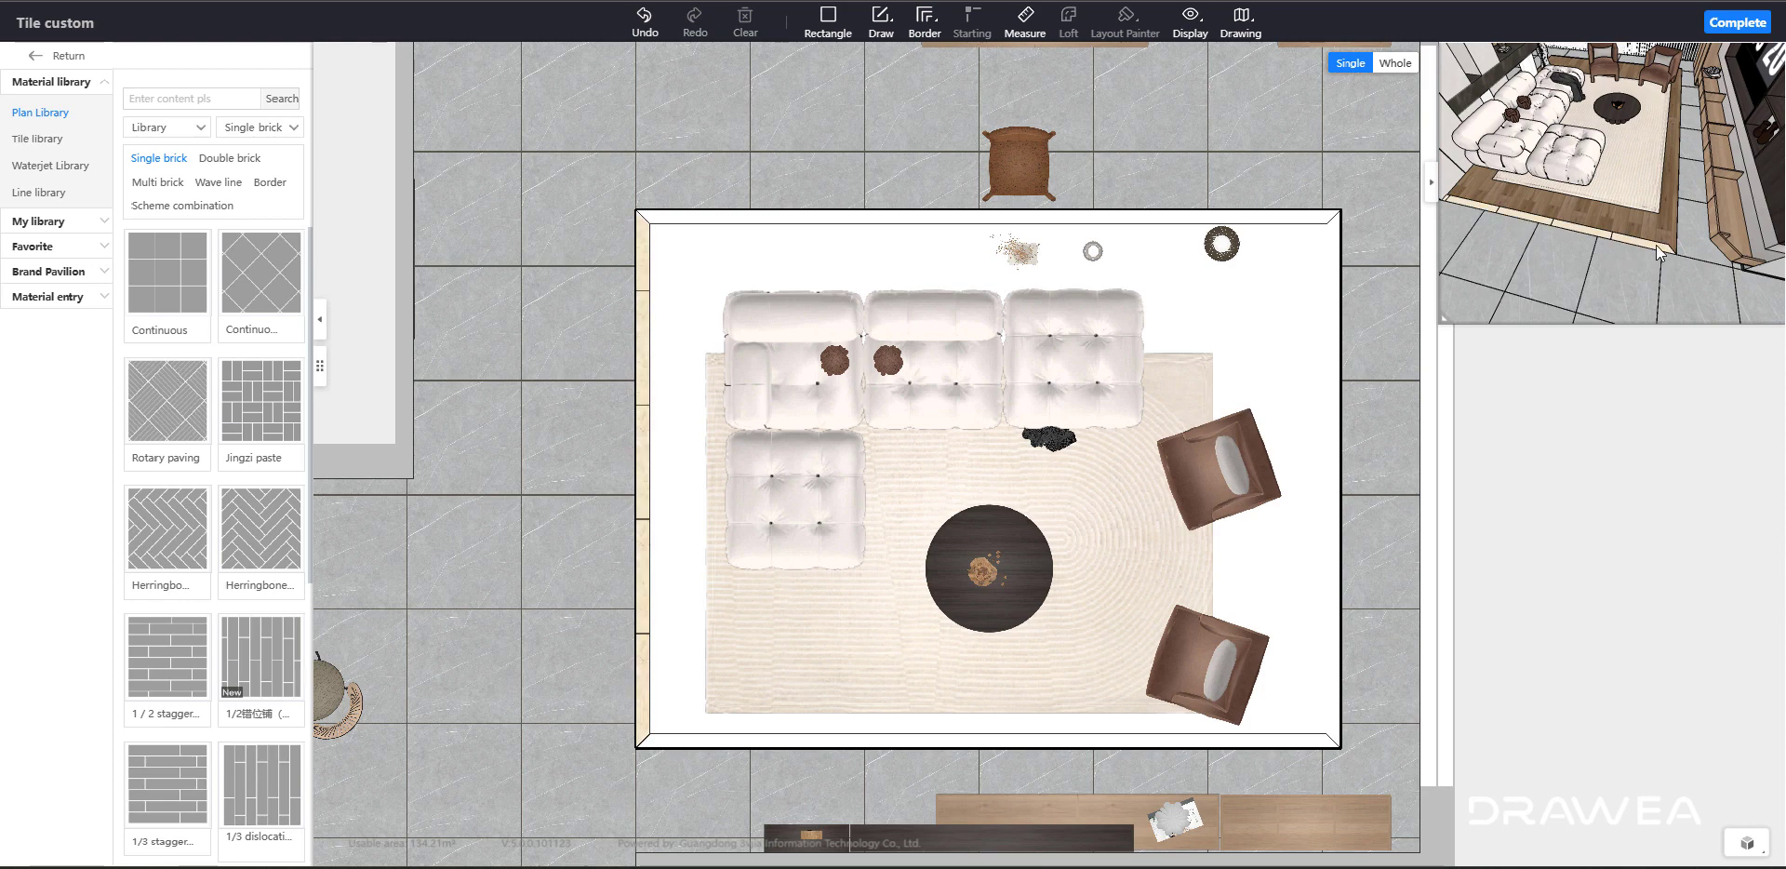
left_click(153, 253)
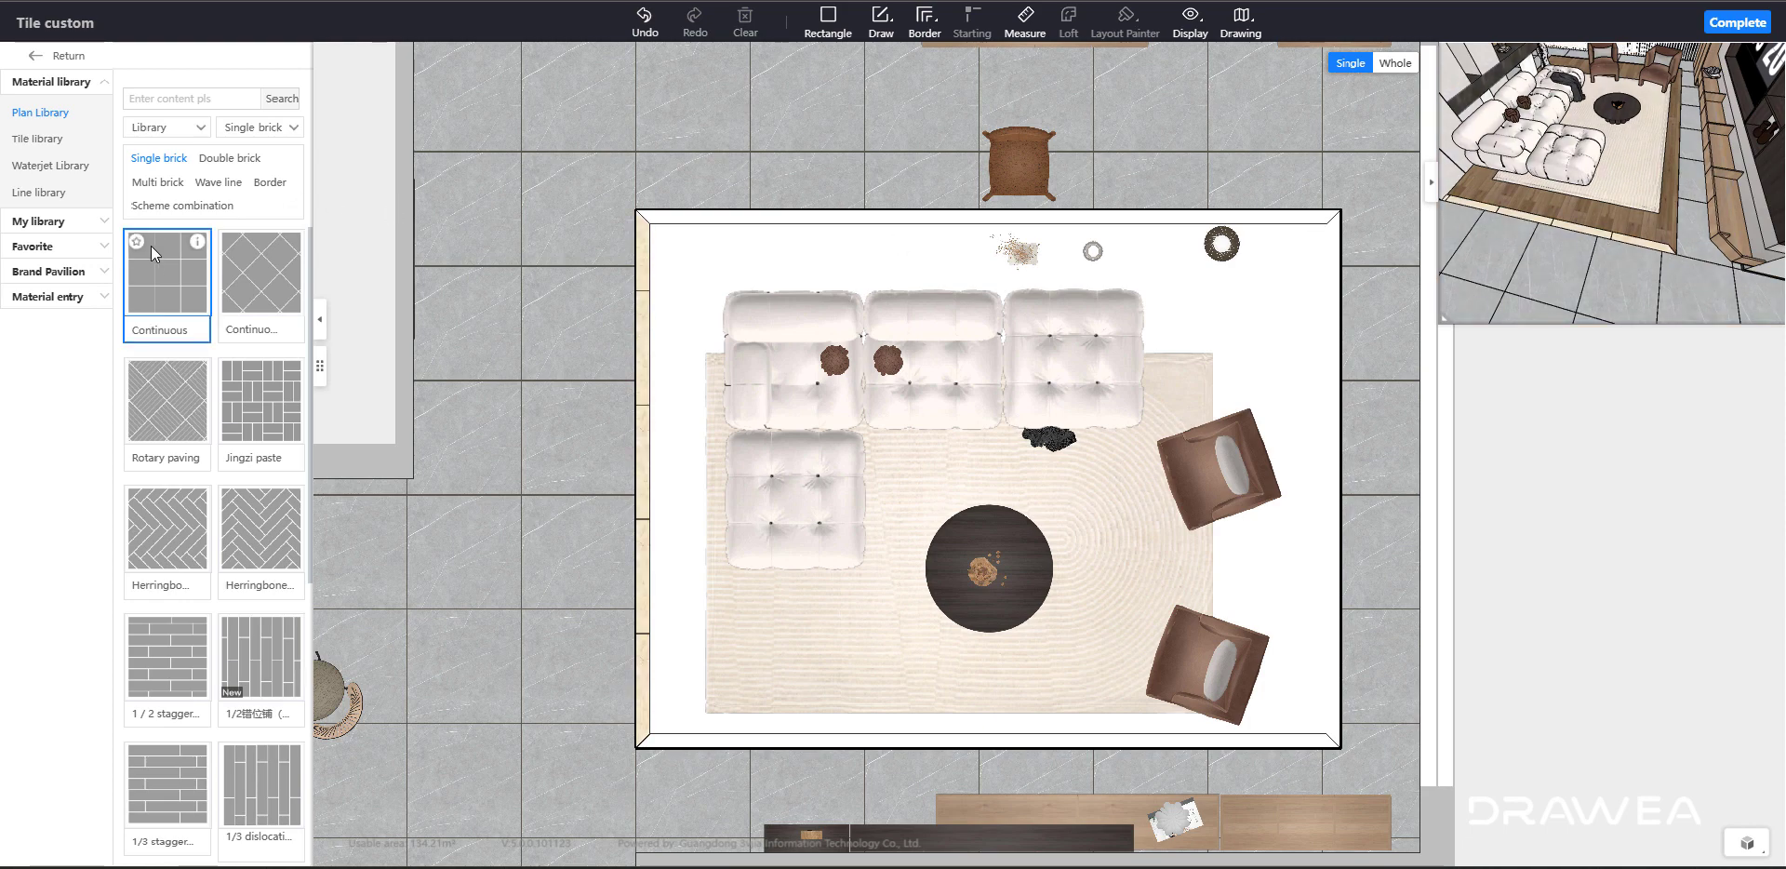
left_click(724, 219)
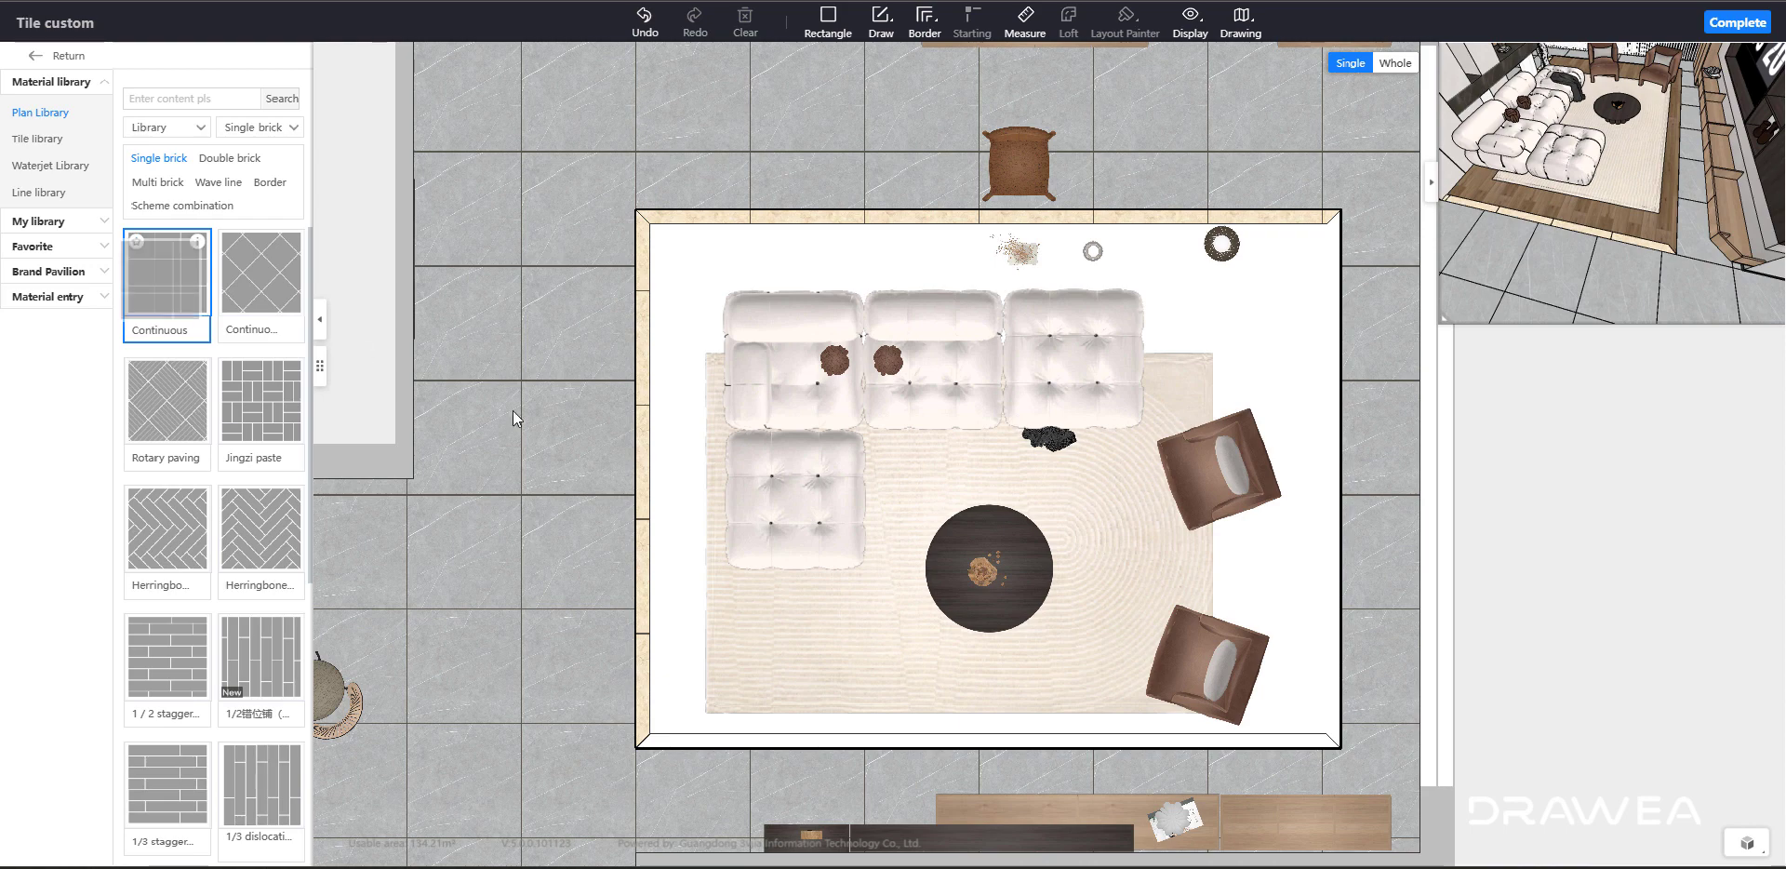
left_click(806, 739)
left_click(191, 303)
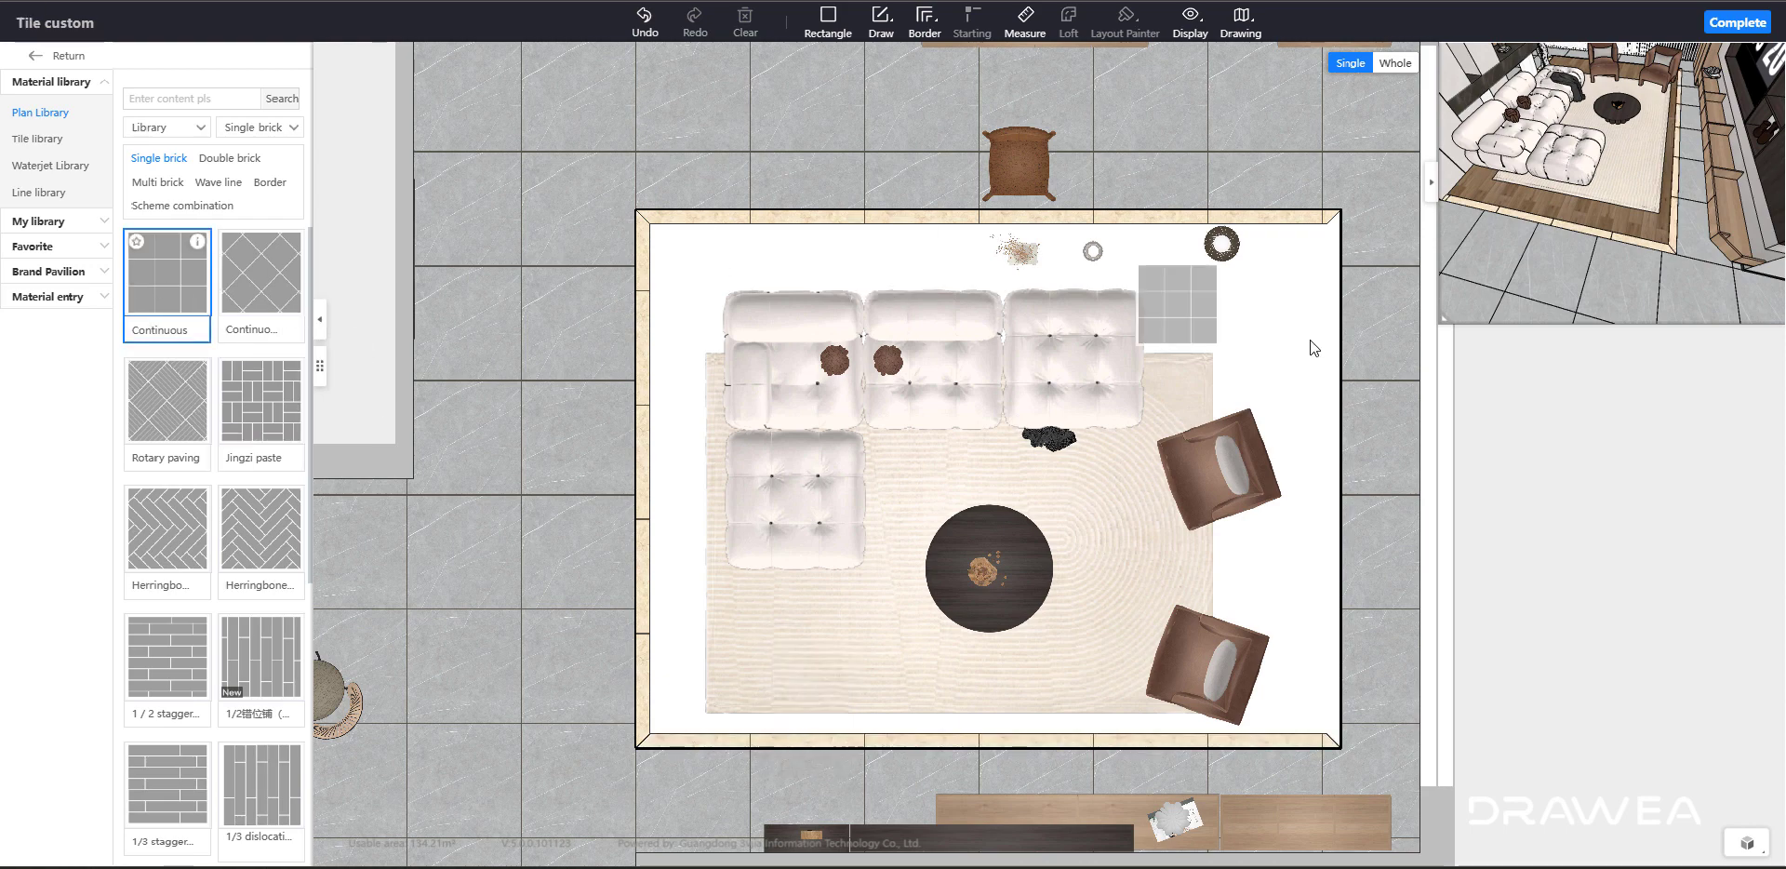
left_click(1334, 359)
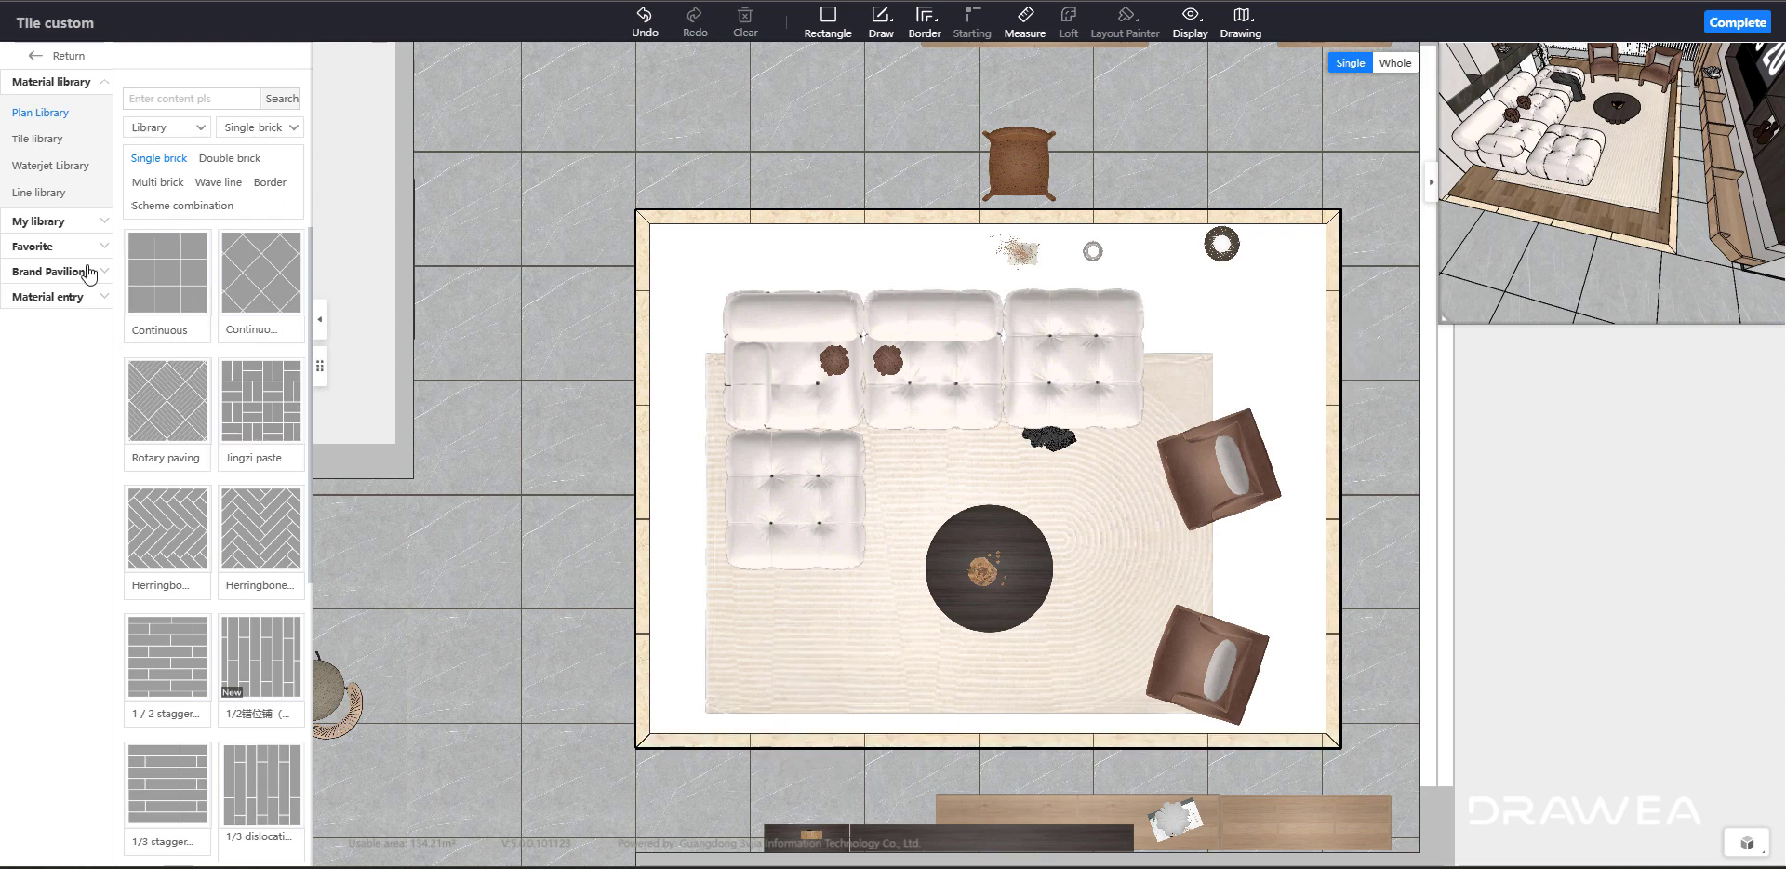
- Pave the area inside the border with the diagonal Continuous plan and view it in the 3D preview
left_click_drag(736, 256, 737, 253)
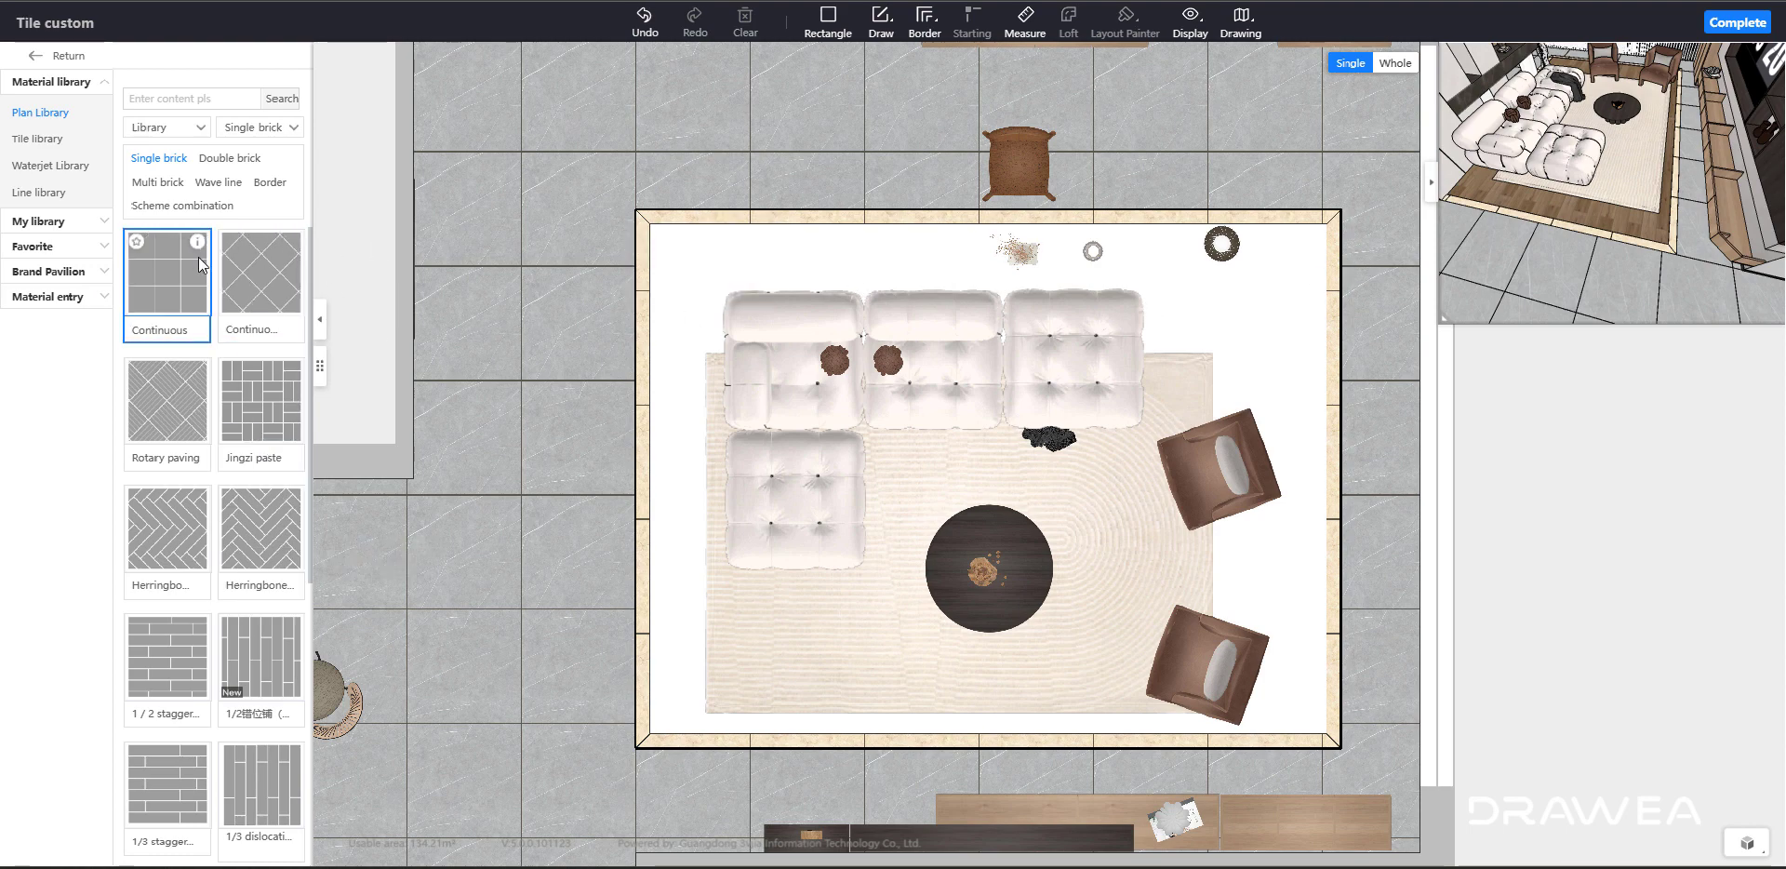
left_click_drag(261, 274, 729, 262)
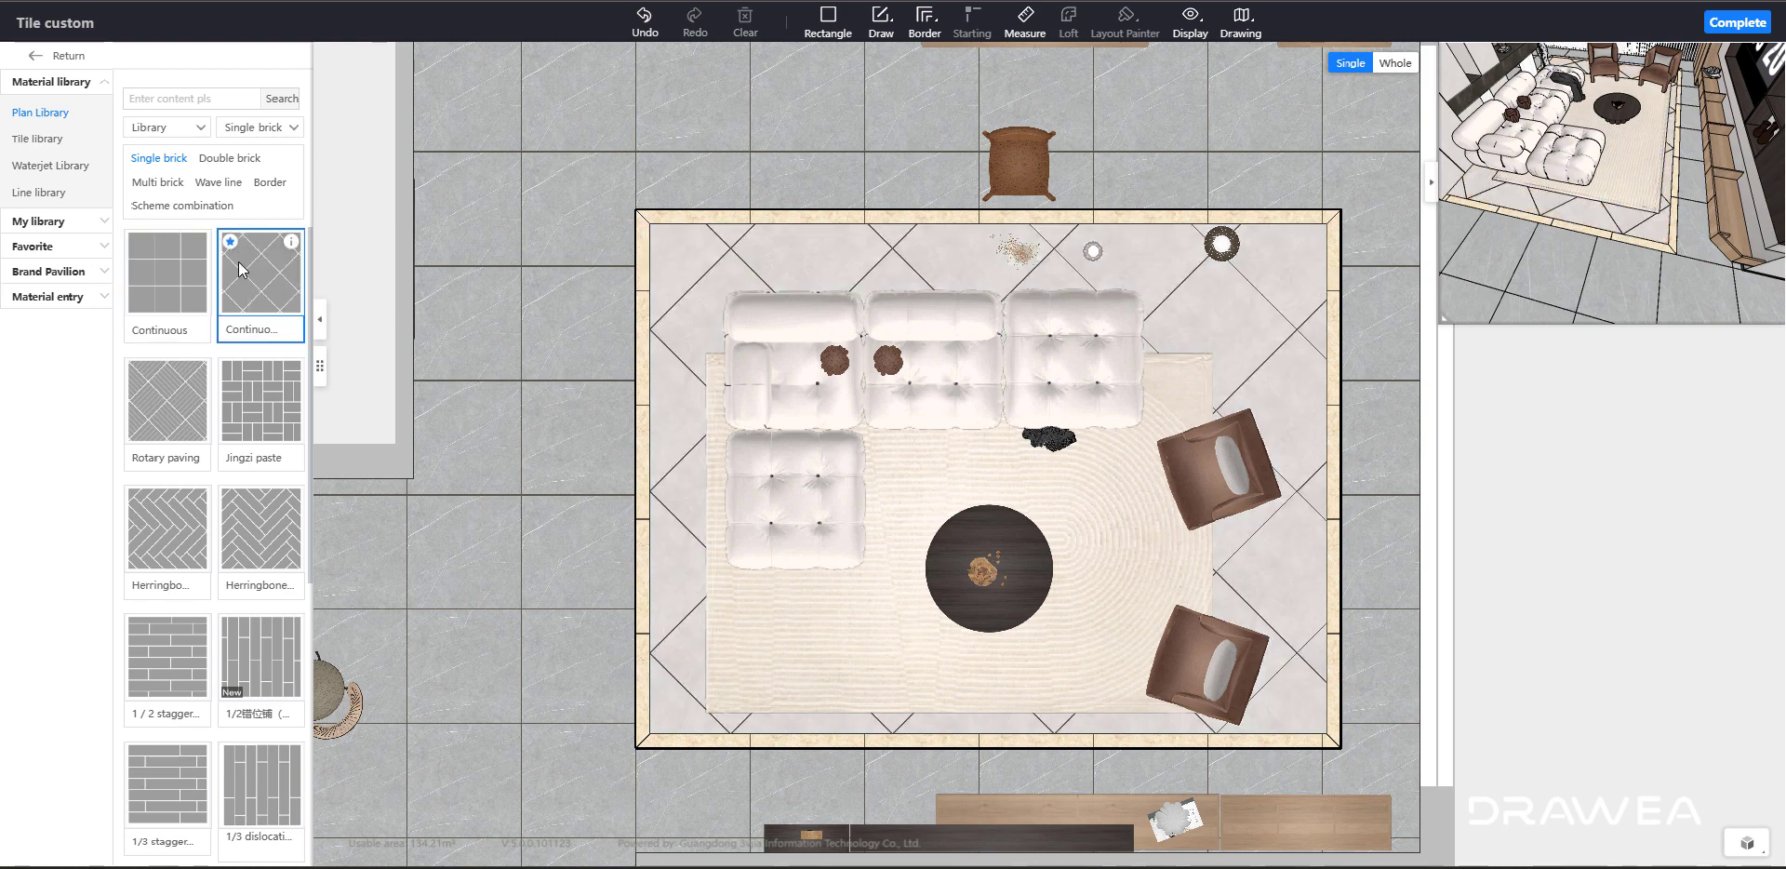
left_click_drag(1630, 197, 1540, 223)
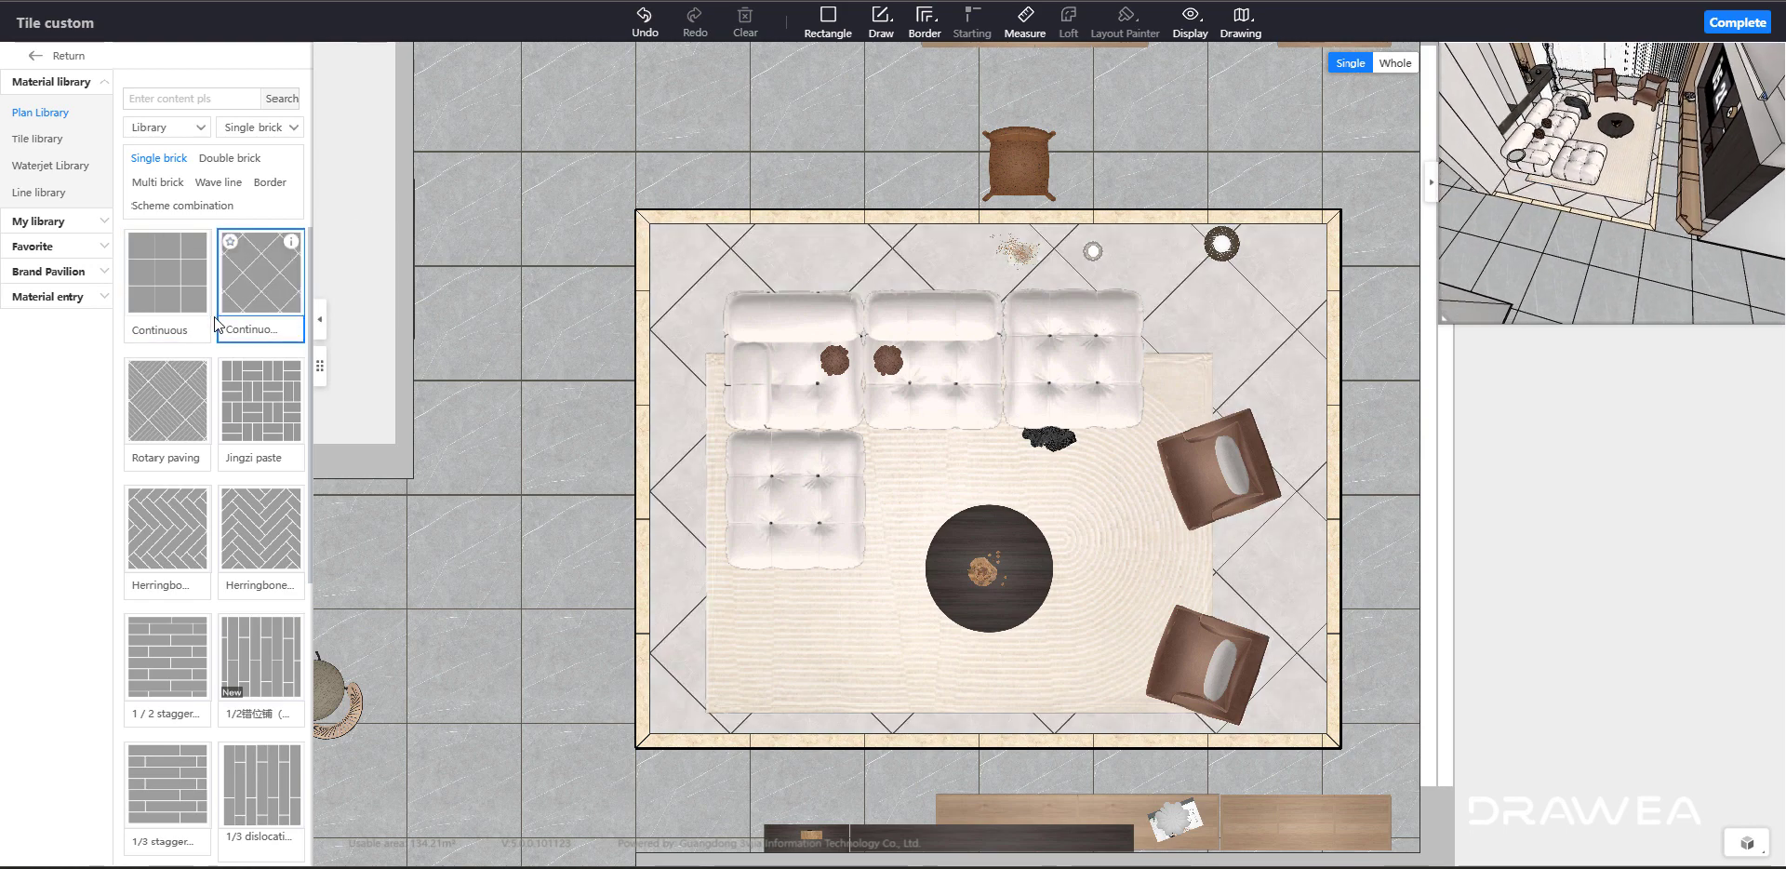
- Look through the Border plans, switch the plan library to the Wave line category, and display the whole floor plan
scroll(644, 387, "down", 3)
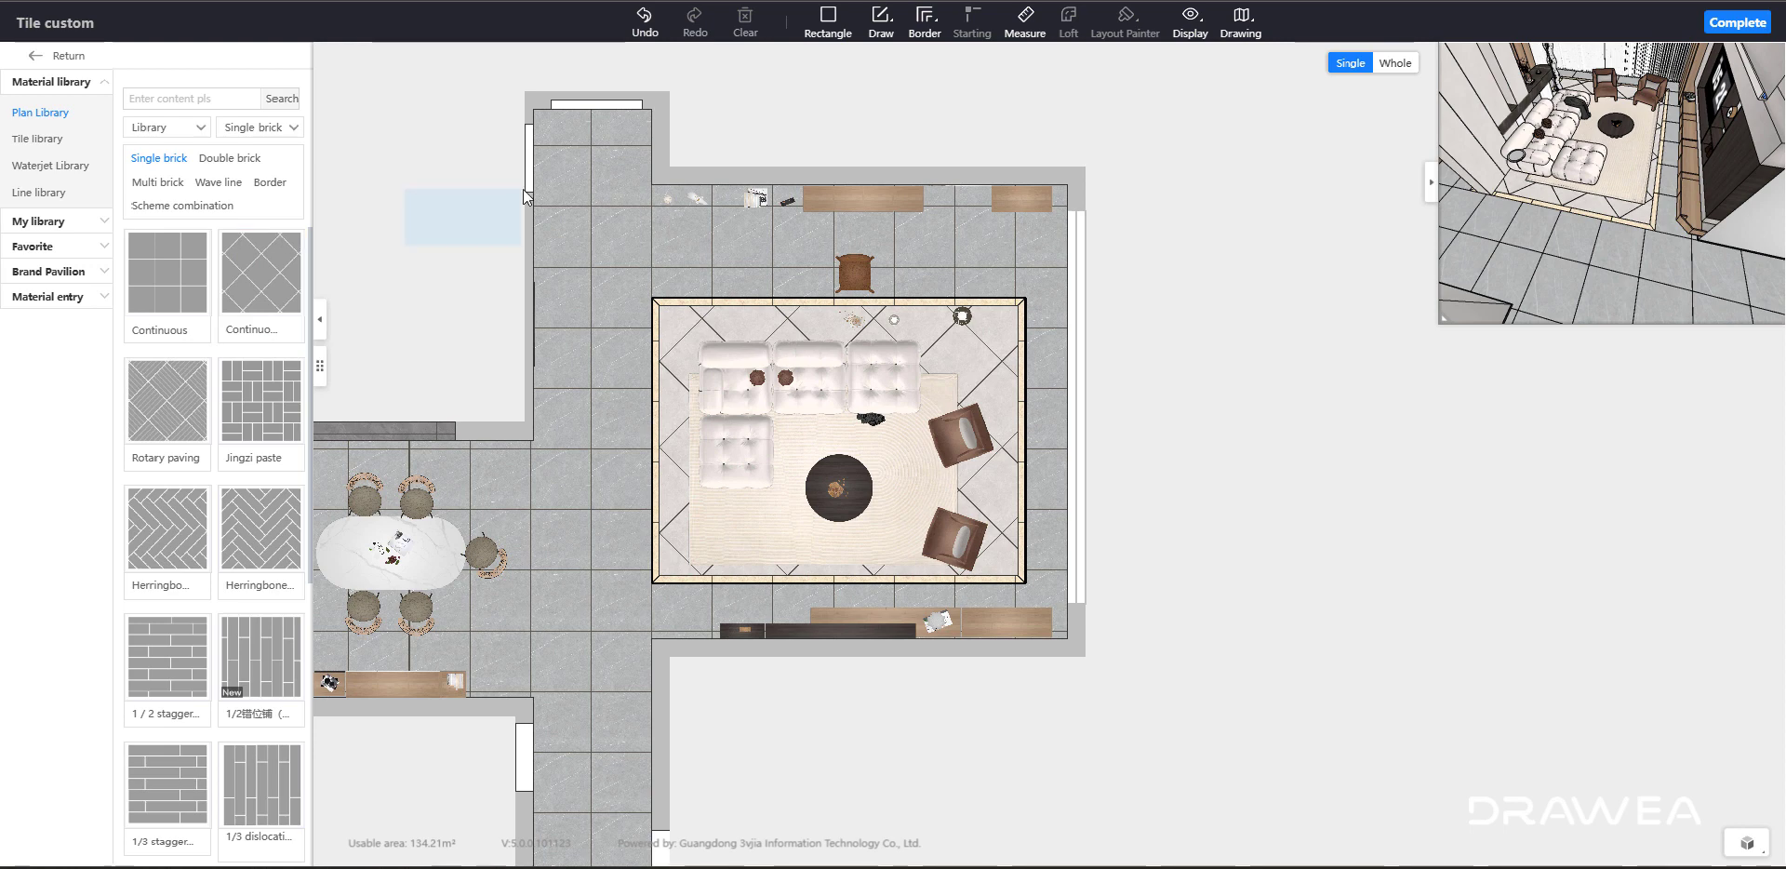
left_click(270, 182)
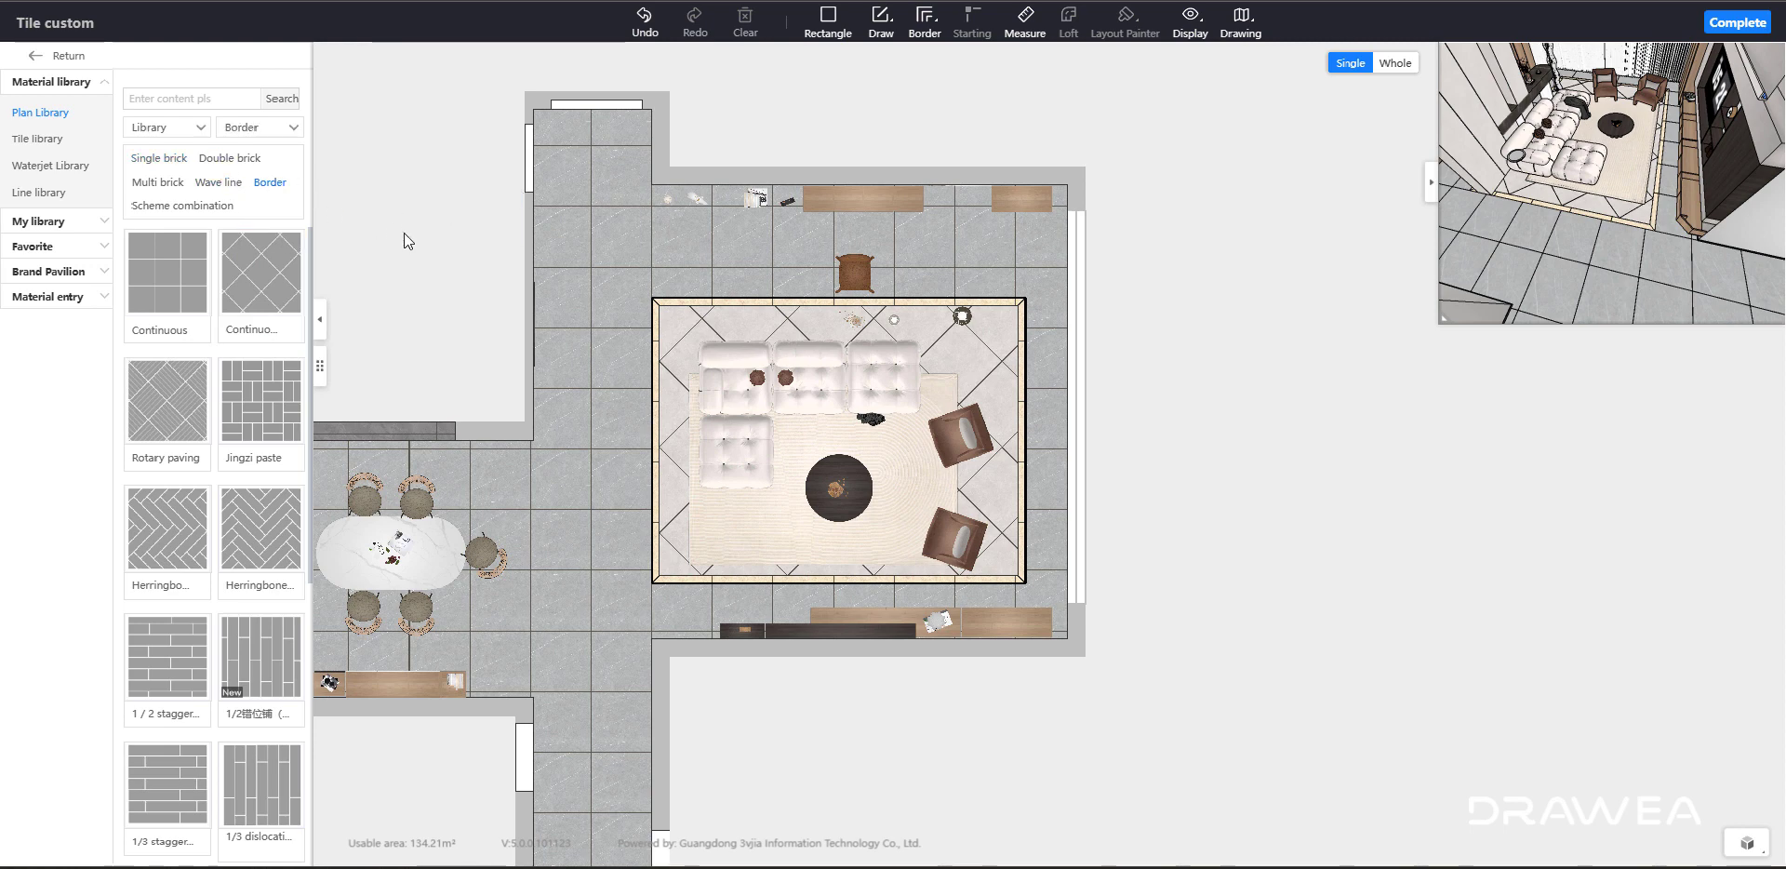
left_click_drag(435, 311, 574, 110)
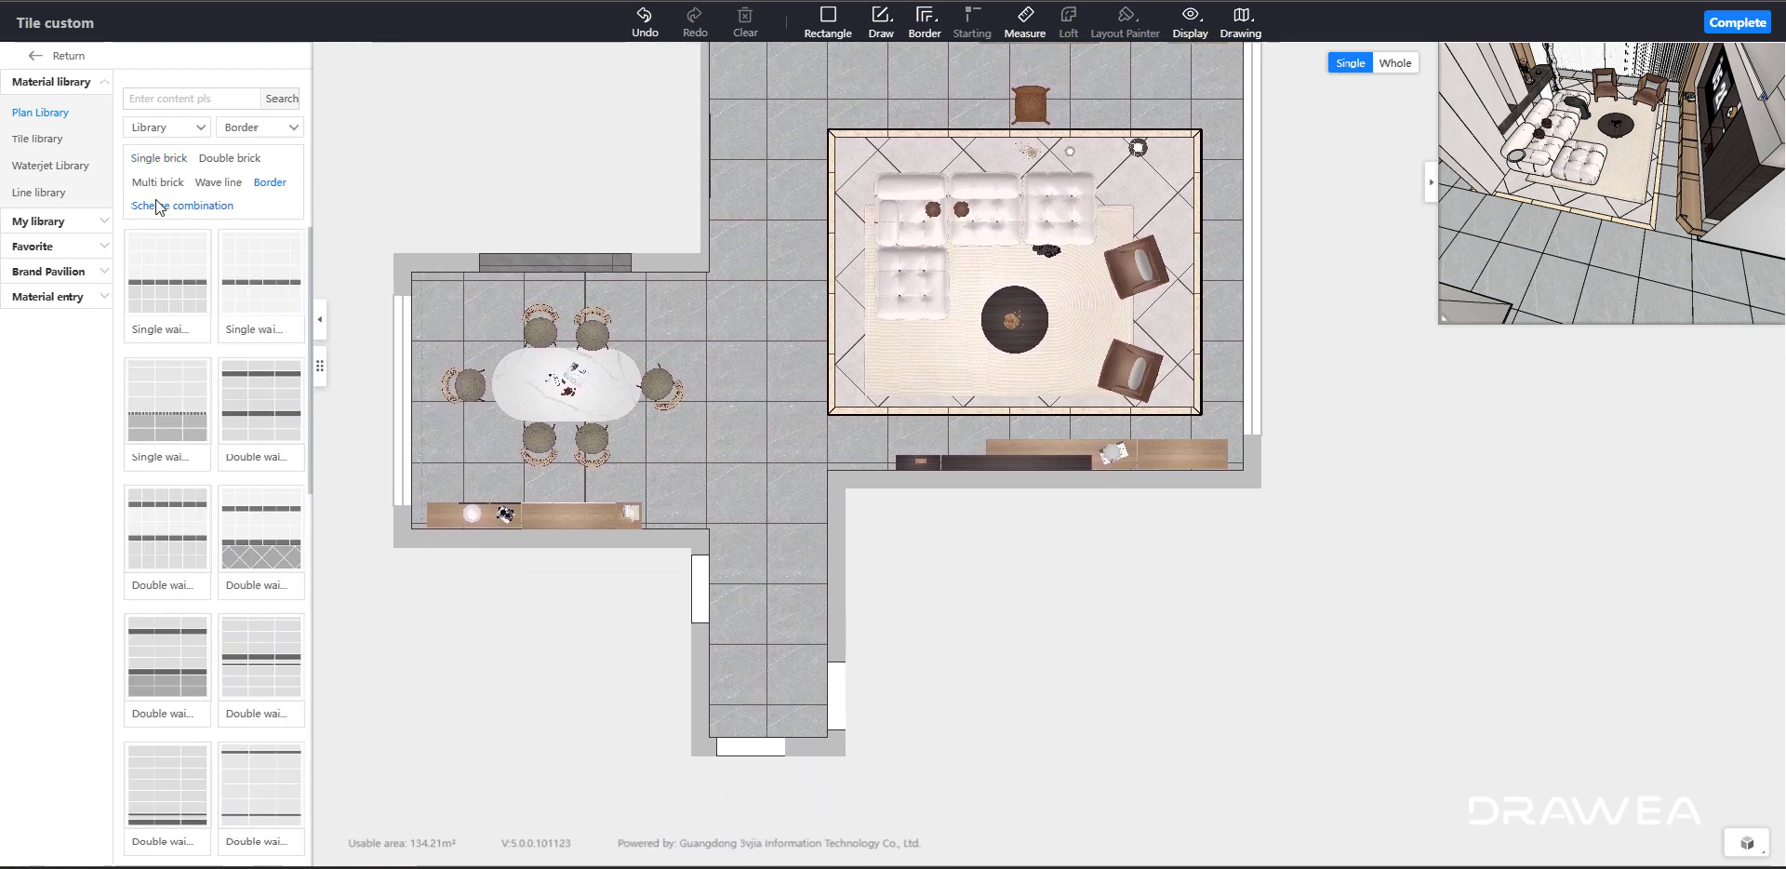
left_click(216, 181)
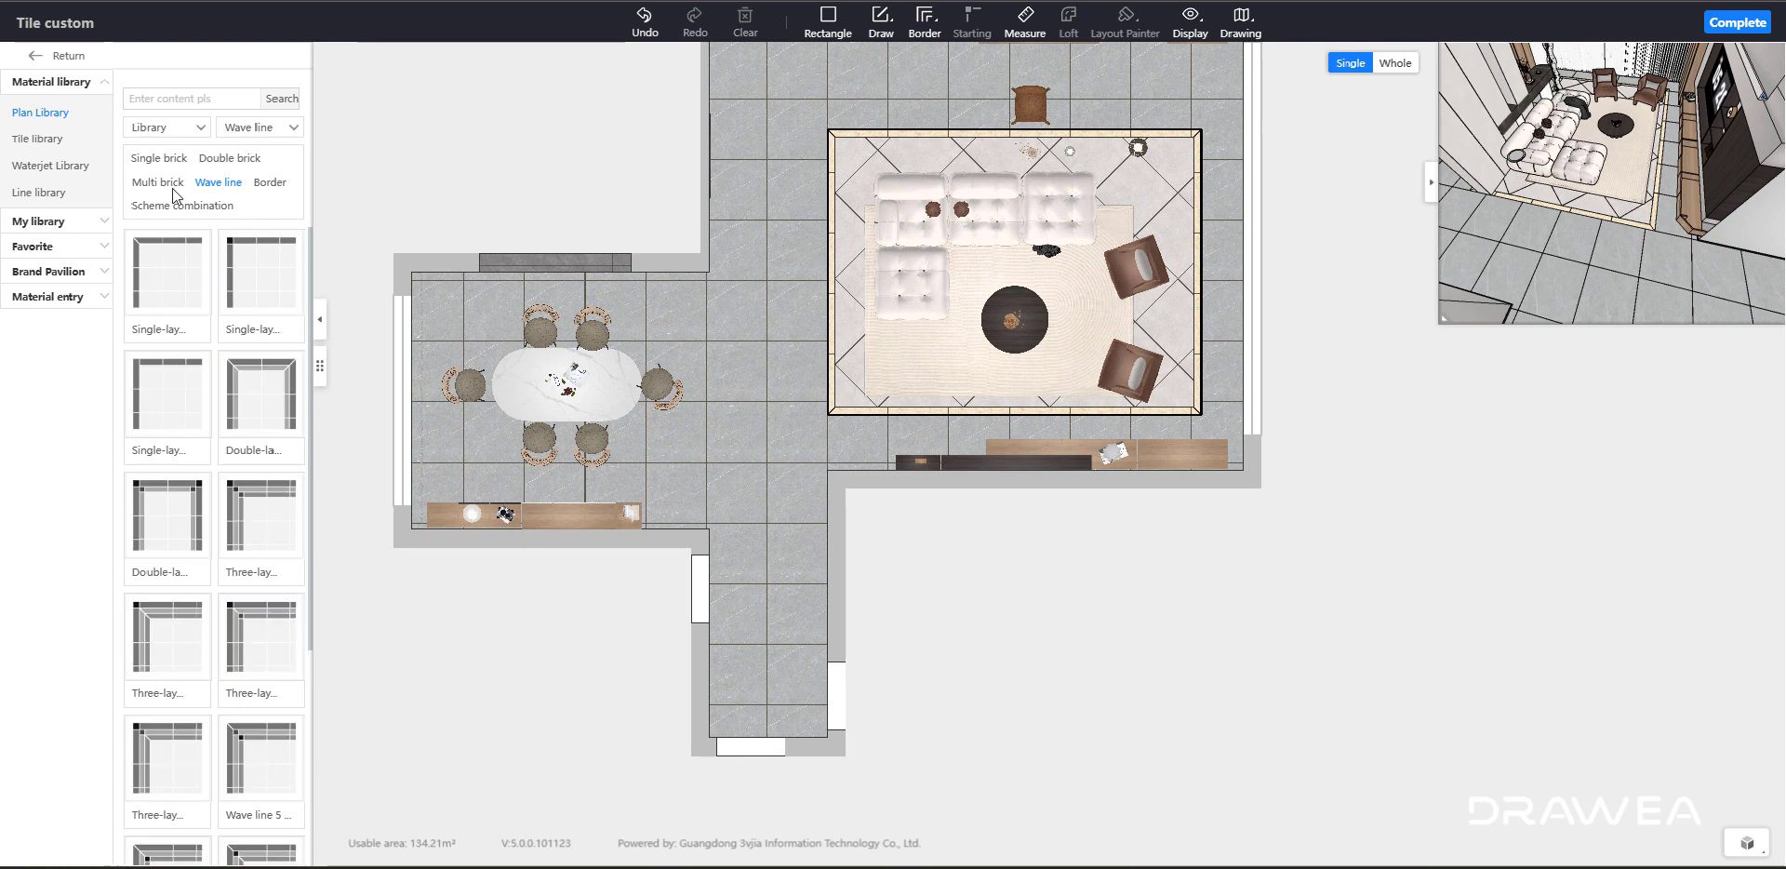
left_click(1395, 62)
left_click_drag(1307, 641, 1202, 389)
scroll(1162, 400, "up", 2)
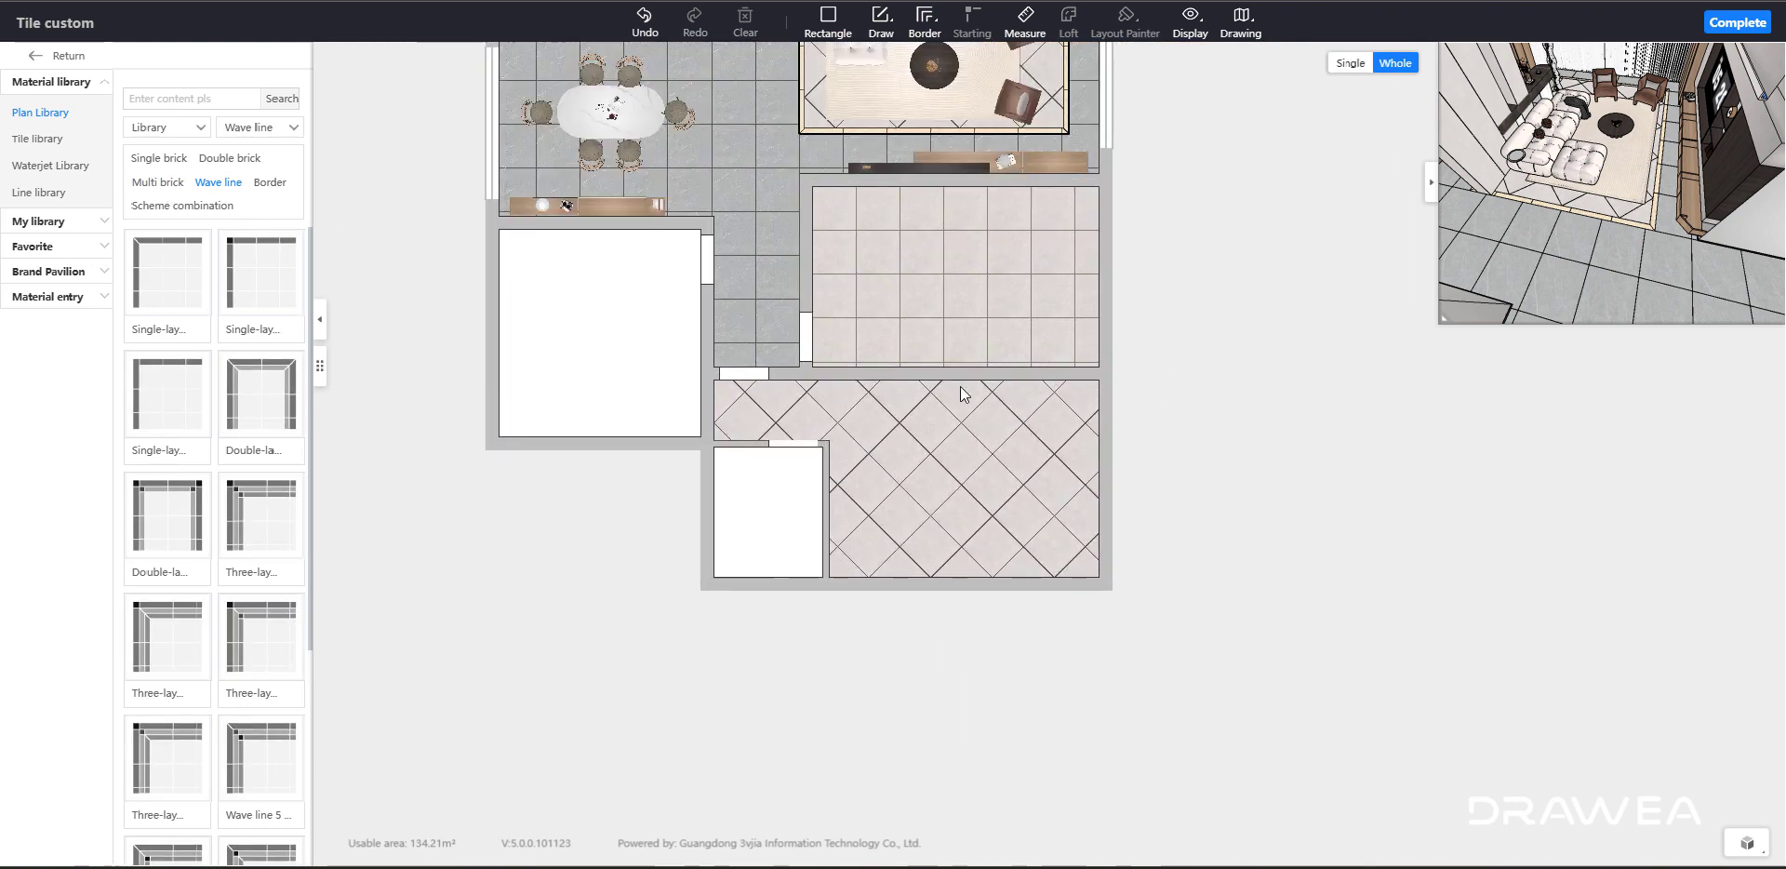
- Apply the double-layer wave line plan to the empty 3700 × 3800 room and view its border in the 3D preview
left_click(623, 292)
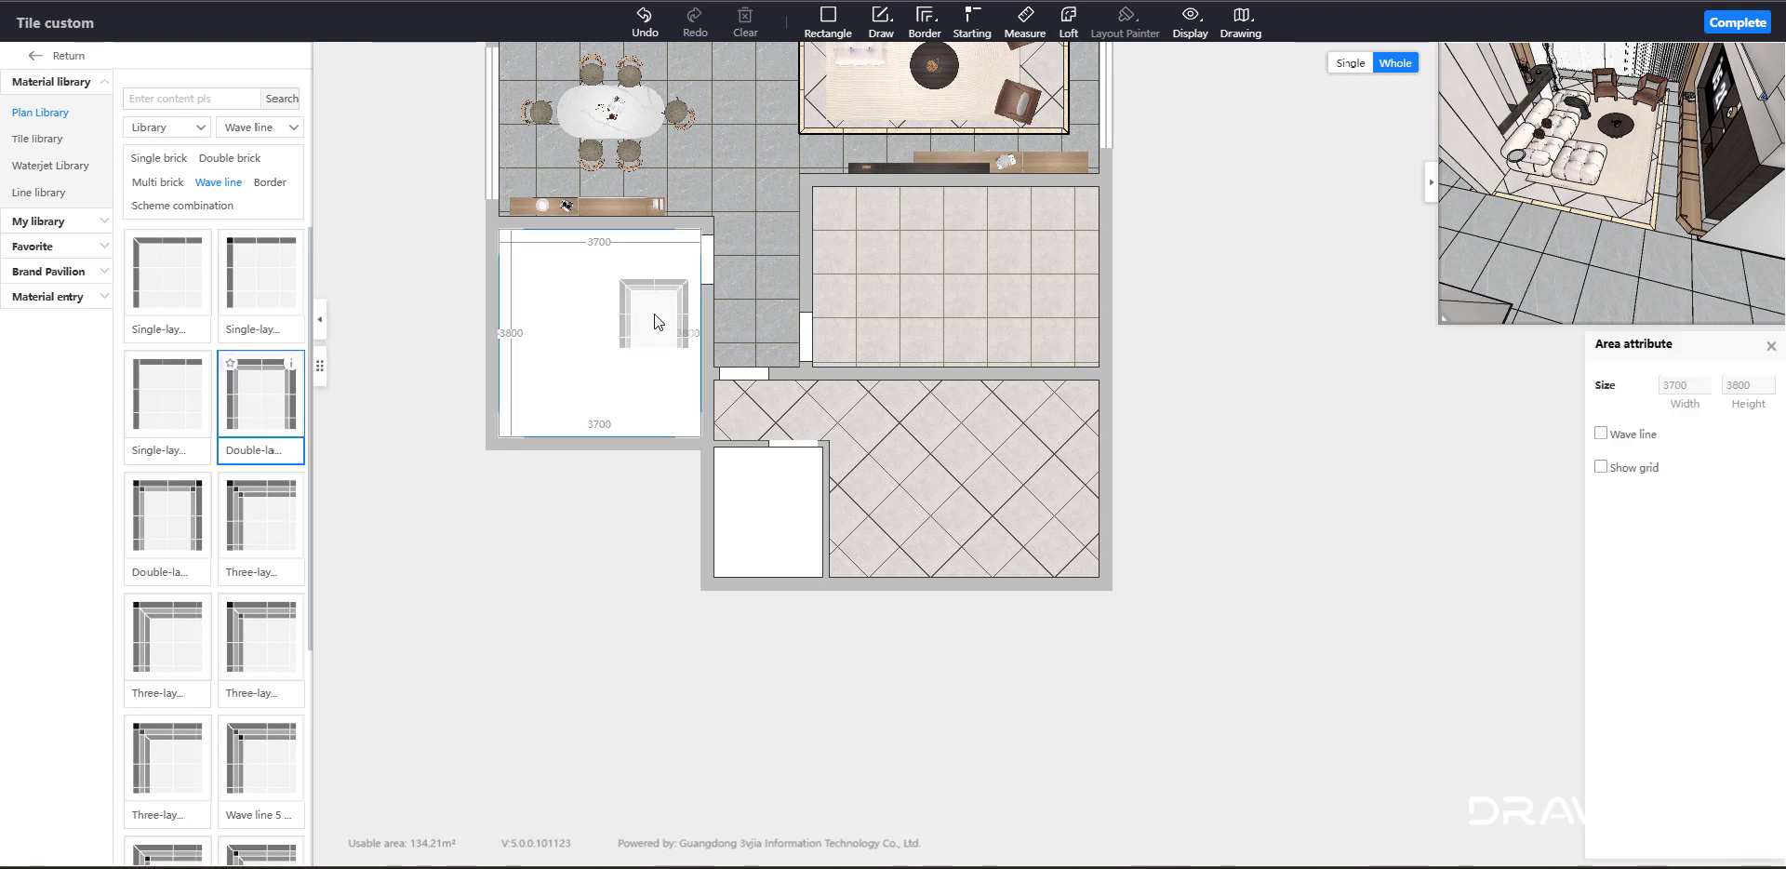
scroll(495, 283, "up", 3)
scroll(604, 294, "up", 3)
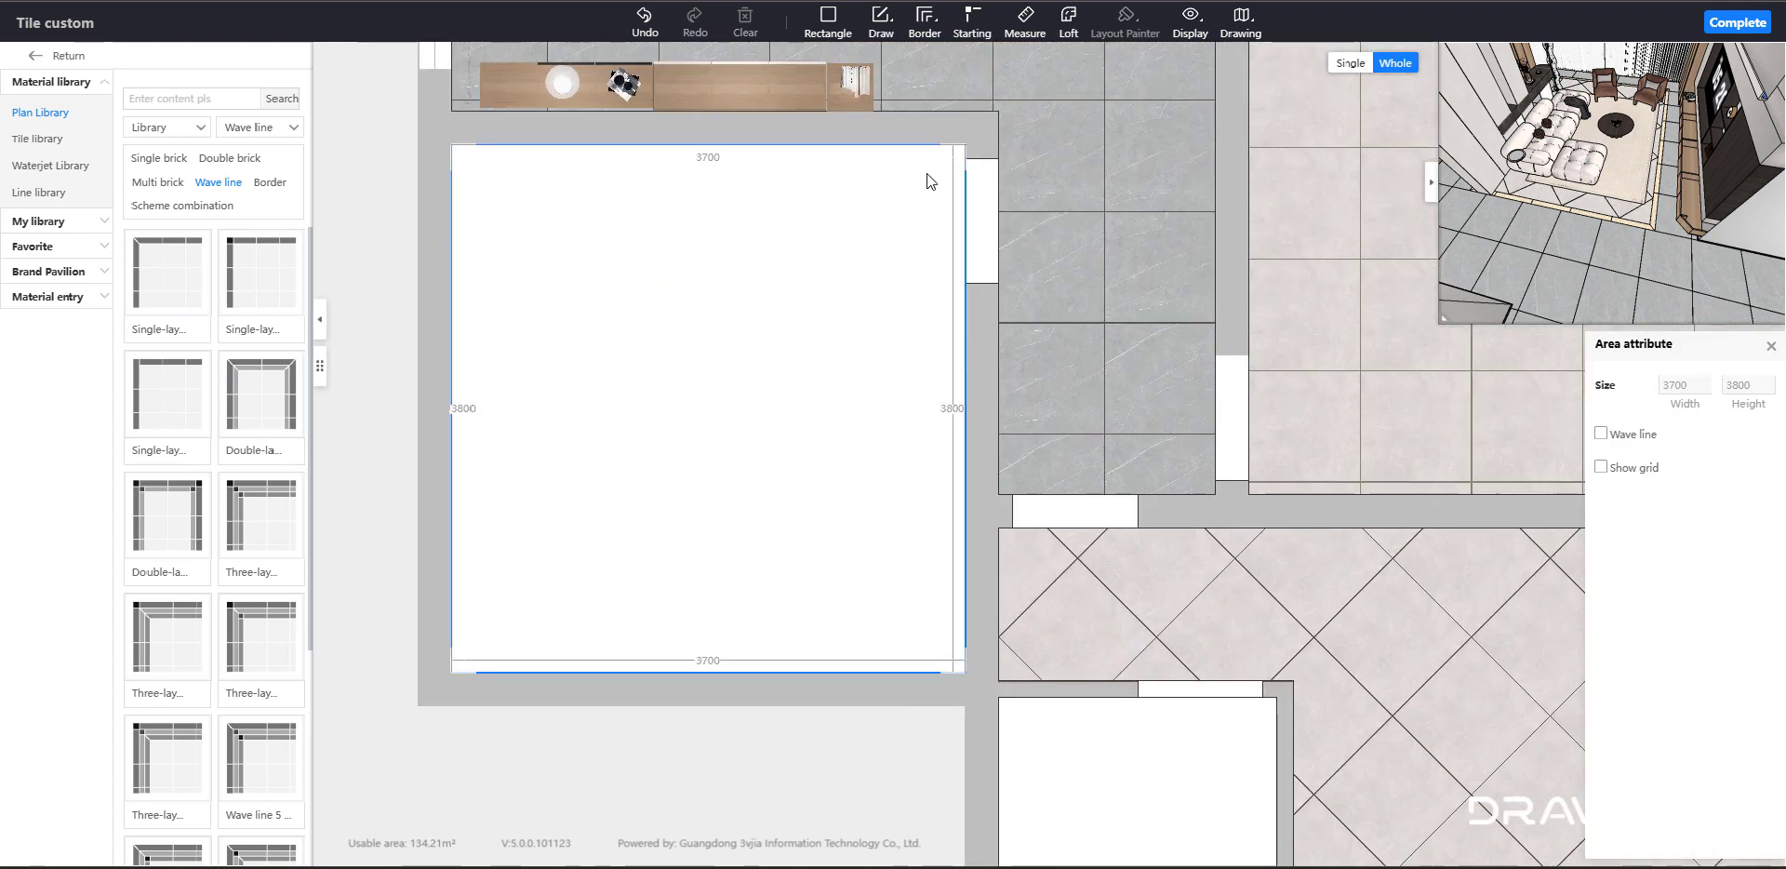
left_click_drag(1503, 238, 1588, 199)
left_click_drag(1700, 253, 1542, 147)
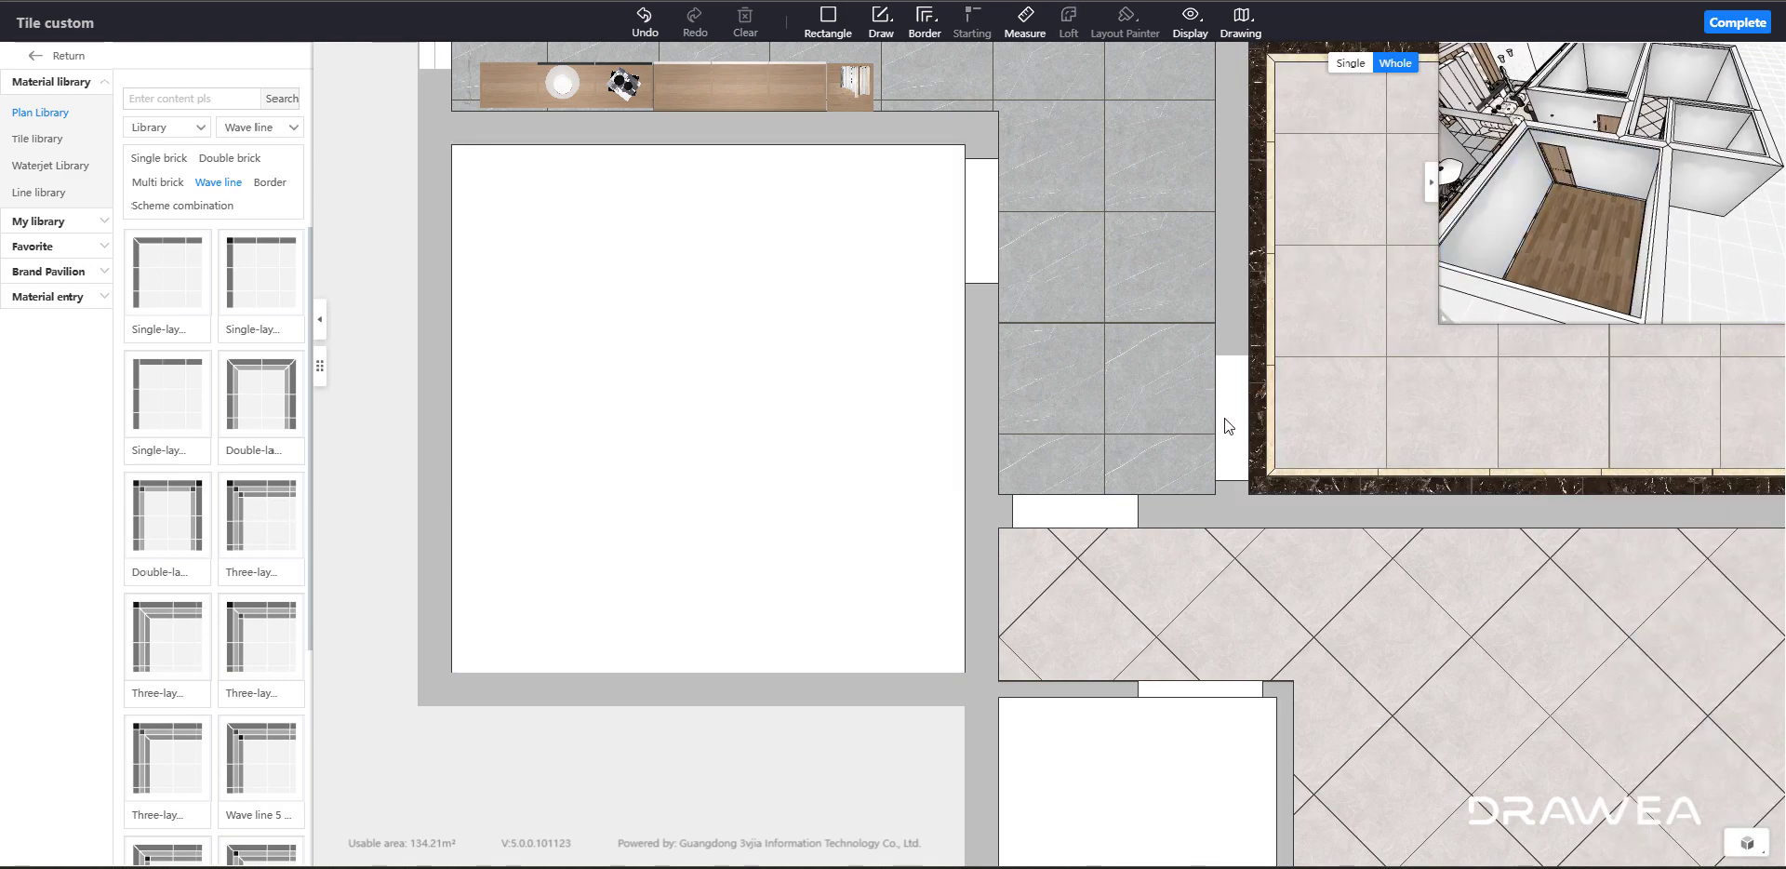
left_click(237, 388)
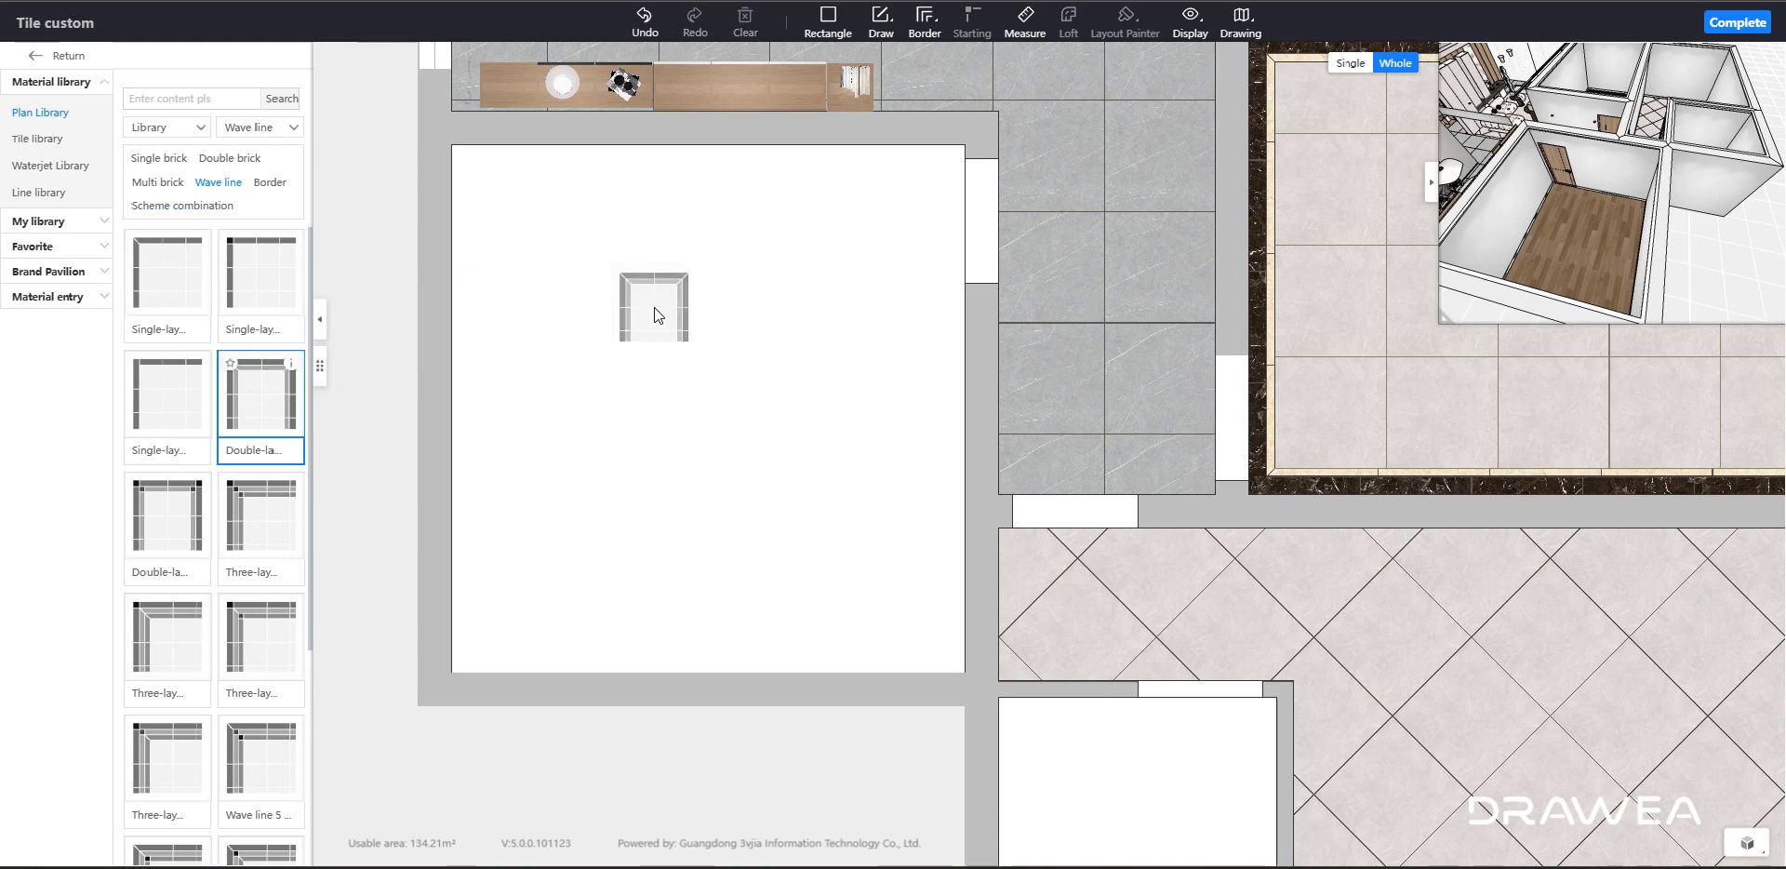
left_click(655, 307)
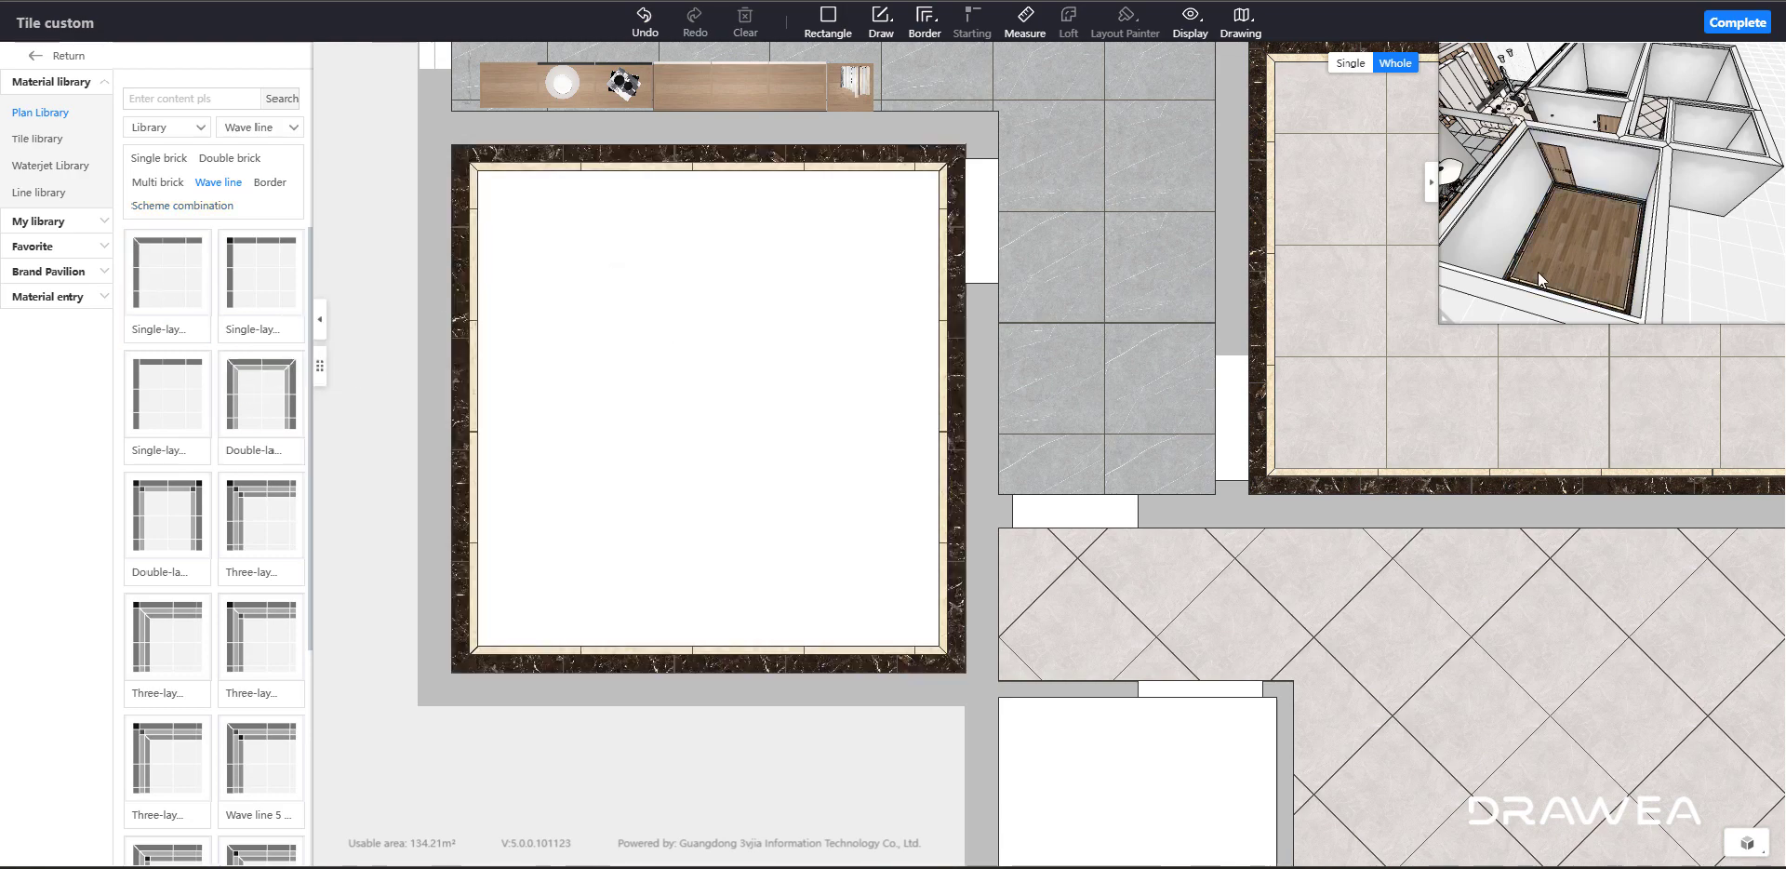
scroll(1537, 269, "up", 3)
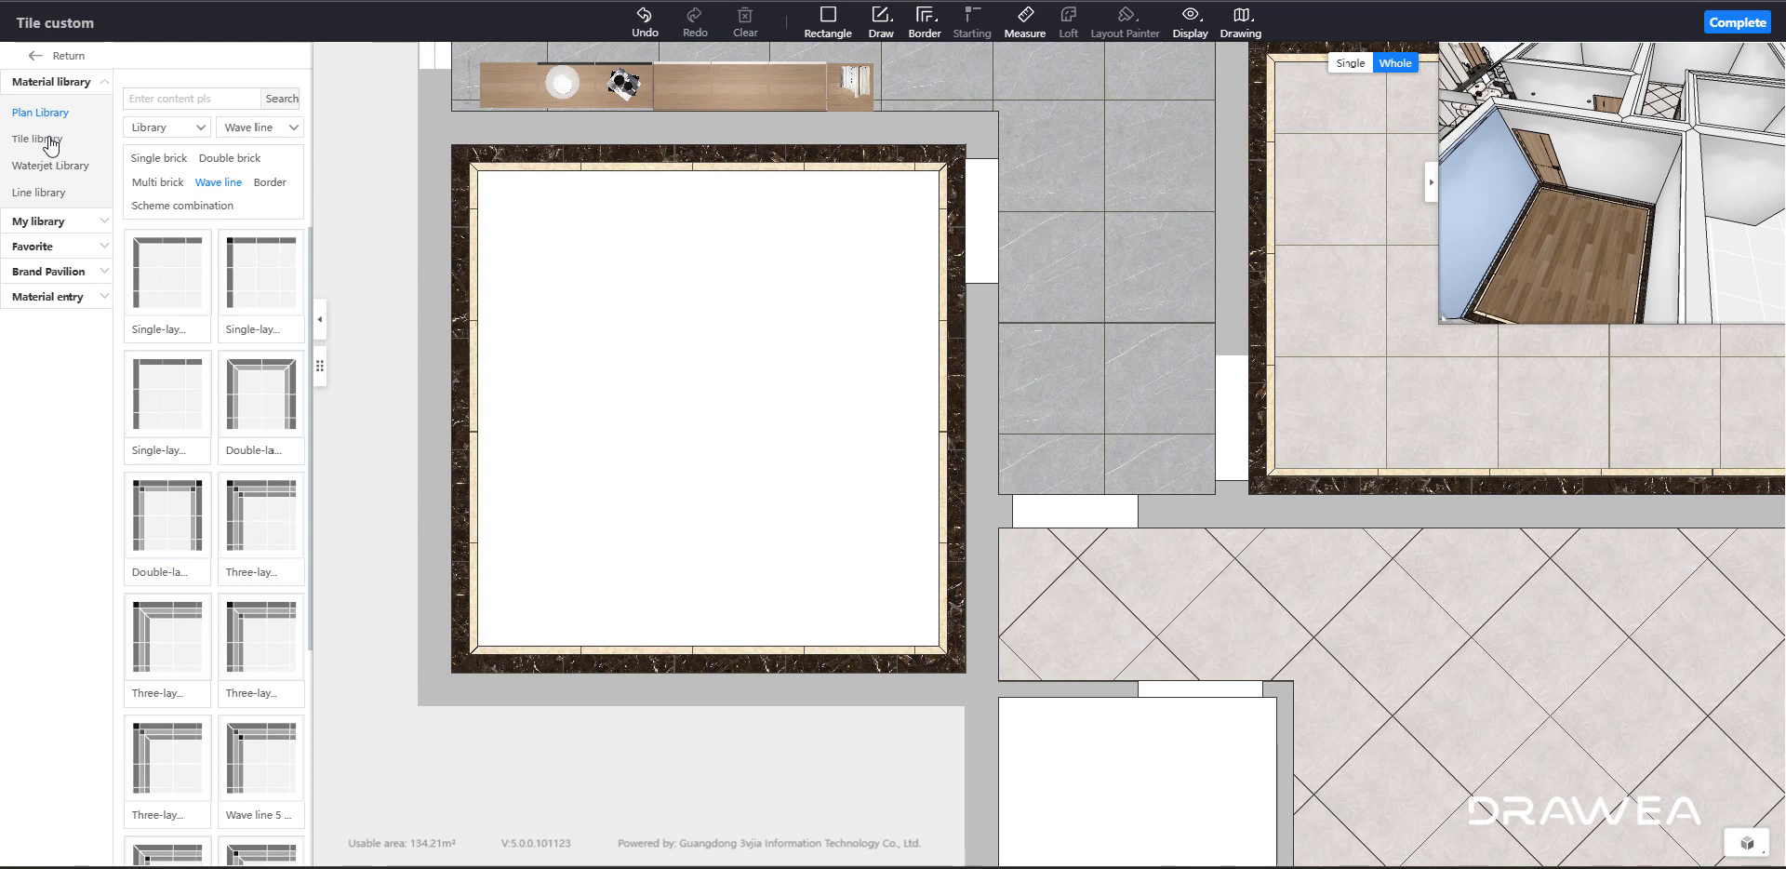
- Pave the area inside the room's border with the triangular windmill plan from the Double brick category
left_click(155, 158)
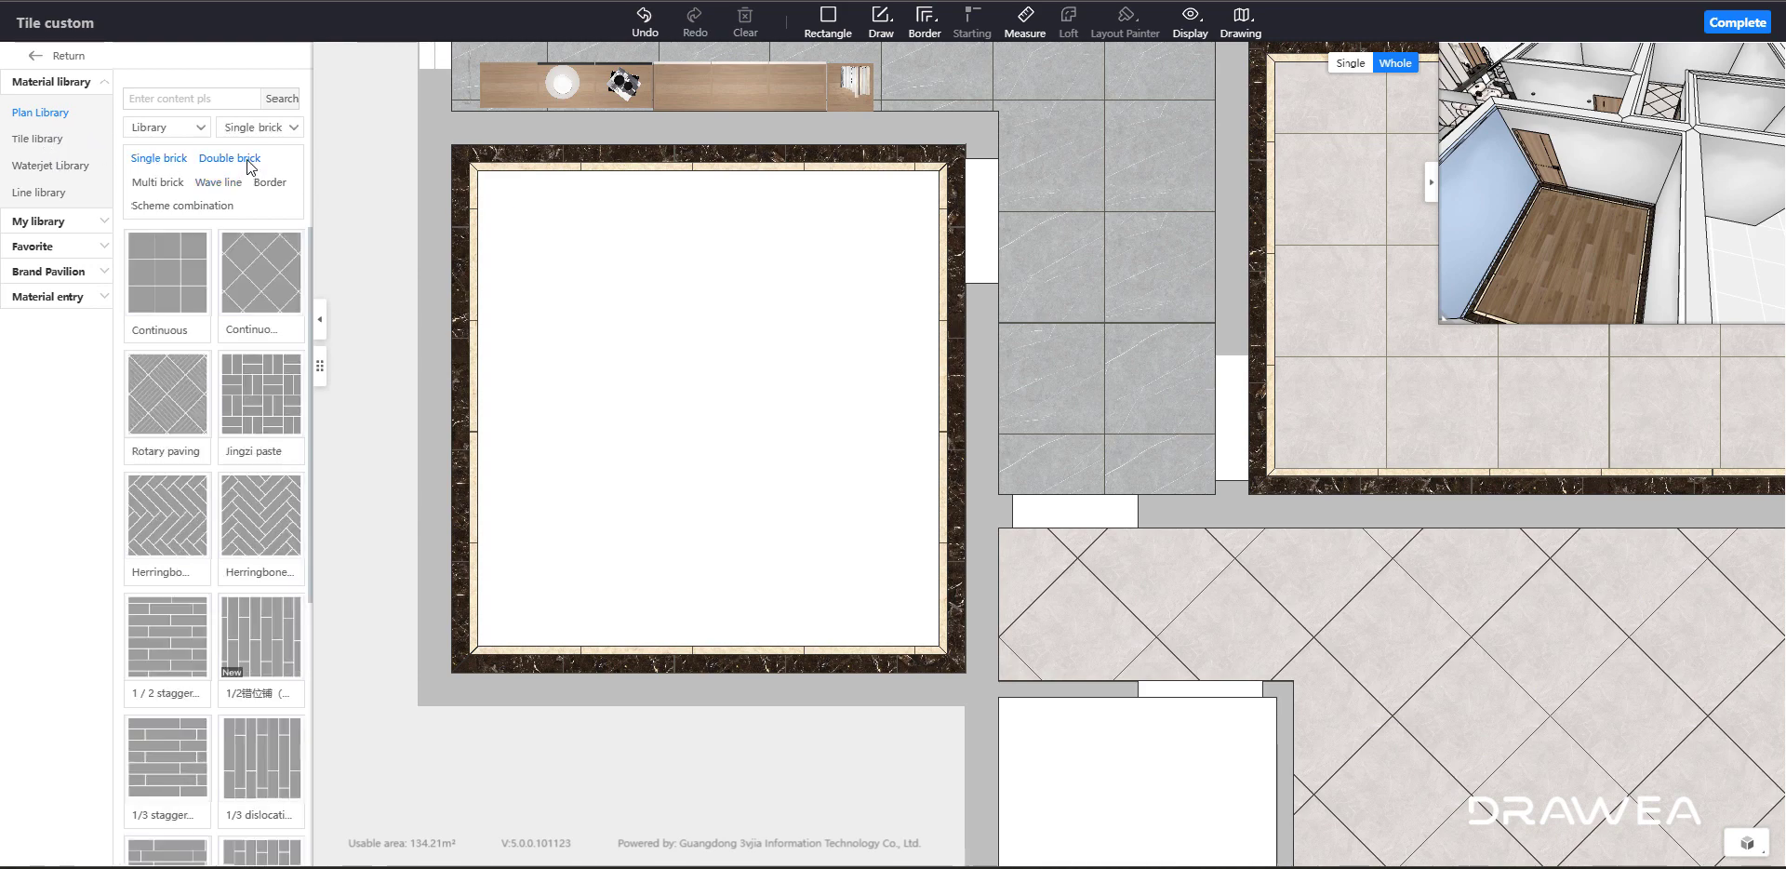
left_click(233, 160)
left_click(167, 392)
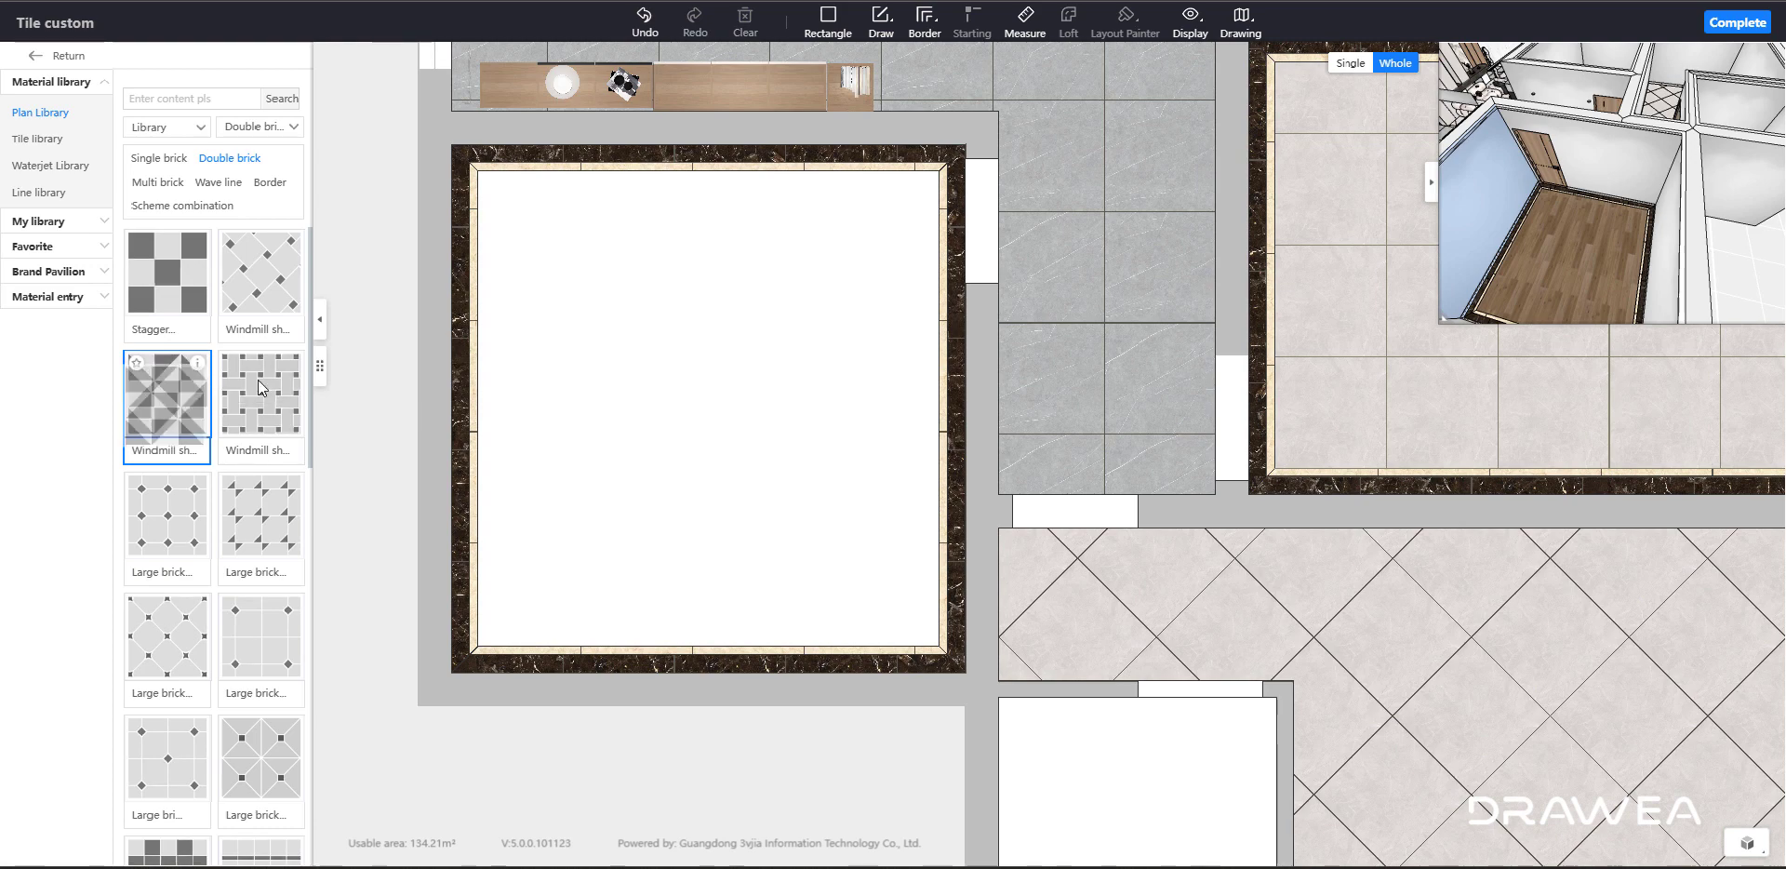
left_click(574, 409)
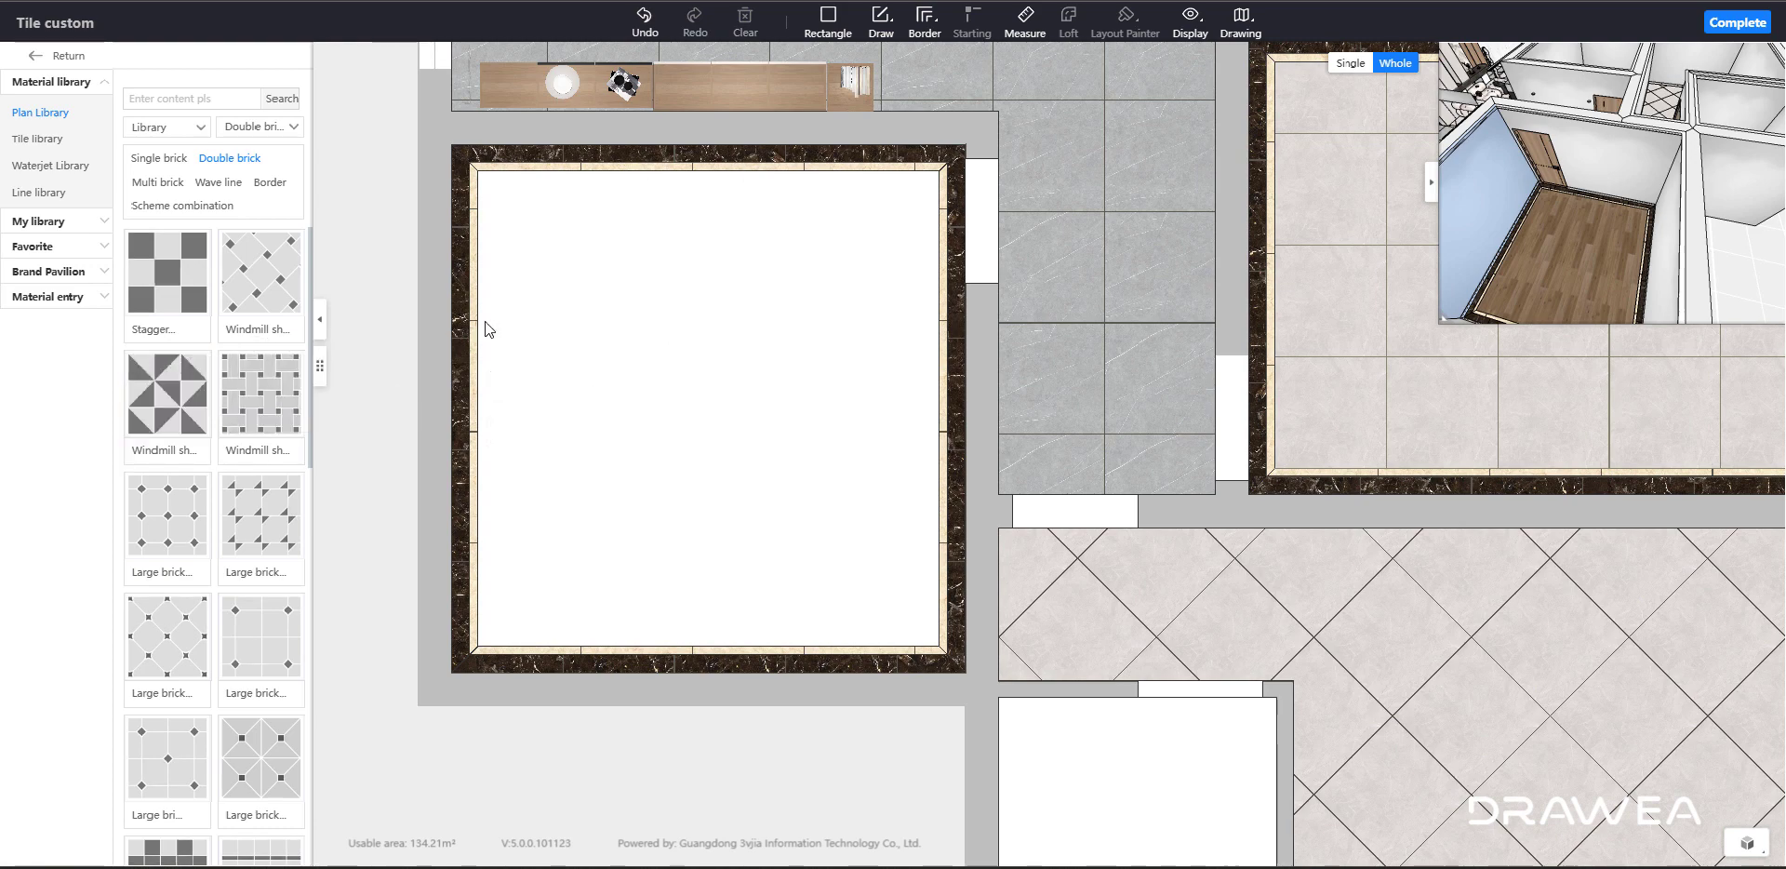
left_click(153, 400)
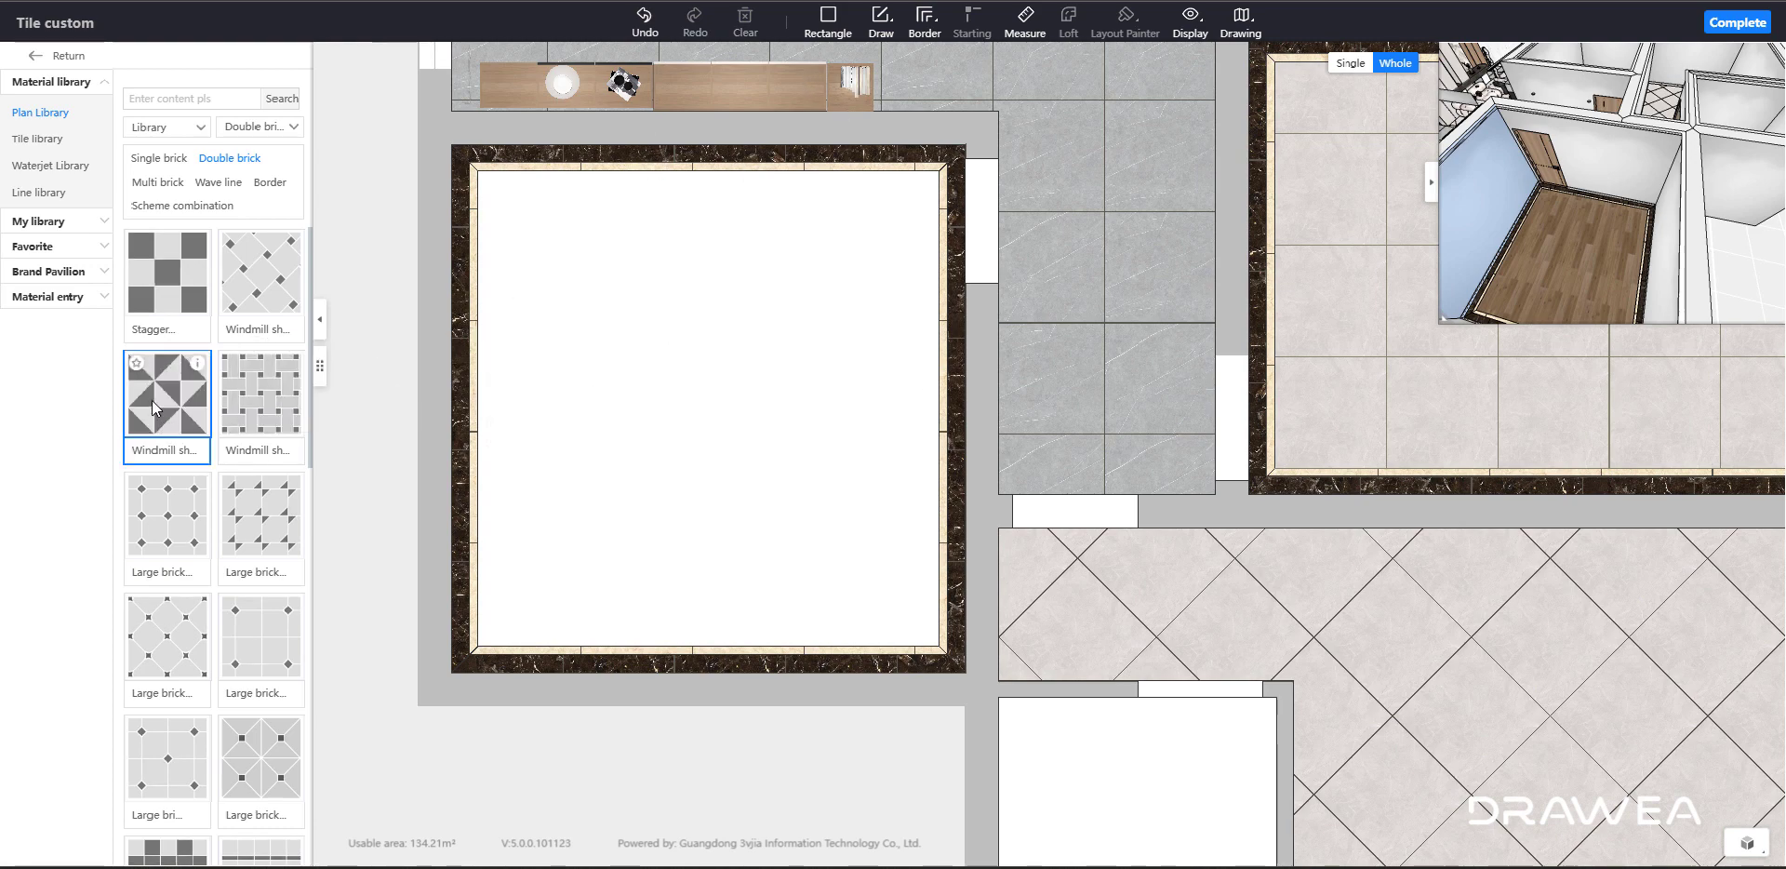
left_click(718, 304)
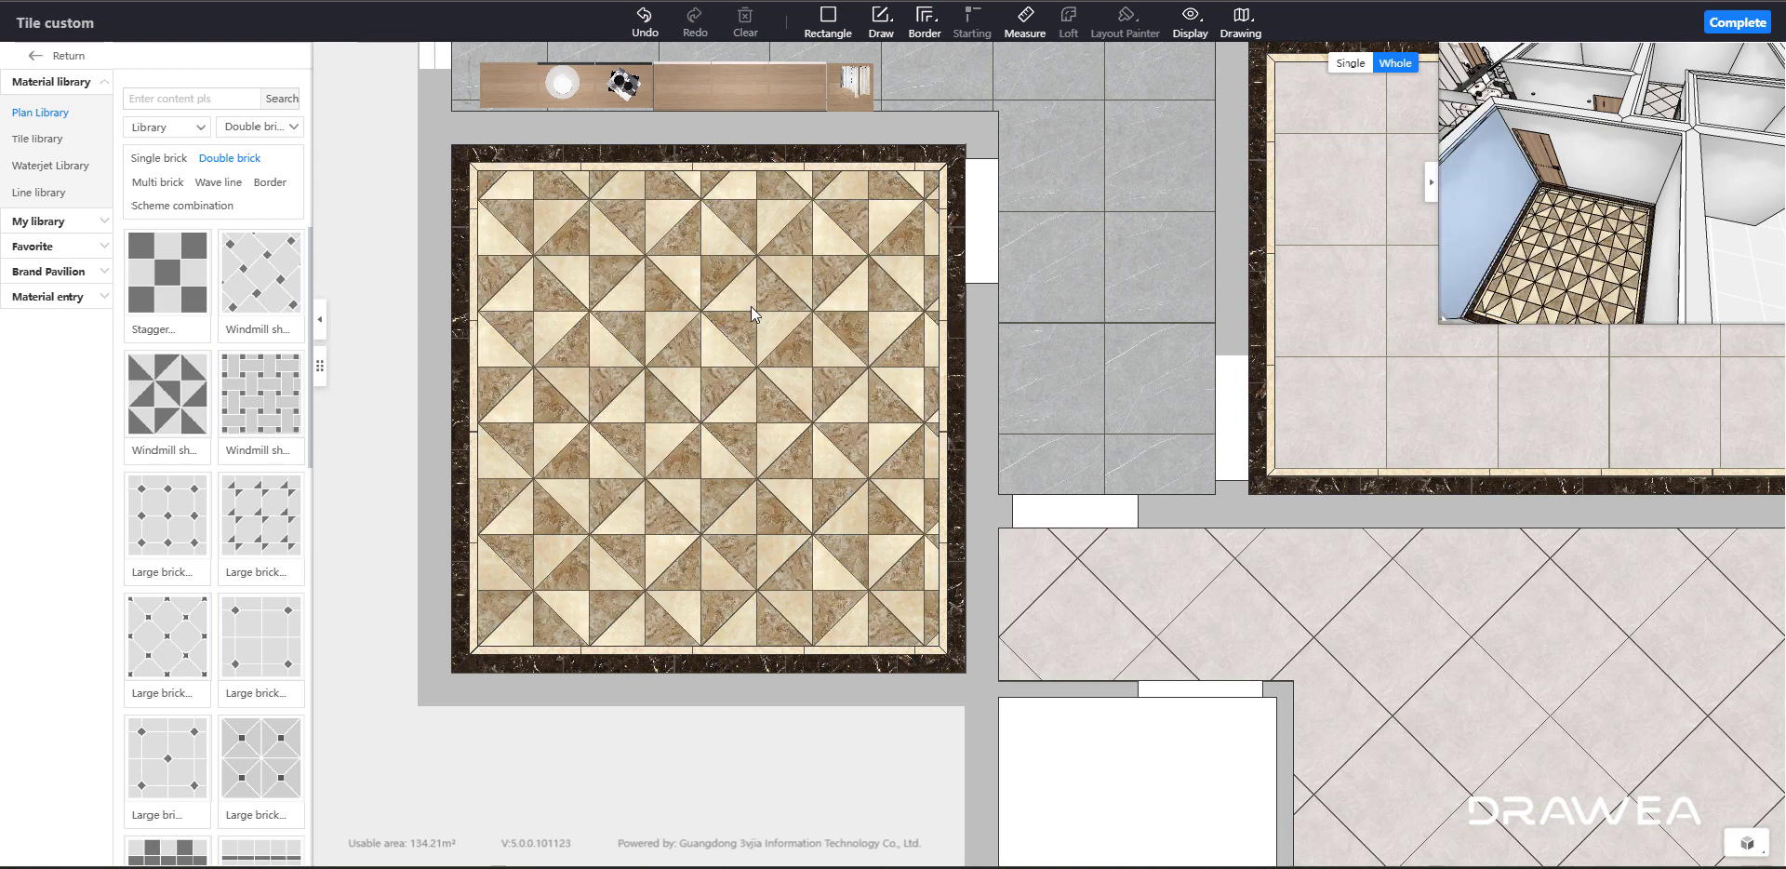
- Browse the tile library's Glazed tile, Antique brick, Wood blocks and wooden floor categories for a suitable tile
left_click(33, 142)
scroll(878, 536, "up", 6)
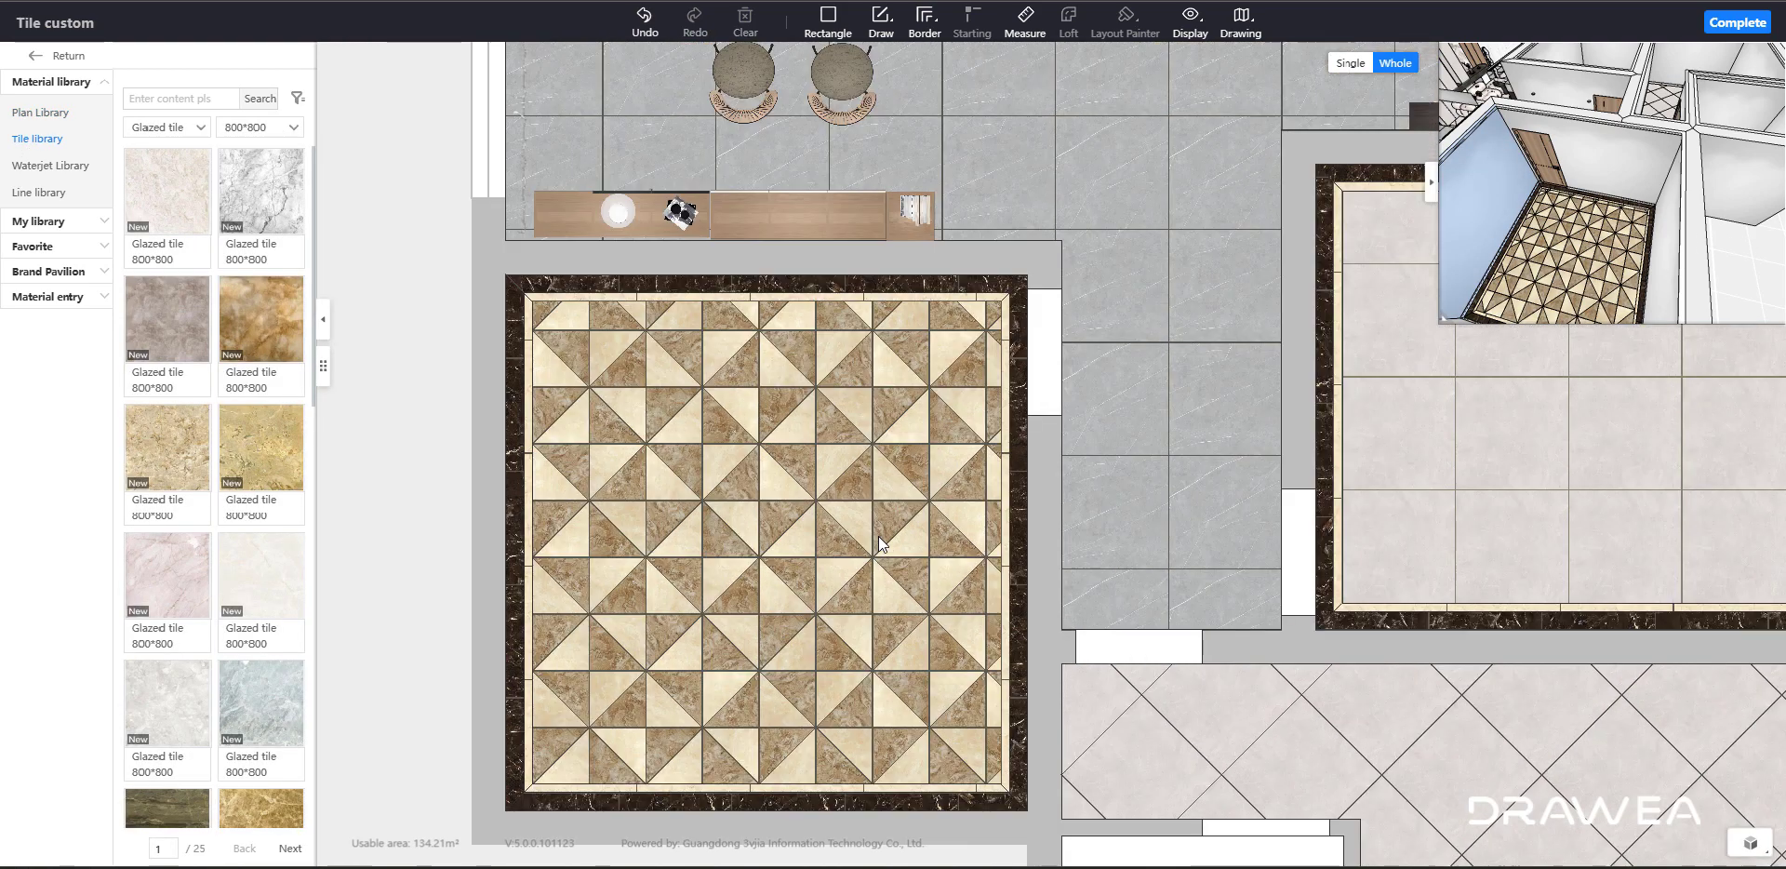
left_click(173, 127)
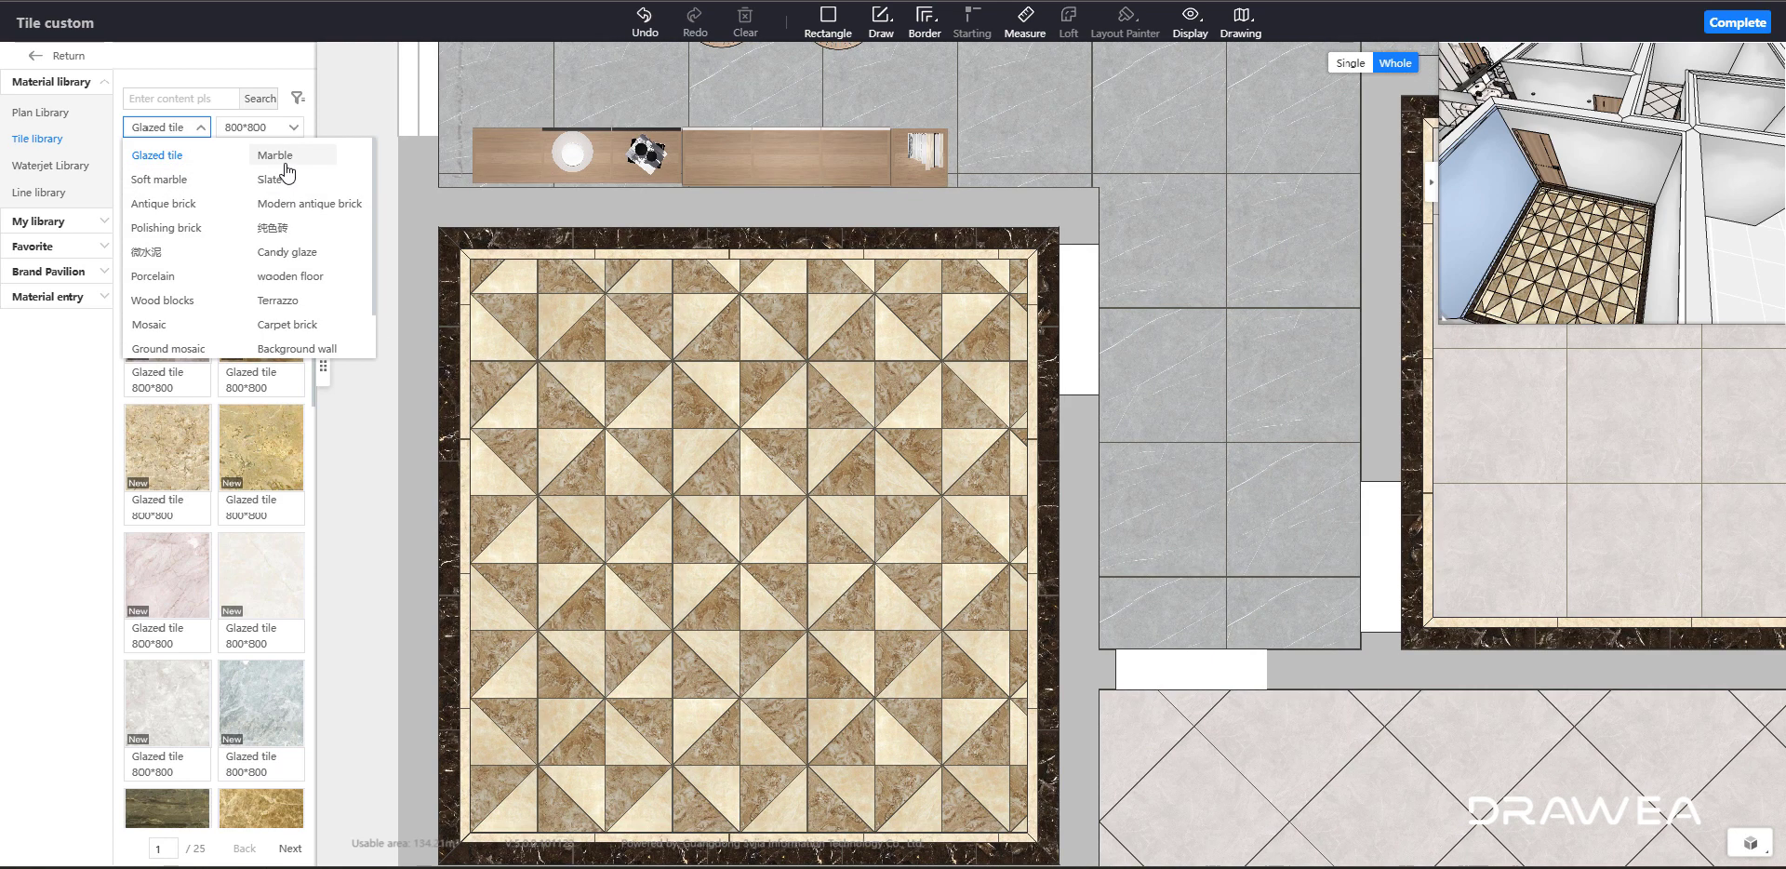
scroll(232, 395, "down", 10)
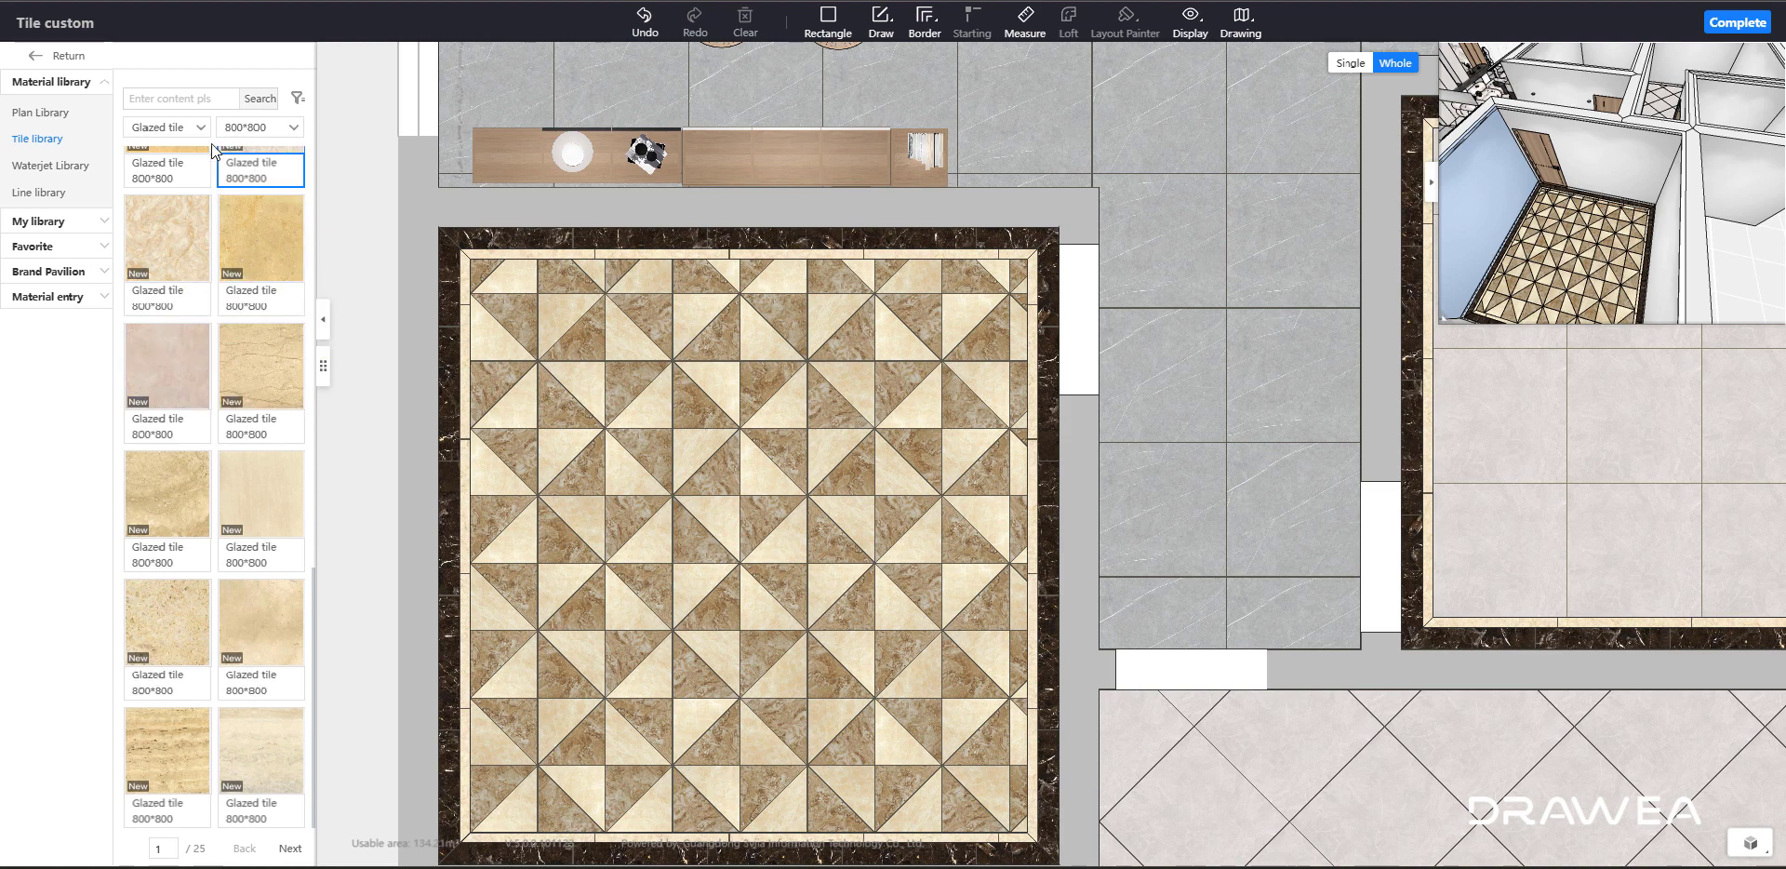
left_click(249, 127)
left_click(172, 127)
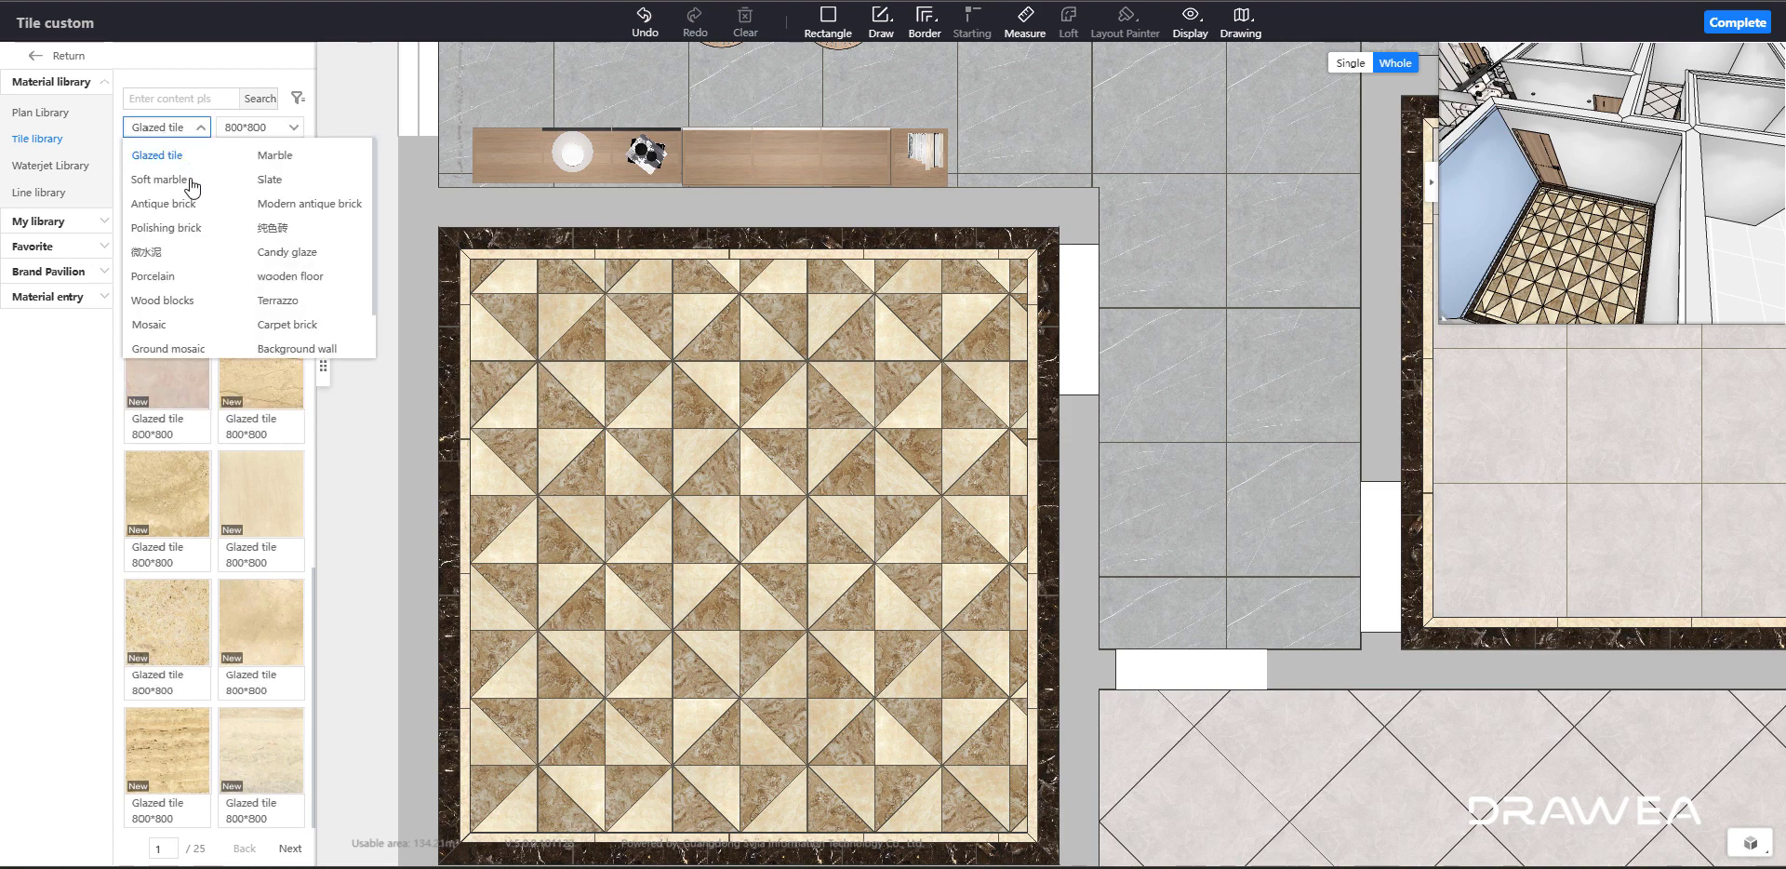
left_click(172, 204)
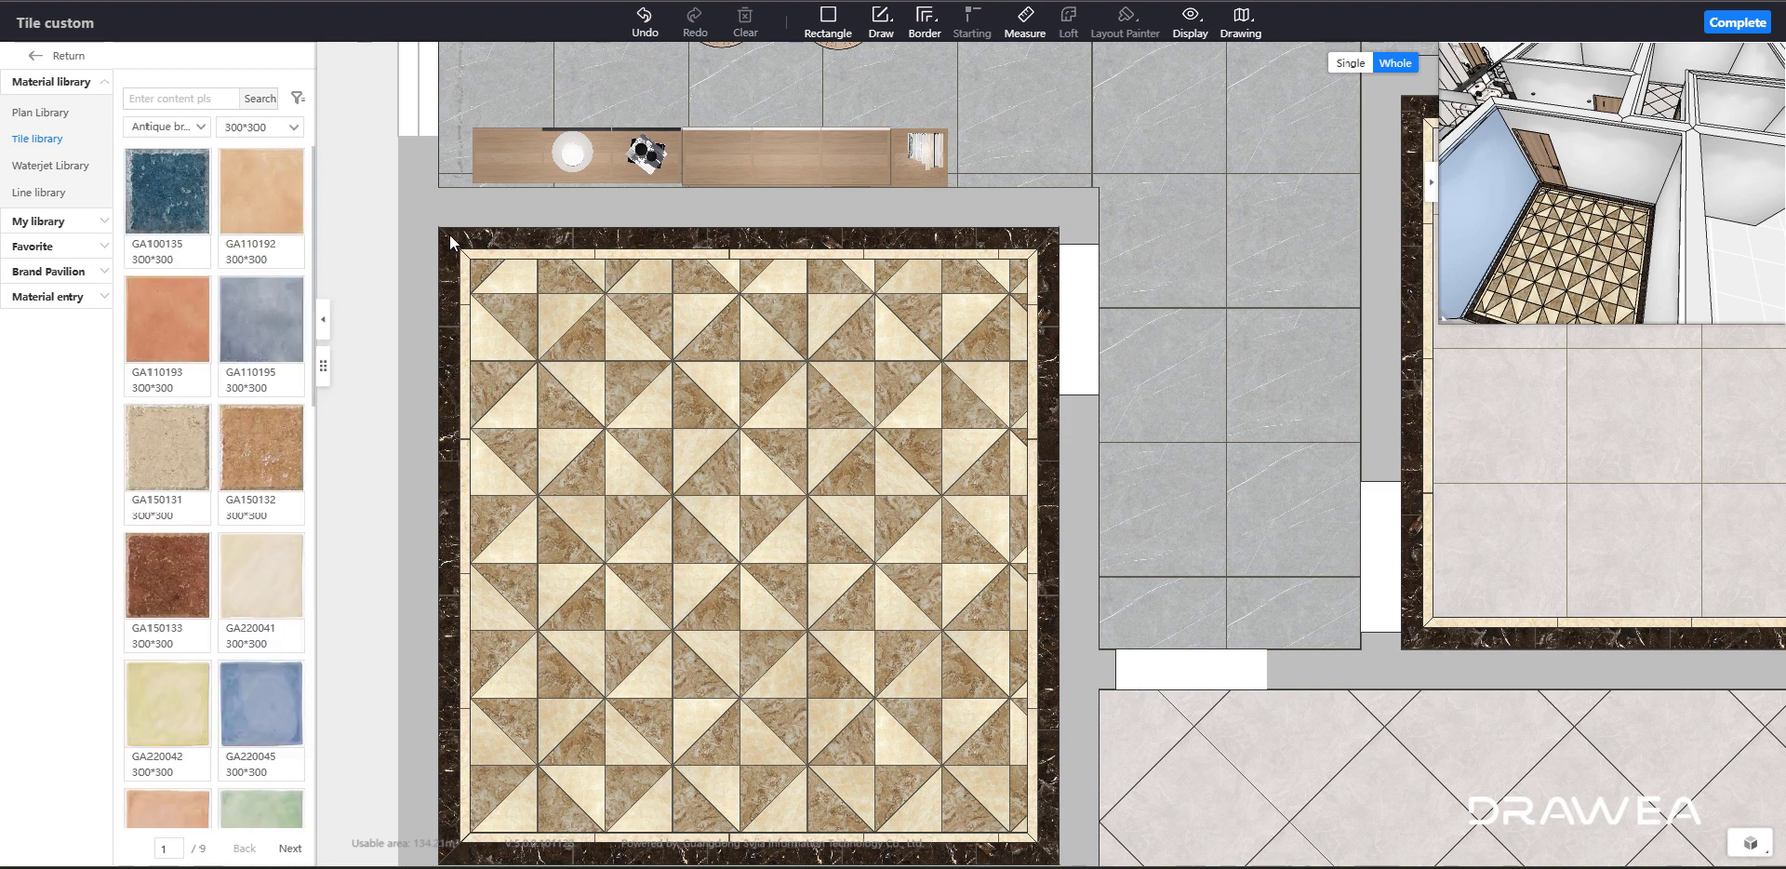
left_click(176, 130)
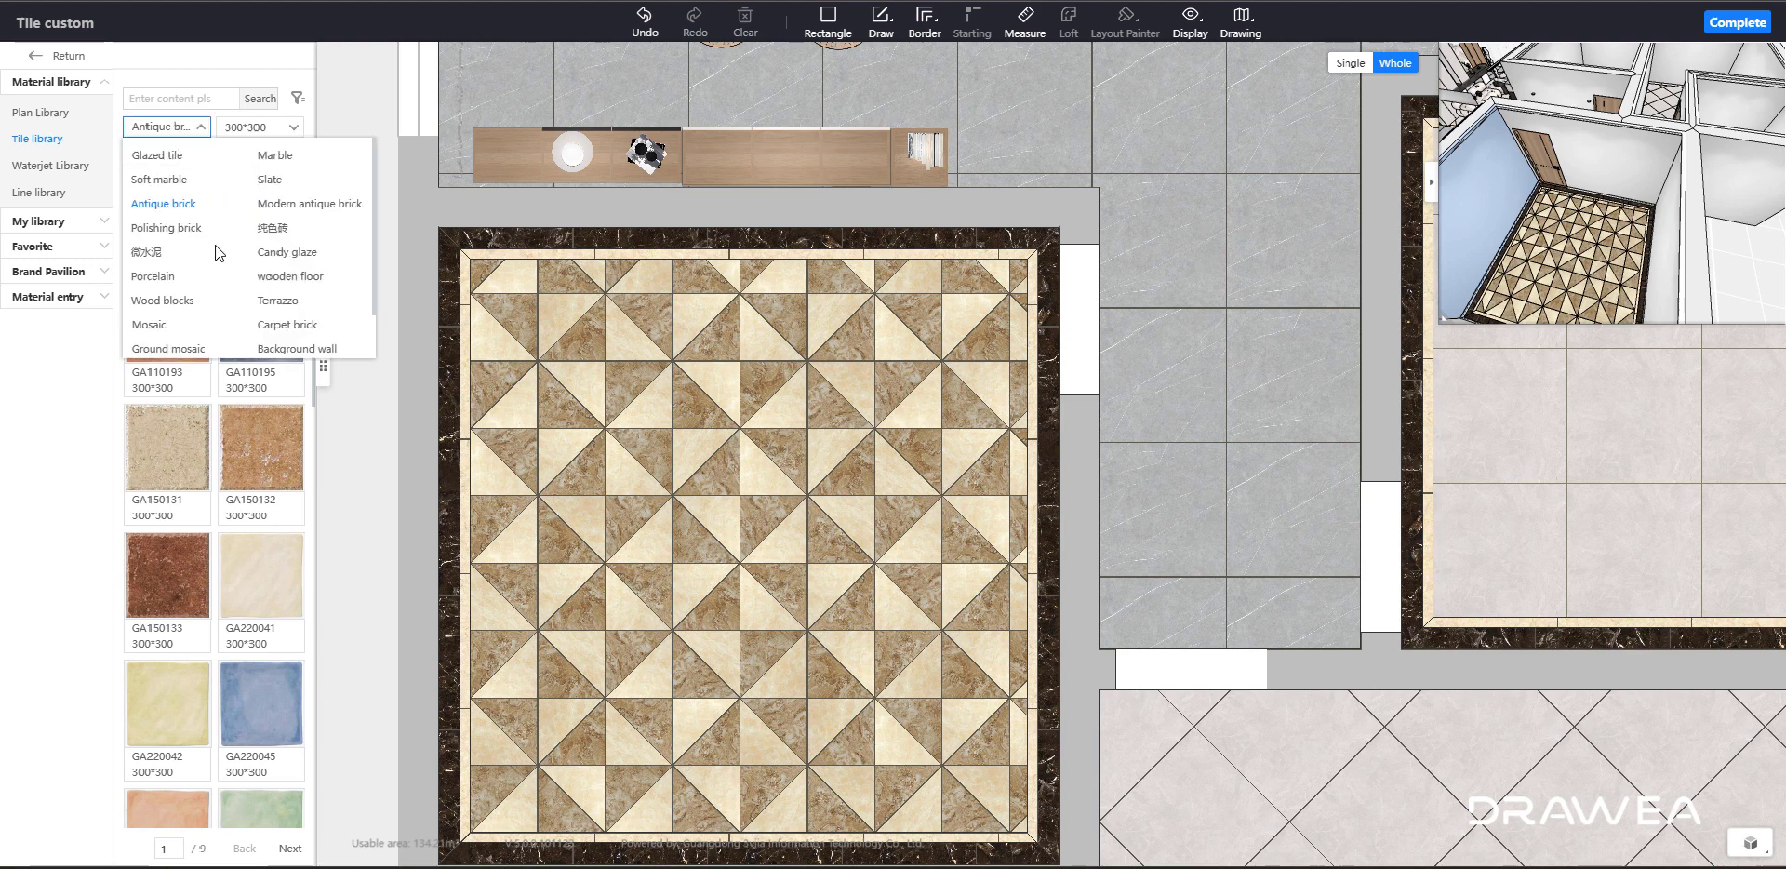
left_click(177, 307)
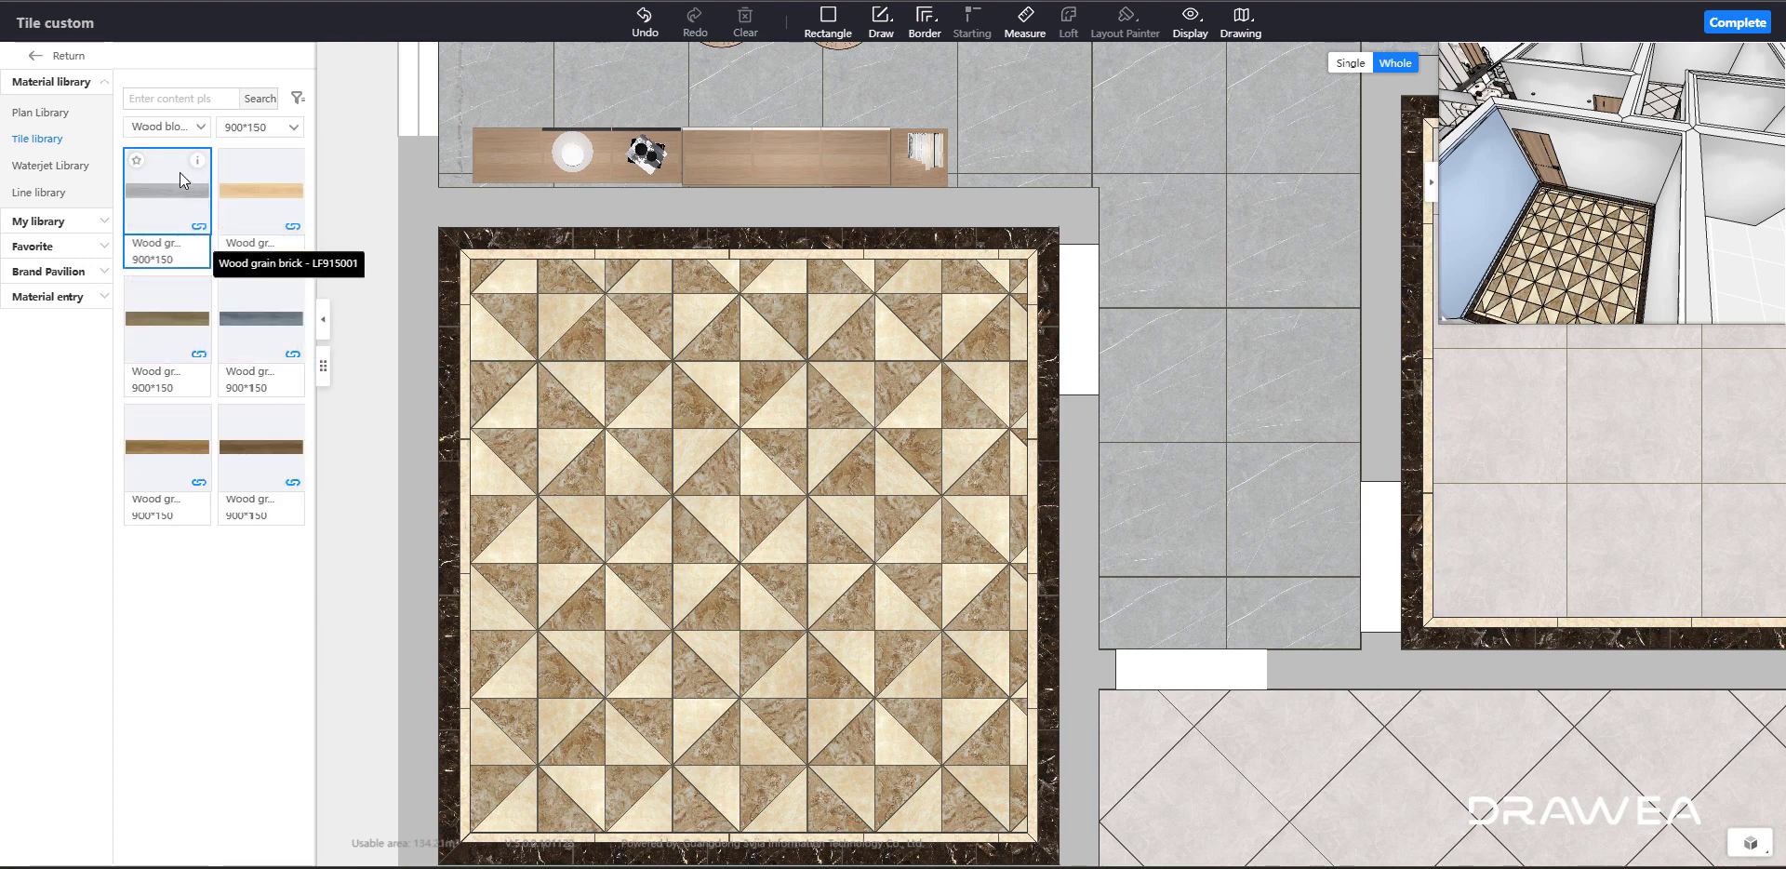
left_click(160, 126)
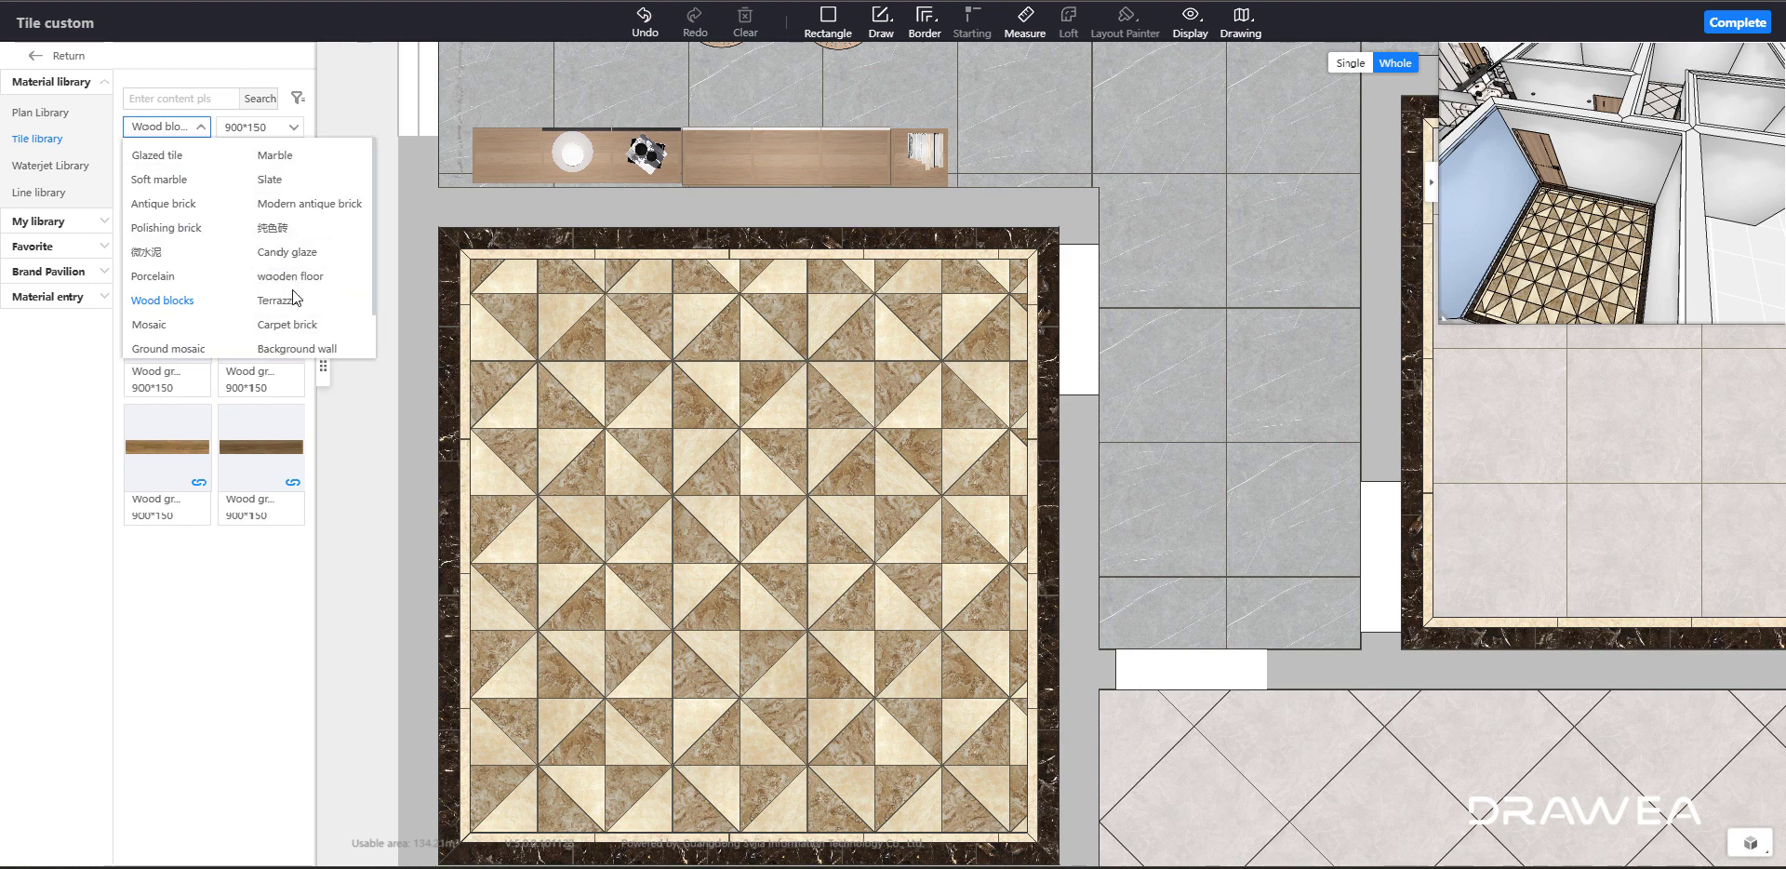
left_click(283, 276)
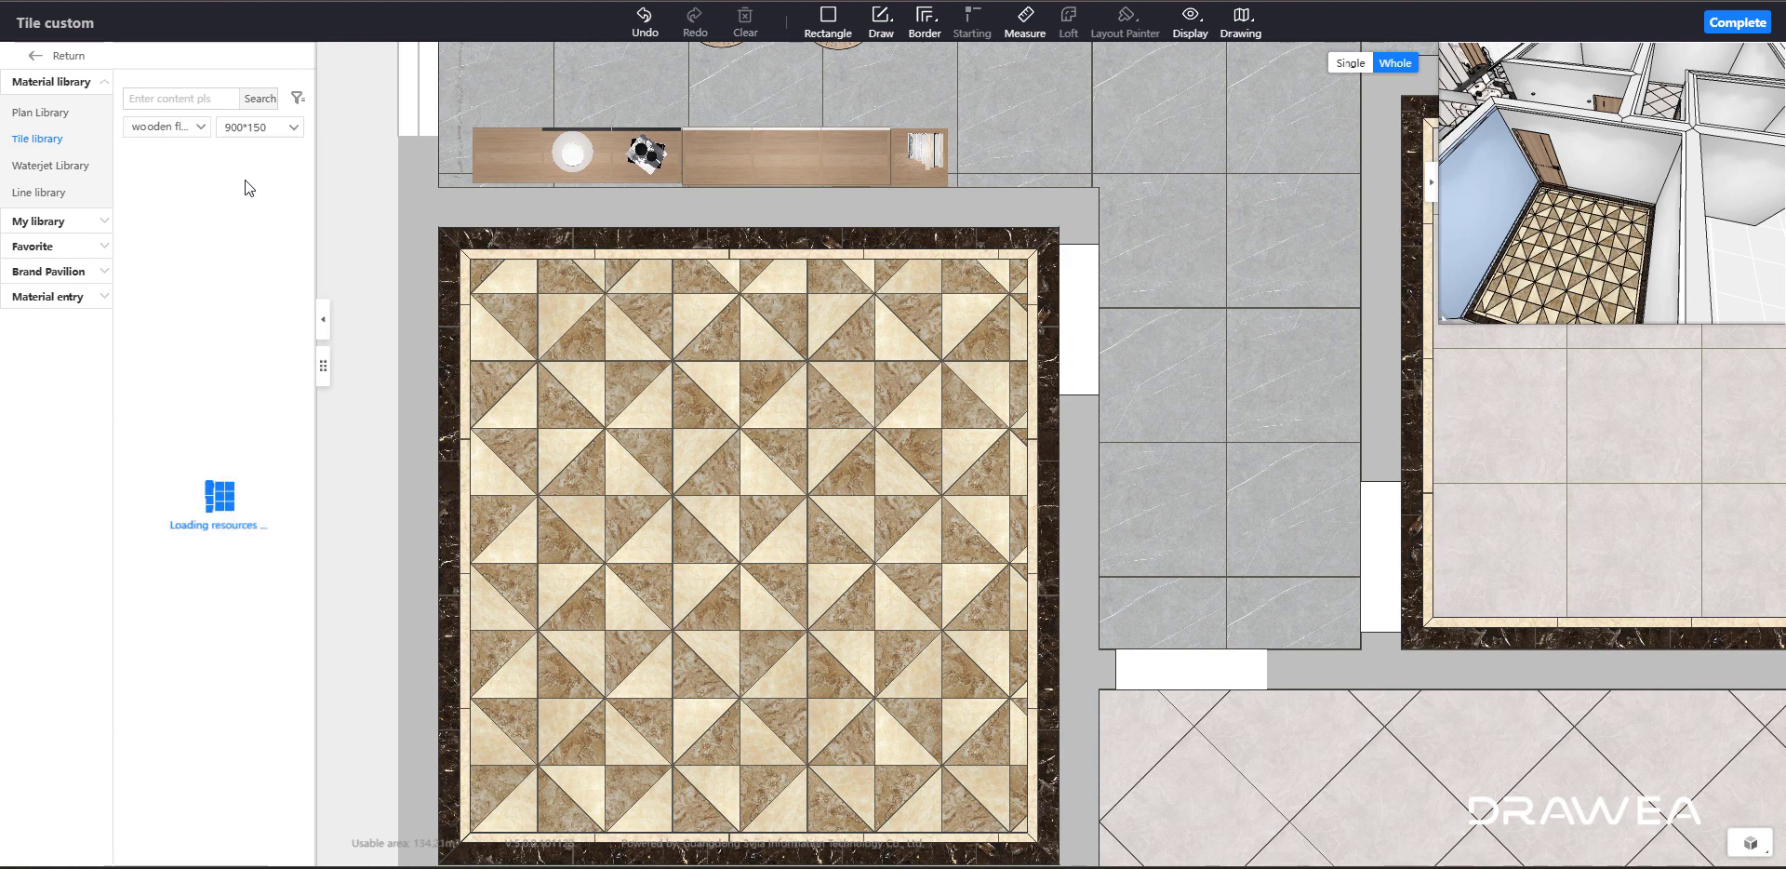
- Apply an 800*2600 tile from the Slate category to the windmill paving, keeping the original tile size
left_click(199, 129)
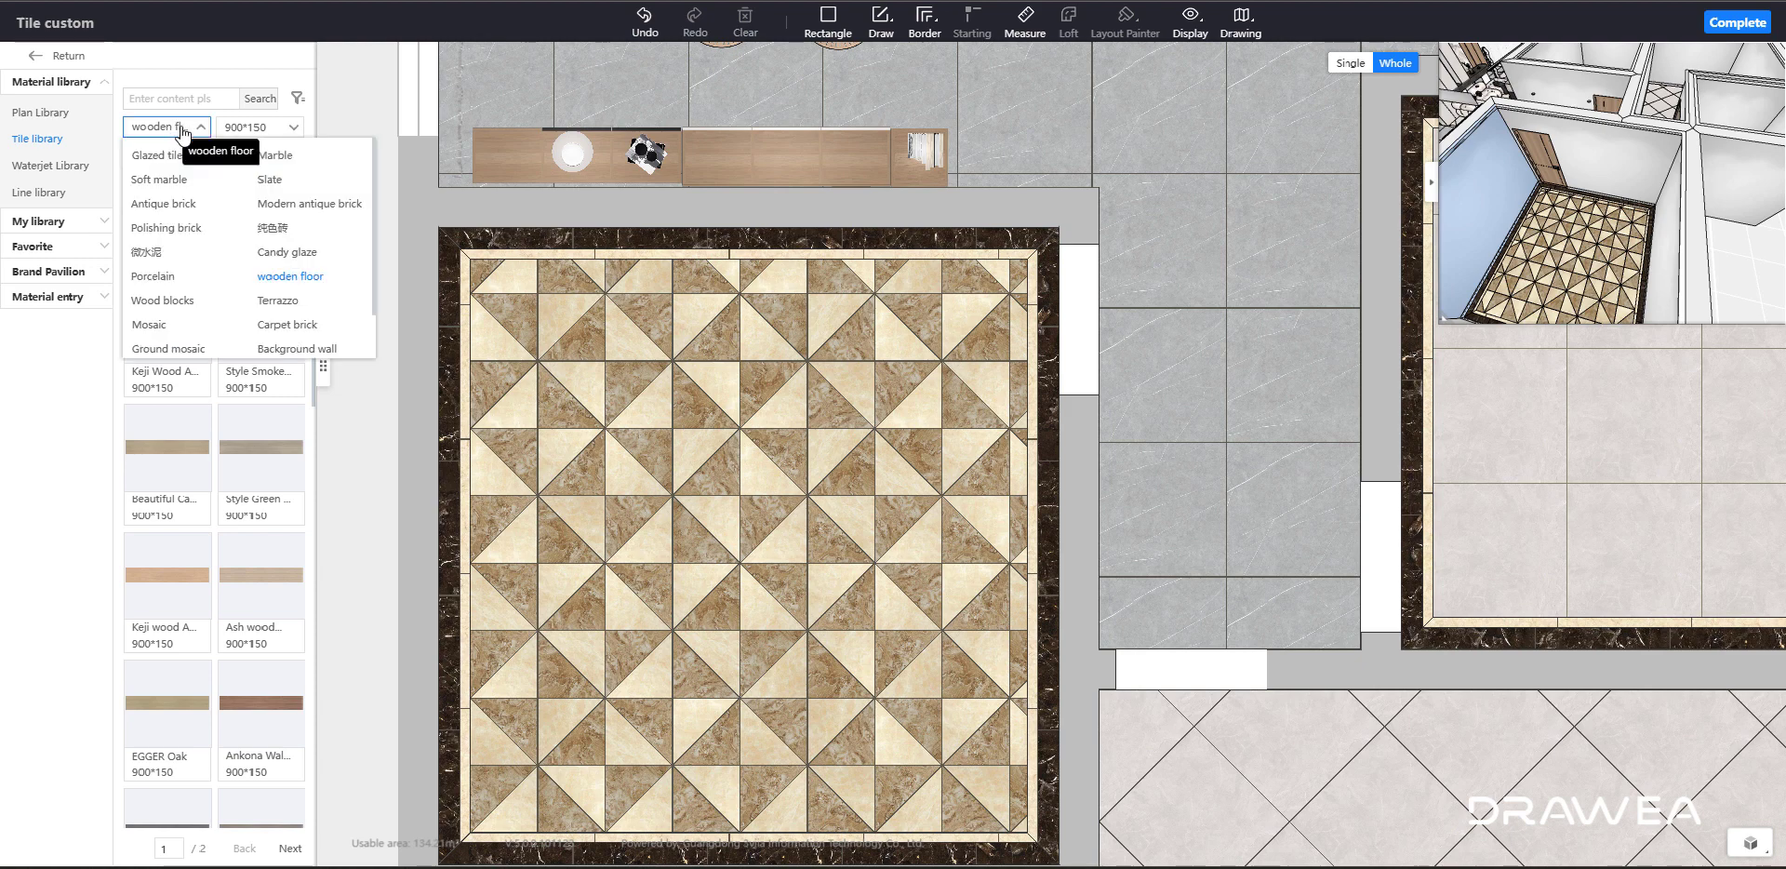
left_click(279, 179)
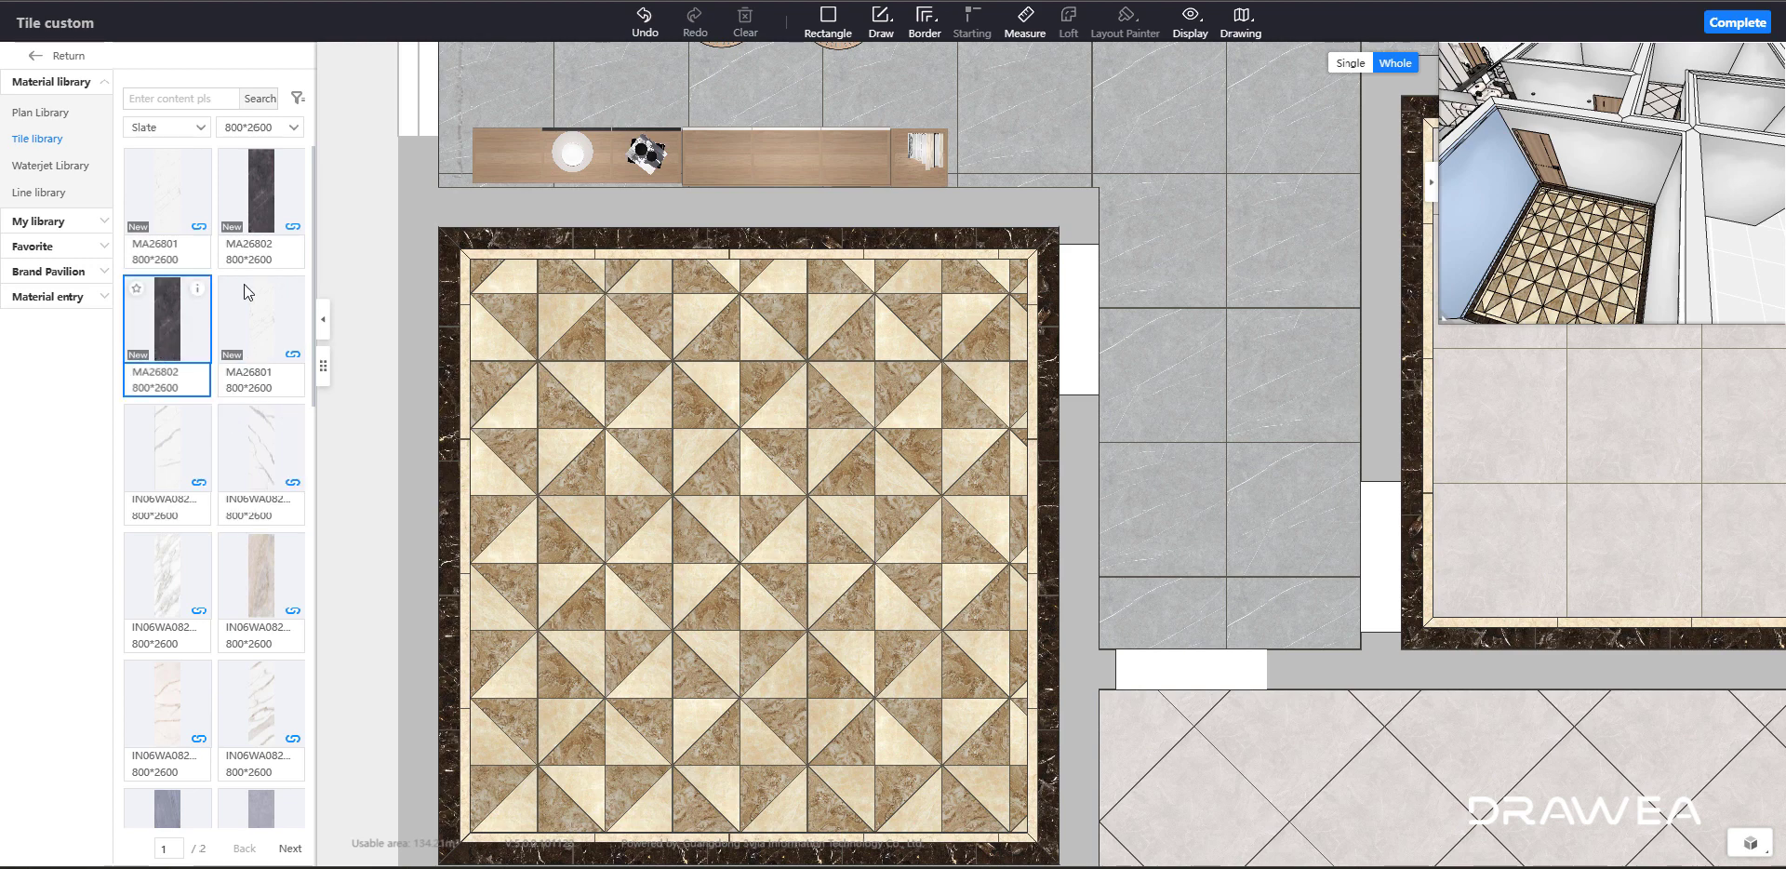
left_click_drag(246, 292, 633, 384)
left_click_drag(172, 316, 633, 379)
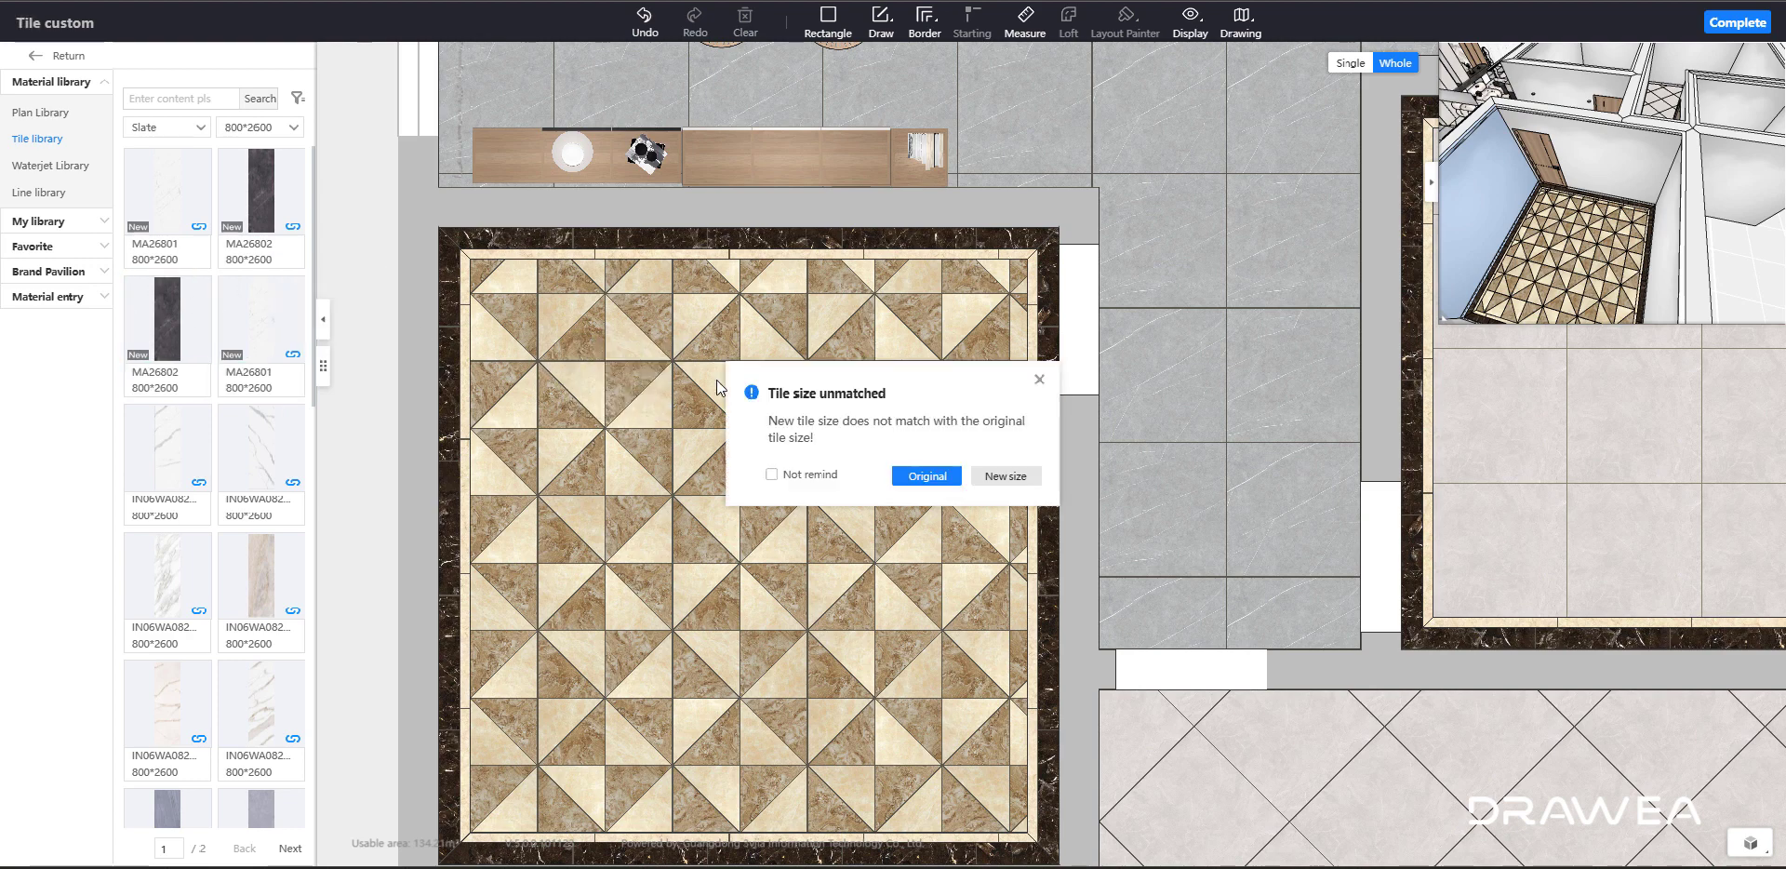
left_click(930, 479)
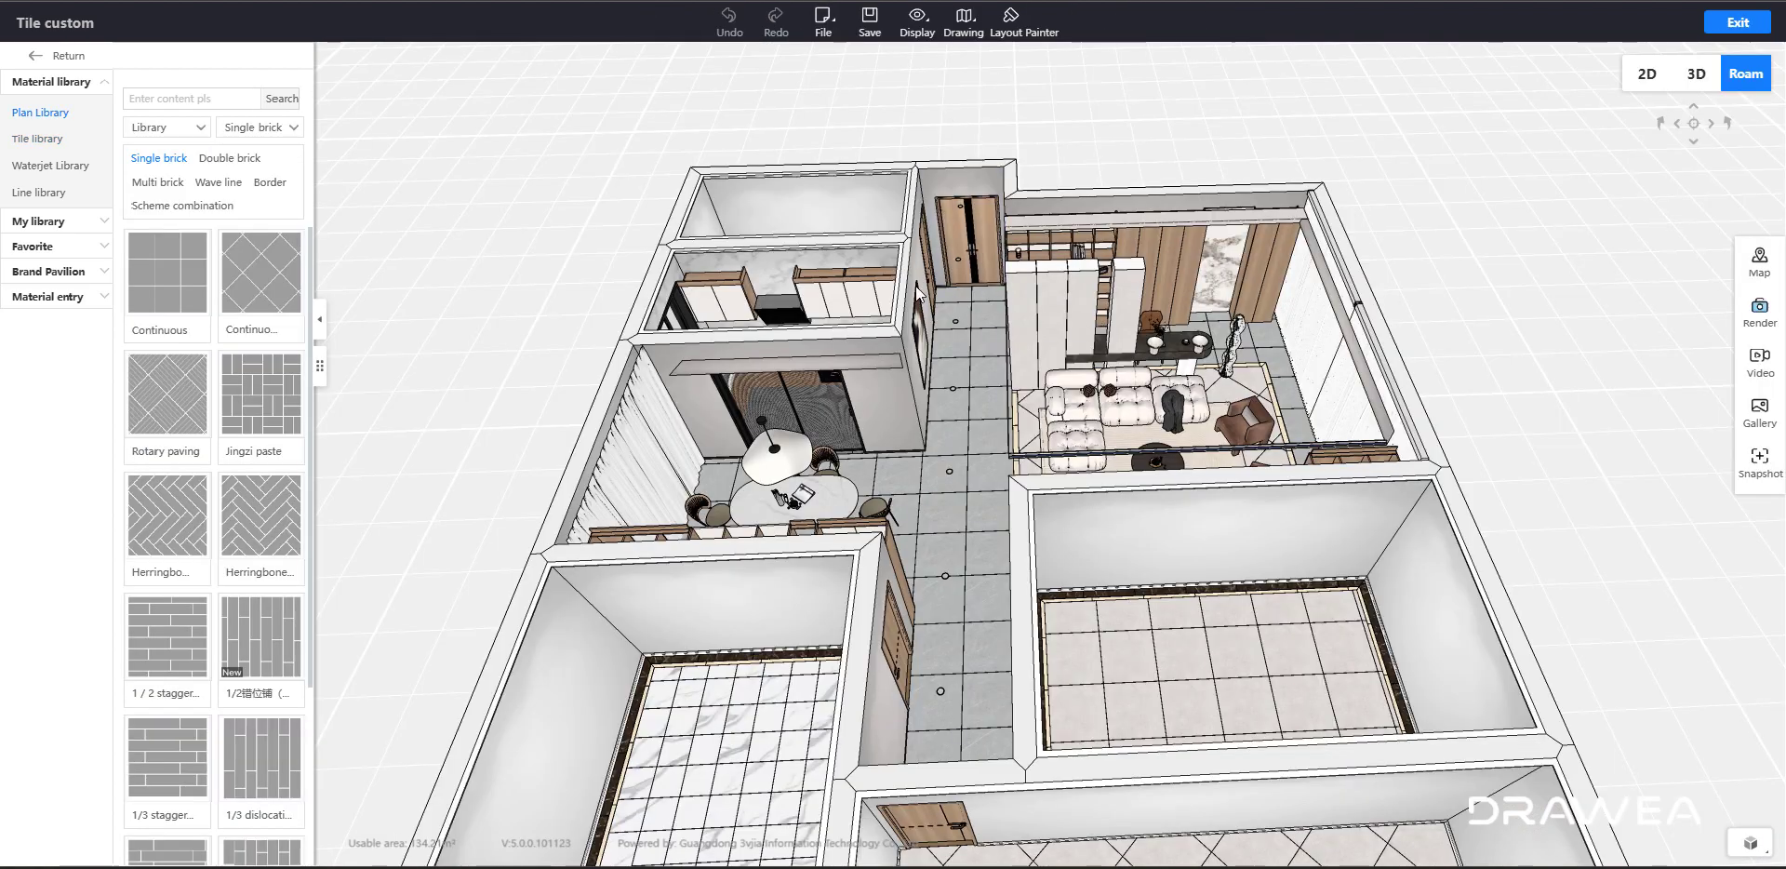
- Inspect the paved rooms in the 3D view and open the L-shaped room with diagonal tiles for tiling
left_click_drag(916, 293, 1007, 422)
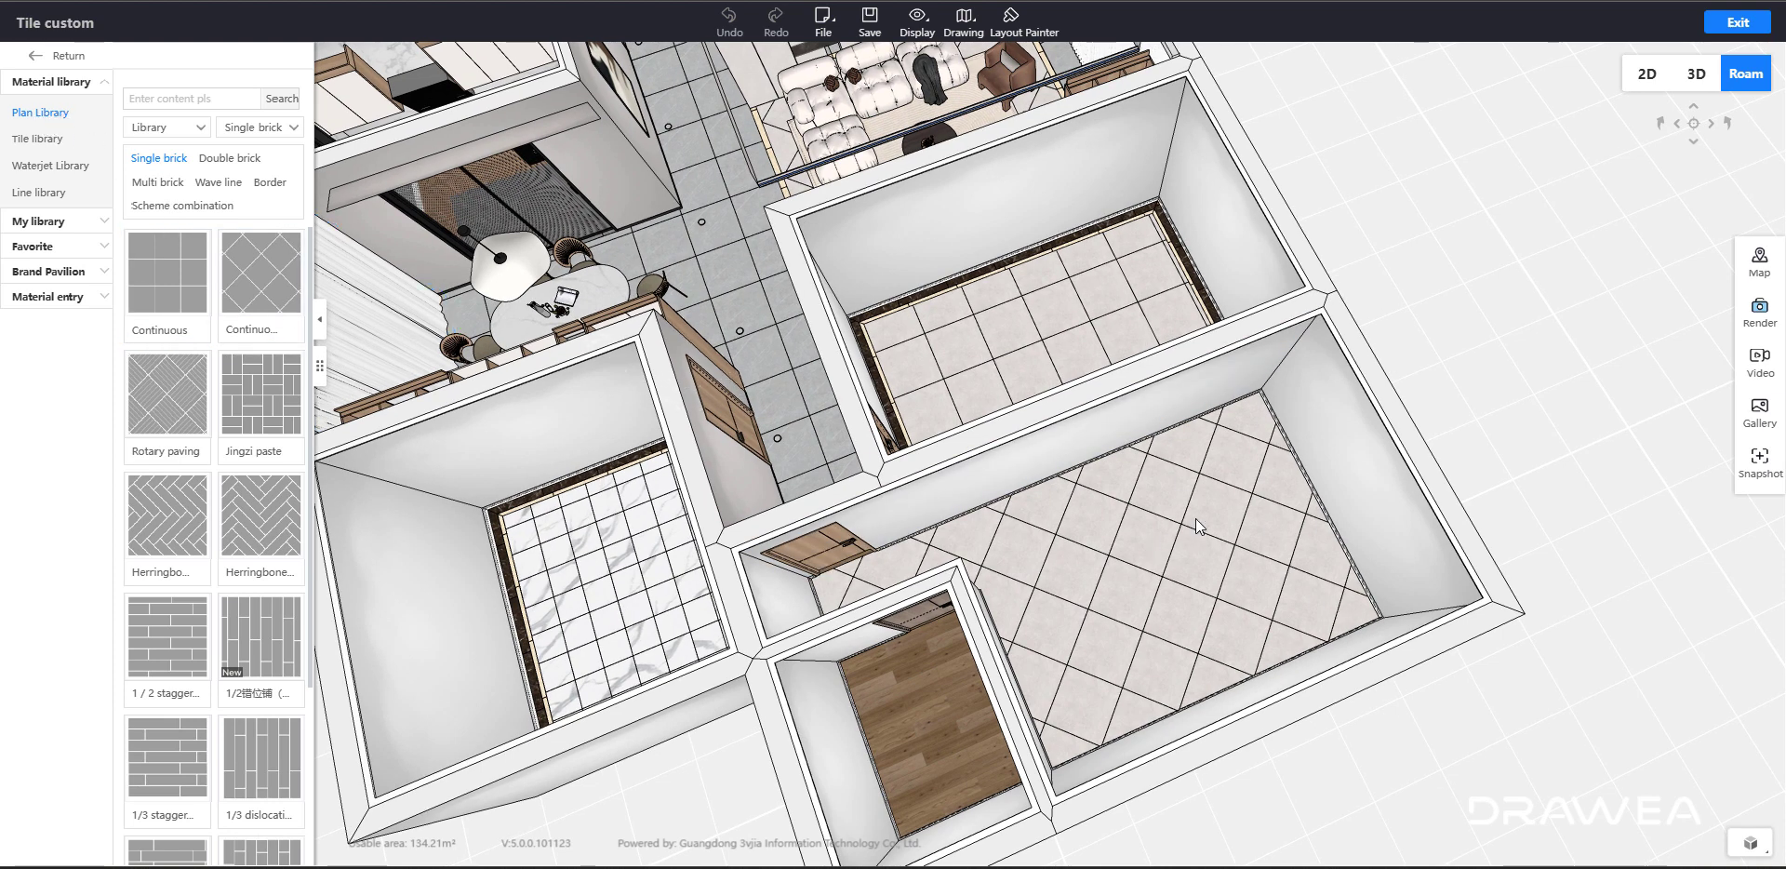
left_click_drag(1183, 526, 1072, 556)
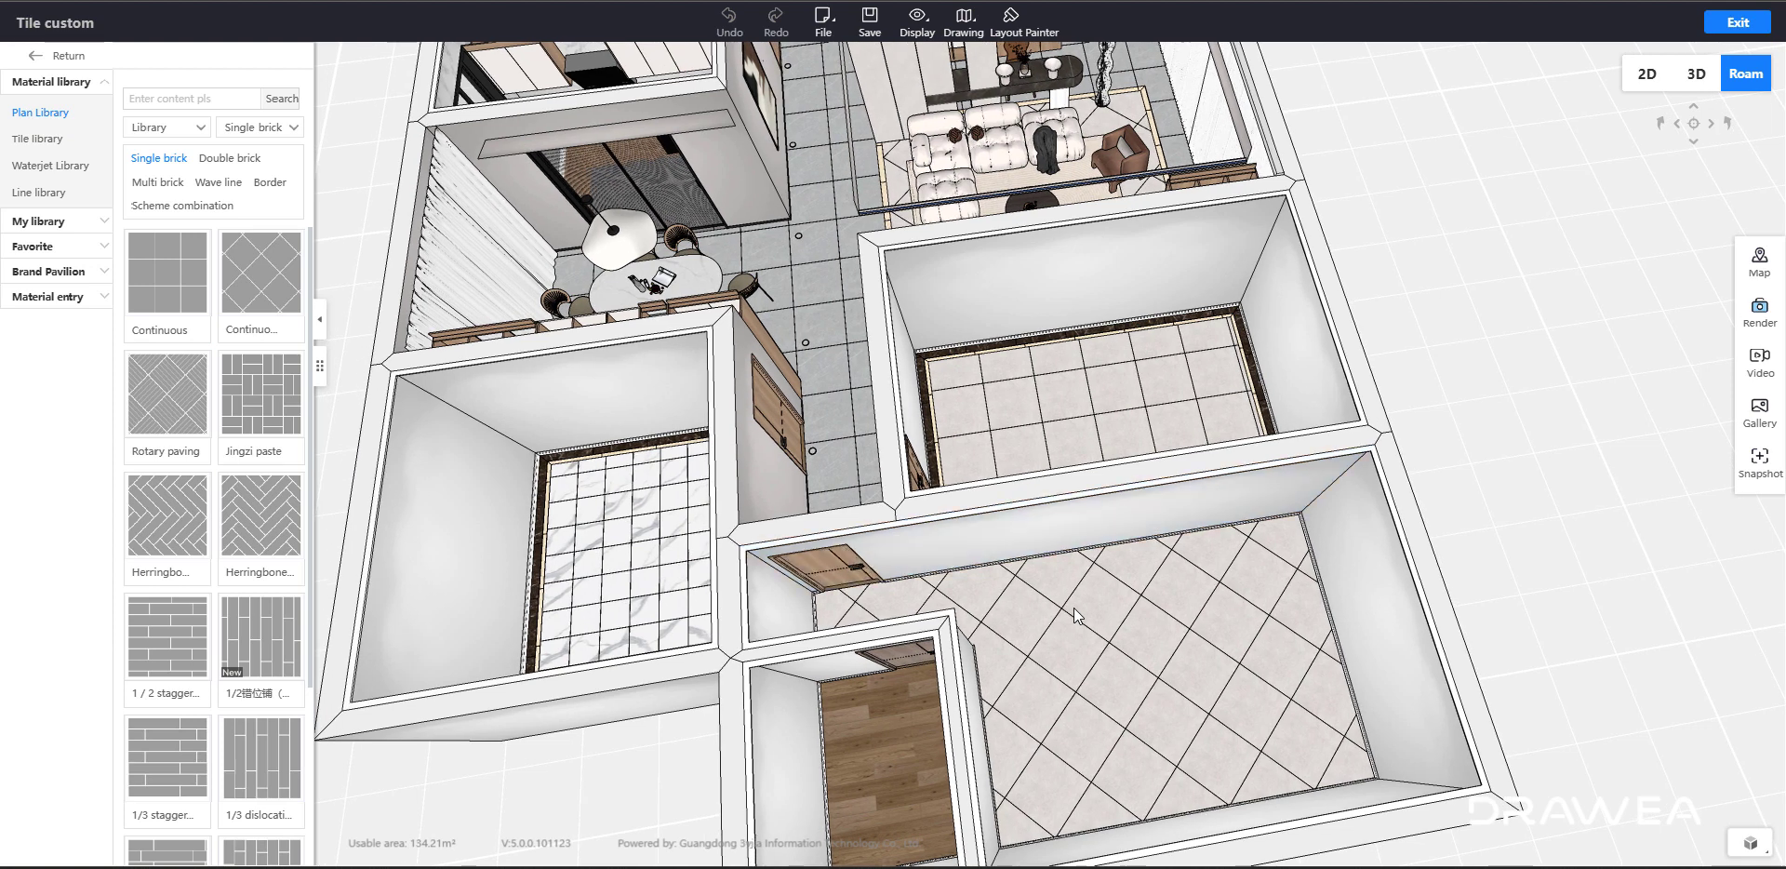
left_click(1073, 607)
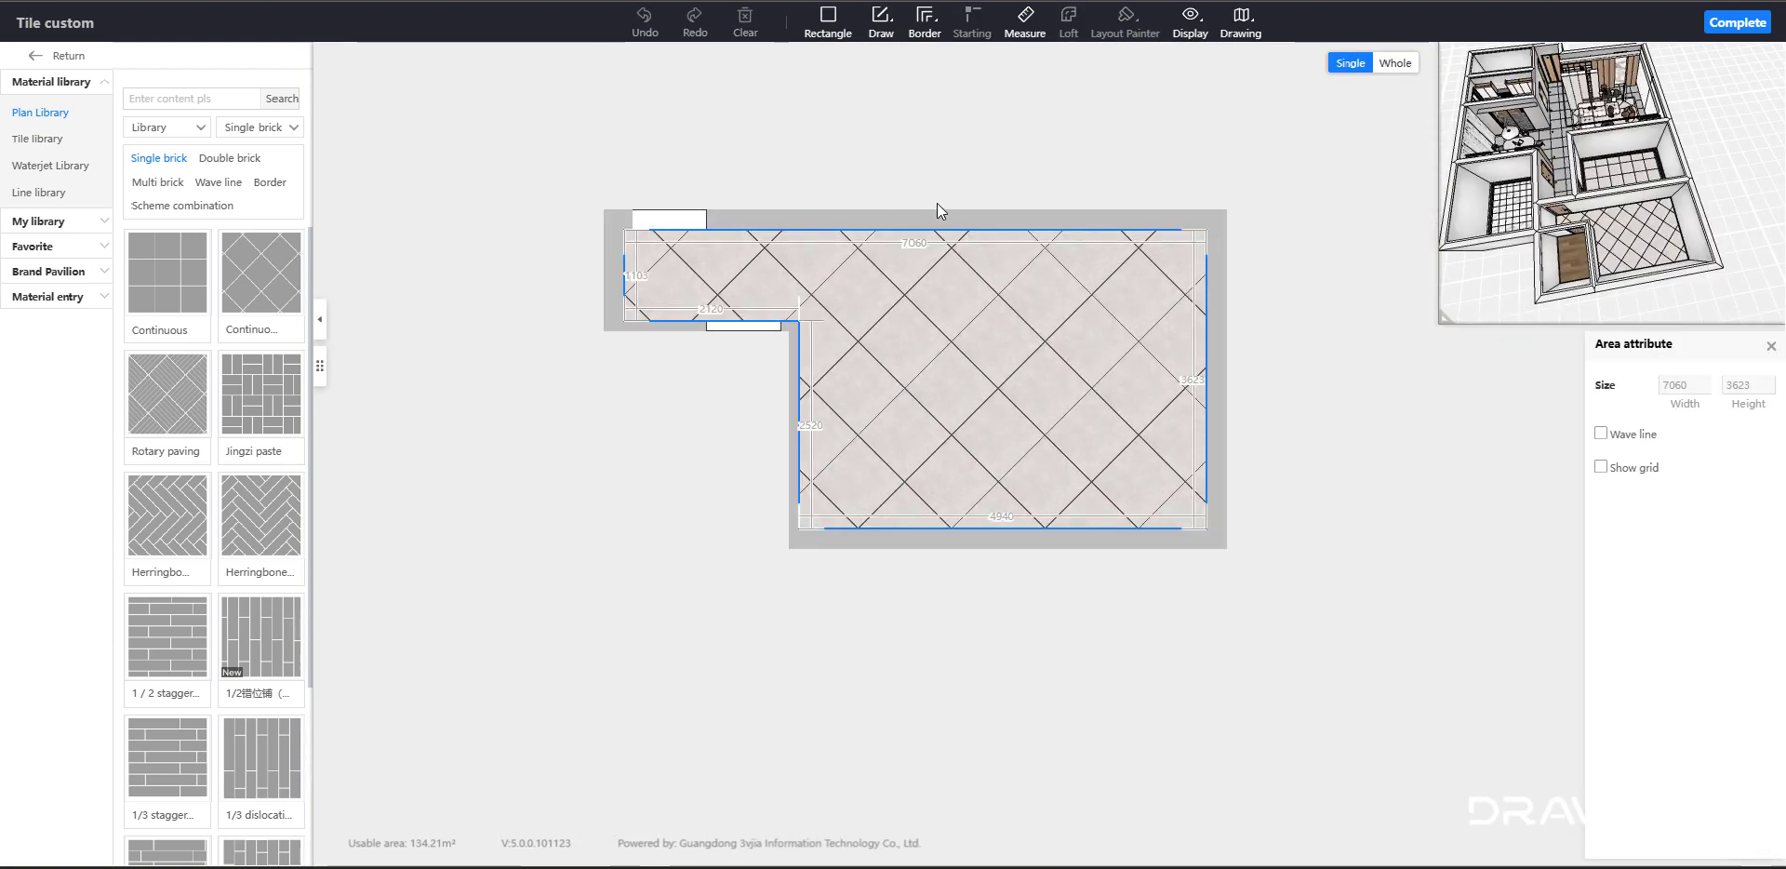
left_click(961, 154)
scroll(905, 179, "up", 3)
- Delete all the diagonal paving from the L-shaped room
left_click(883, 359)
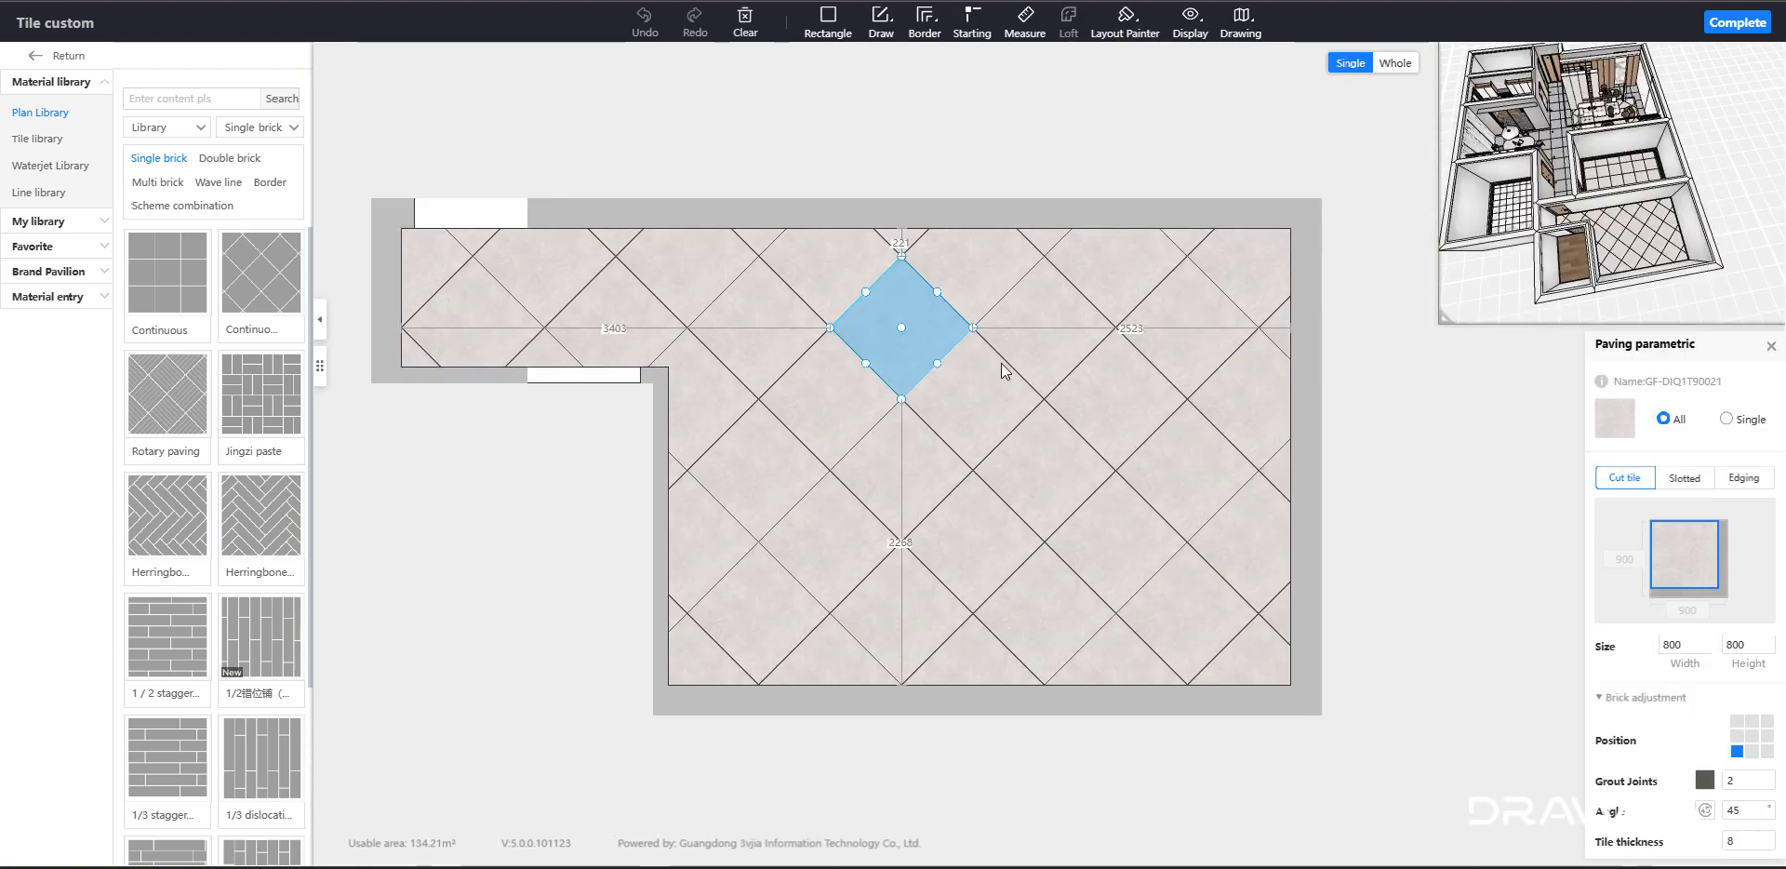
key("Delete")
left_click_drag(362, 148, 1590, 782)
key("Delete")
- Clear the L-shaped room's diagonal paving and place one 800*800 Terrazzo-78 tile from the tile library's Terrazzo category on its floor
left_click(990, 414)
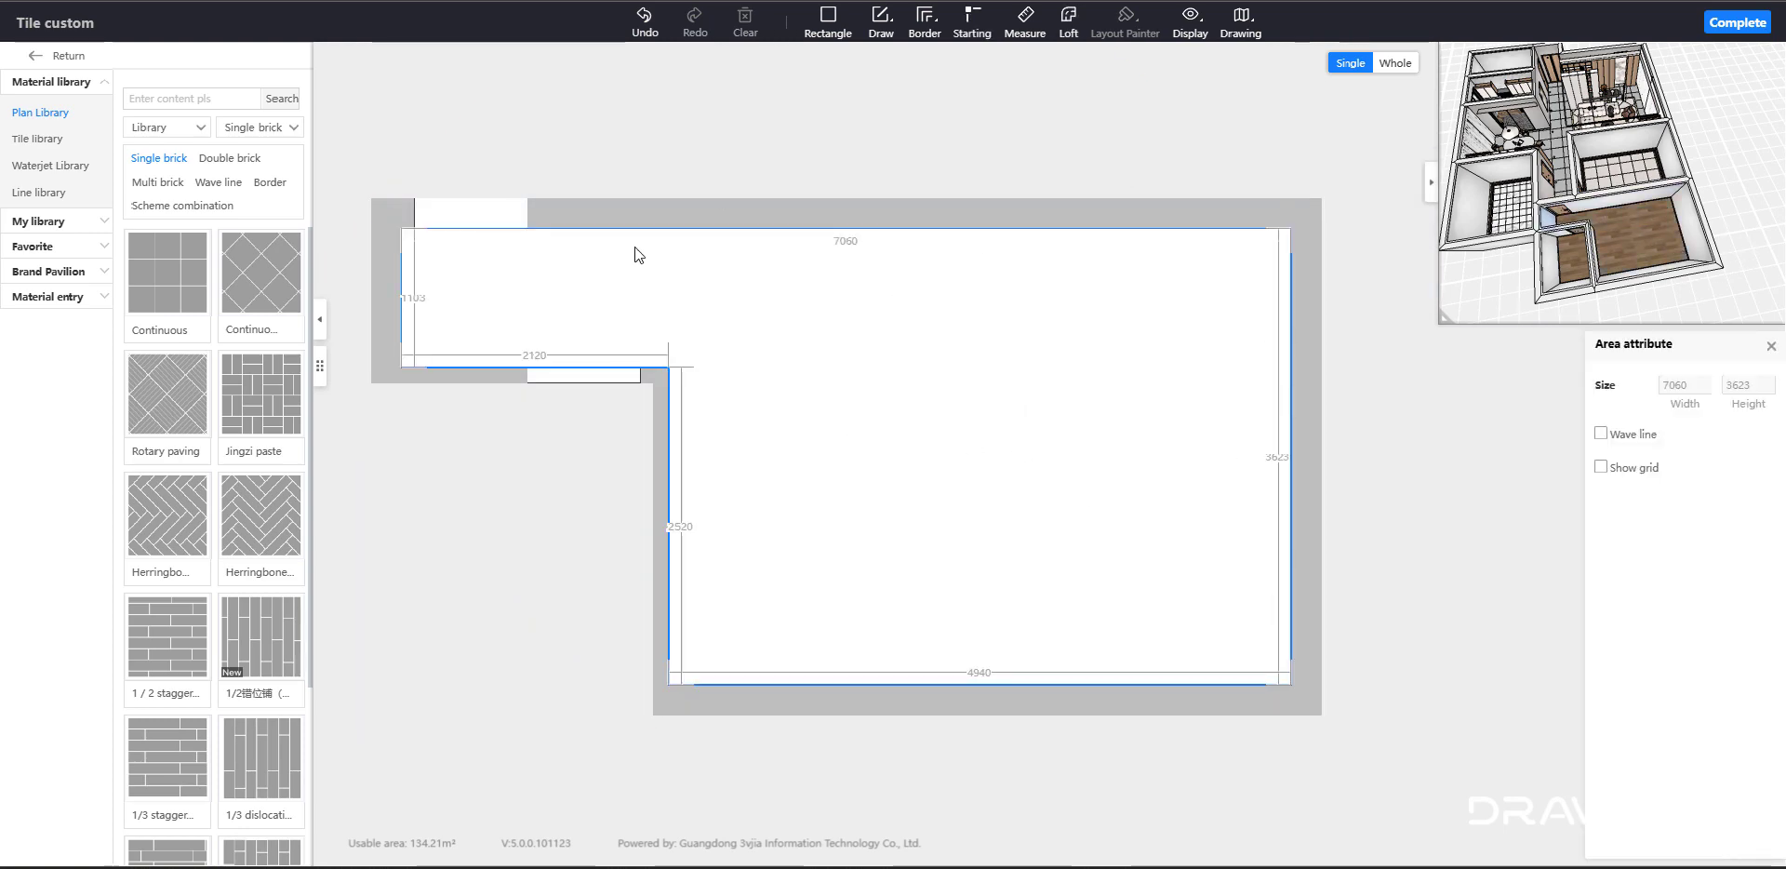
left_click(805, 361)
left_click(43, 145)
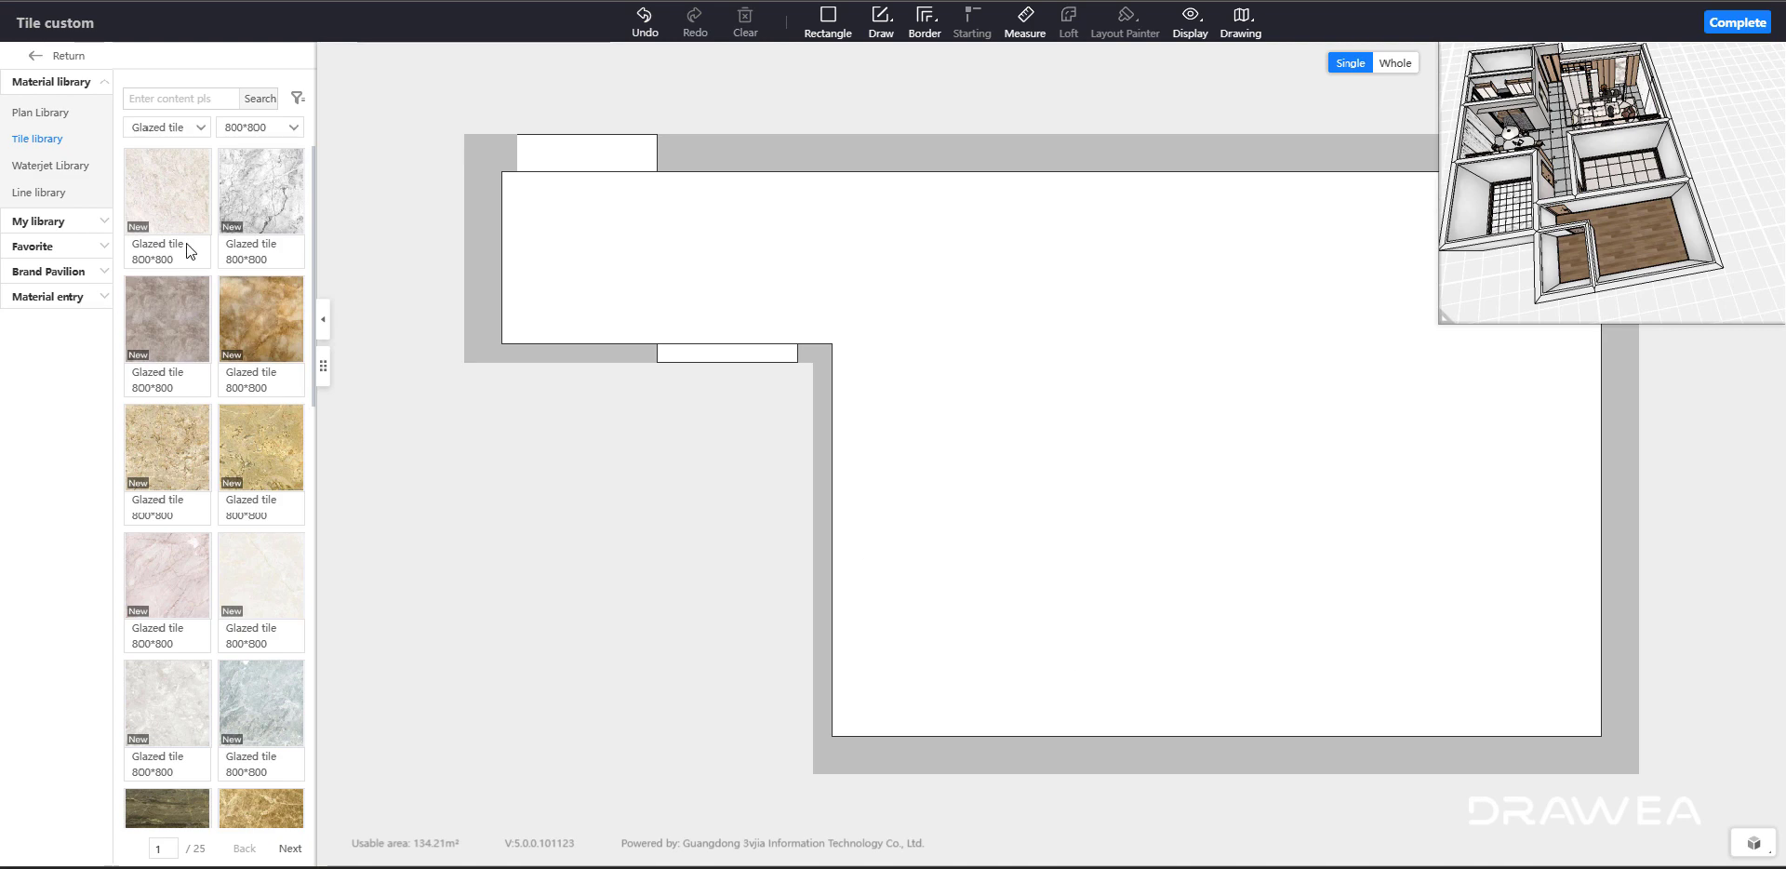
scroll(186, 243, "down", 3)
left_click(186, 131)
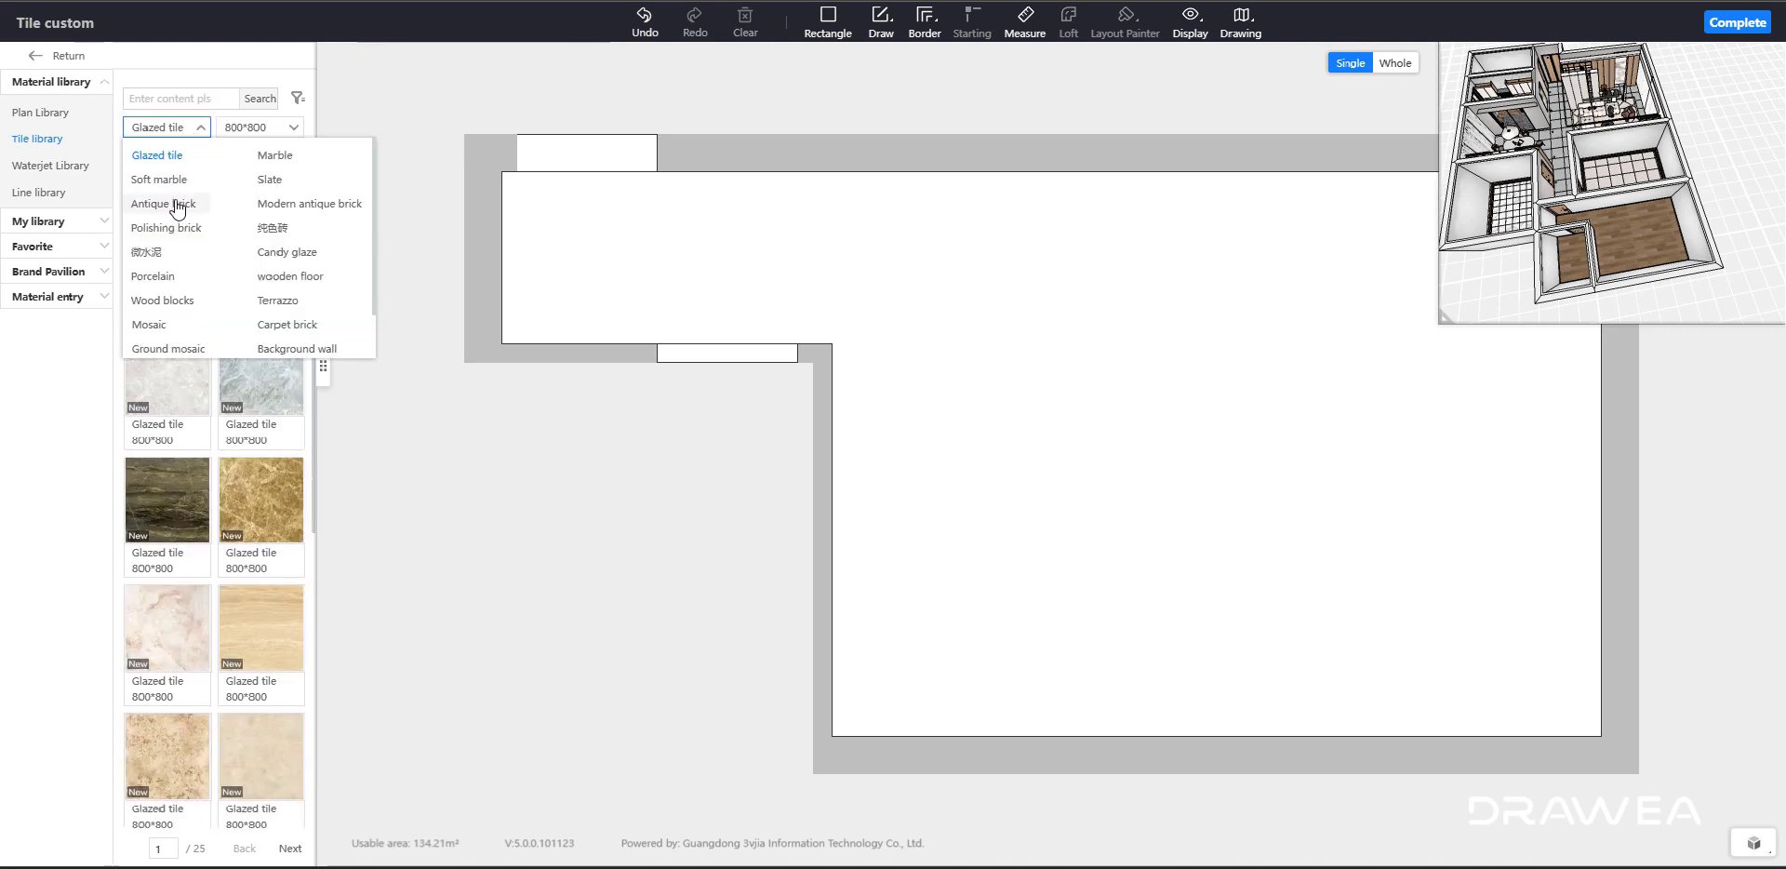
left_click(177, 204)
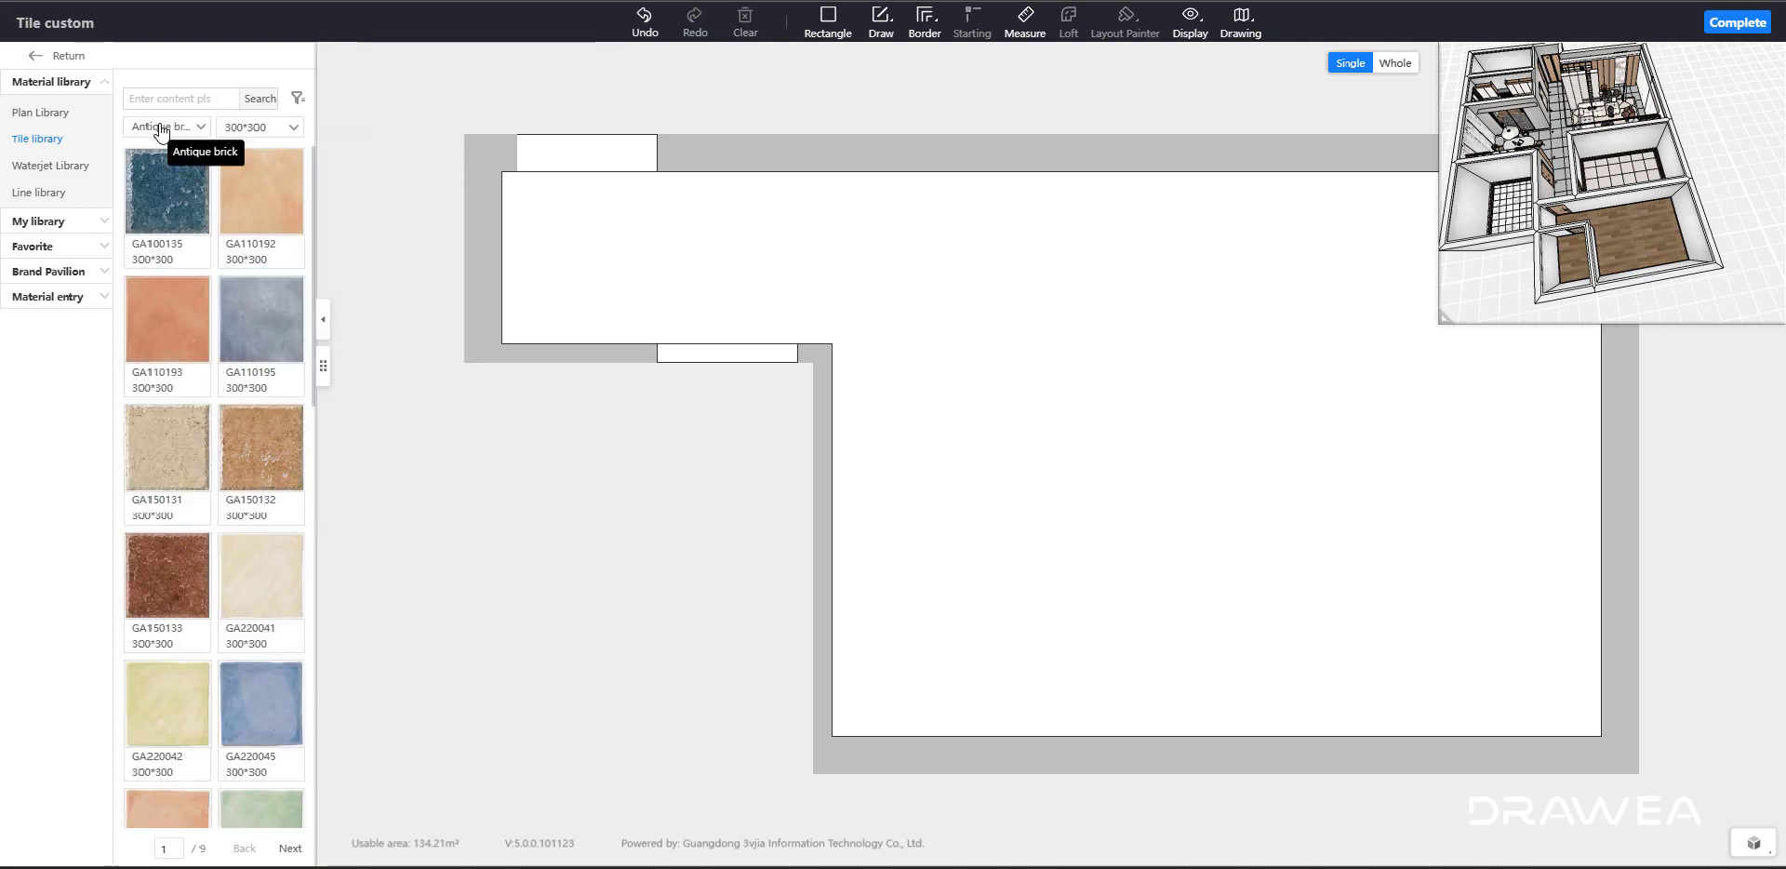
left_click(161, 132)
left_click(274, 300)
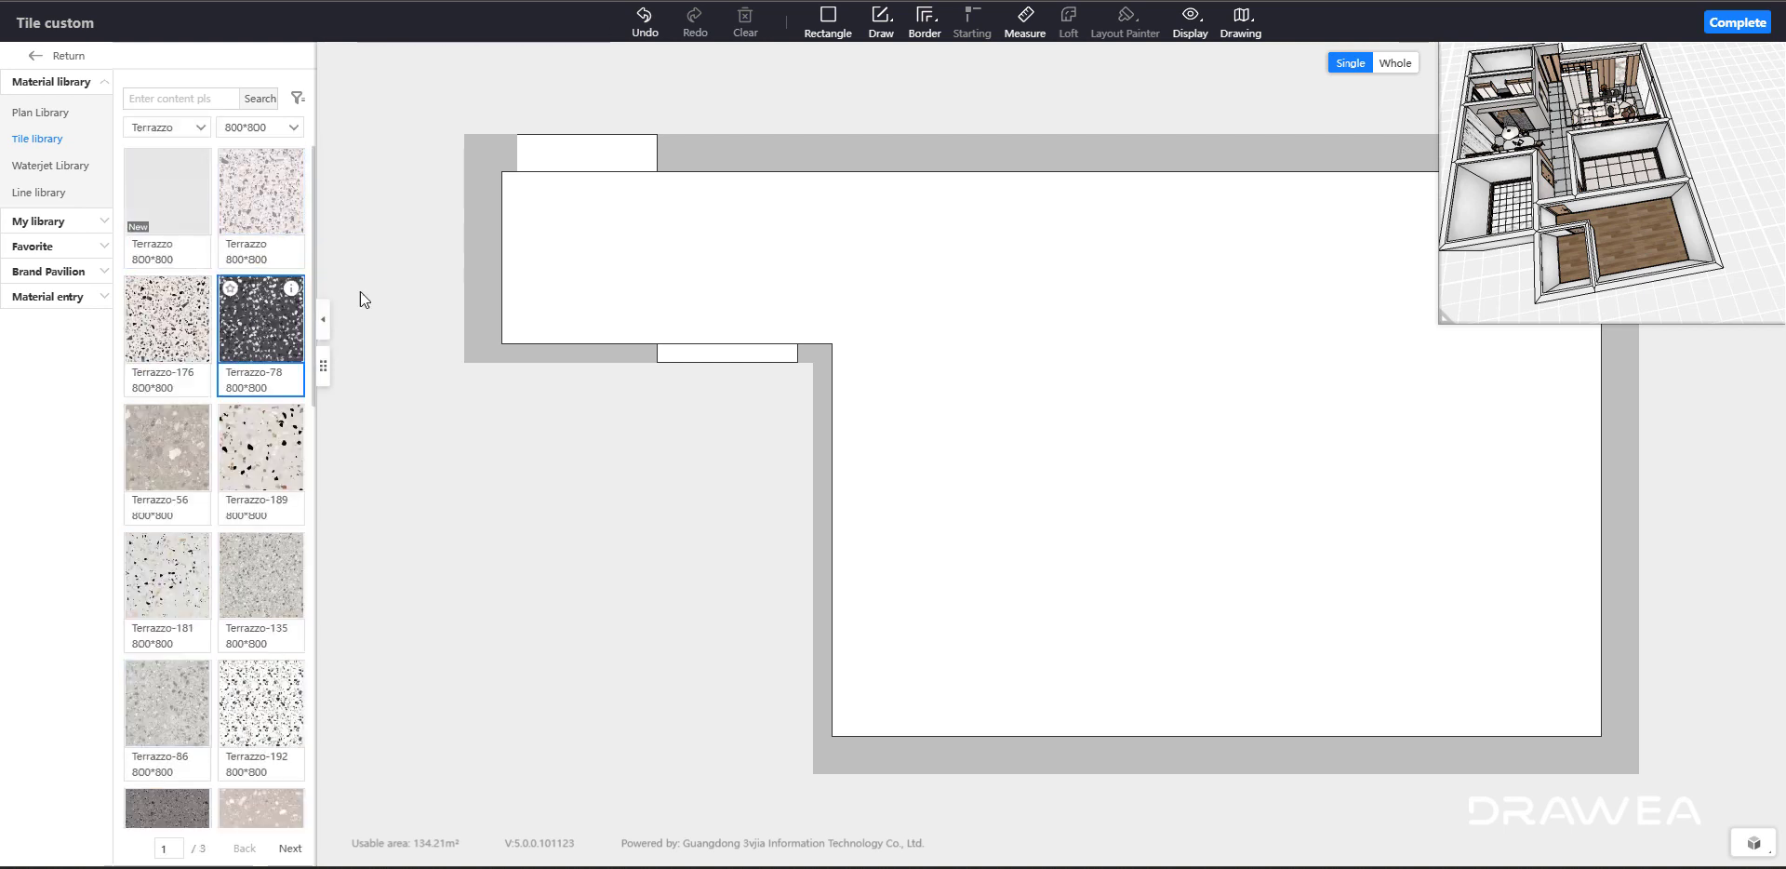
left_click(799, 244)
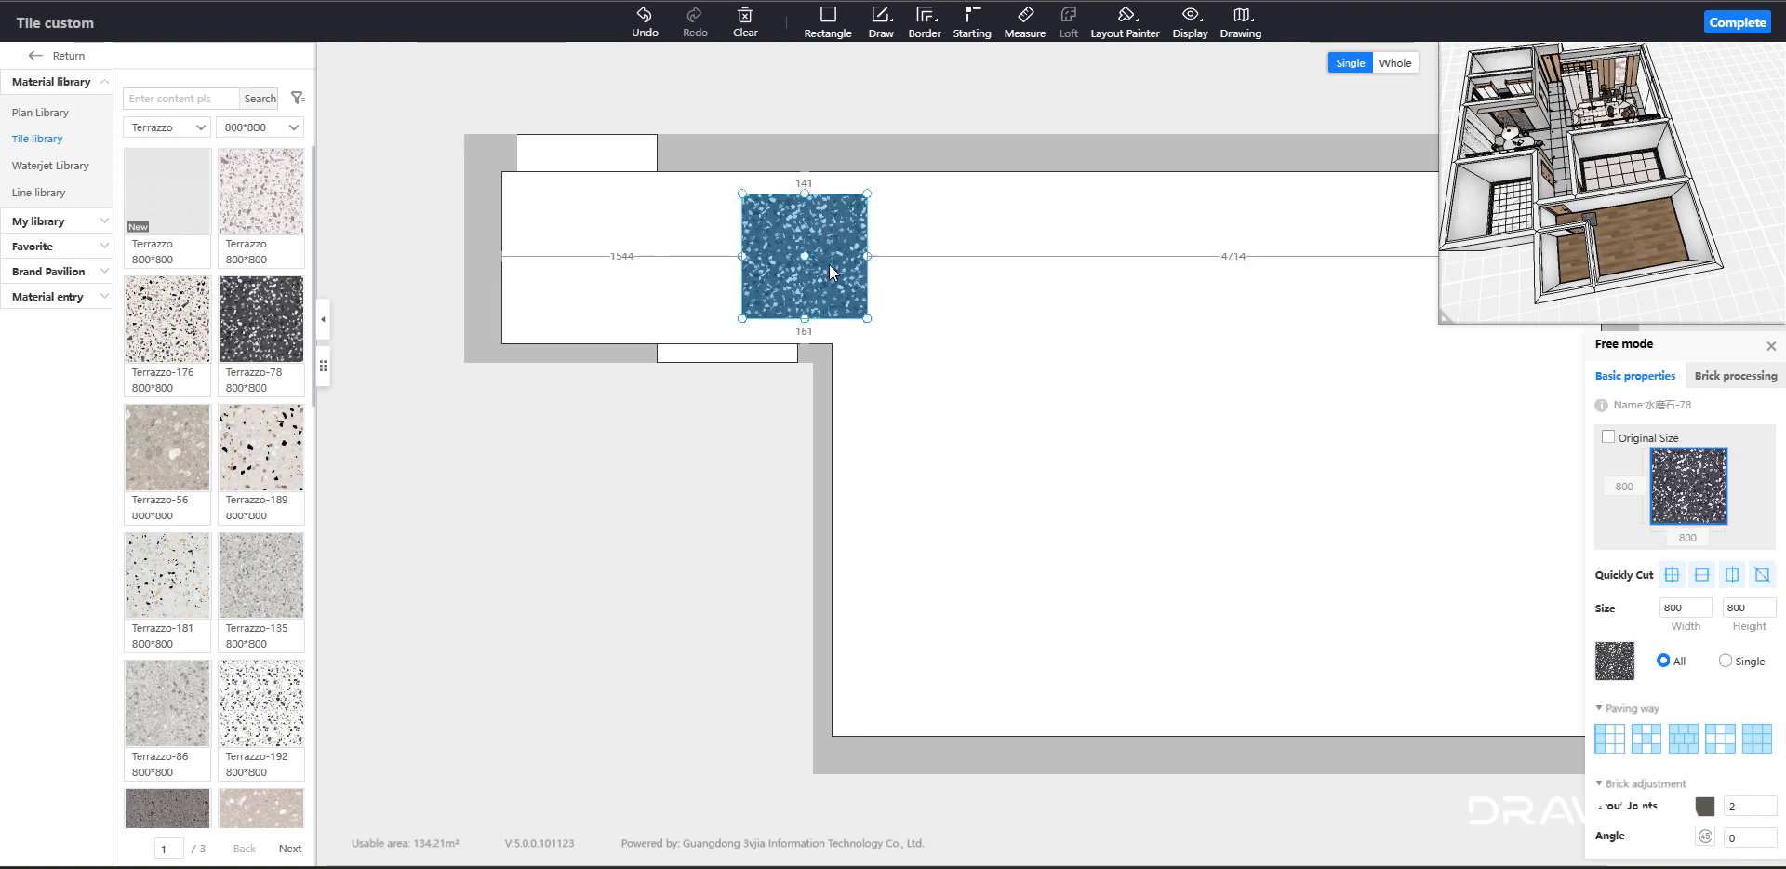
- Try filling the whole L-shaped room with the Terrazzo-78 tile, and undo the fill
left_click(841, 262)
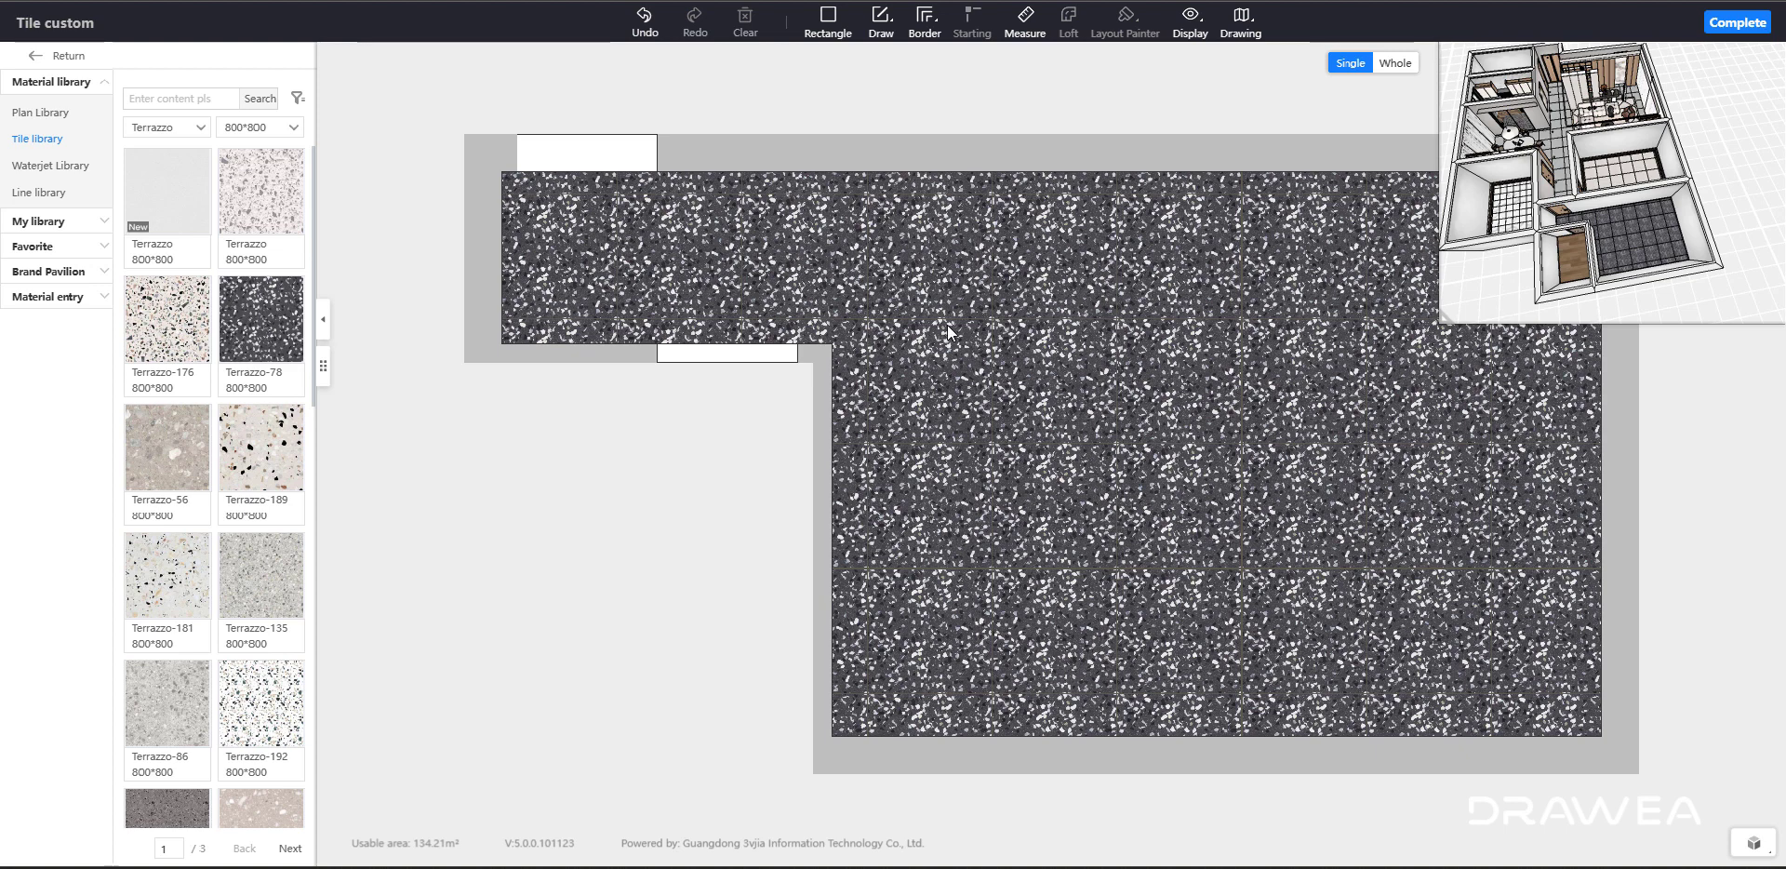
key("ctrl+z")
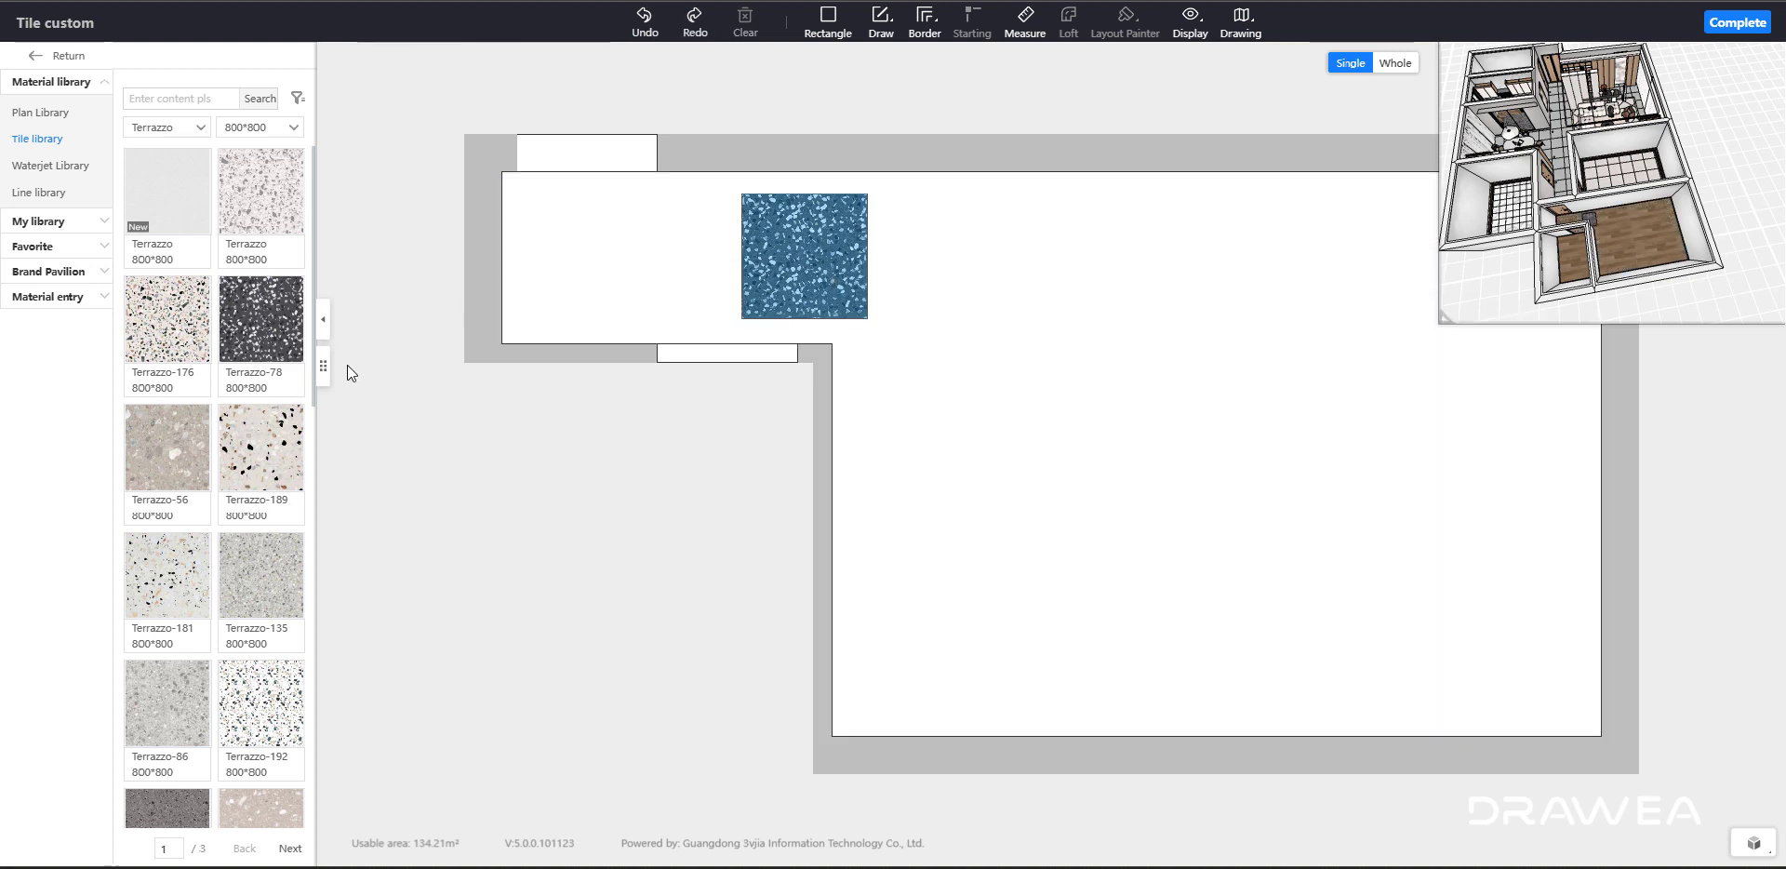
- Place a Terrazzo-189 tile against the right side of the Terrazzo-78 tile and show the room's 800 by 800 grid
left_click_drag(261, 446, 929, 256)
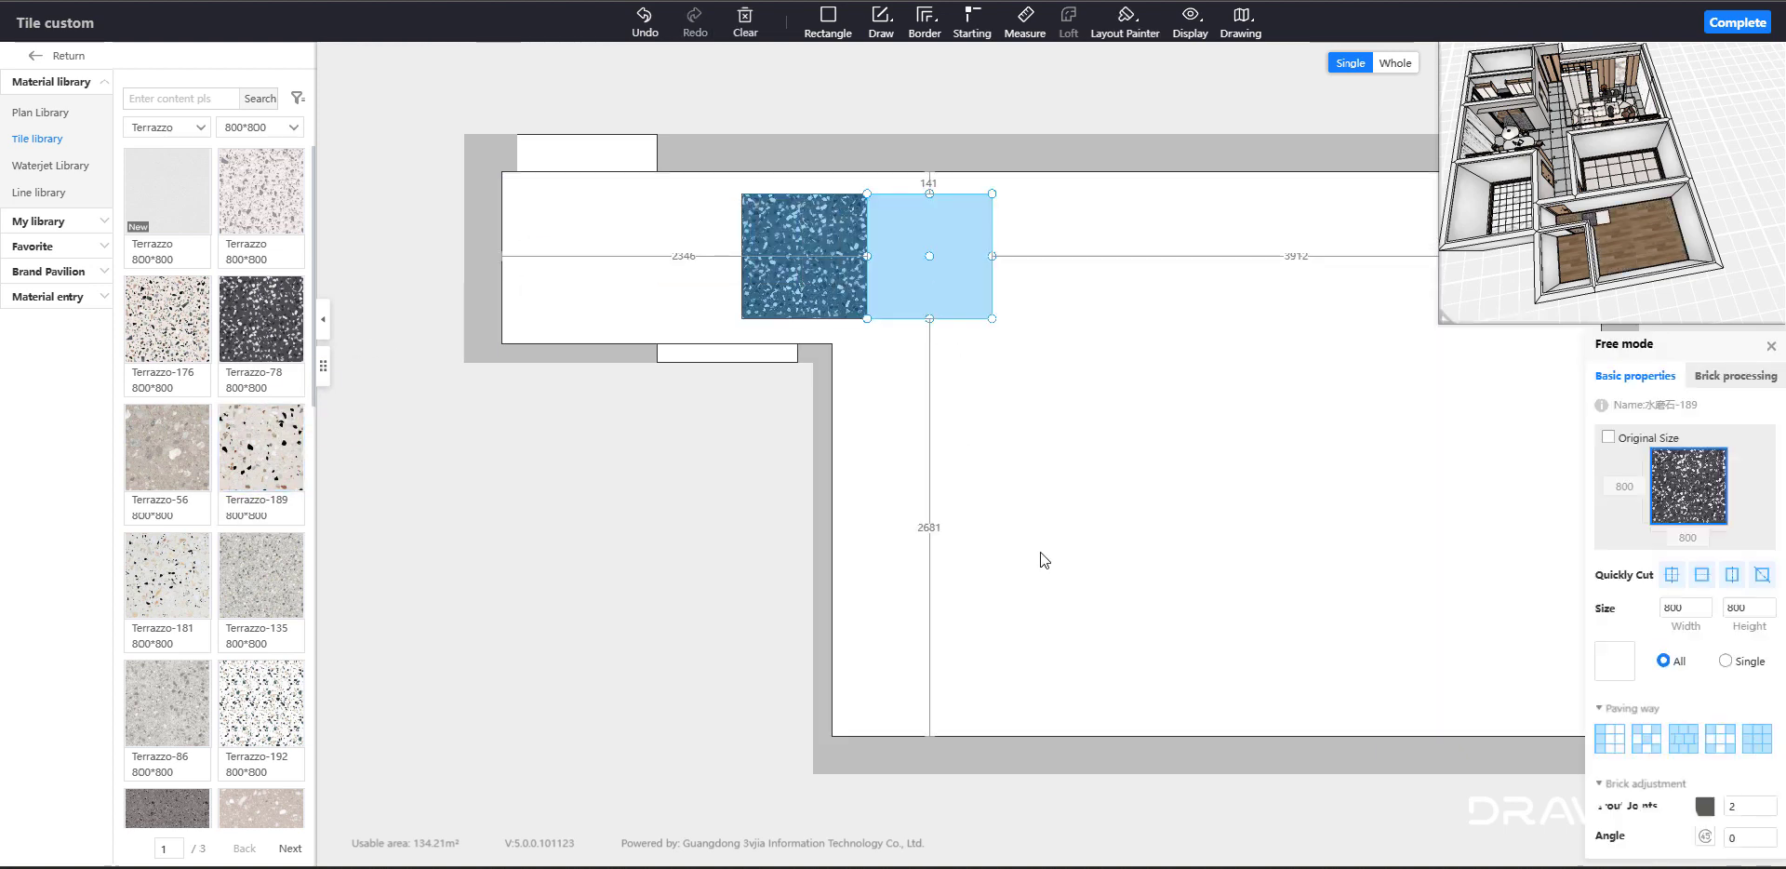
left_click(1074, 569)
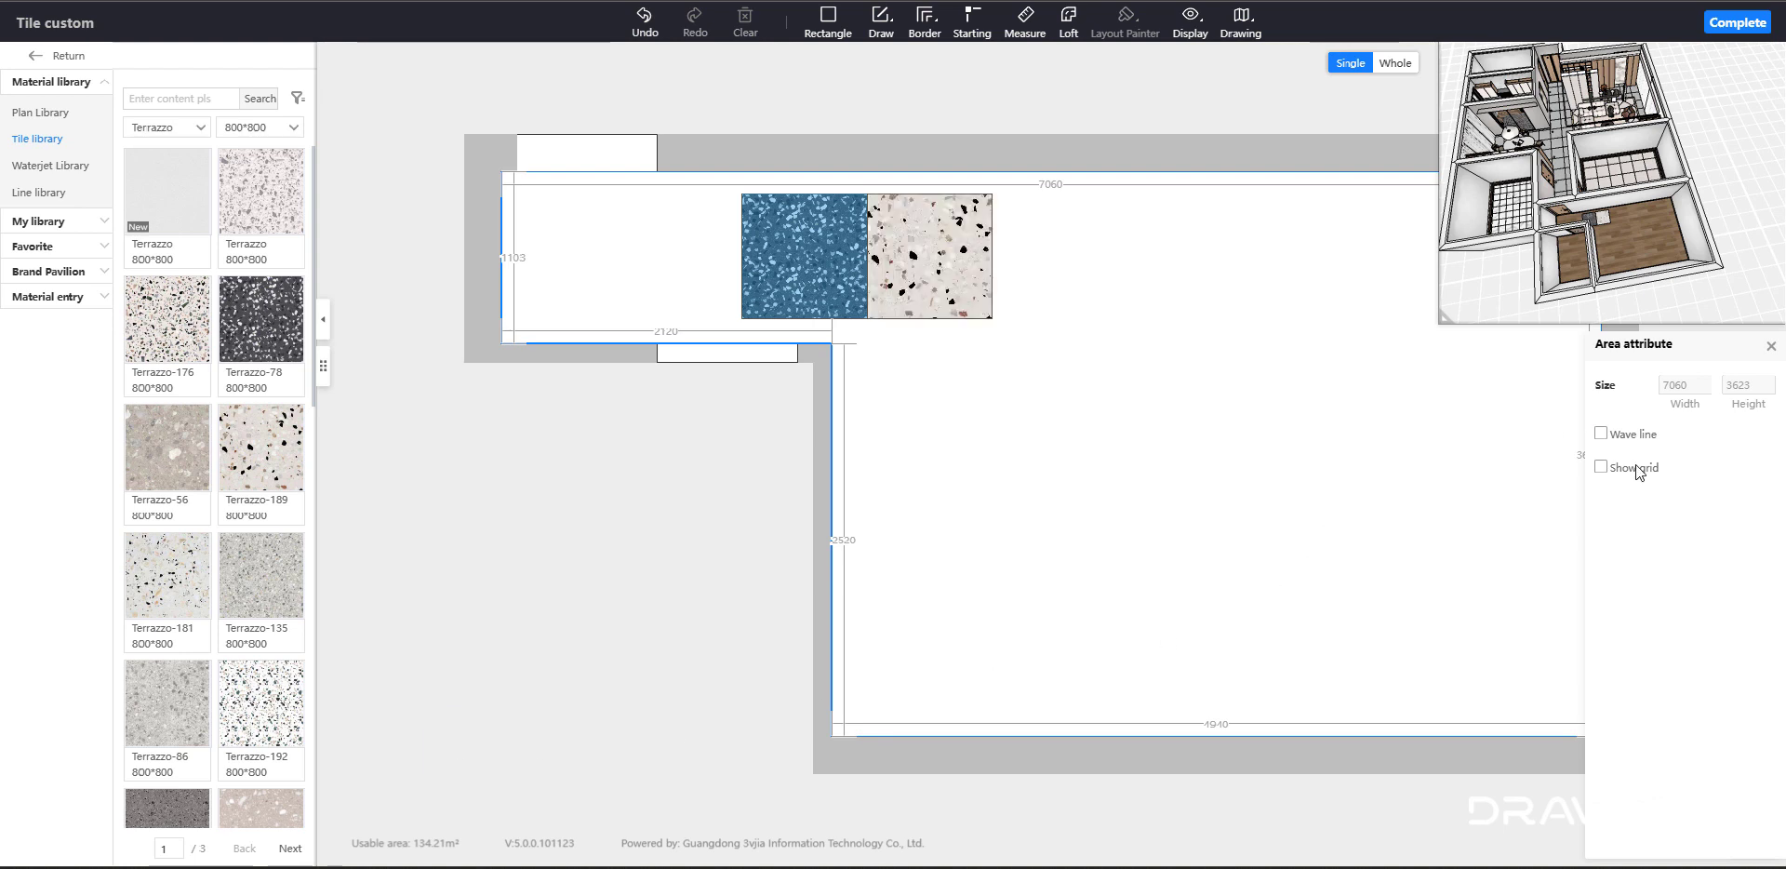
left_click(1601, 467)
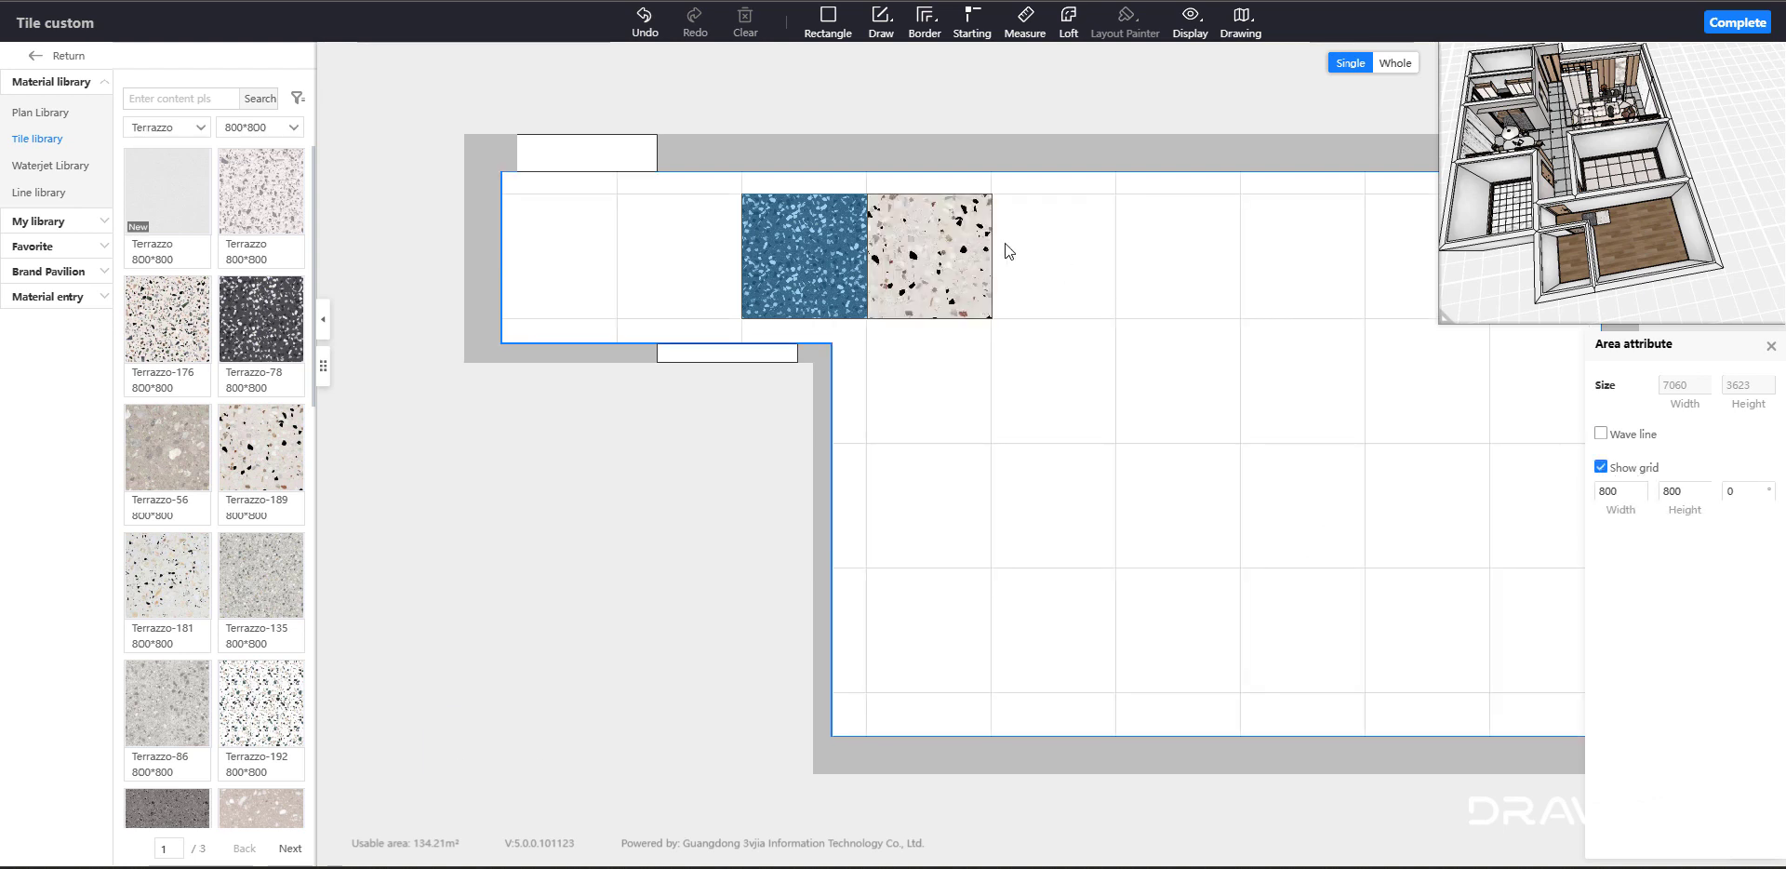
mouse_move(916, 230)
left_mouse_down()
mouse_move(1031, 222)
mouse_move(919, 230)
left_mouse_up()
left_click(571, 402)
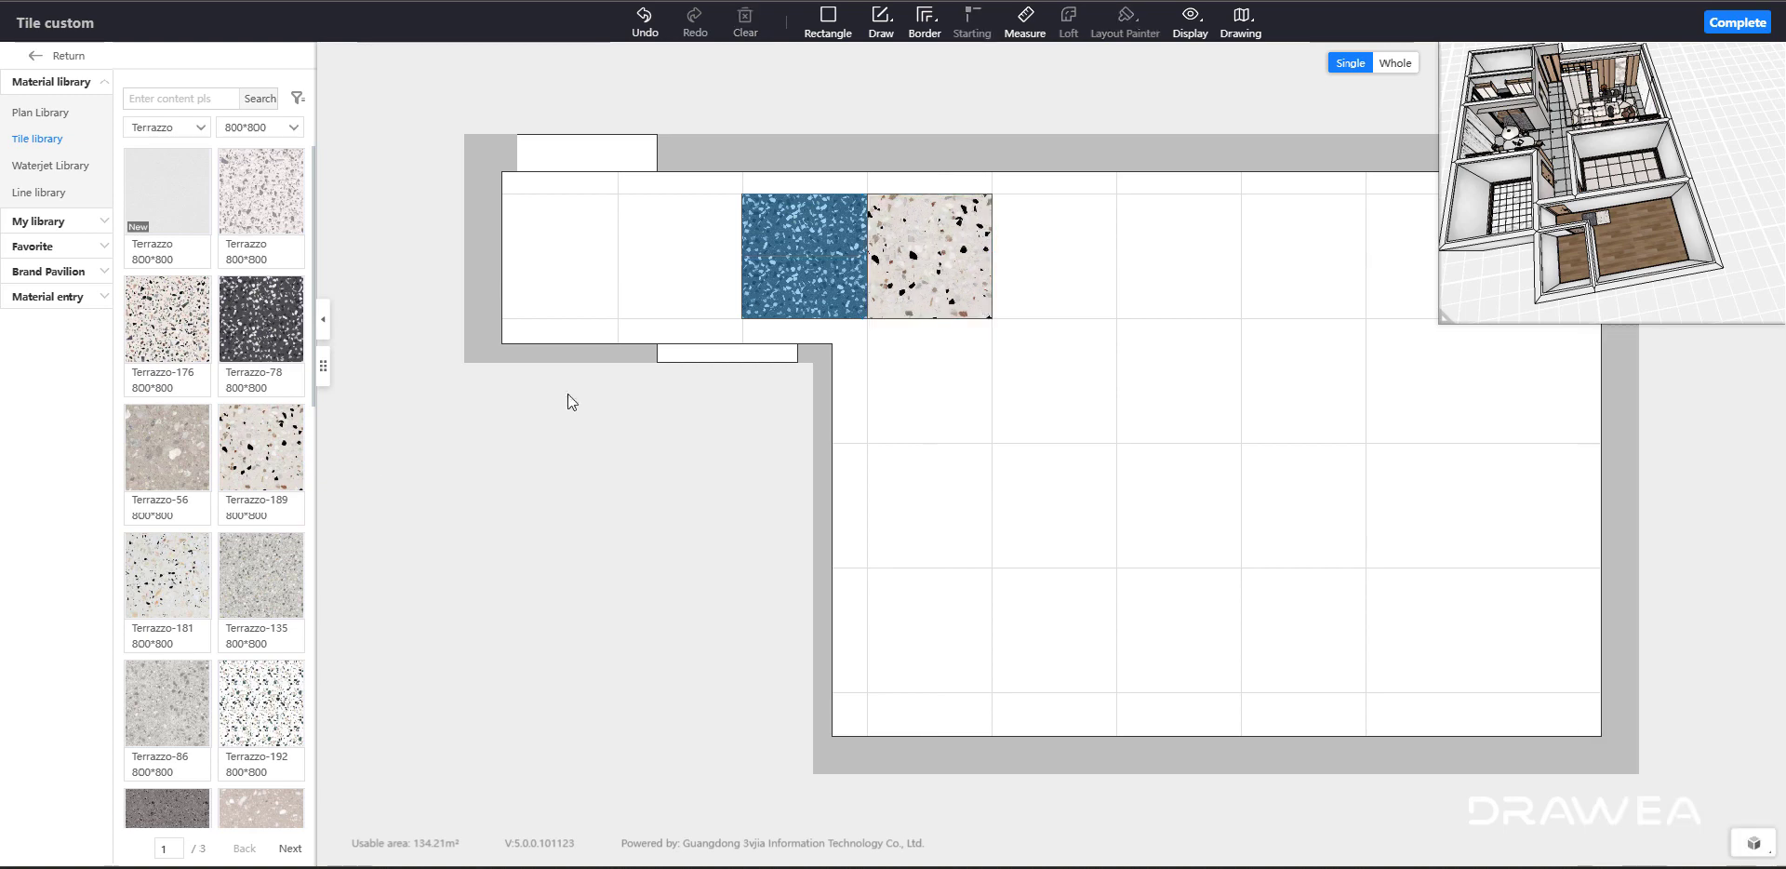
- Try filling the room with the Terrazzo-189 and Terrazzo-78 tiles together, and undo the fill
left_click(943, 261)
left_click(786, 248, "ctrl")
key("space")
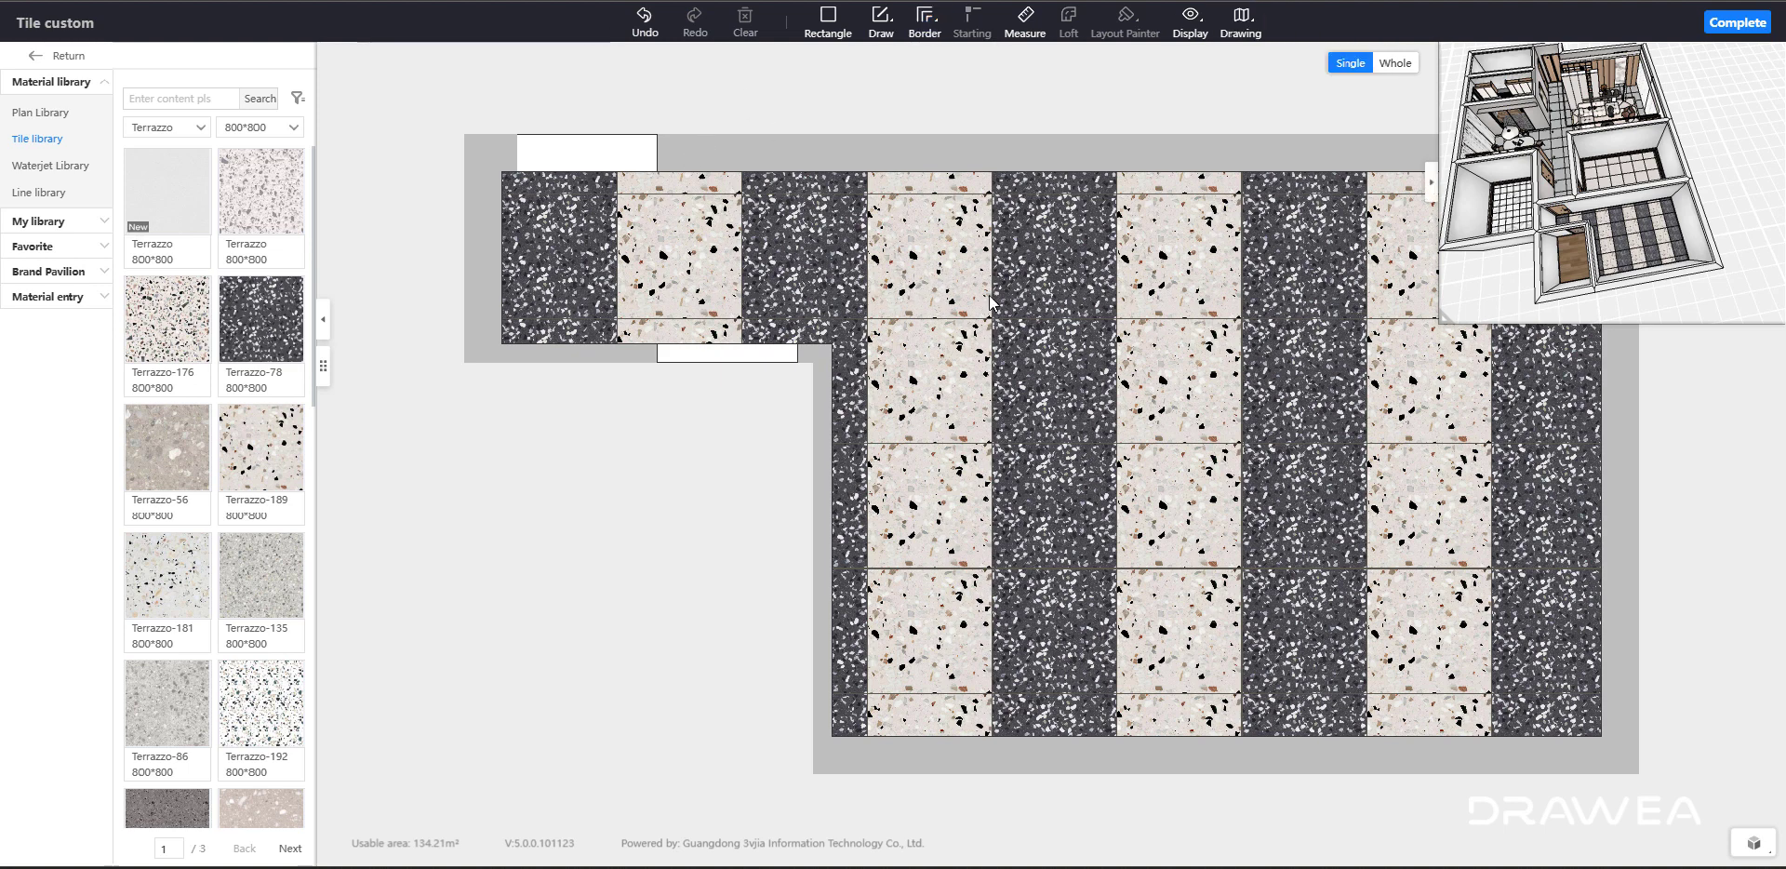
key("ctrl+z")
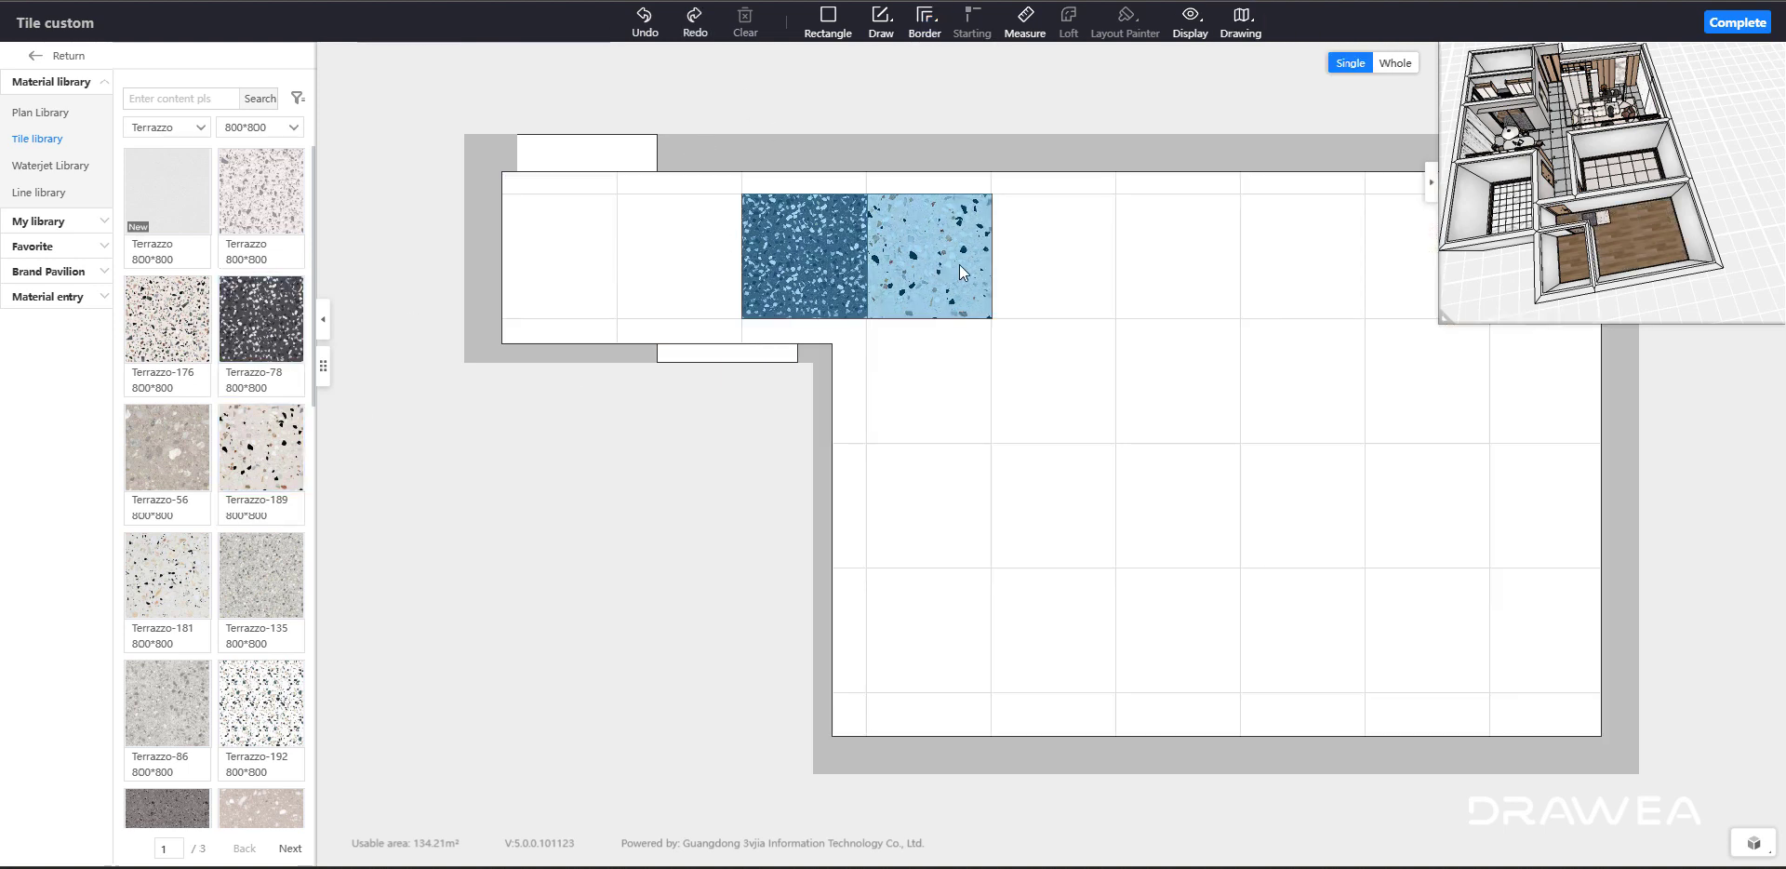
- Place a Terrazzo-56 tile directly below the Terrazzo-189 tile
left_click_drag(186, 456, 917, 371)
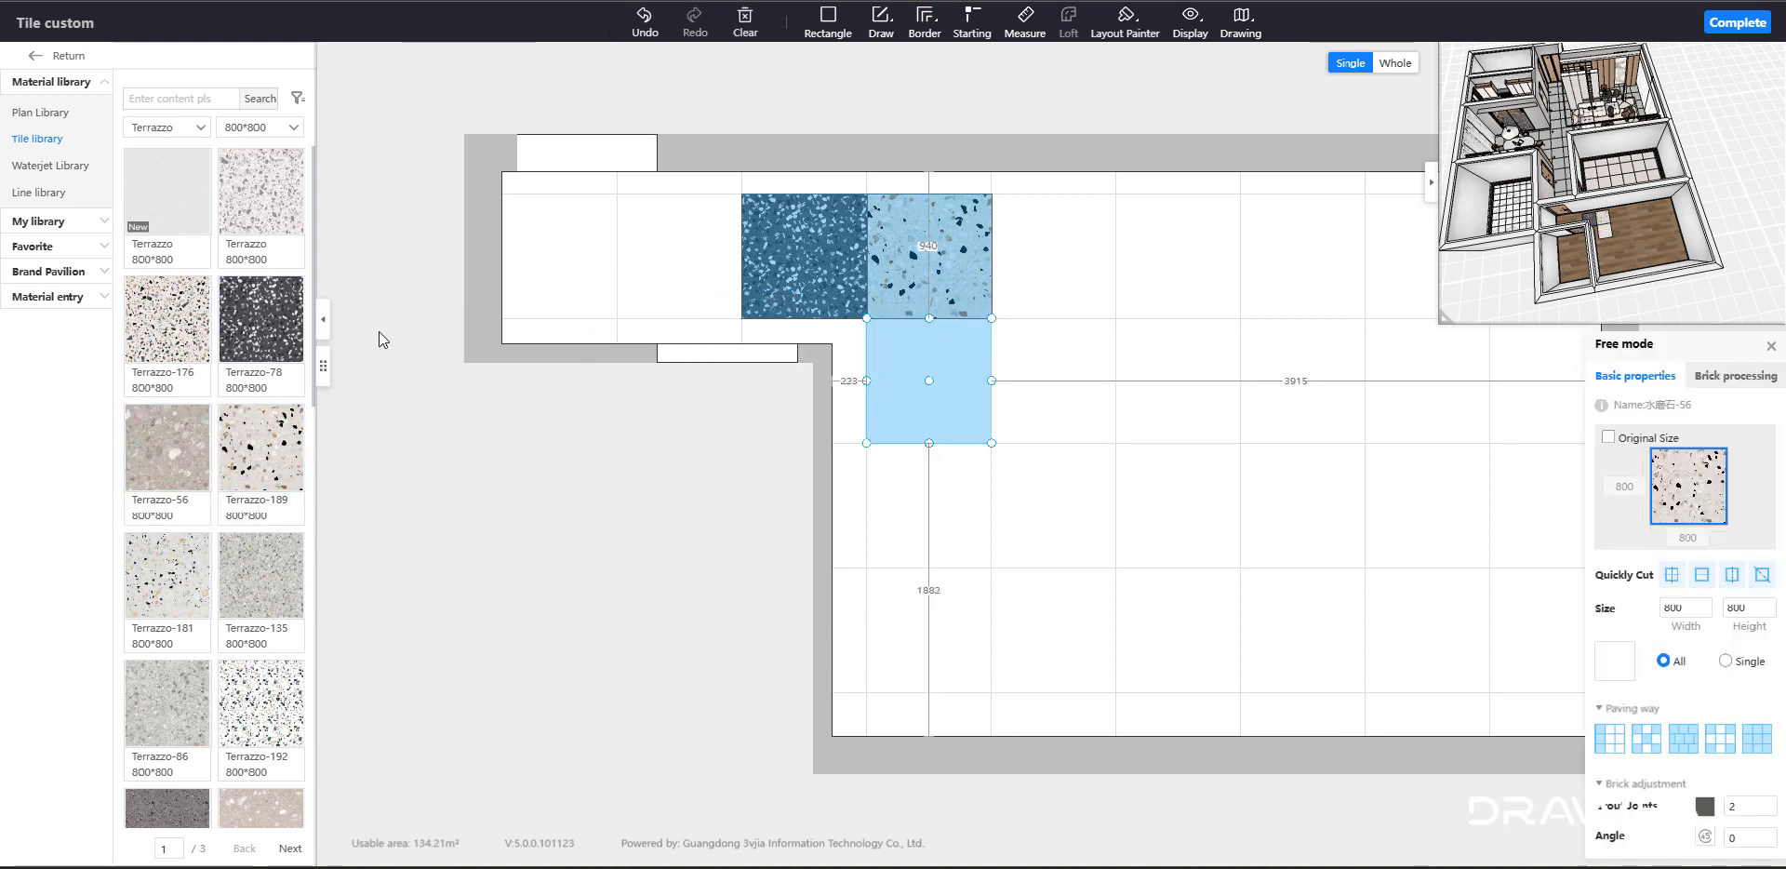
left_click(661, 556)
- Try filling the room with all three terrazzo tiles, and undo the fill
left_click(941, 371)
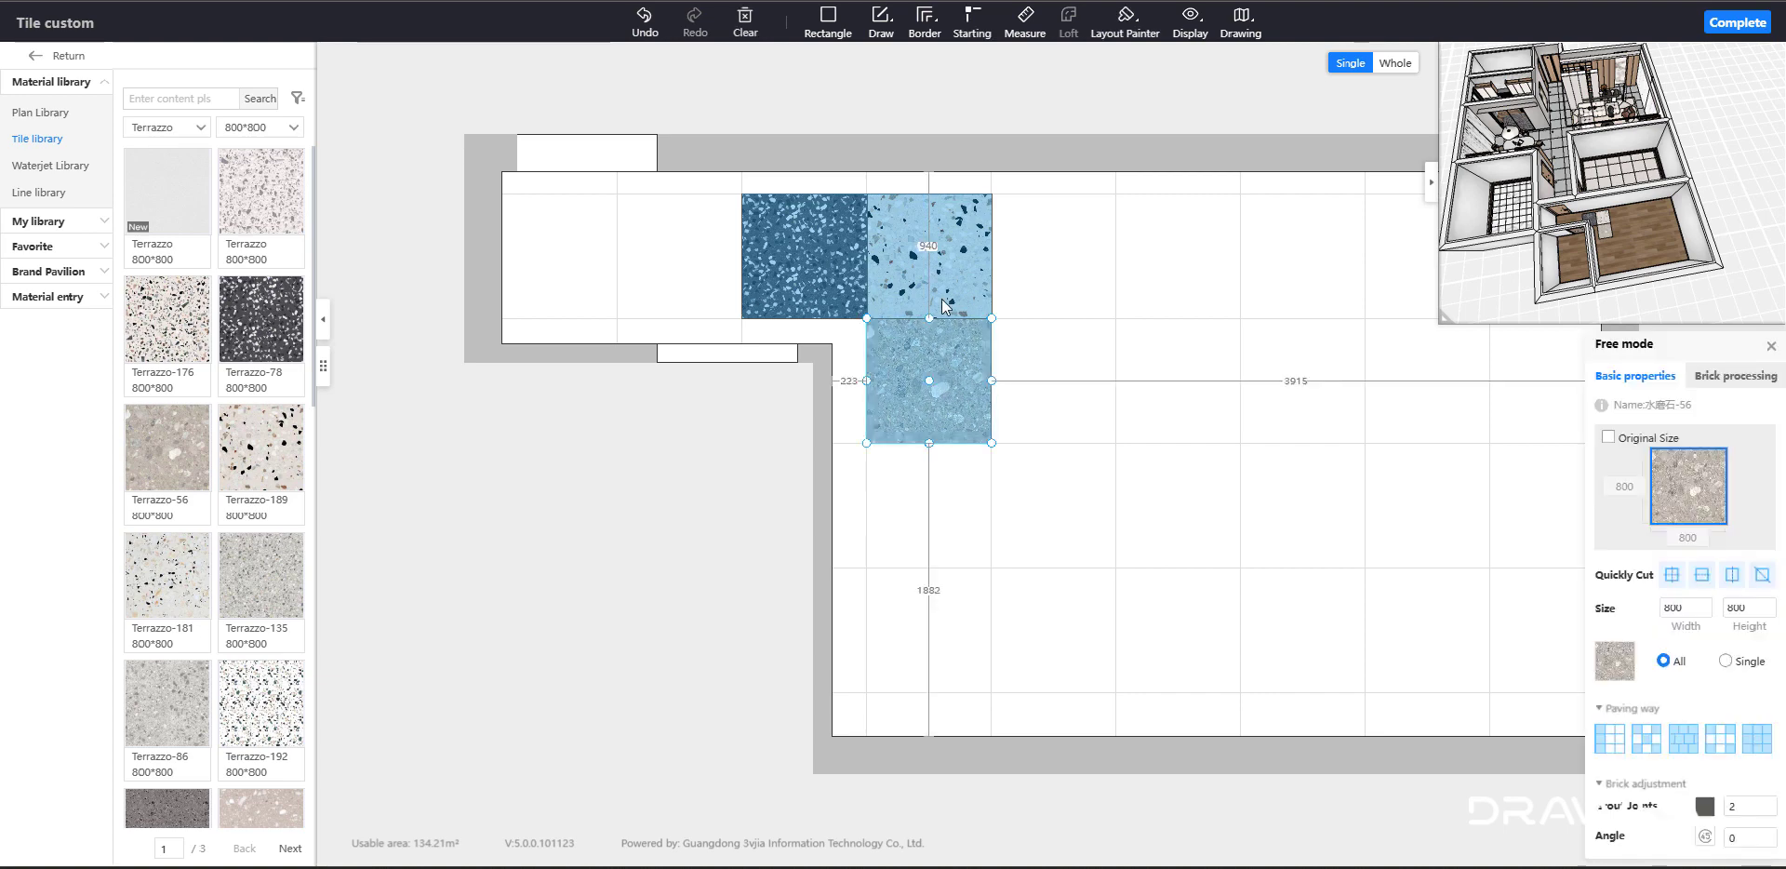
left_click(919, 262, "ctrl")
left_click(818, 266, "ctrl")
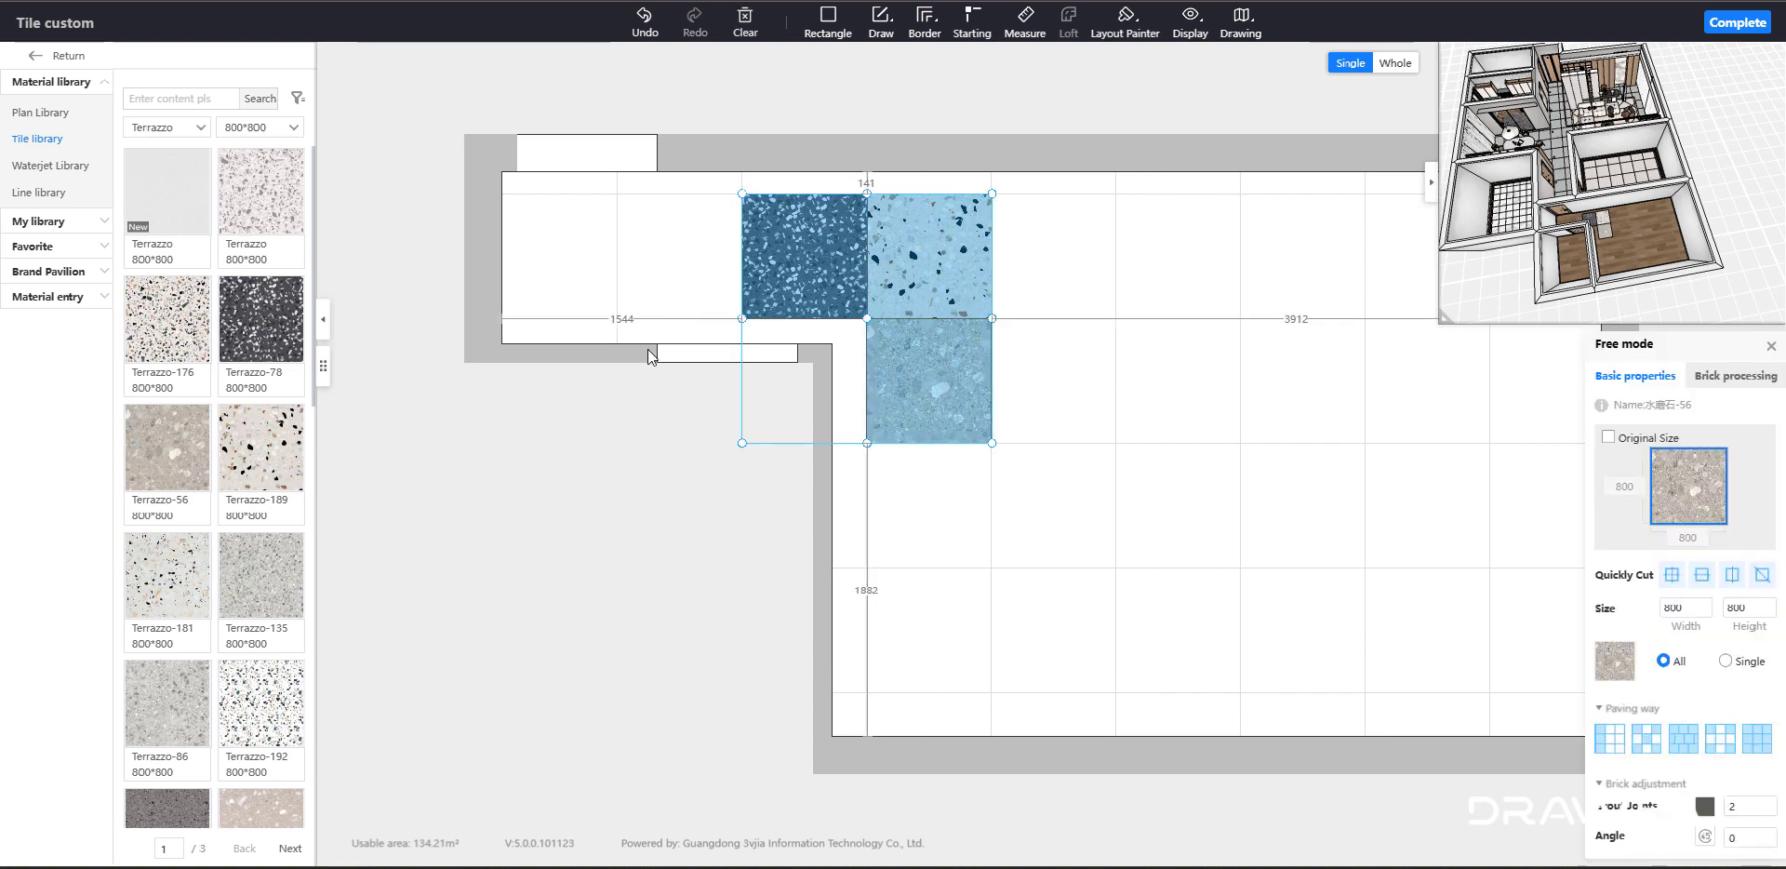
left_click(705, 354)
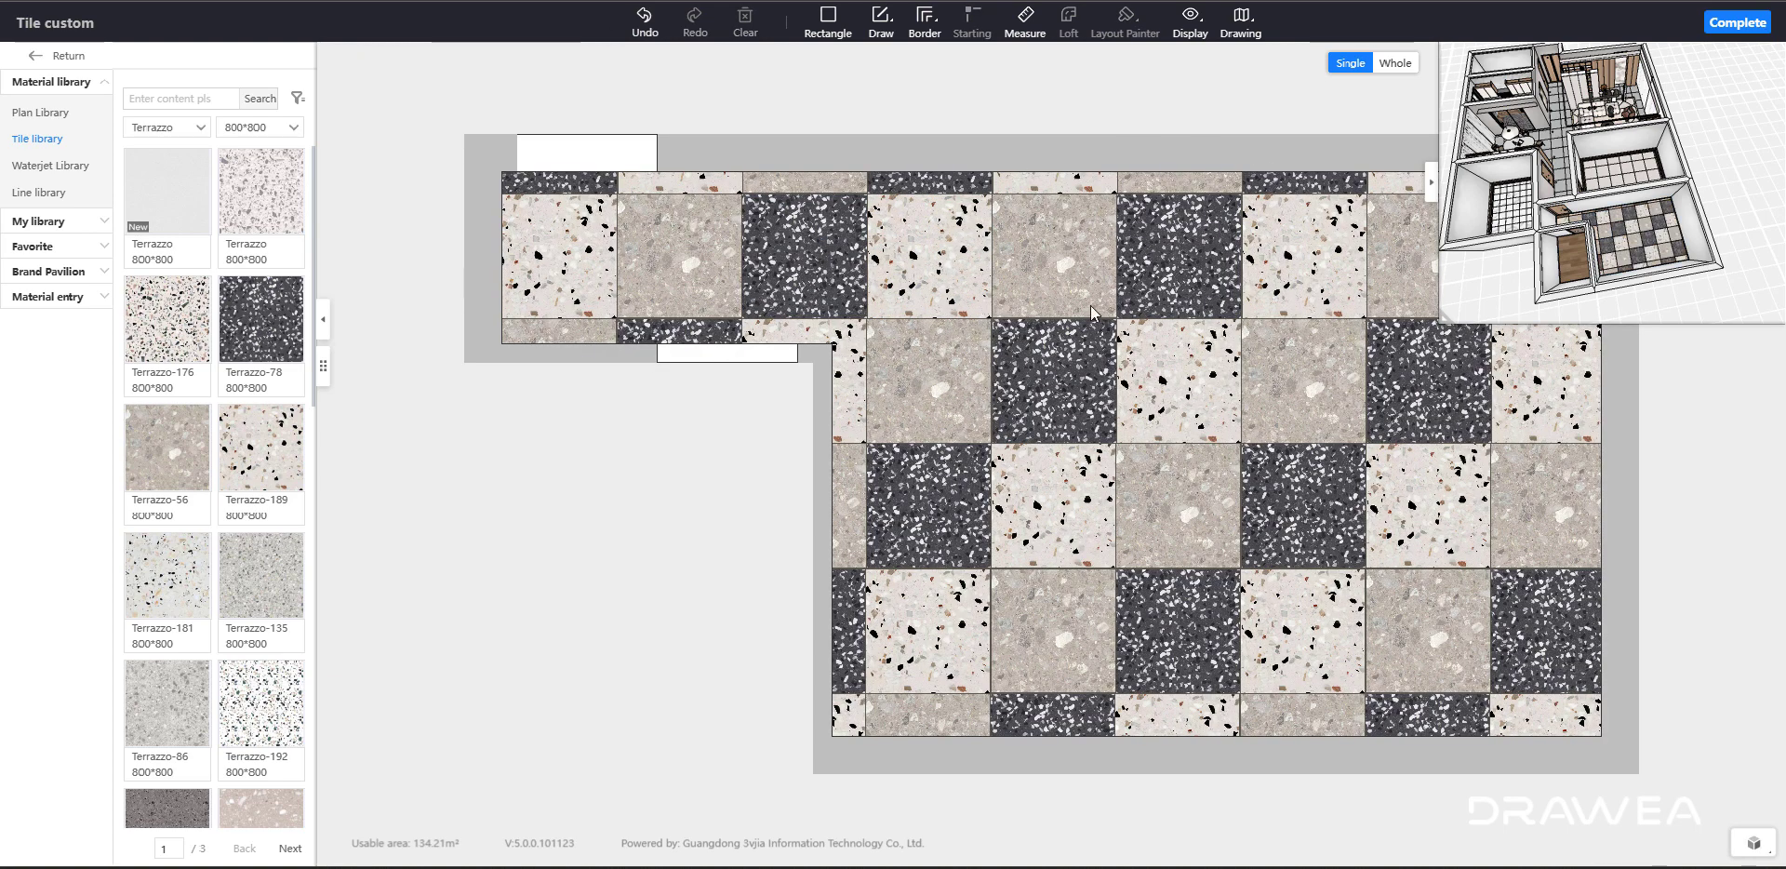
key("ctrl+z")
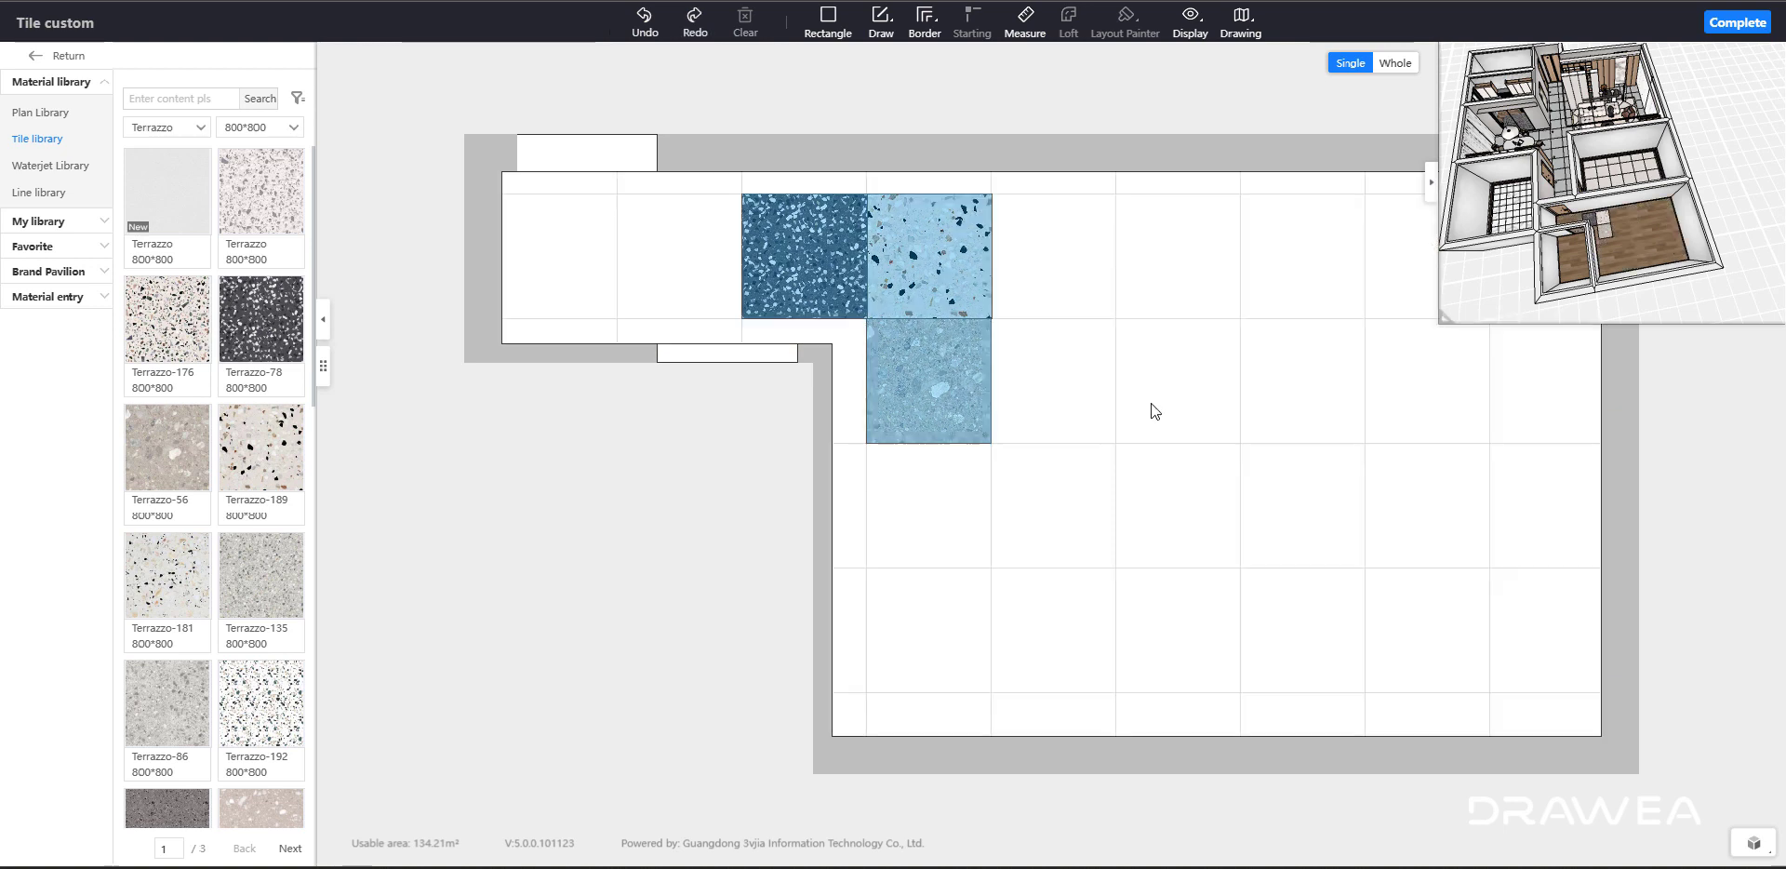
- Select the three terrazzo tiles again, try the Fill command on the room, and undo it
right_click(890, 338)
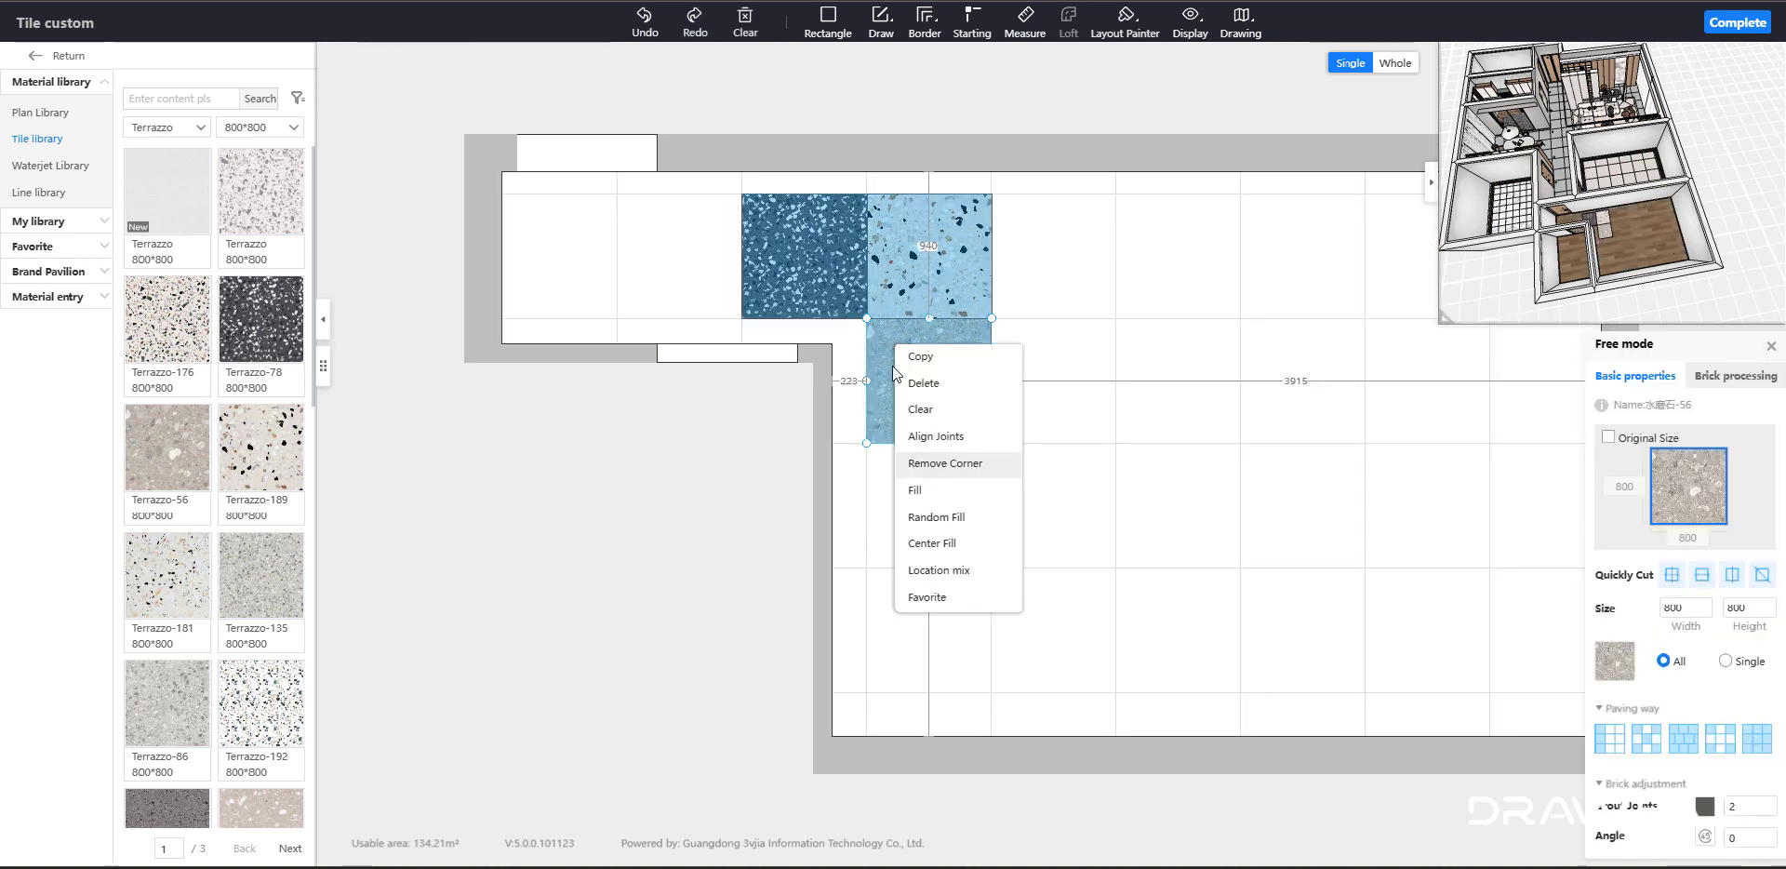
left_click(882, 277)
left_click(785, 255, "ctrl")
left_click(935, 364, "ctrl")
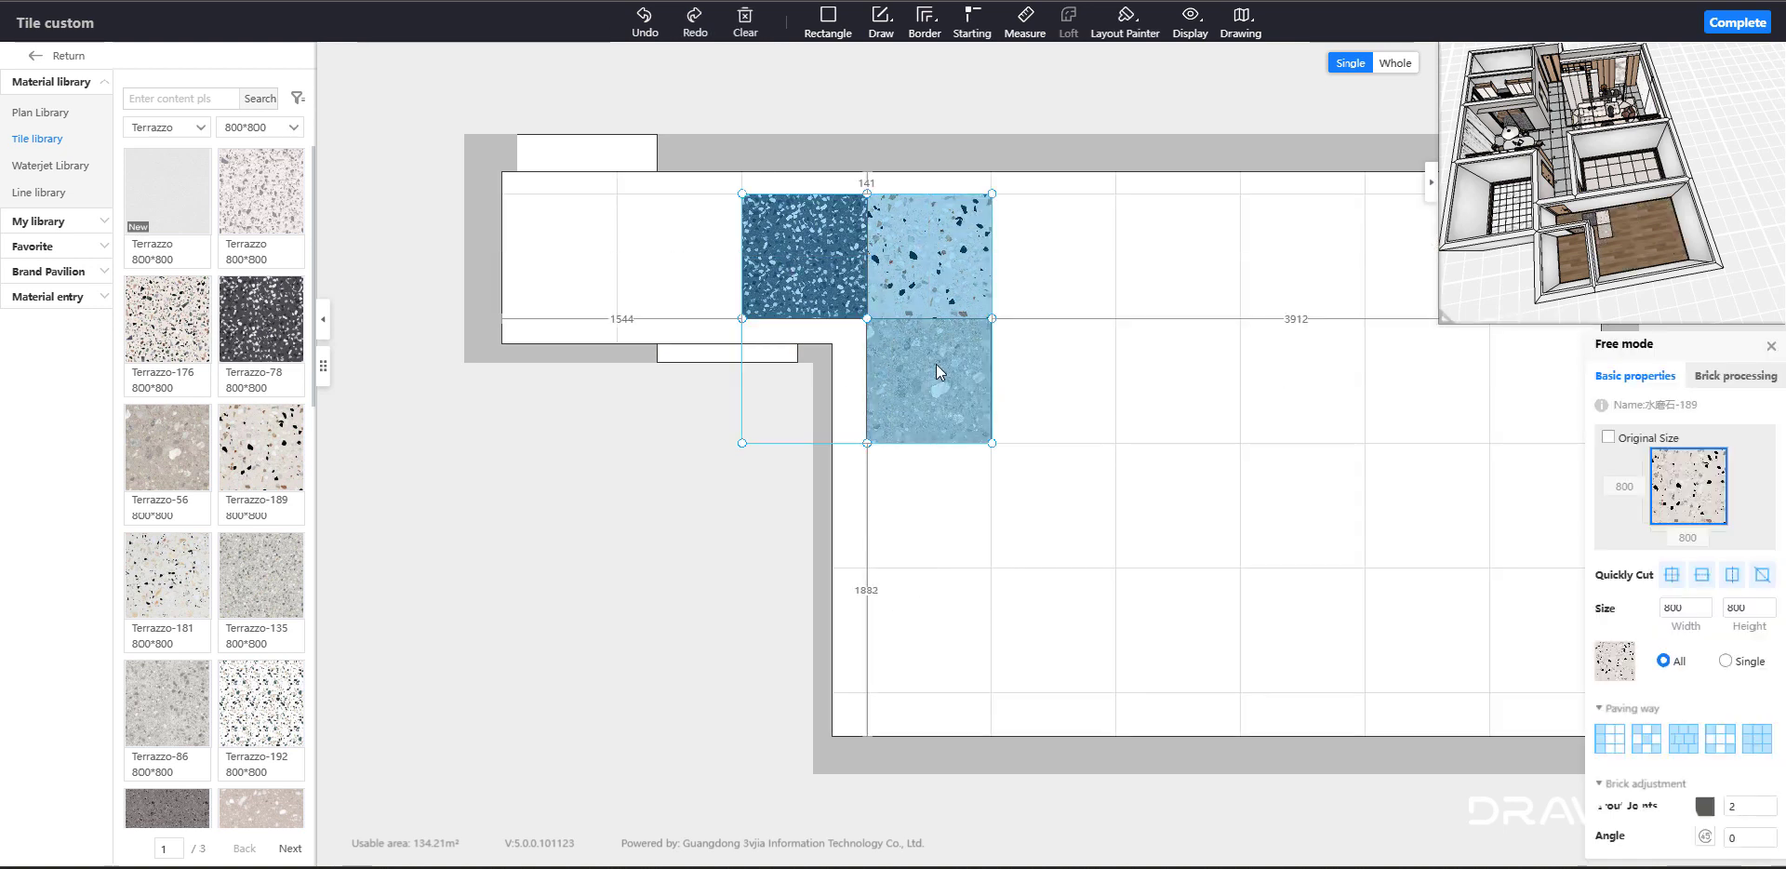
right_click(935, 365)
left_click(1000, 495)
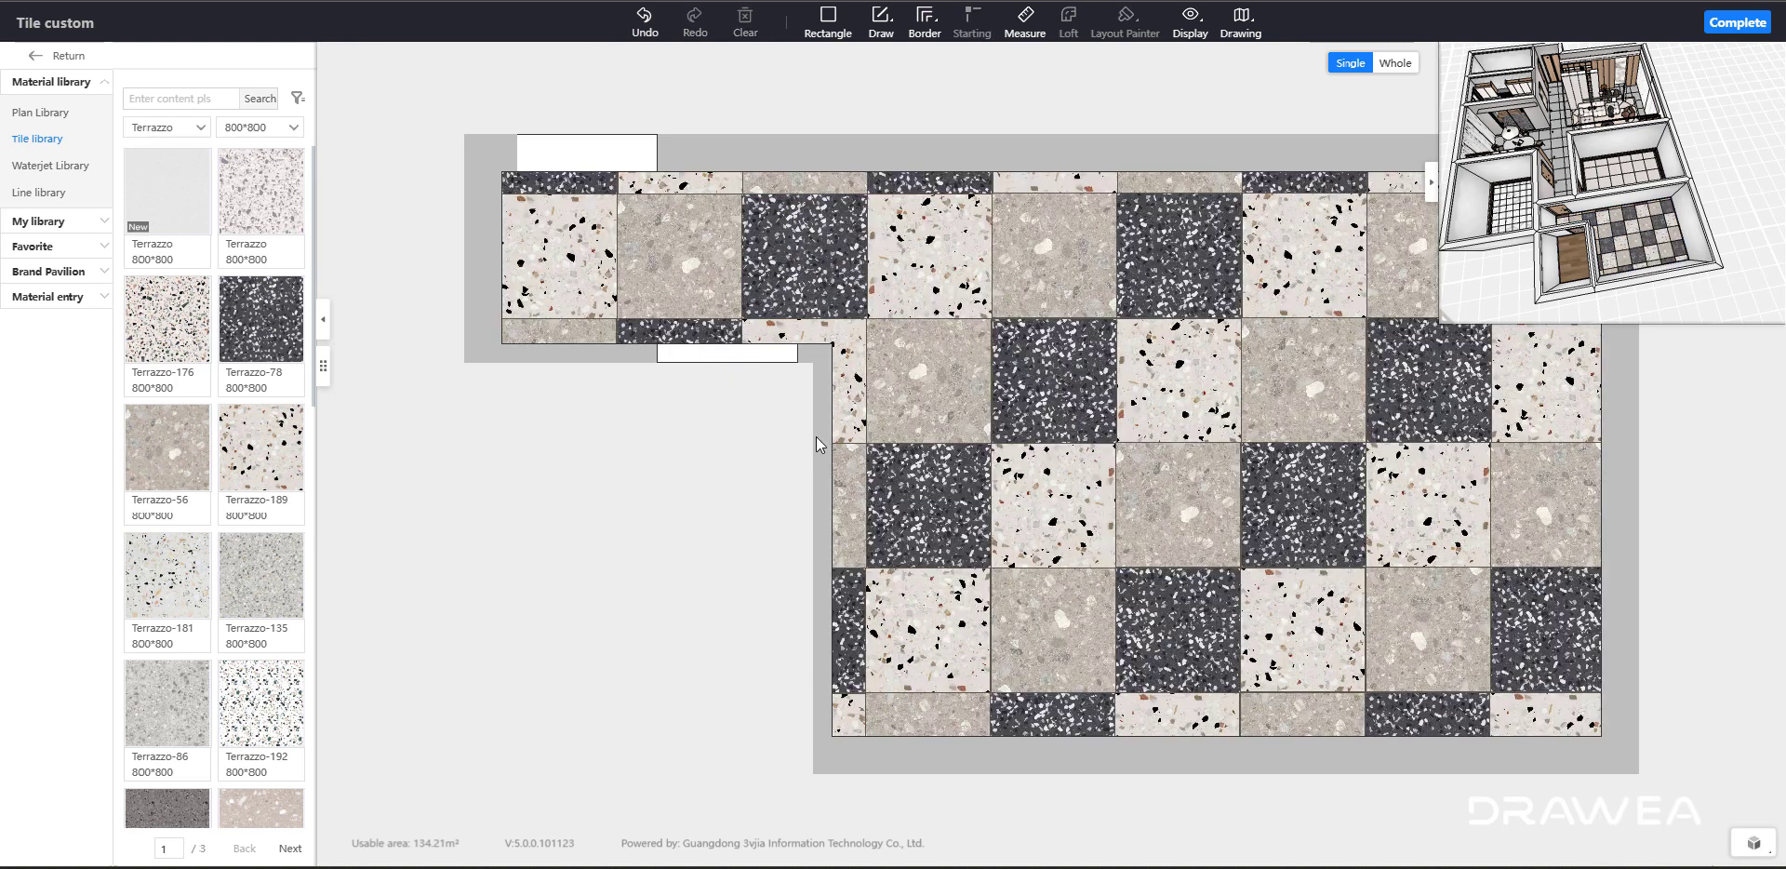
key("ctrl+z")
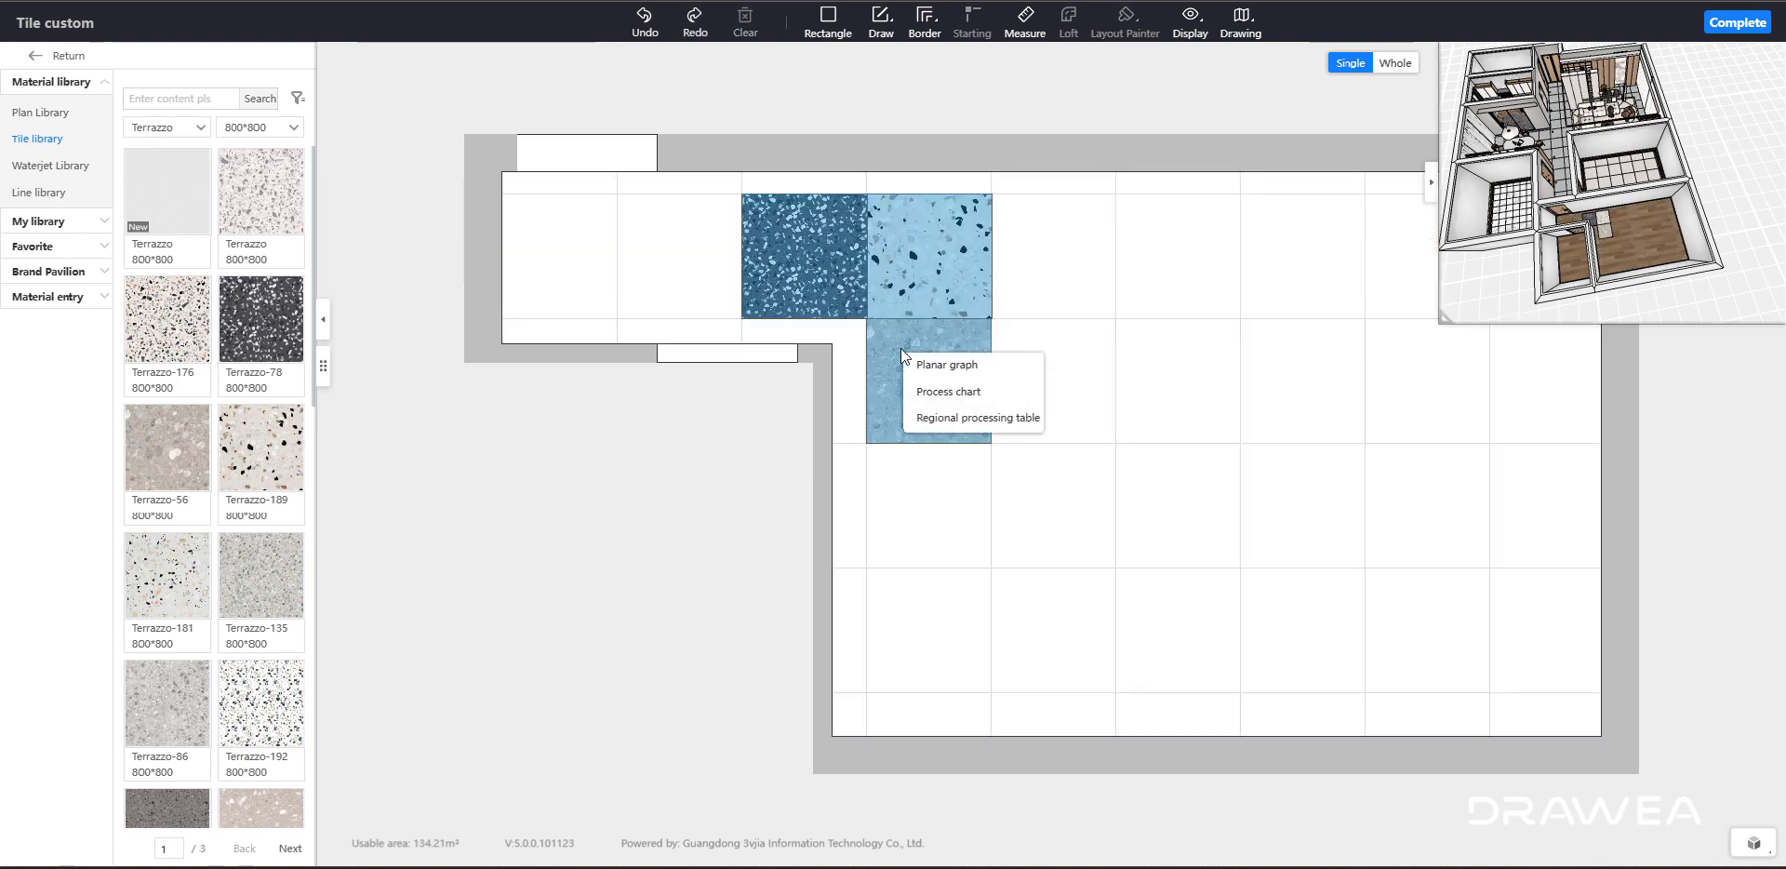
- Pave the L-shaped room with a Location mix of the Terrazzo-78, Terrazzo-189 and Terrazzo-56 tiles
right_click(901, 348)
left_click(863, 268)
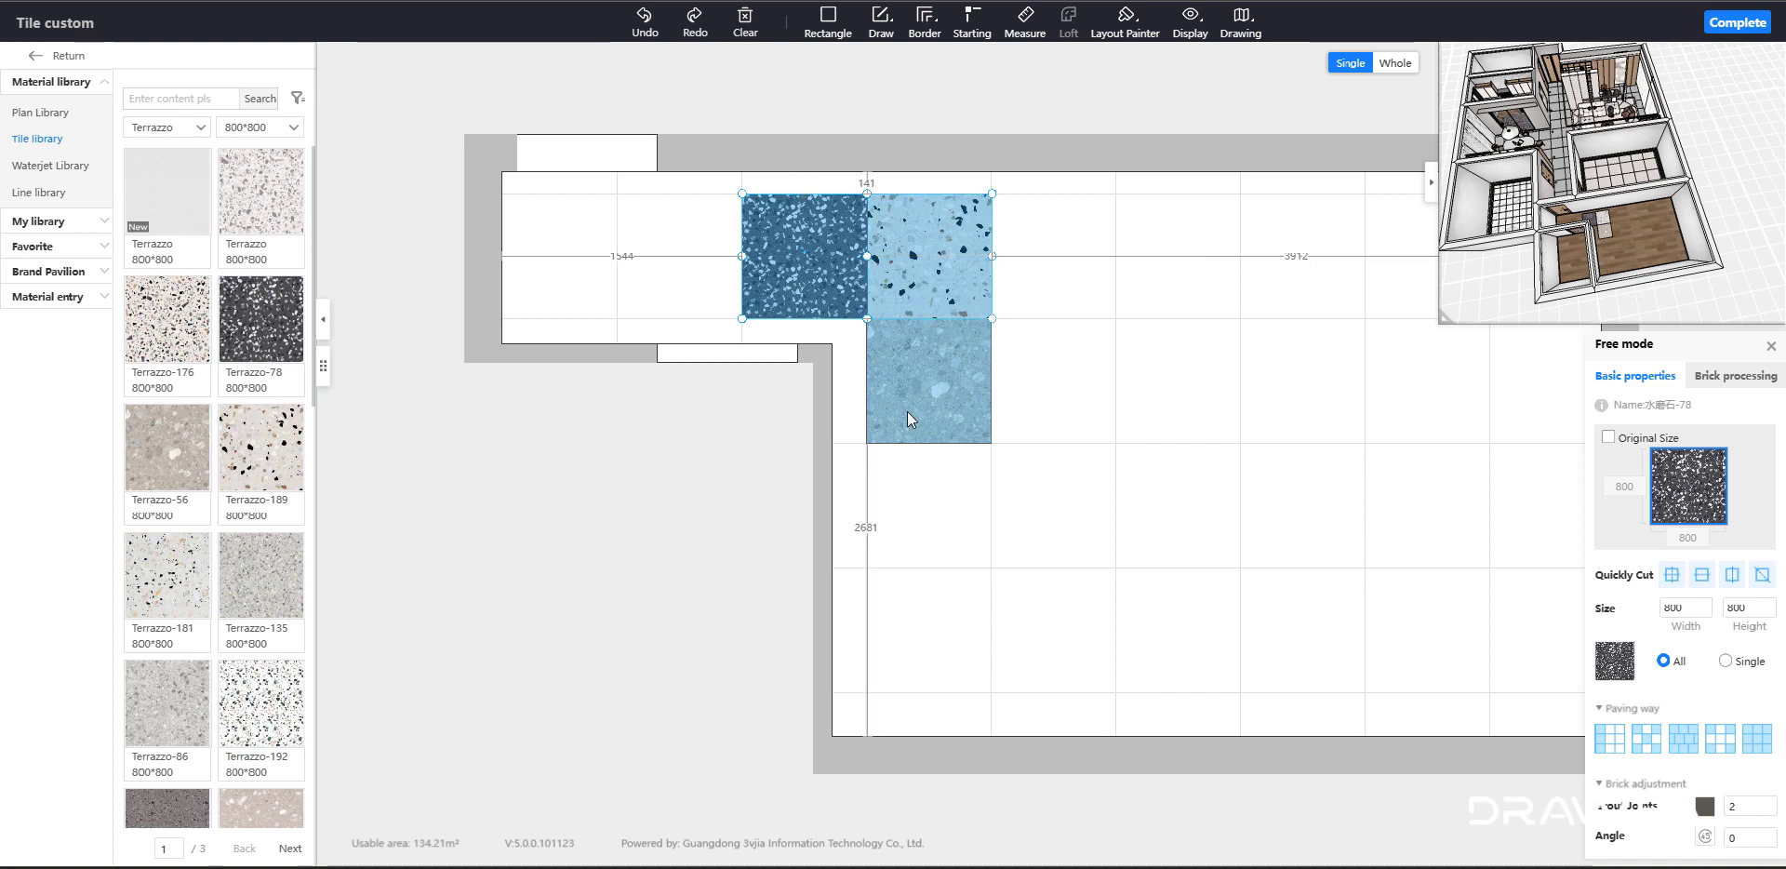
right_click(911, 384)
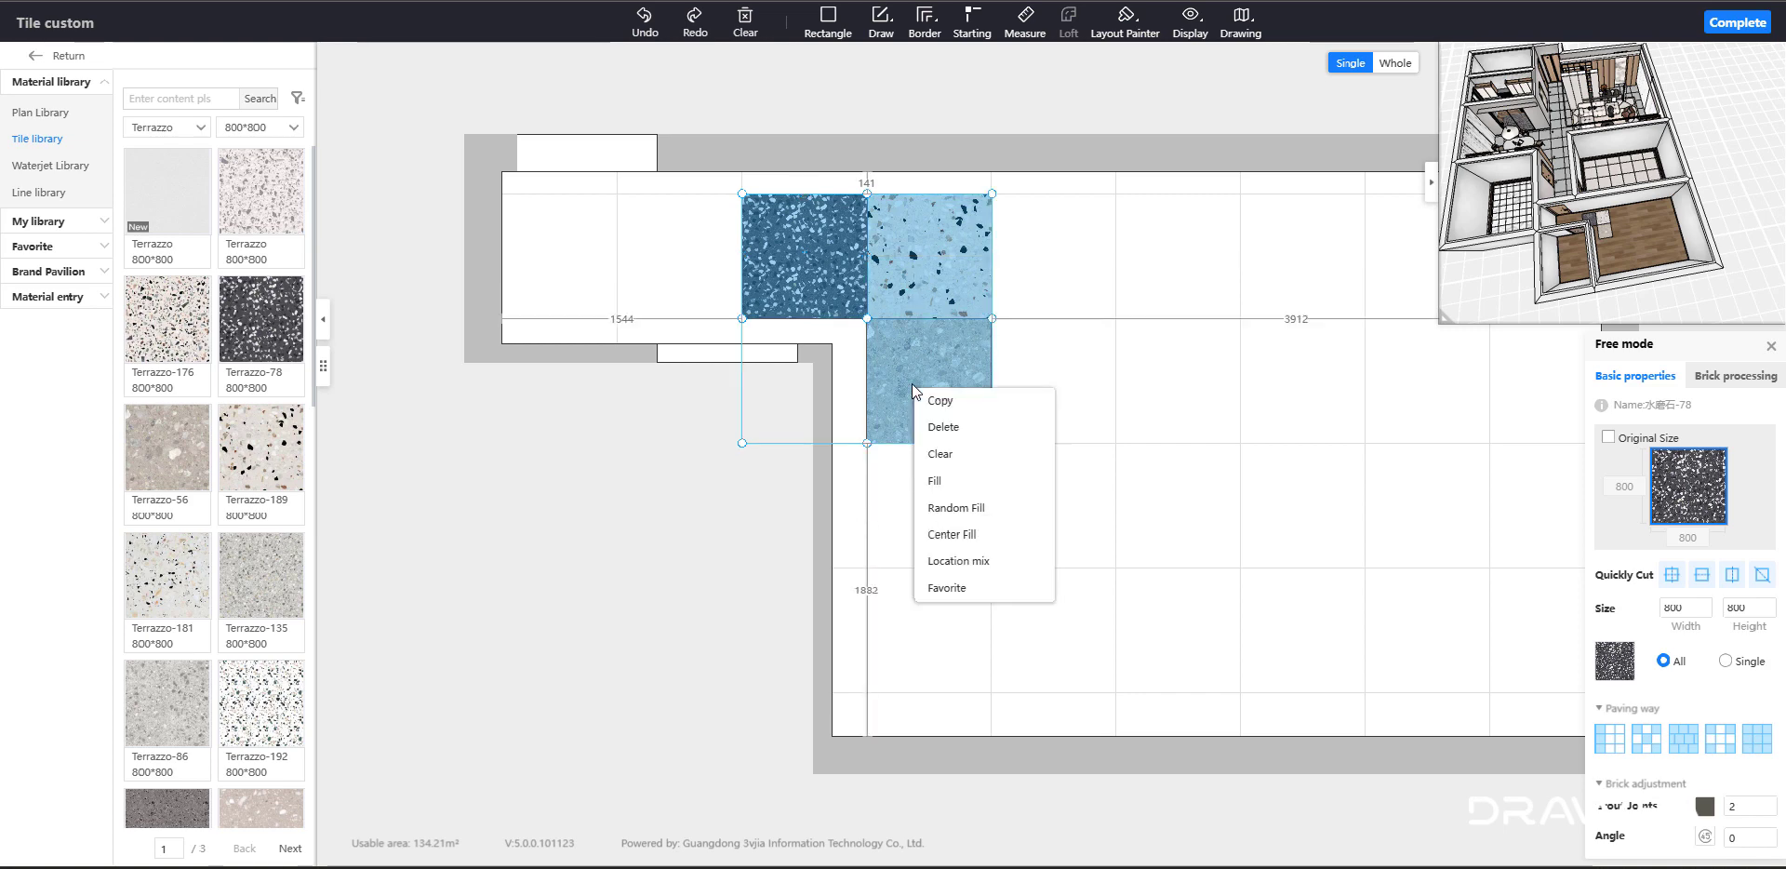
left_click(983, 563)
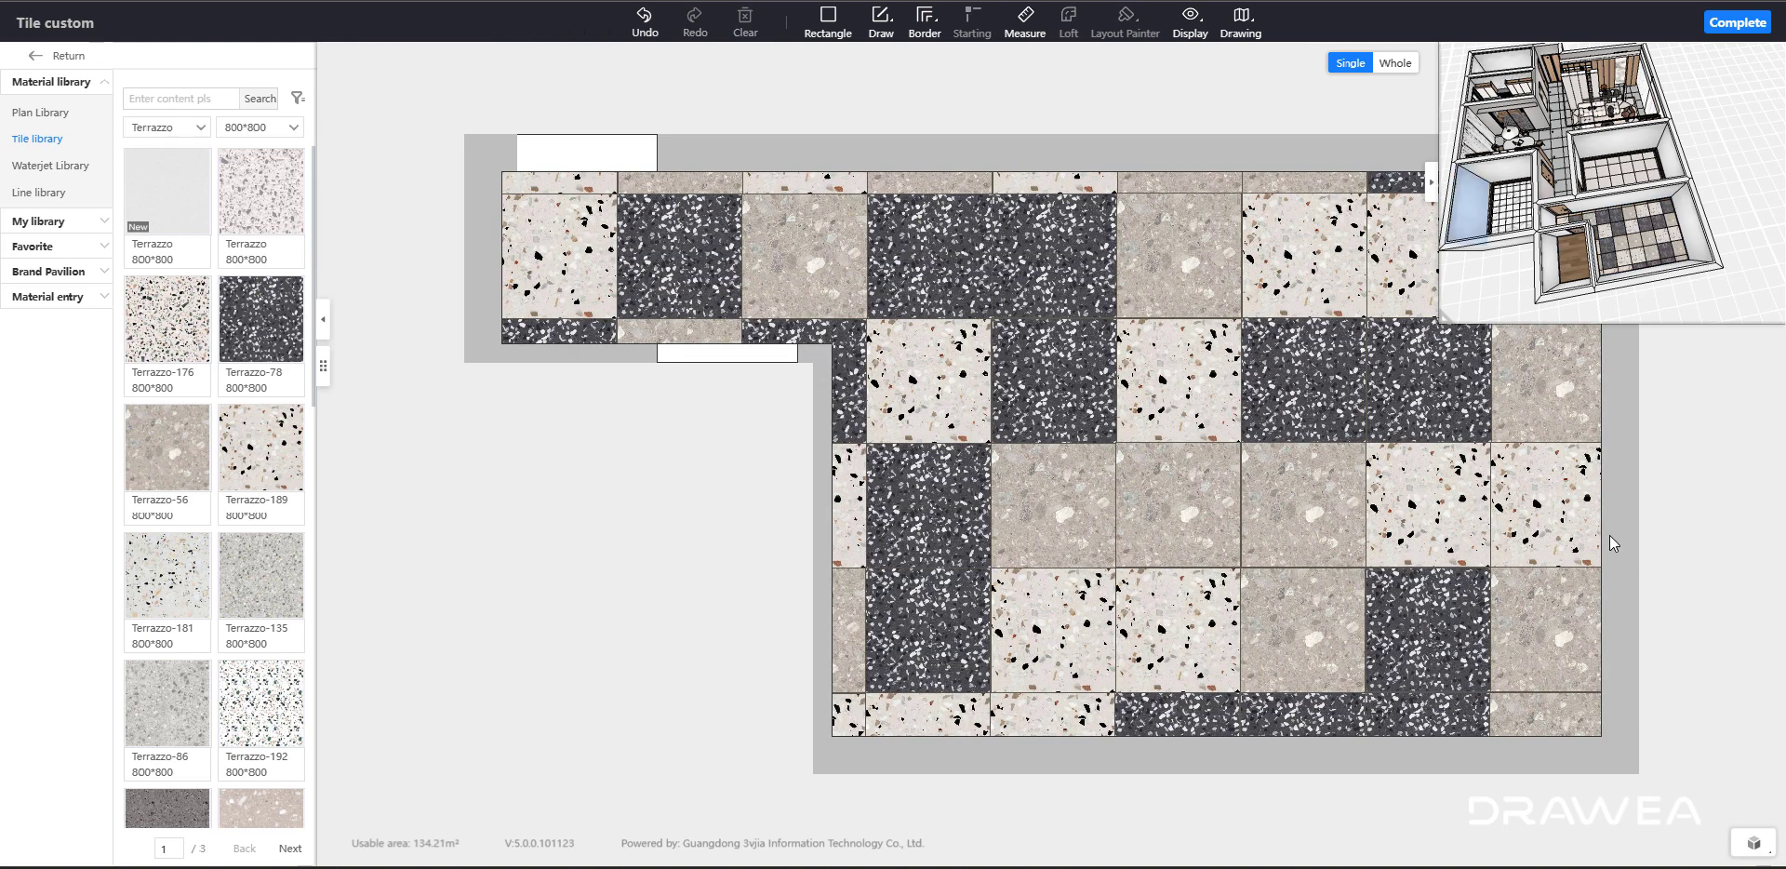
scroll(1027, 390, "down", 3)
scroll(1093, 382, "up", 5)
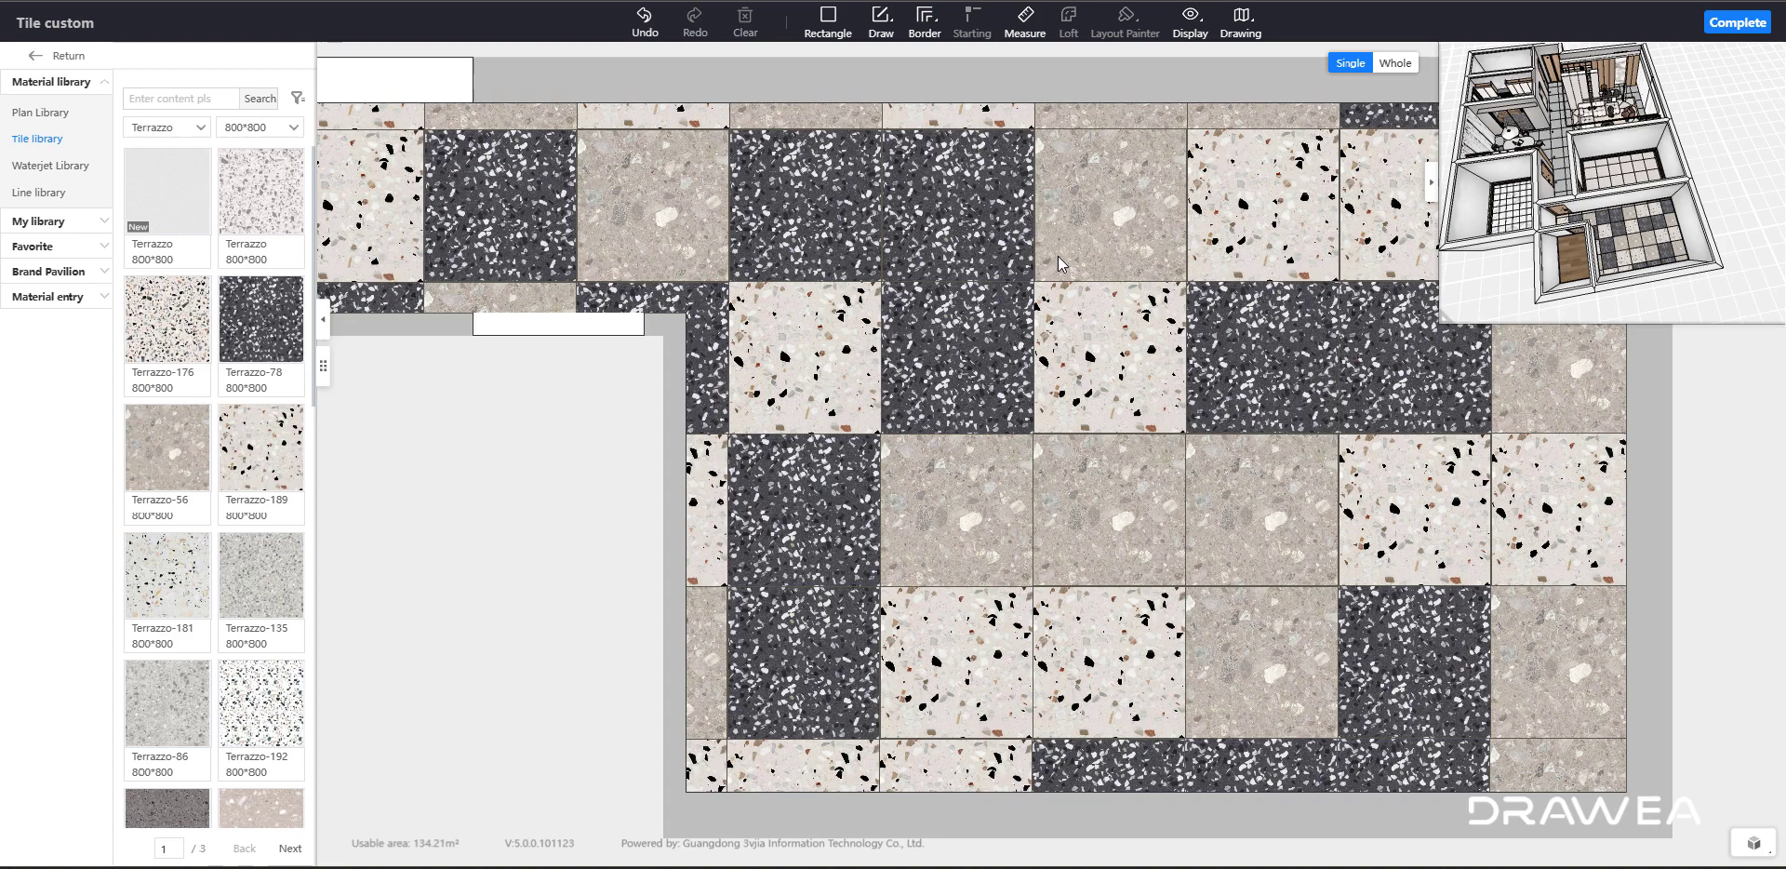
scroll(1017, 244, "down", 4)
scroll(916, 247, "up", 2)
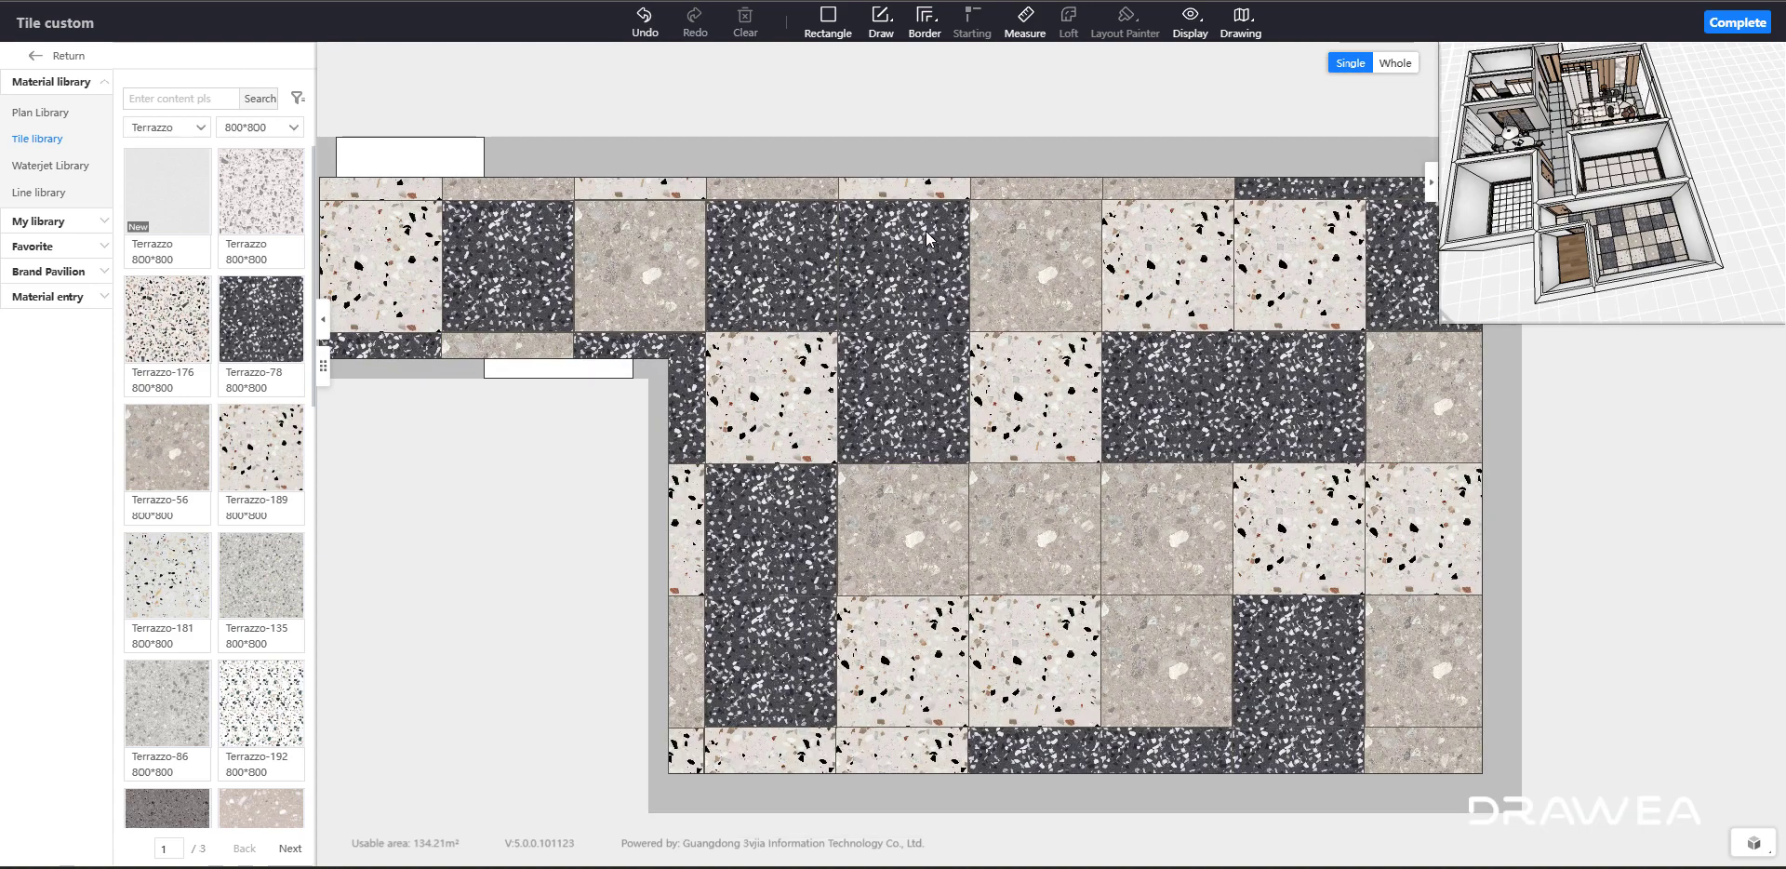
scroll(930, 236, "down", 1)
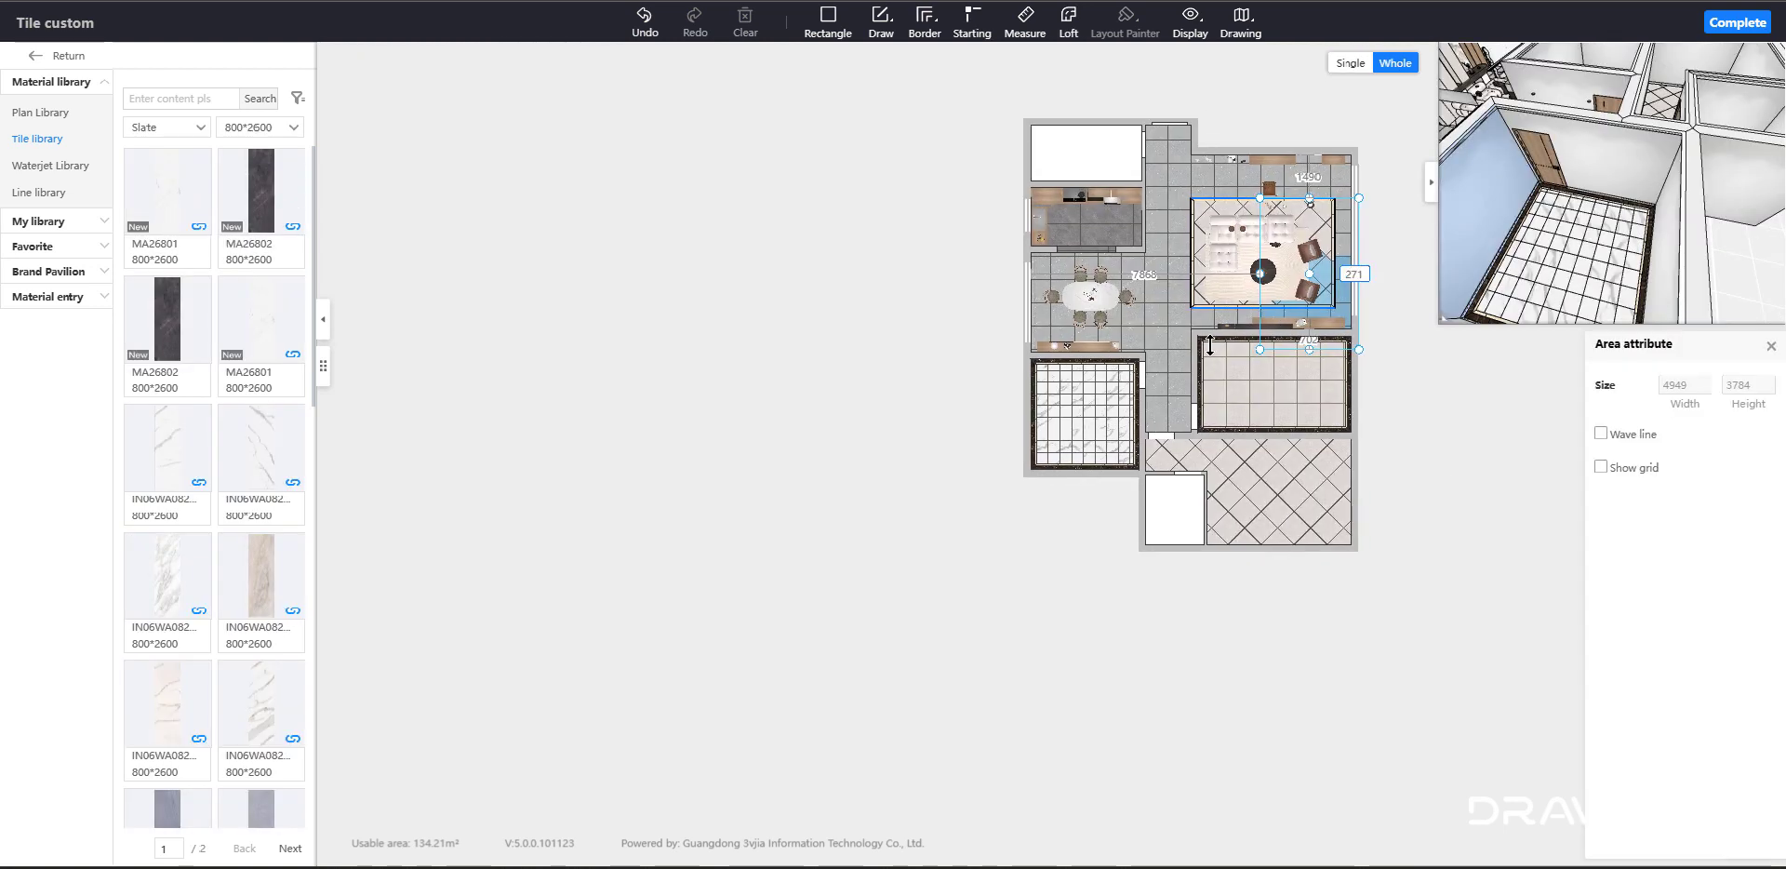
- Show the living and dining area alone in Single display and examine its floor paving
left_click(1351, 63)
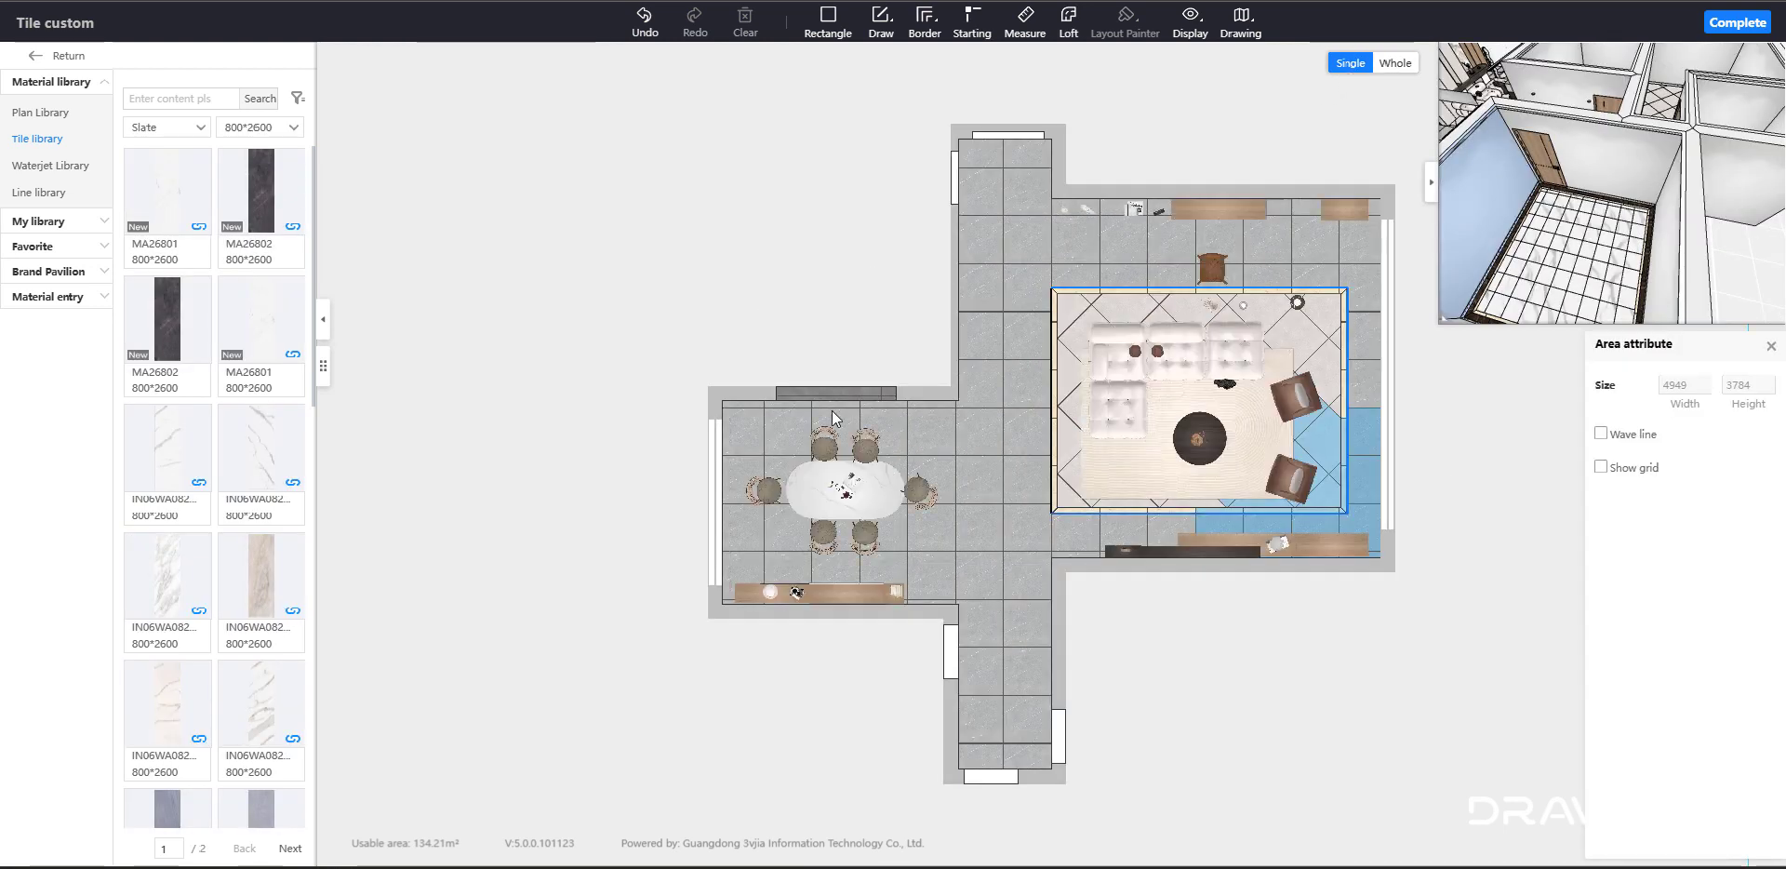
scroll(842, 265, "up", 3)
scroll(793, 251, "down", 2)
scroll(460, 322, "down", 3)
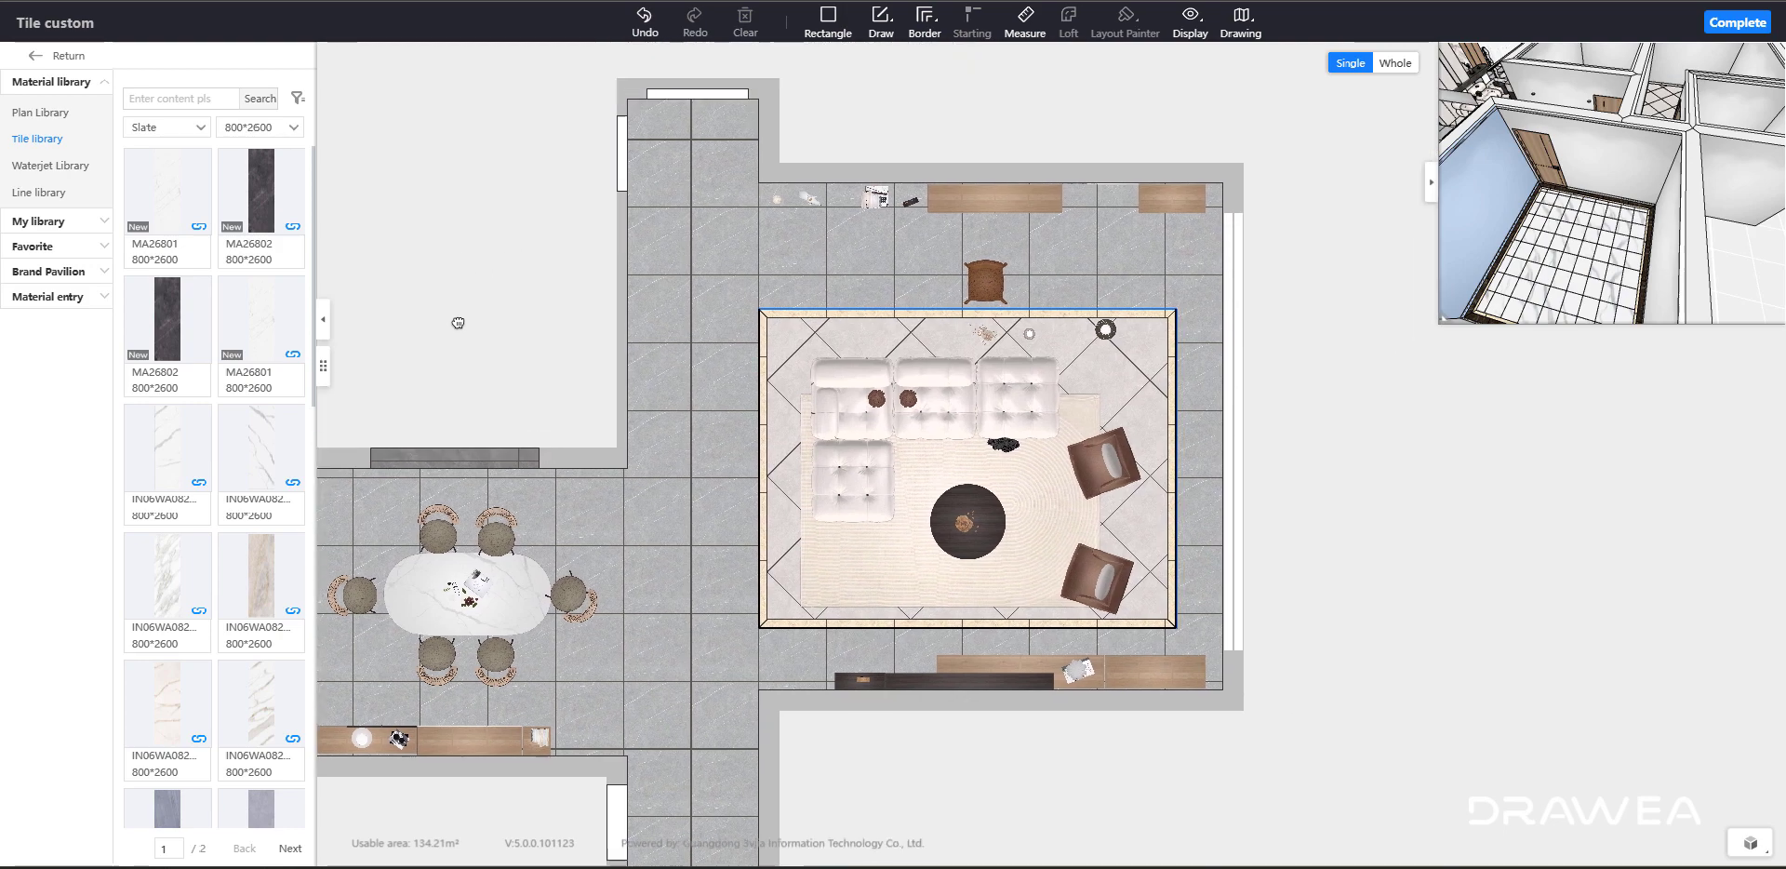
left_click_drag(685, 300, 698, 249)
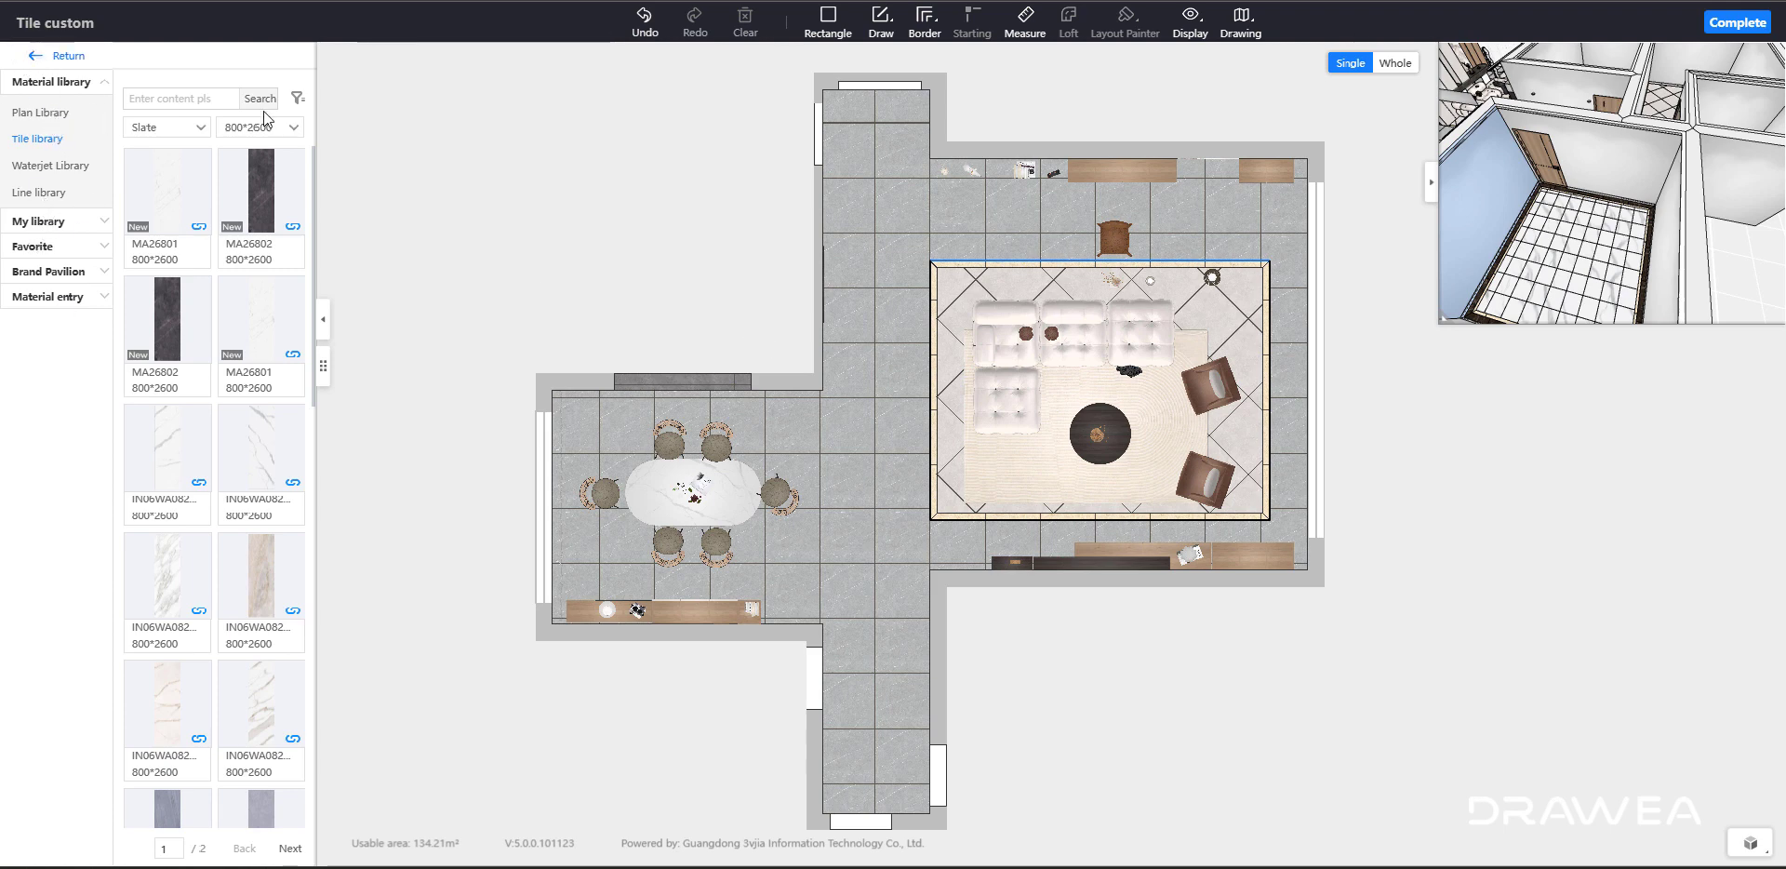
- Return from tile customization to the main design and inspect the paved rooms in the Roam view
left_click(41, 58)
scroll(1092, 400, "down", 3)
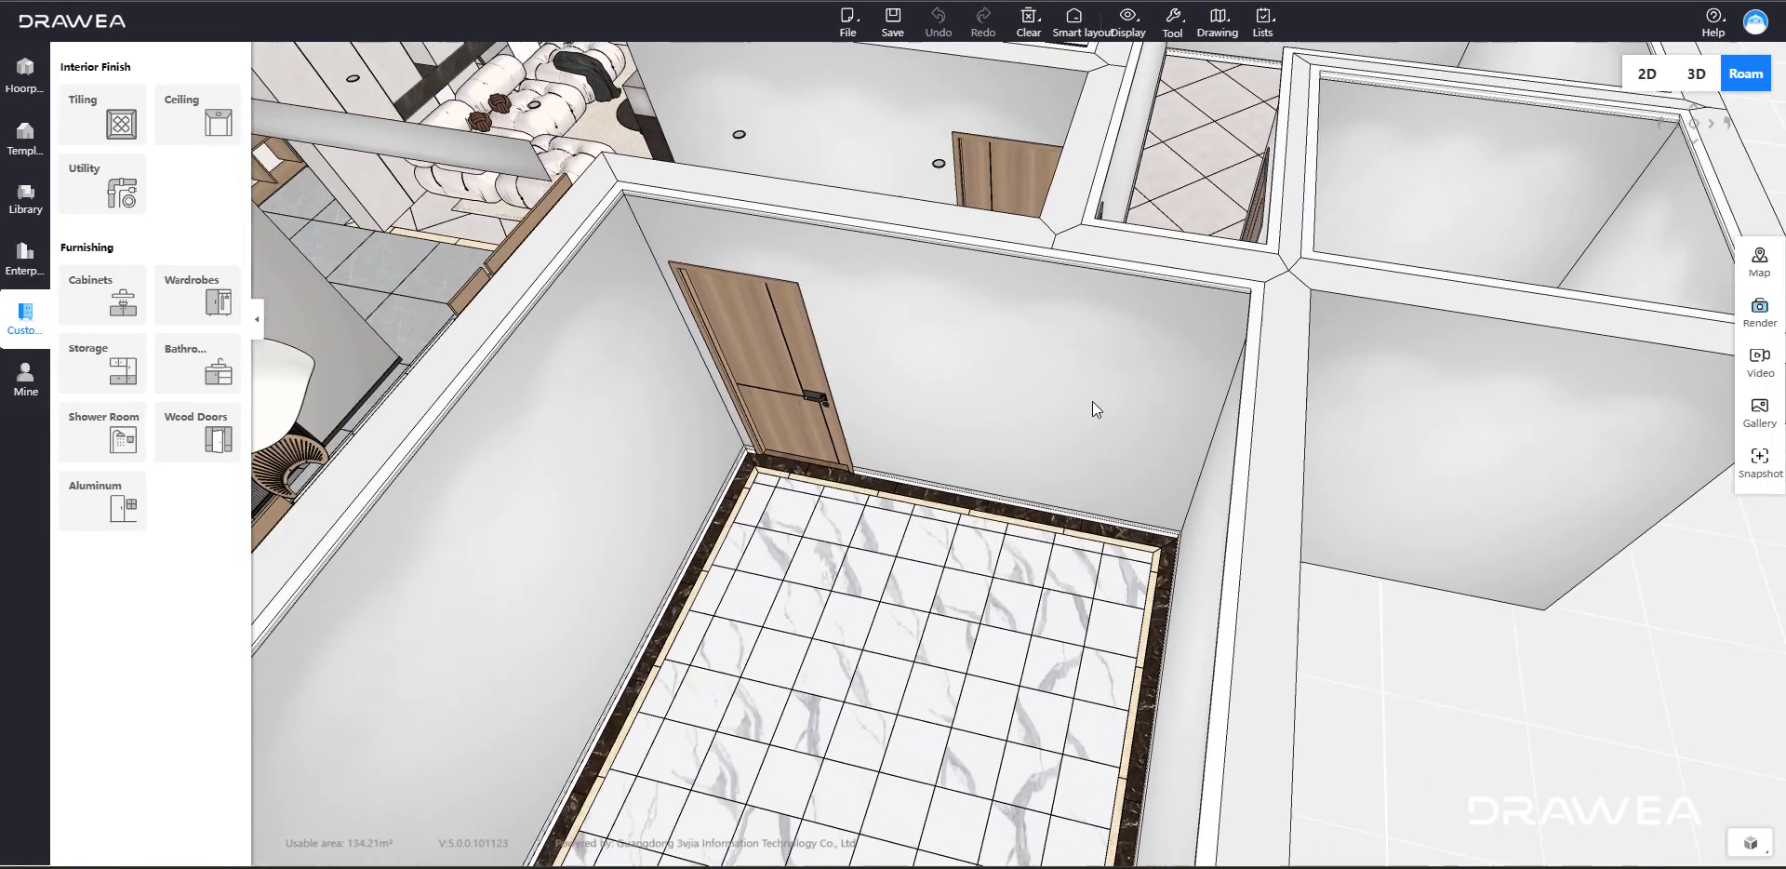
left_click_drag(1092, 400, 980, 314)
key("q")
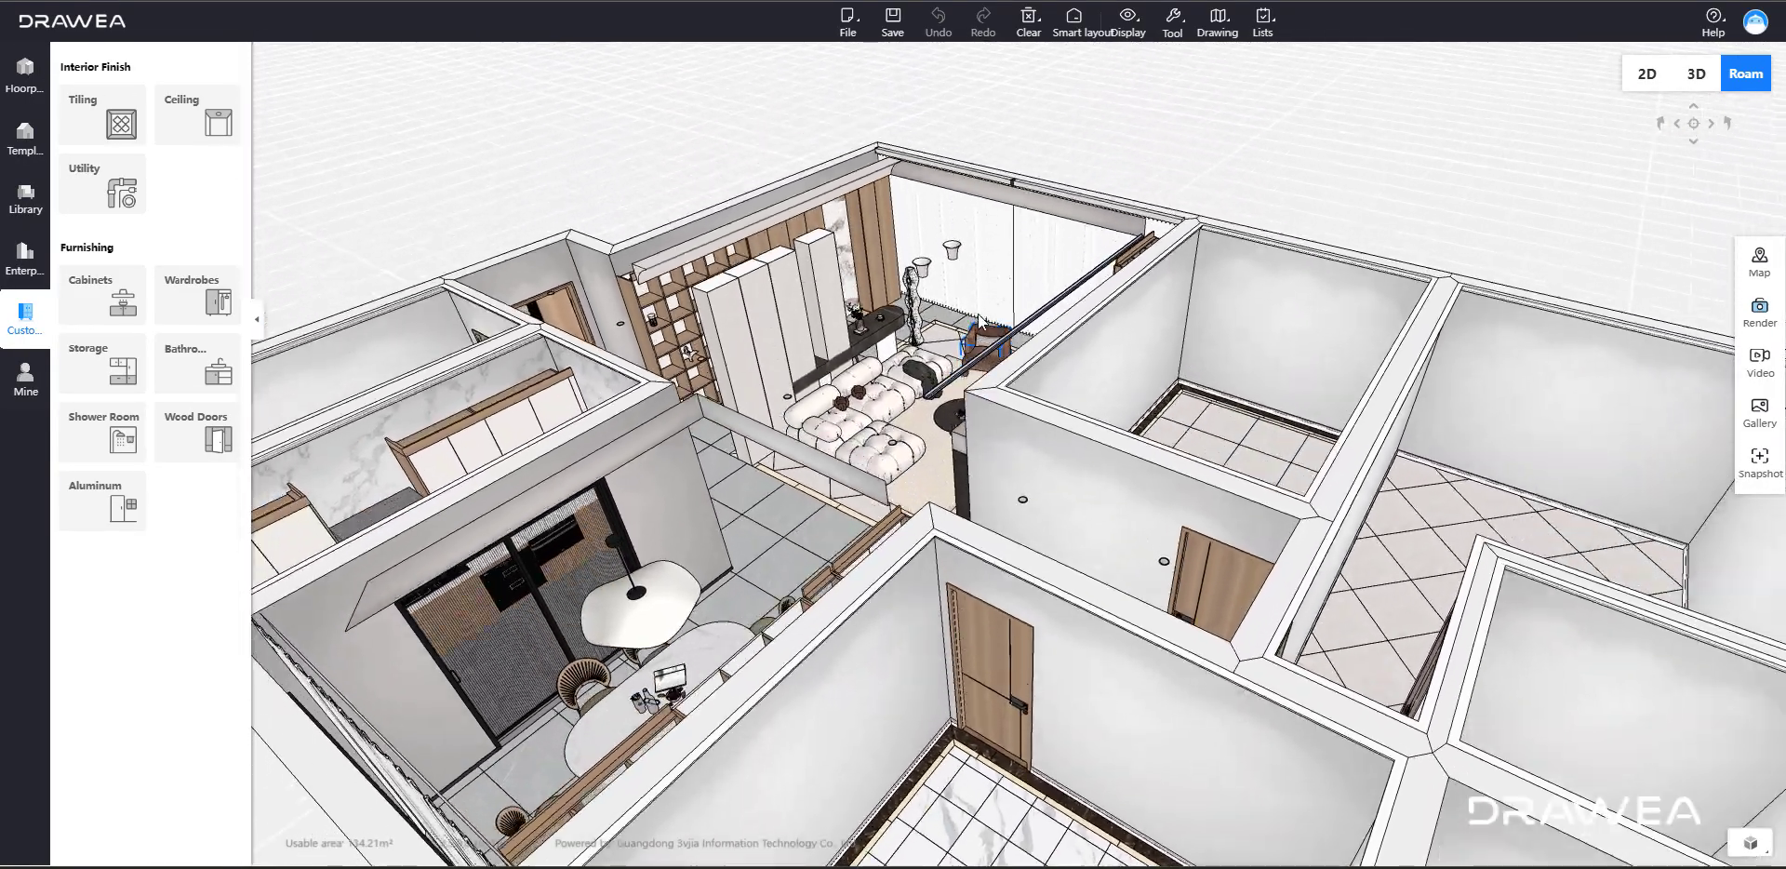
key("w")
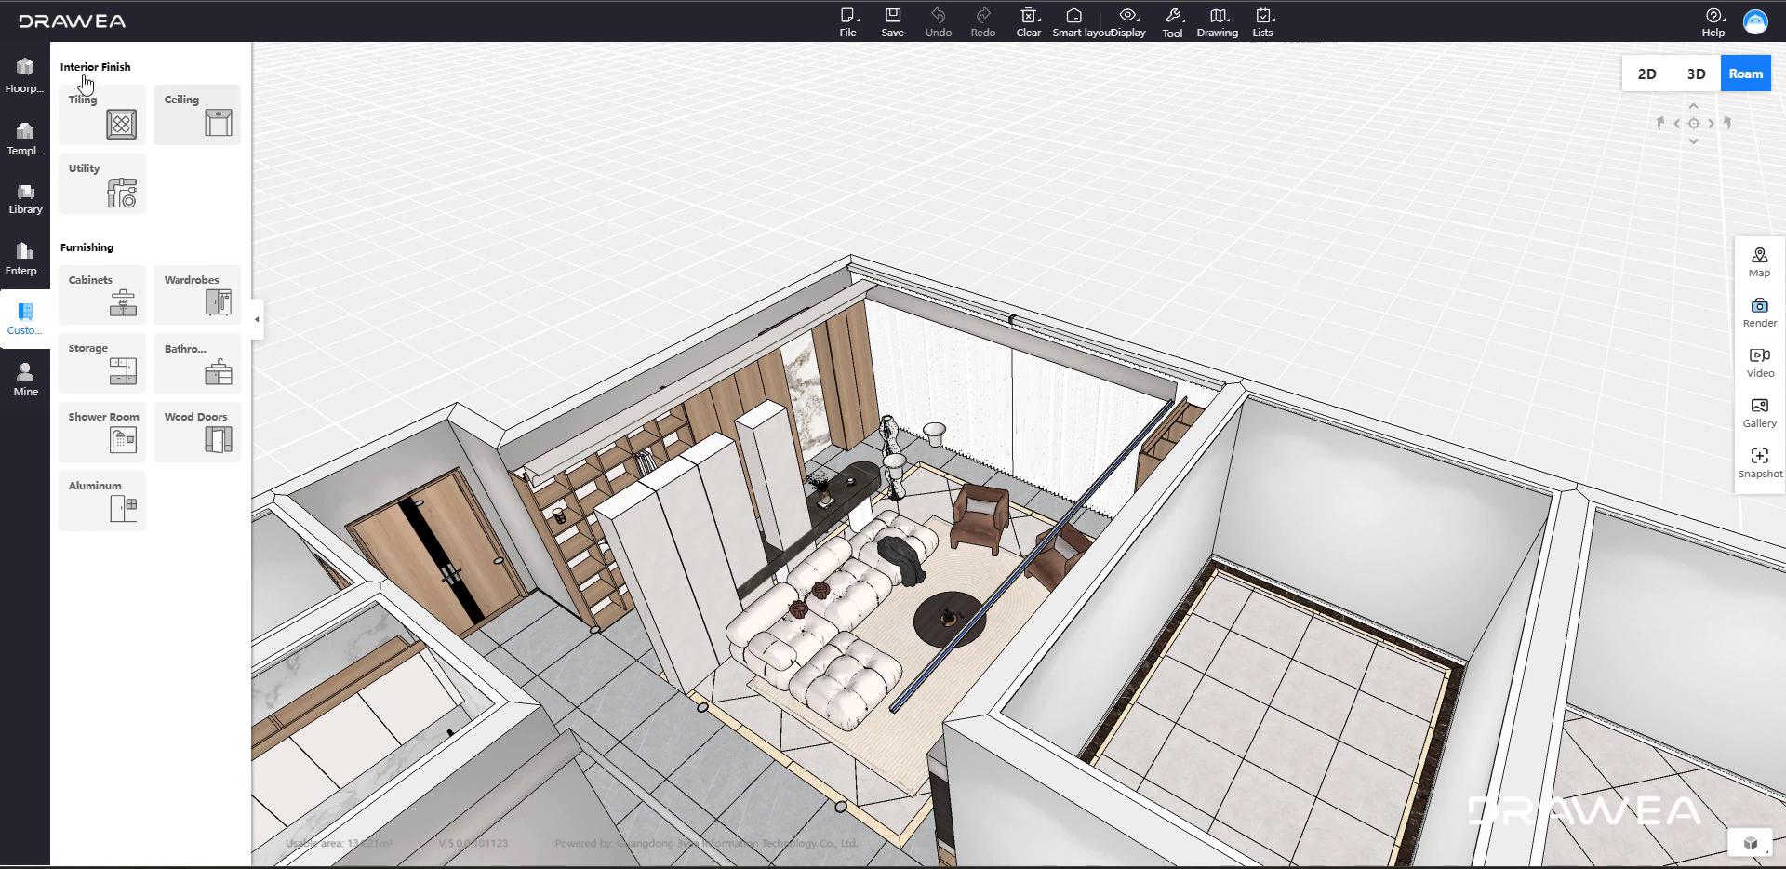
- Start a whole-house CAD drawings export with only the Tile drawing type selected
left_click(1217, 20)
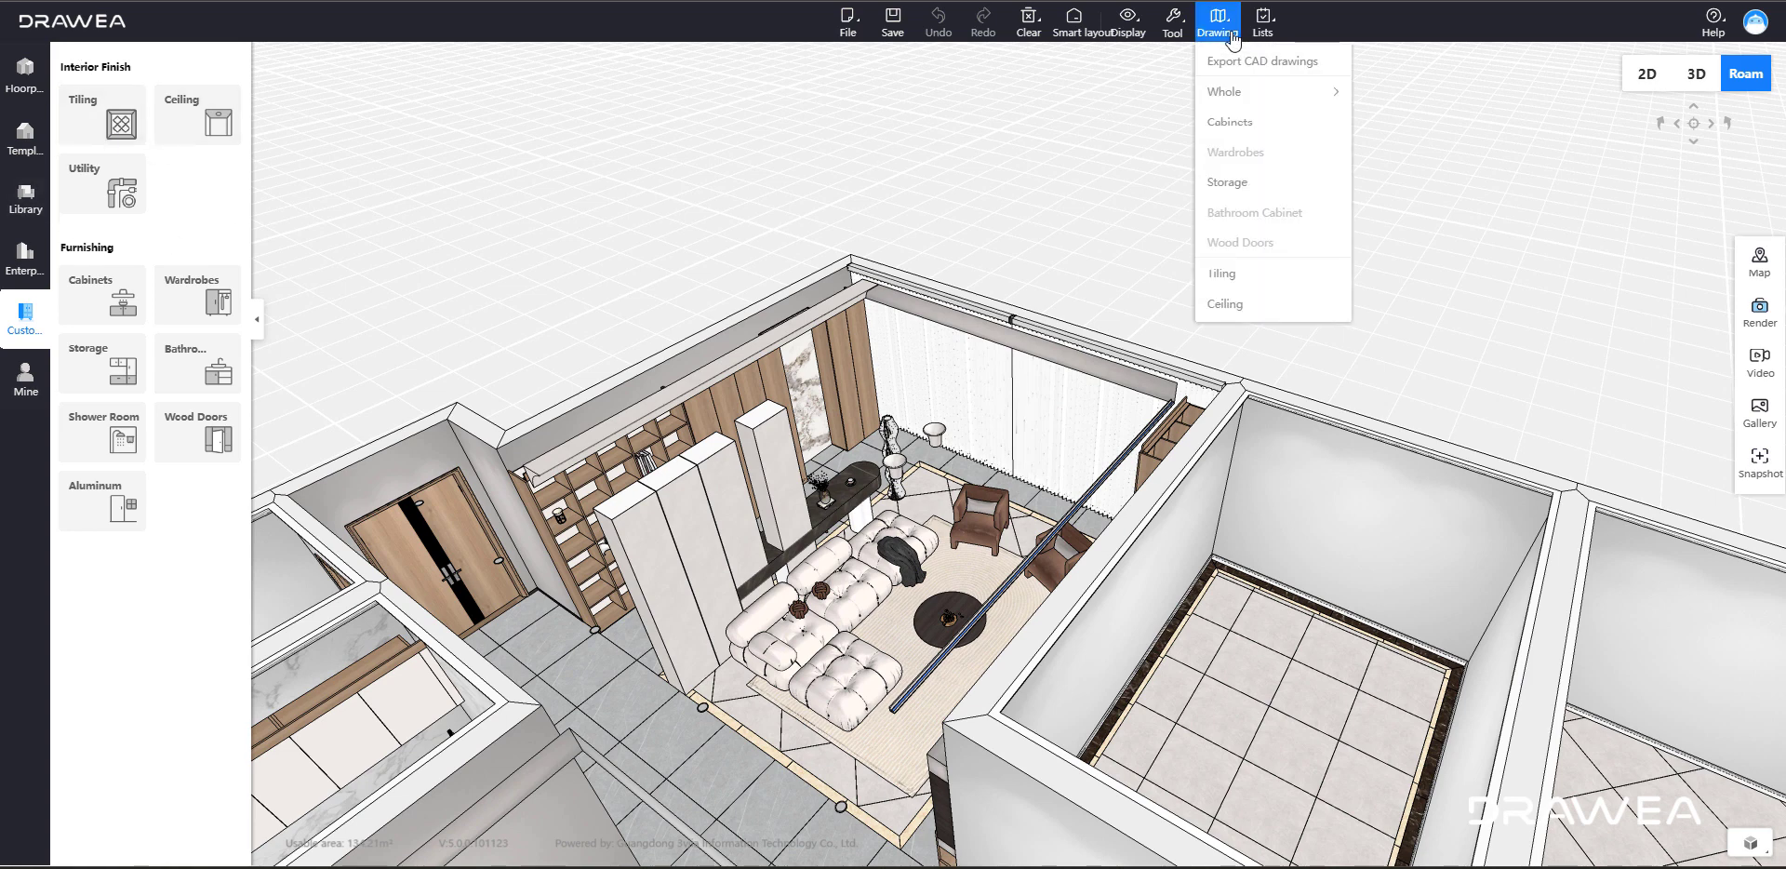
mouse_move(1239, 93)
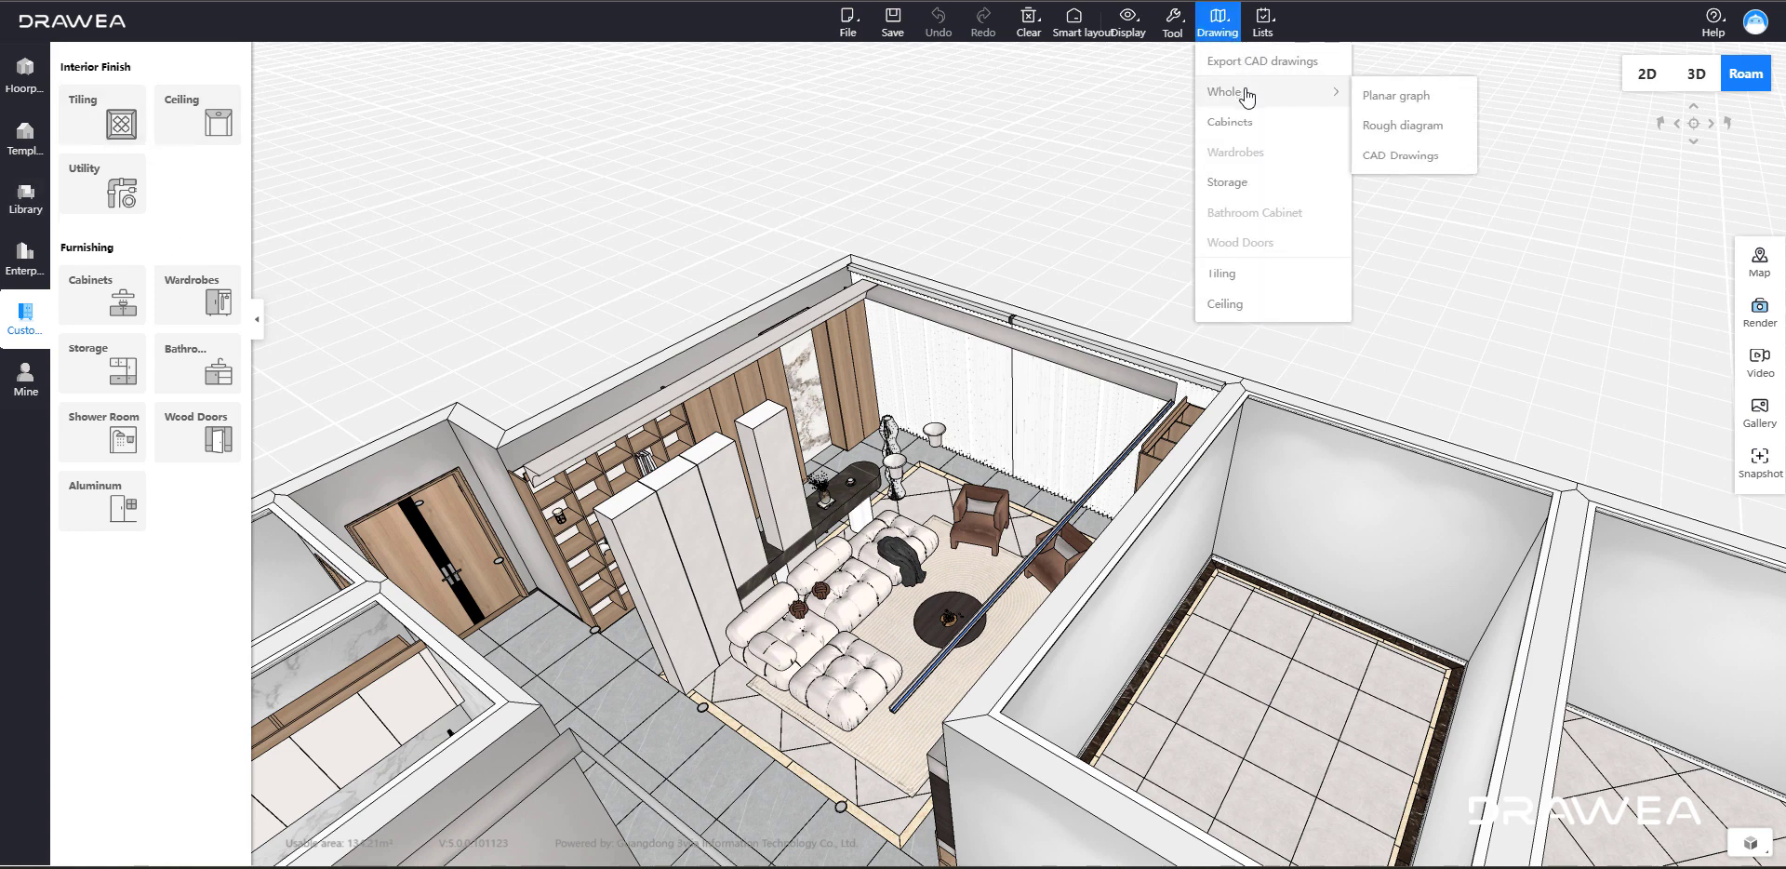
left_click(1408, 160)
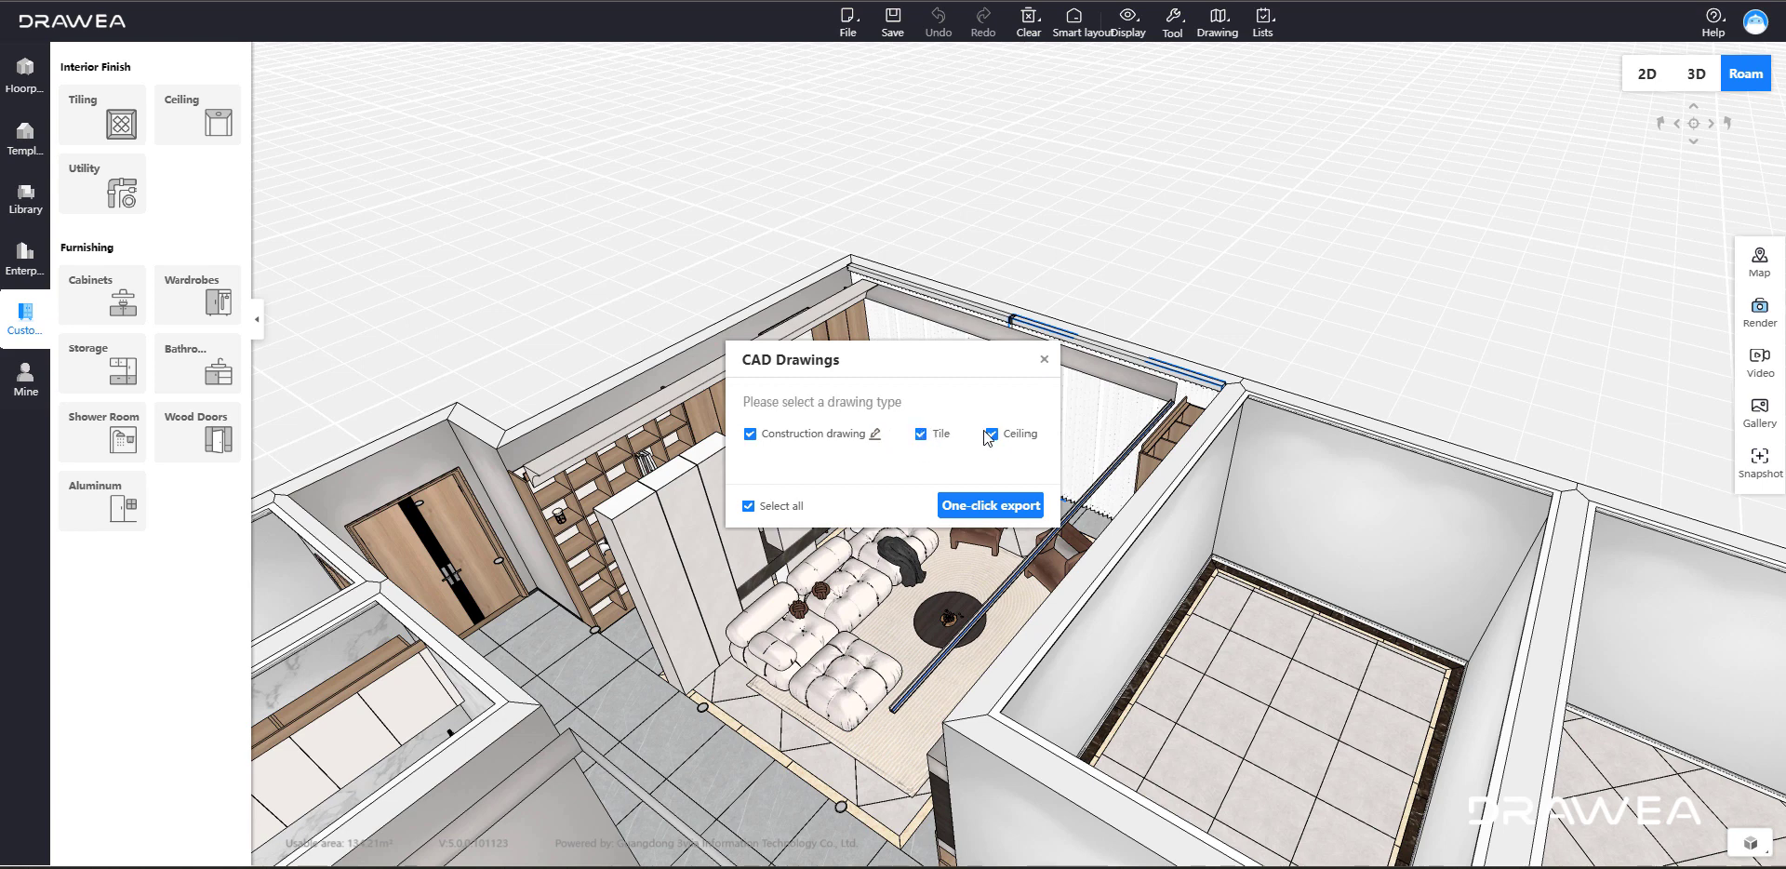
left_click(750, 436)
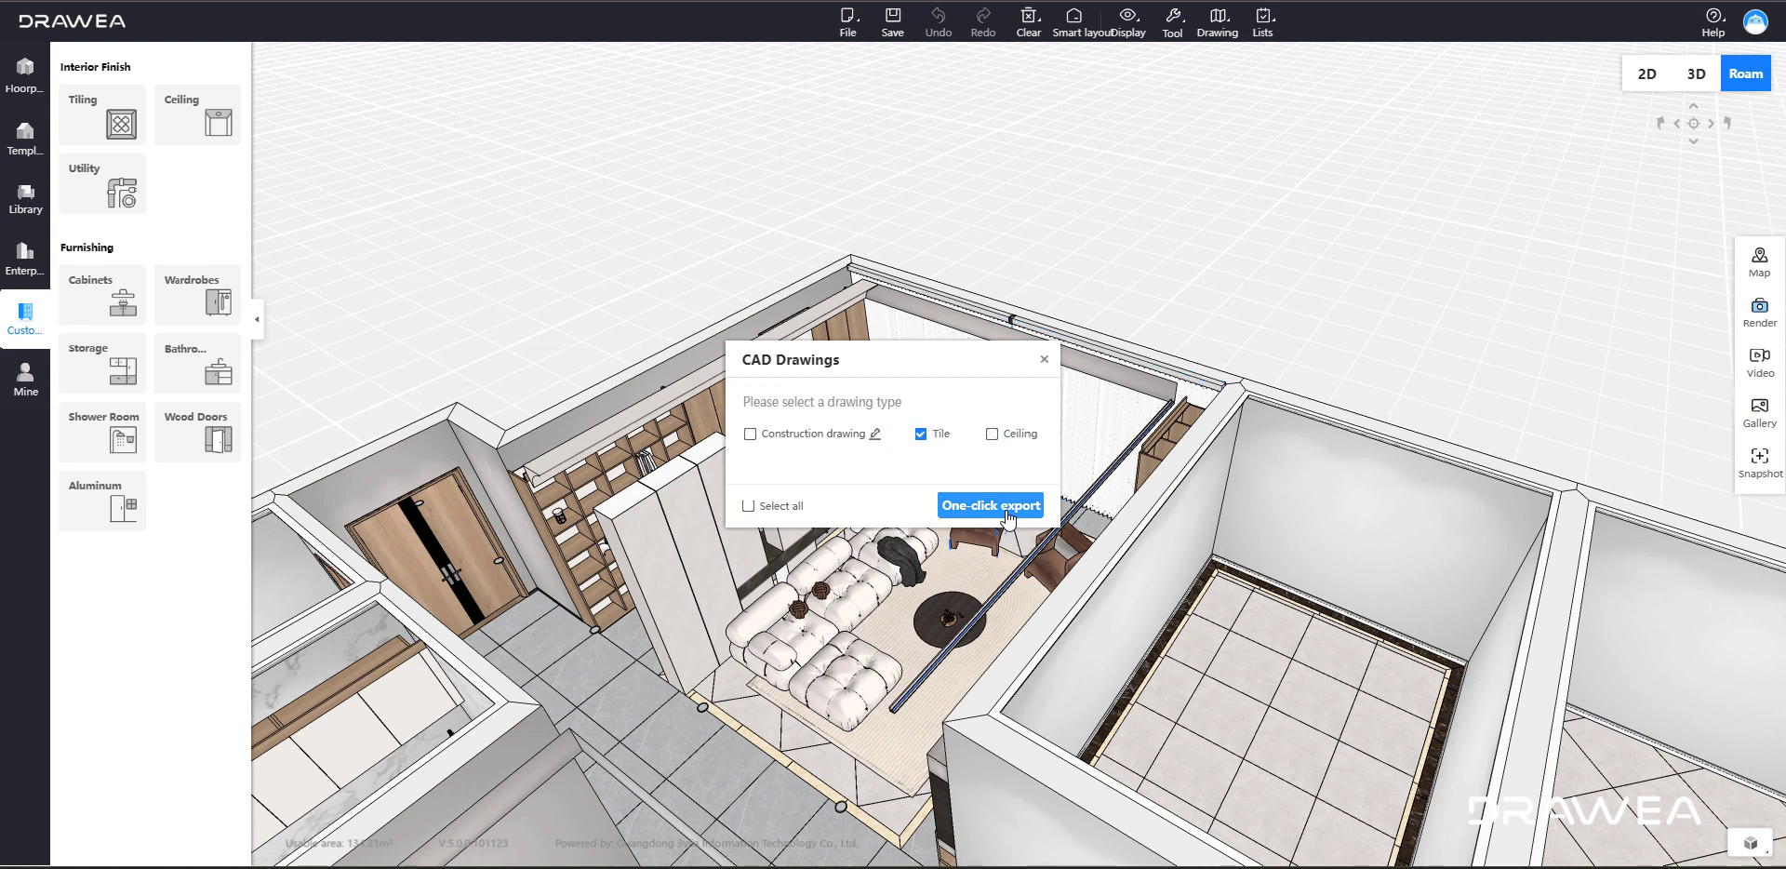
- Save the scheme under the name tiling-tutorial-1
left_click_drag(975, 322, 830, 320)
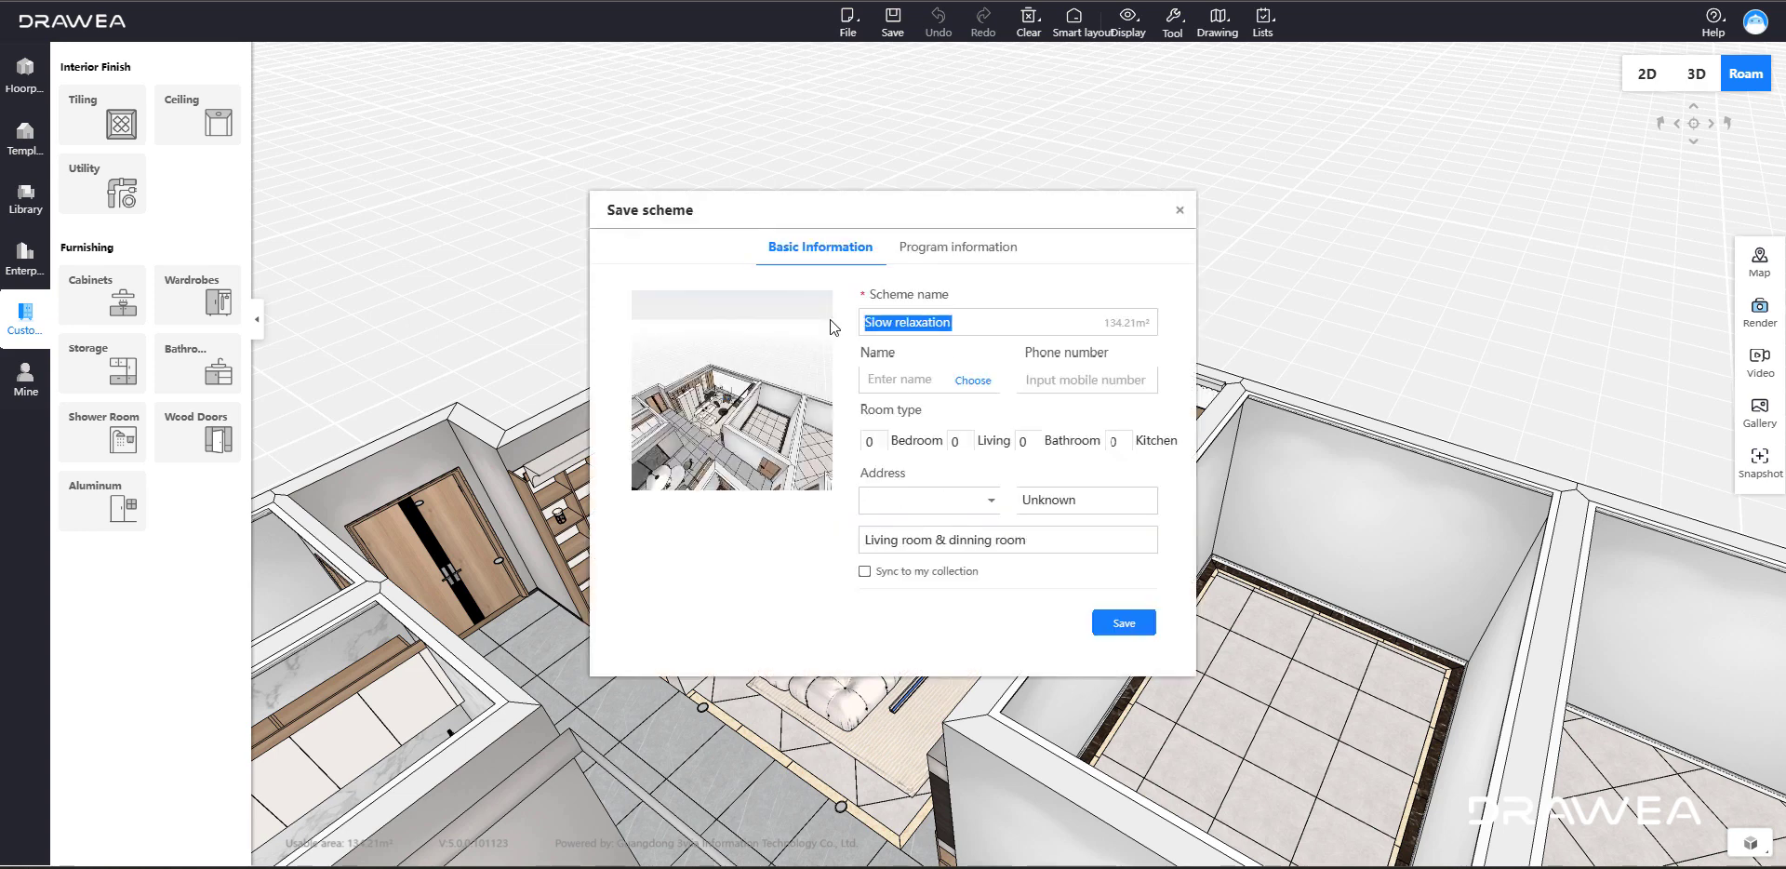
type("tiling-t")
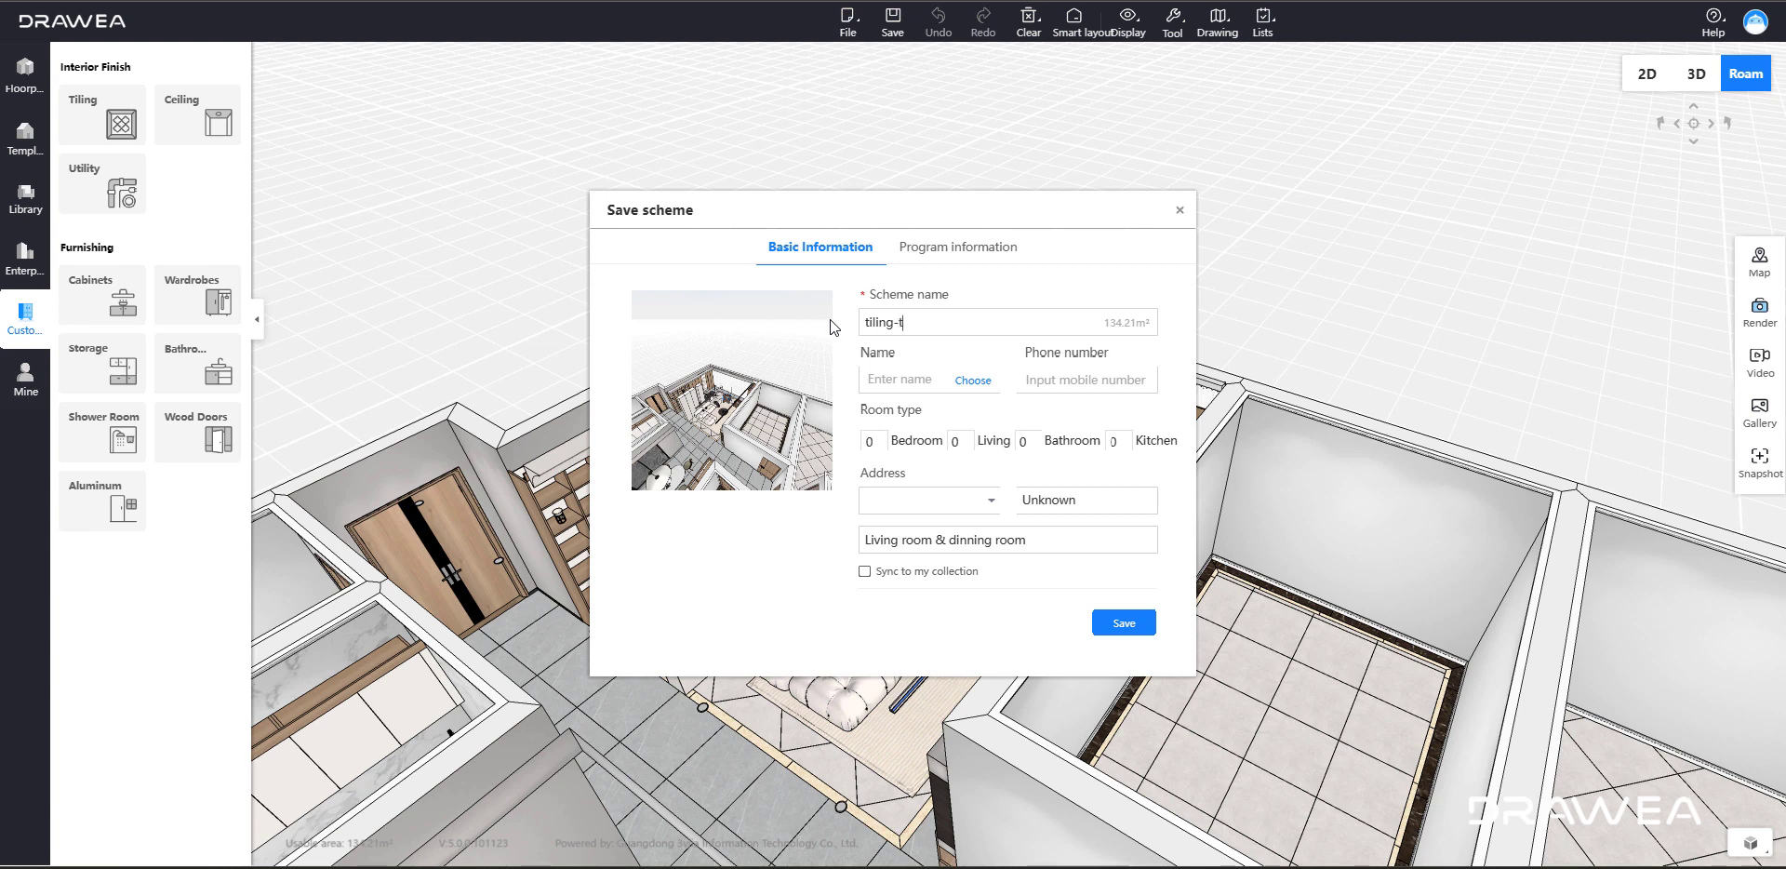
type("utorial-1")
left_click(1117, 624)
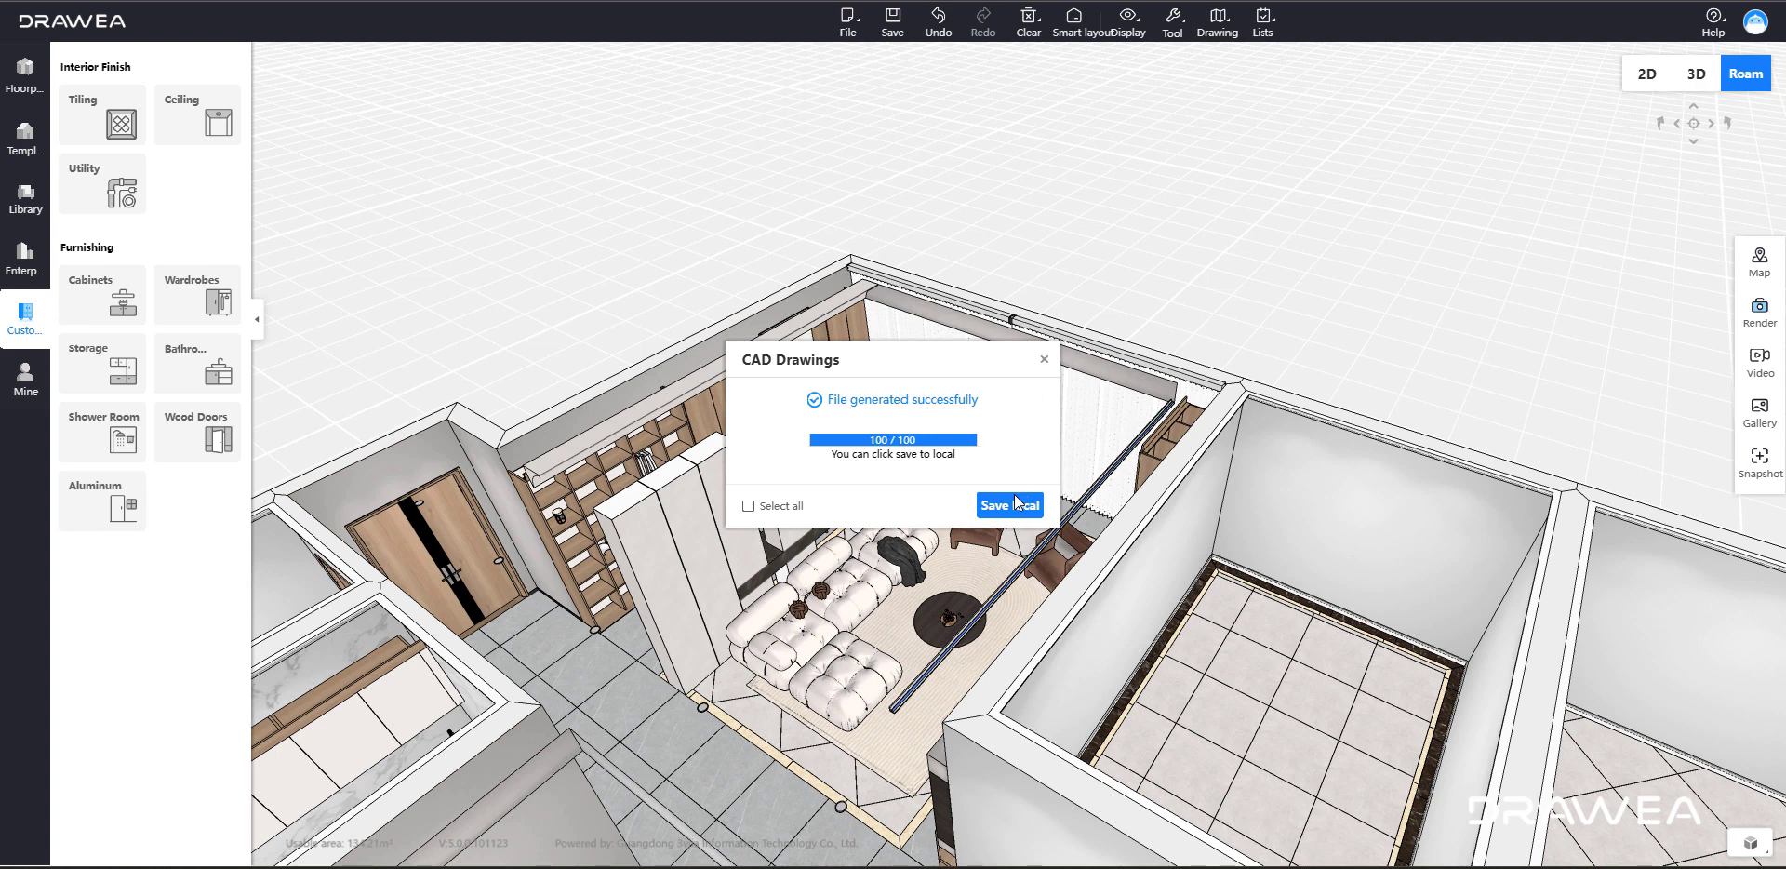
- Save the generated construction drawing locally and open the downloaded DWG file in the CAD program
left_click(1001, 507)
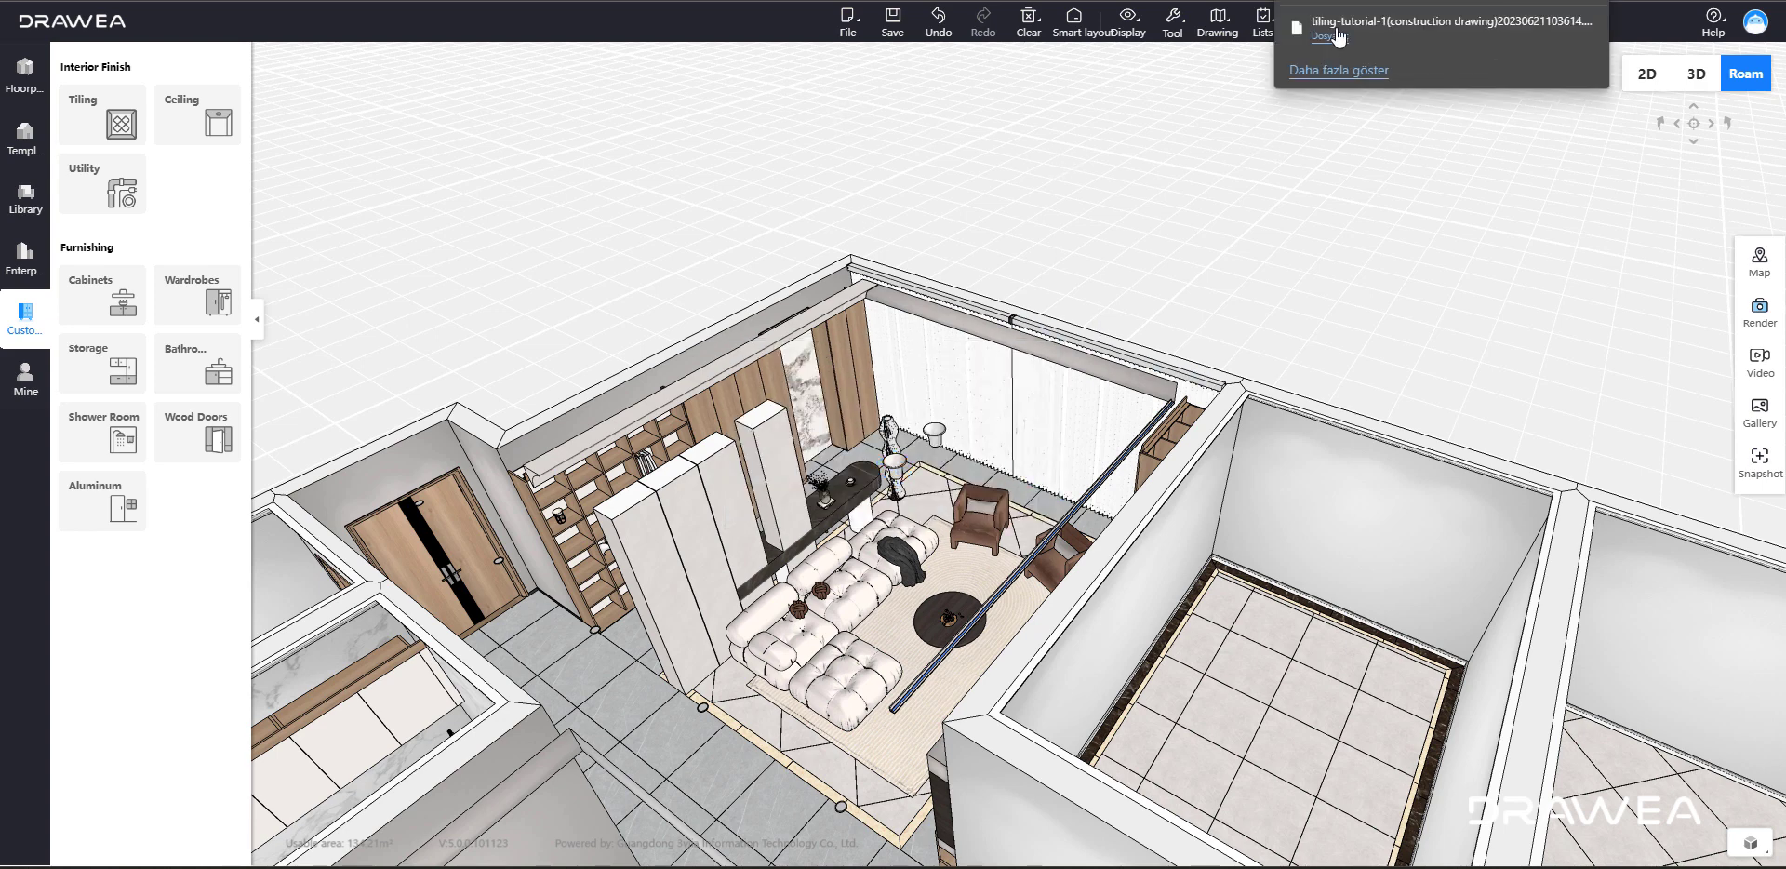
left_click(1331, 37)
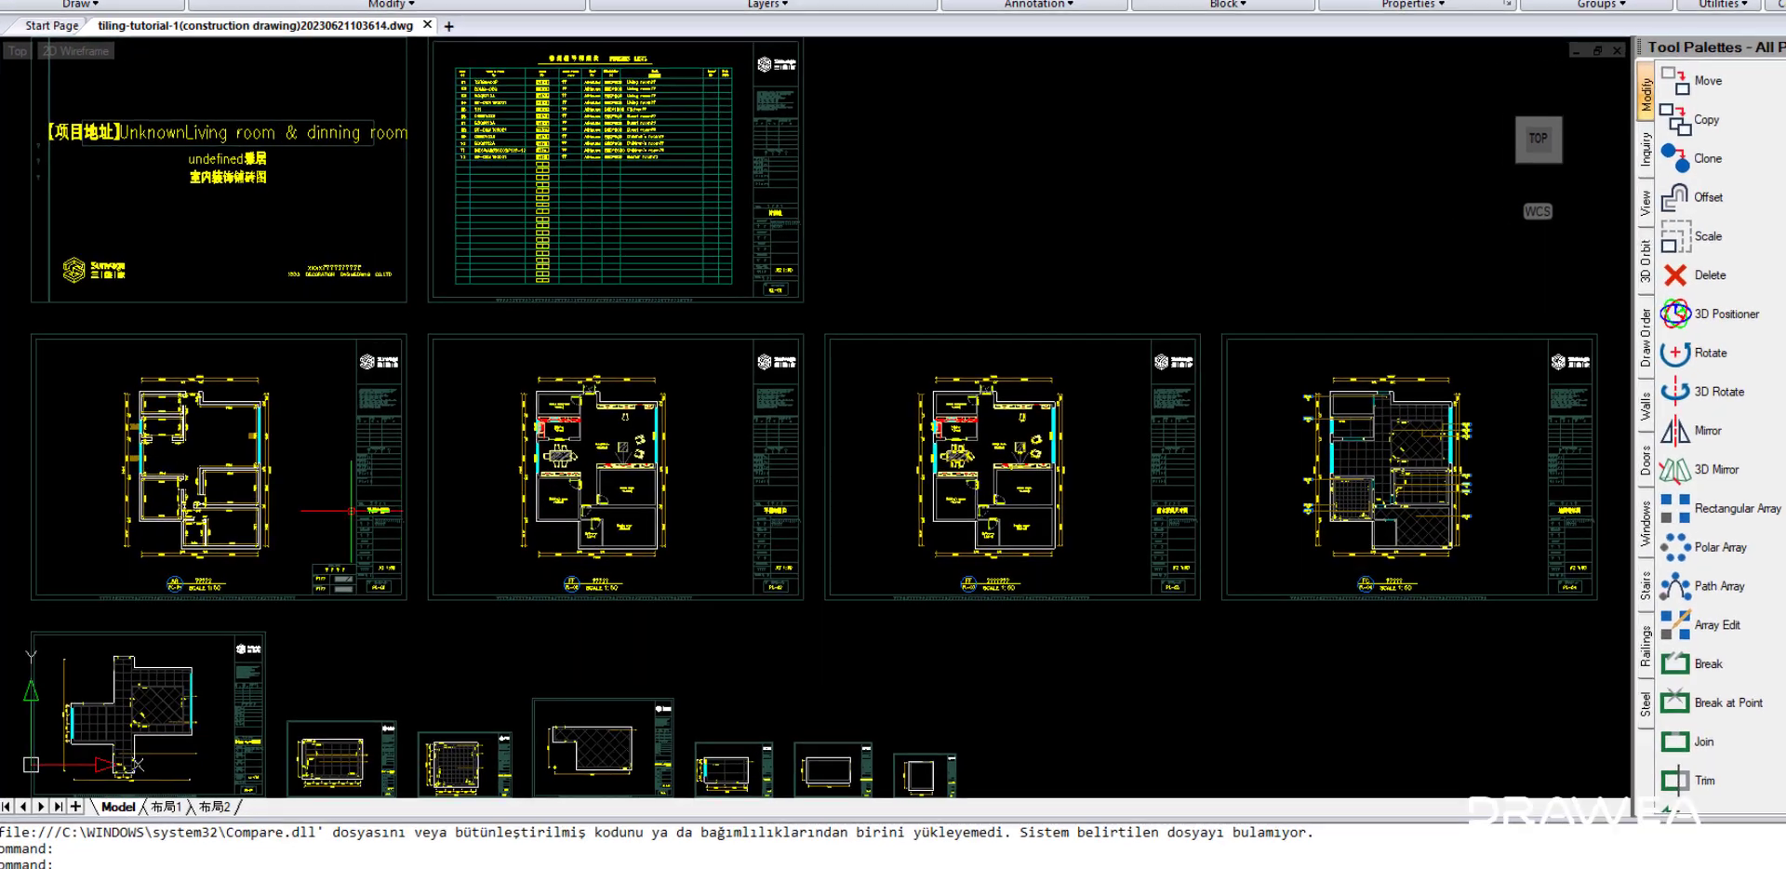
- Examine the house layout sheets PL-02 and PL-03 and the living room area of floor paving plan PL-04
scroll(225, 473, "up", 4)
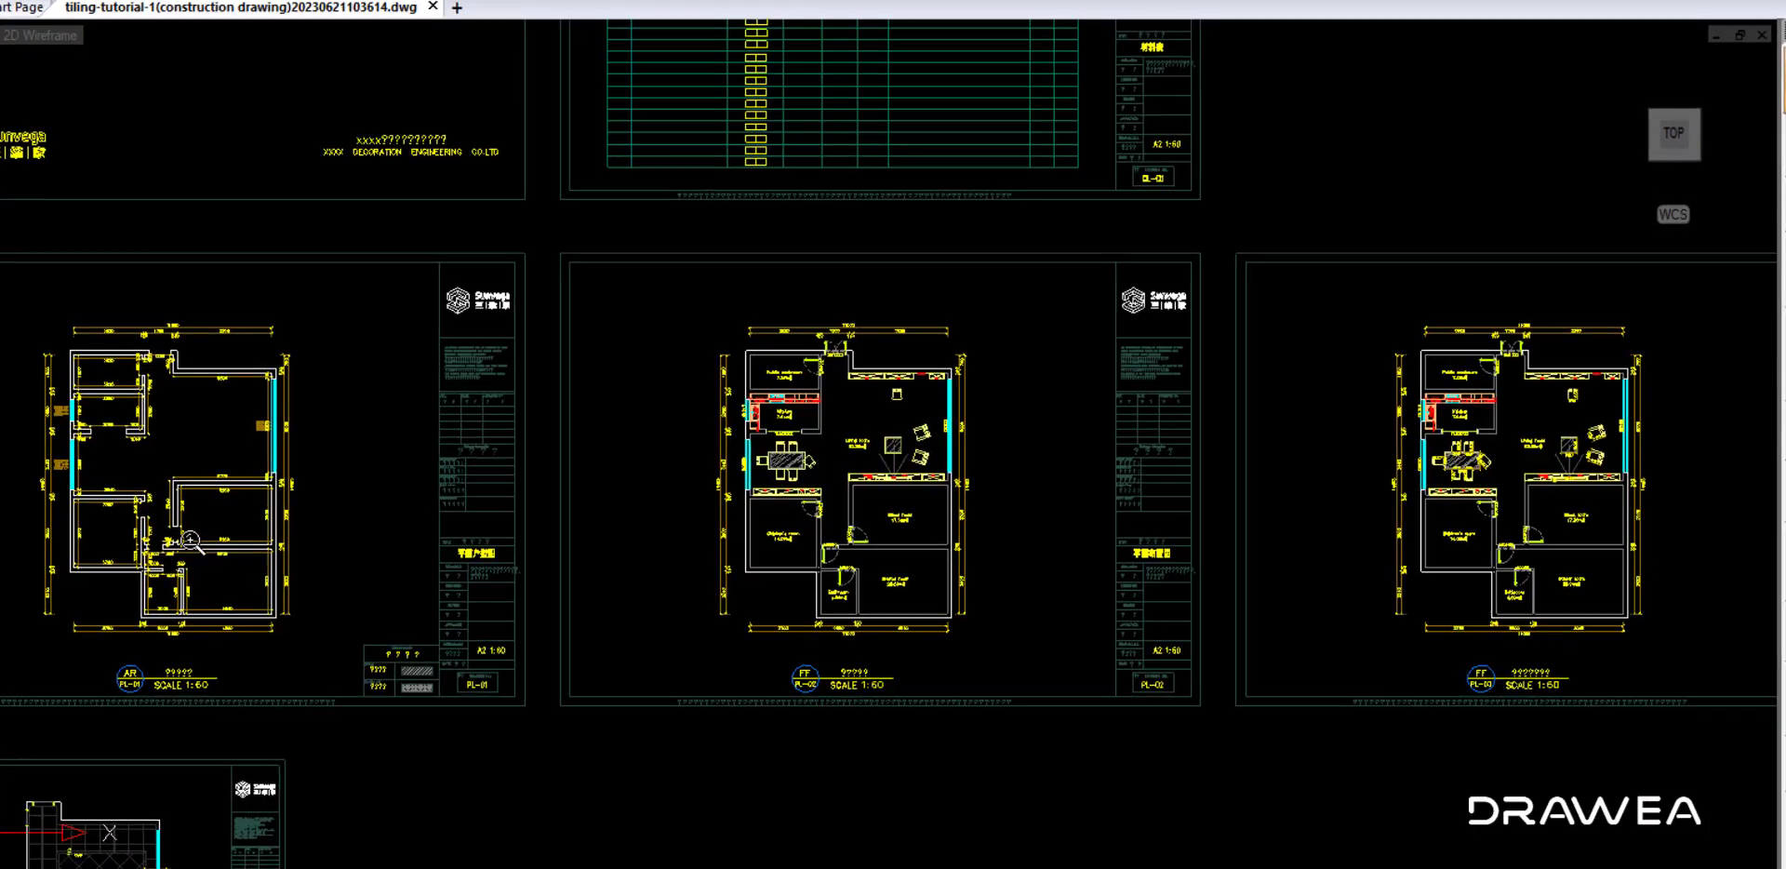
mouse_move(225, 474)
left_mouse_down()
mouse_move(133, 323)
mouse_move(0, 348)
left_mouse_up()
left_click_drag(1012, 334, 238, 326)
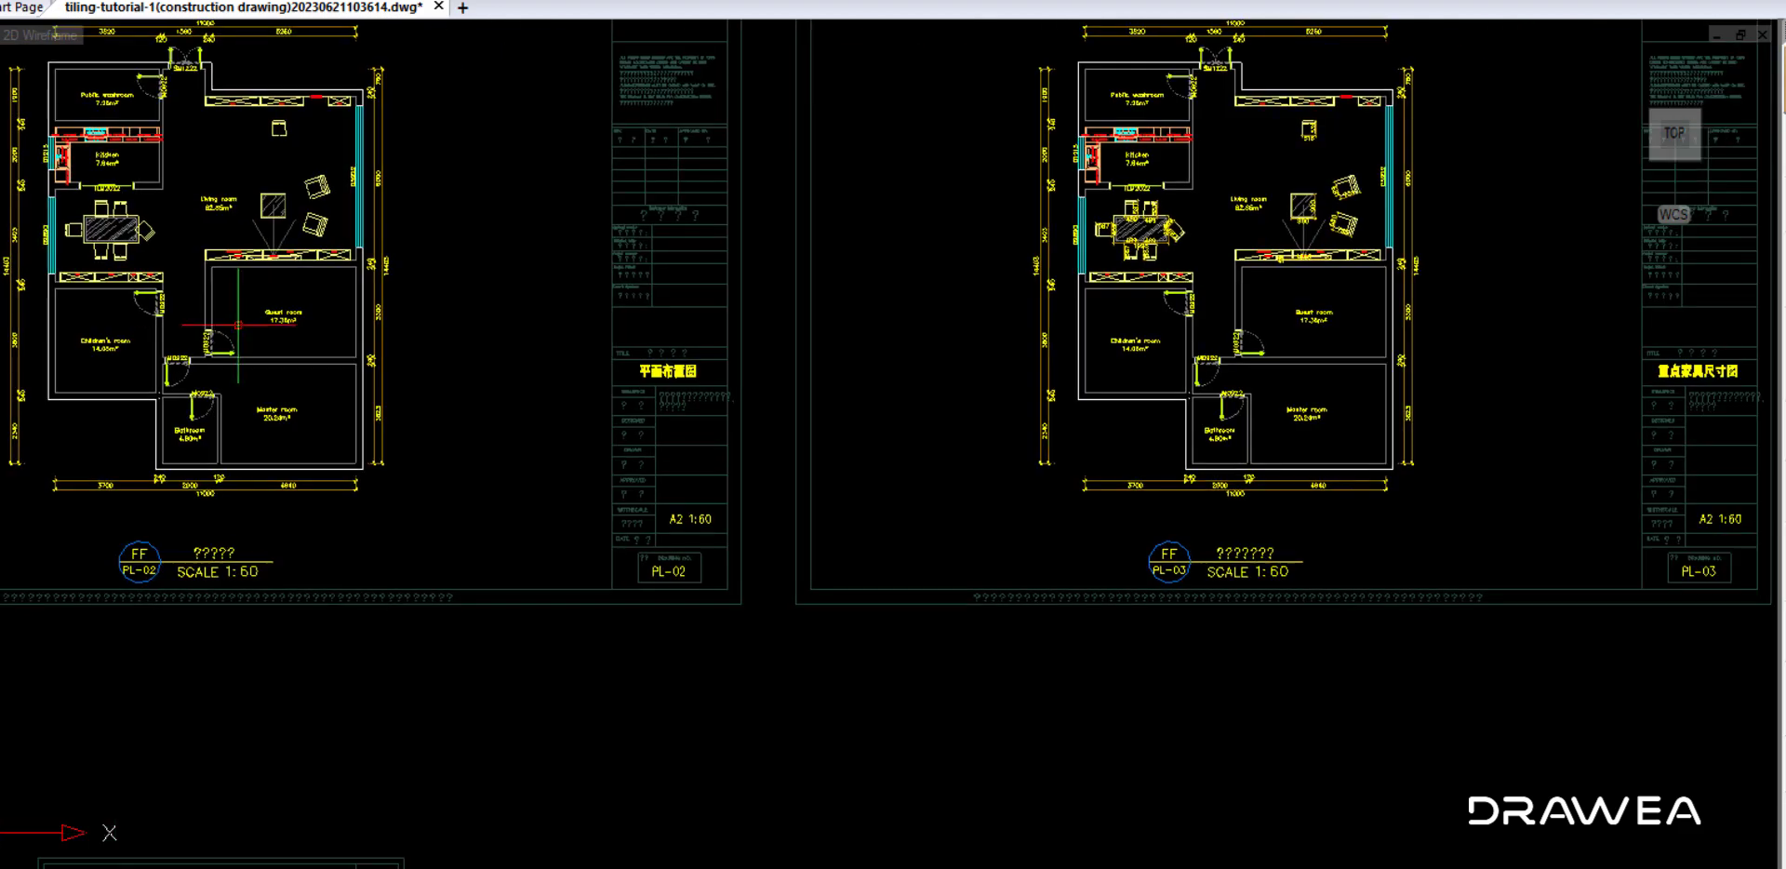
scroll(1021, 371, "down", 3)
left_click_drag(1037, 381, 860, 197)
left_click_drag(1266, 274, 921, 387)
scroll(1136, 260, "up", 3)
mouse_move(1136, 261)
left_mouse_down()
mouse_move(1017, 291)
mouse_move(1125, 279)
left_mouse_up()
scroll(1071, 286, "up", 3)
mouse_move(1158, 167)
left_mouse_down()
mouse_move(856, 372)
mouse_move(829, 433)
left_mouse_up()
scroll(834, 204, "up", 3)
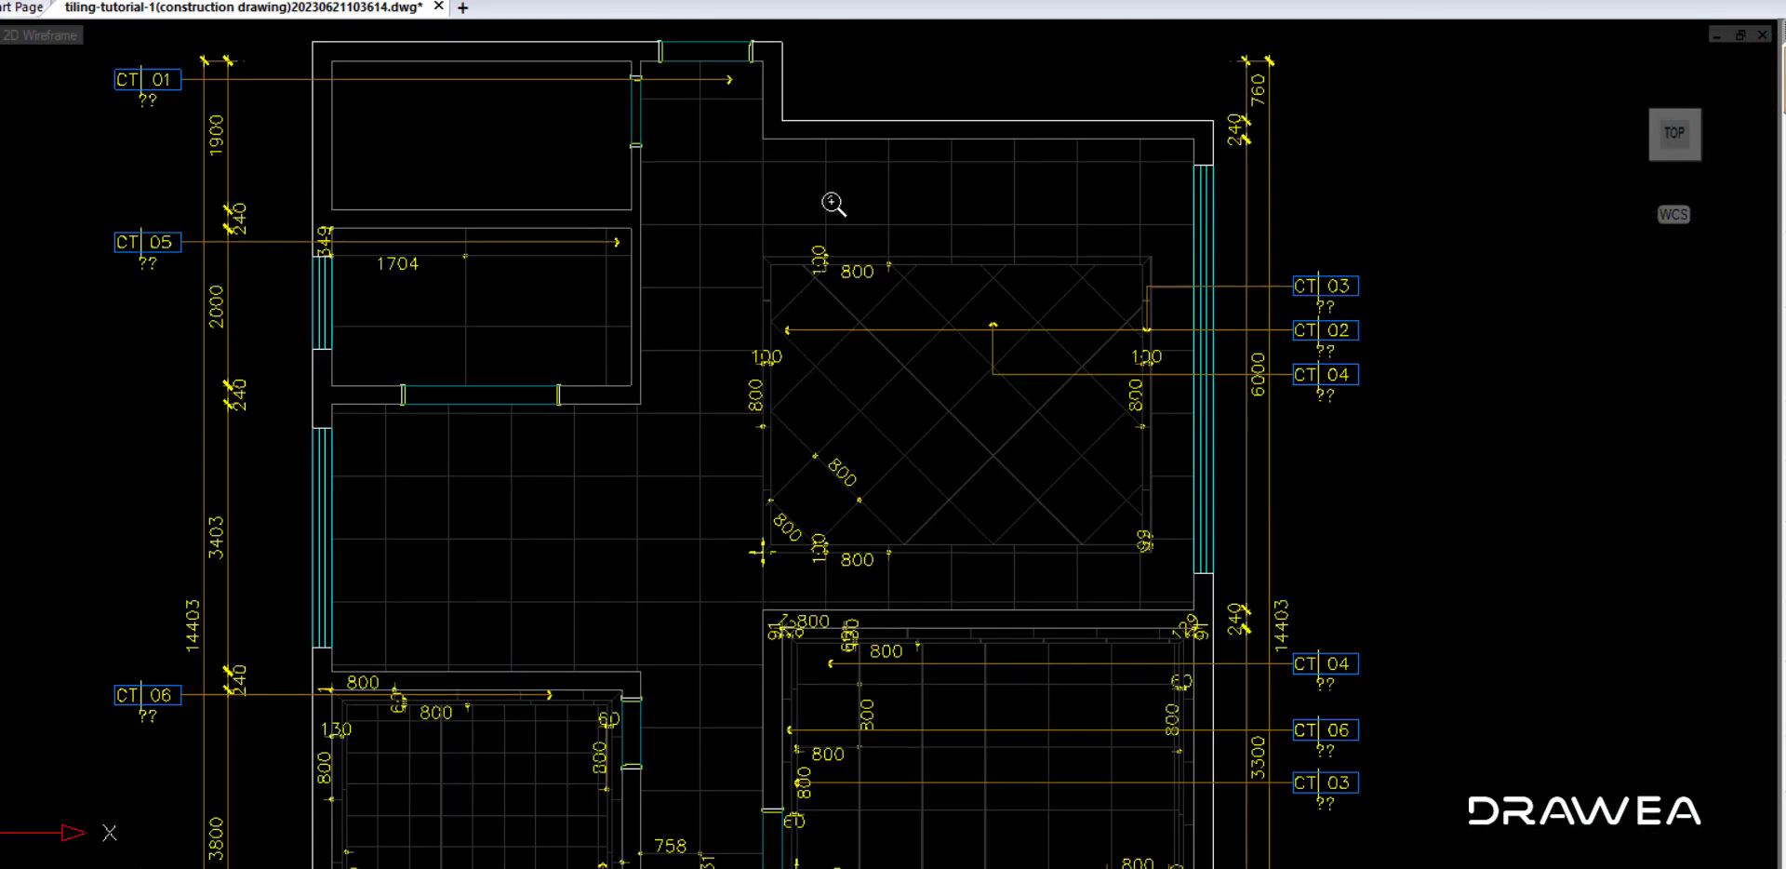
- Examine the living room's tile joints, border and tile dimensions up close on sheet PL-04, along with the surrounding rooms' paving
scroll(682, 291, "up", 8)
scroll(936, 363, "up", 6)
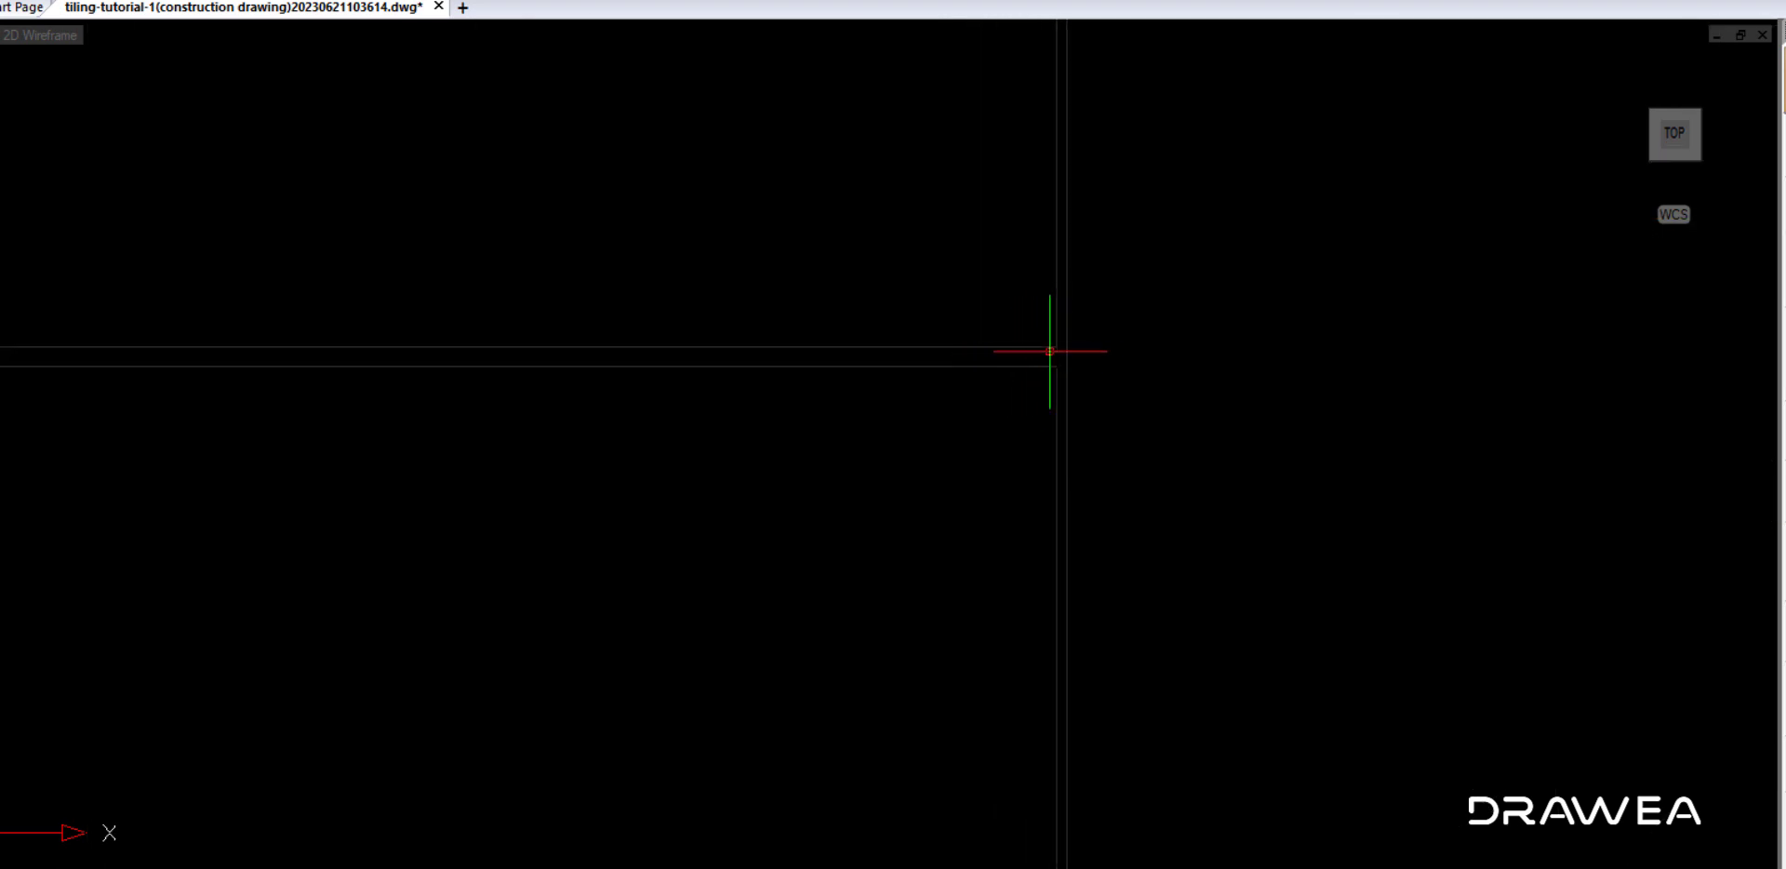
scroll(1042, 358, "down", 6)
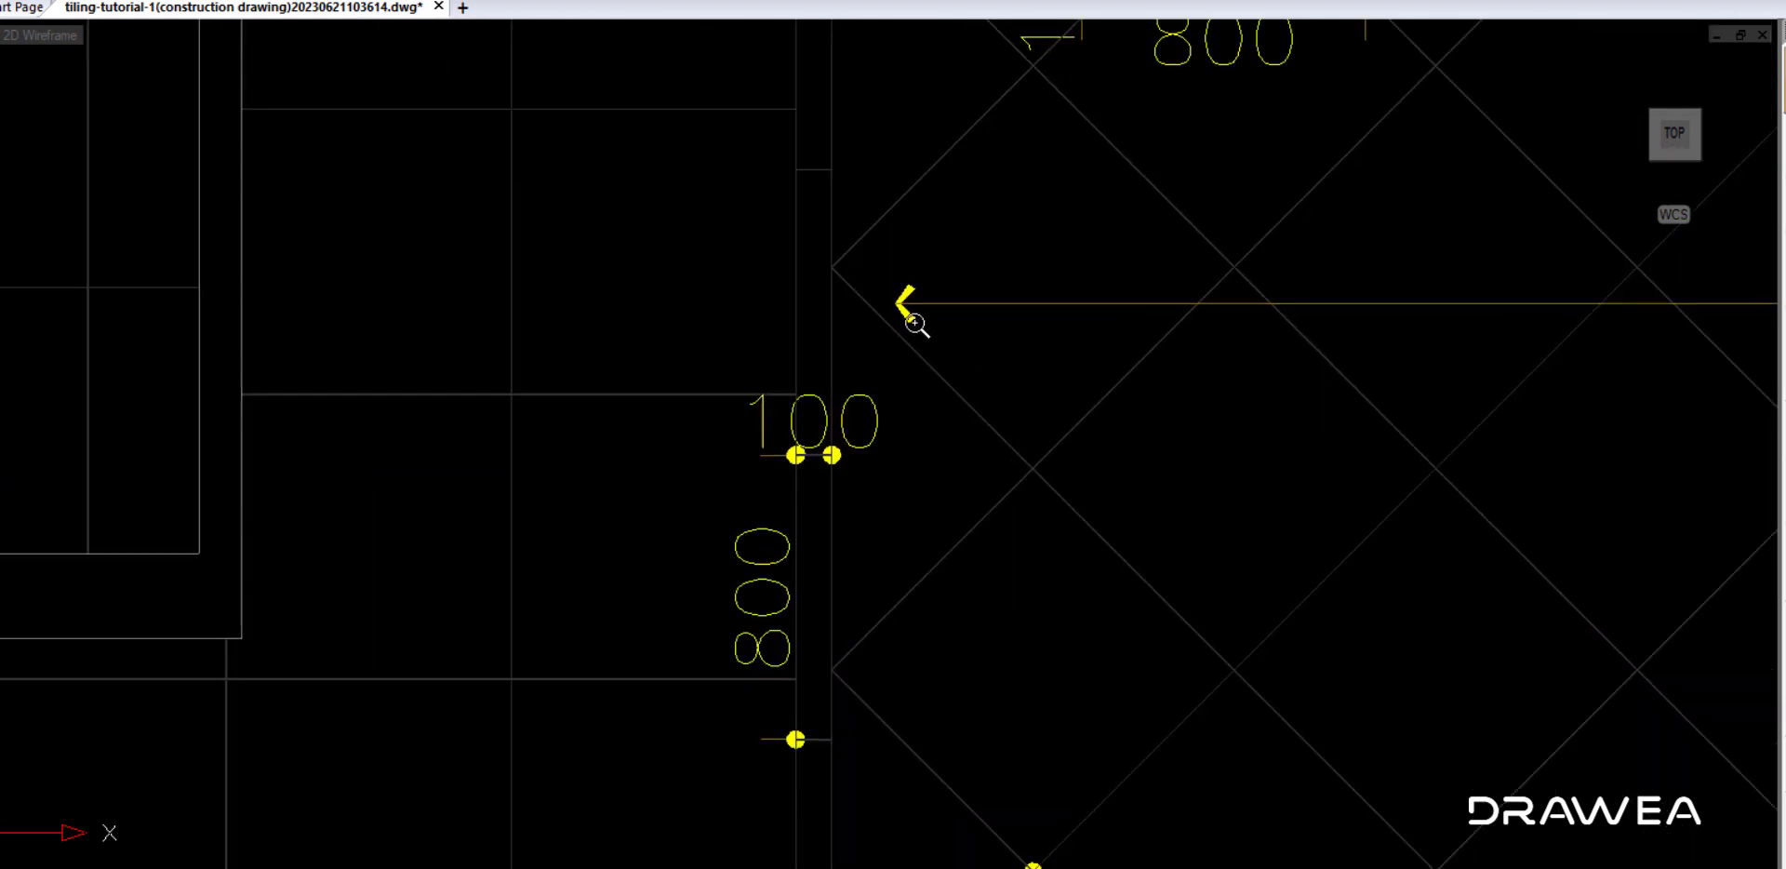
scroll(916, 325, "down", 5)
scroll(734, 372, "up", 8)
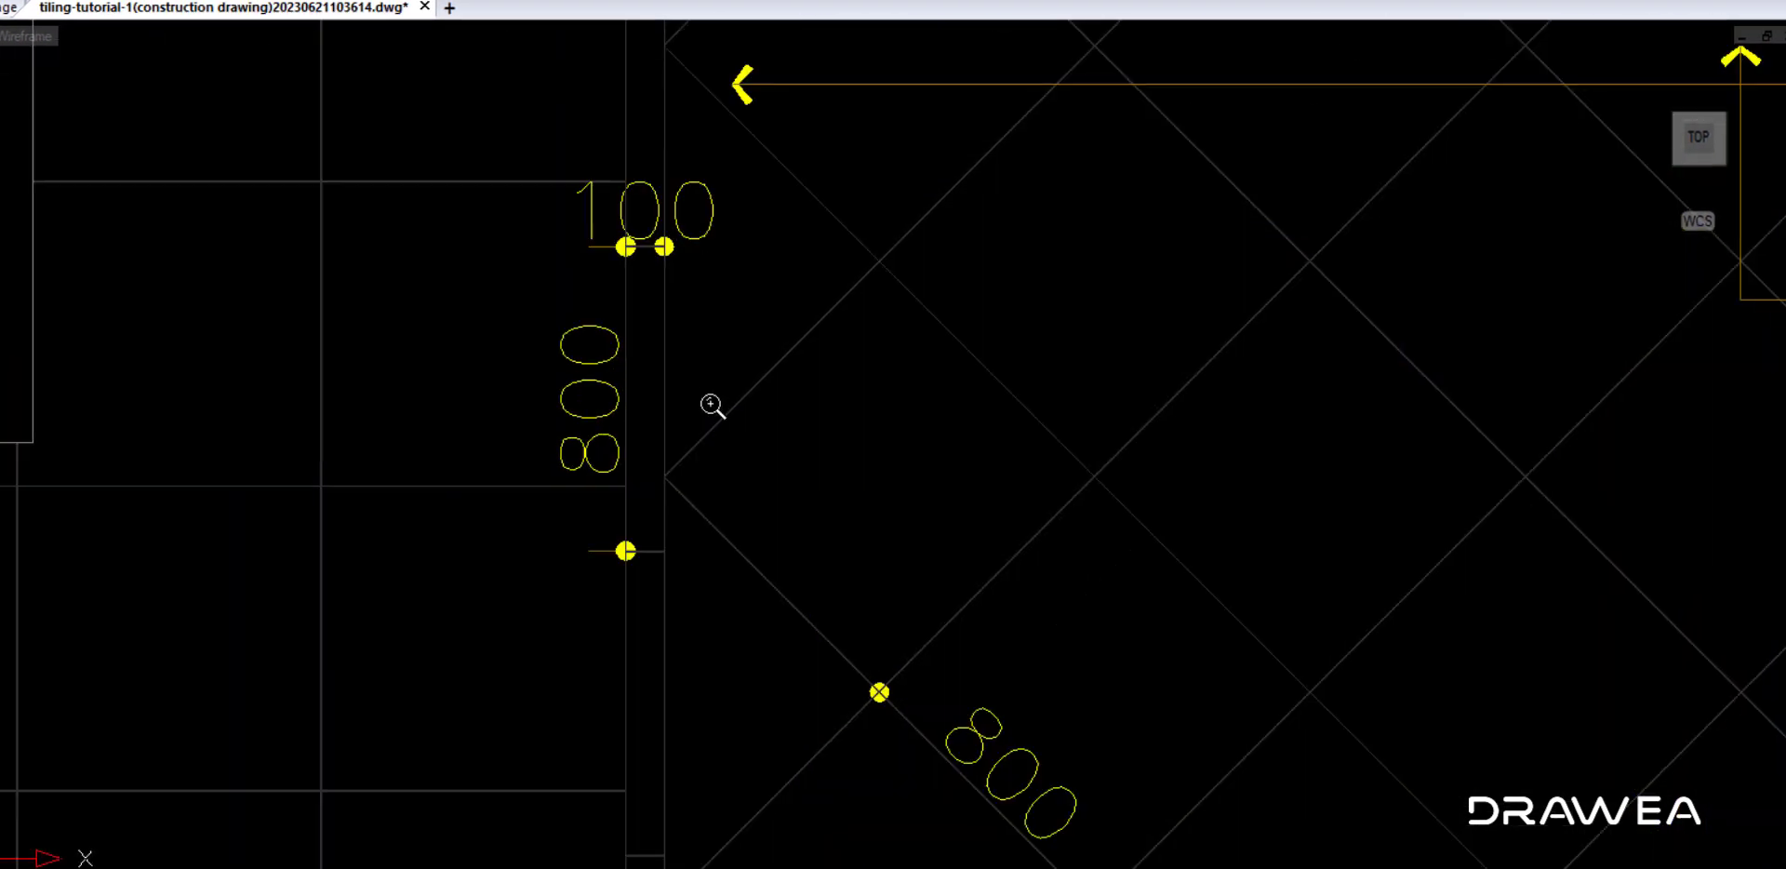
scroll(689, 447, "up", 8)
scroll(657, 203, "down", 7)
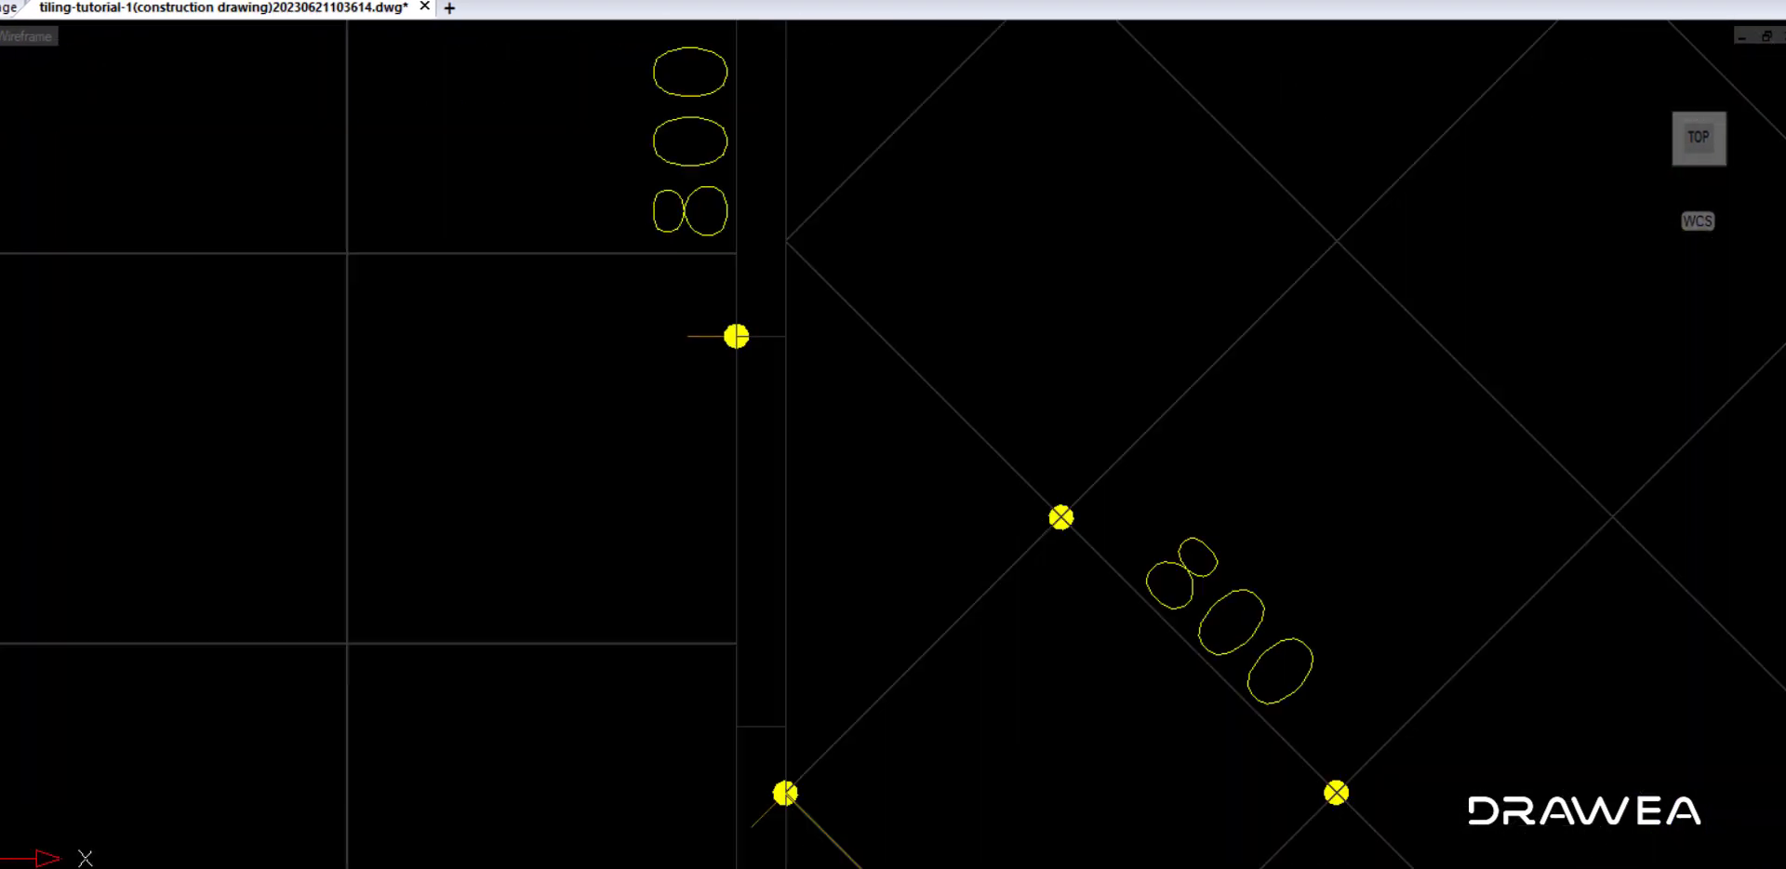
scroll(1079, 284, "down", 6)
scroll(1101, 374, "down", 3)
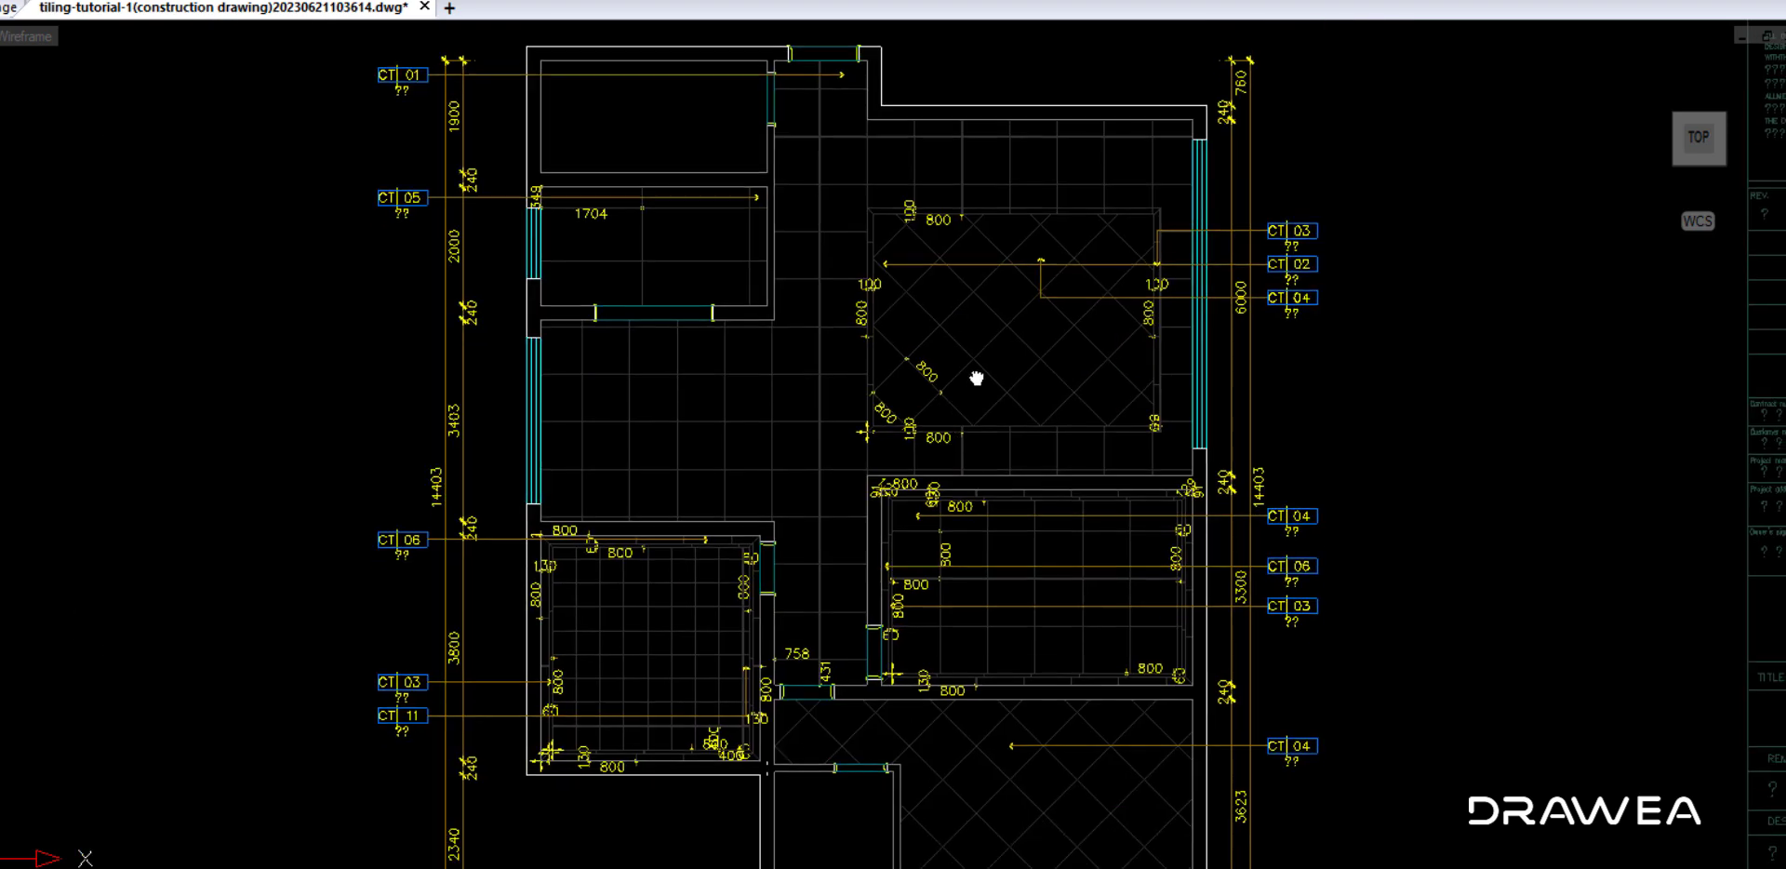
scroll(1129, 438, "up", 6)
scroll(1556, 456, "down", 10)
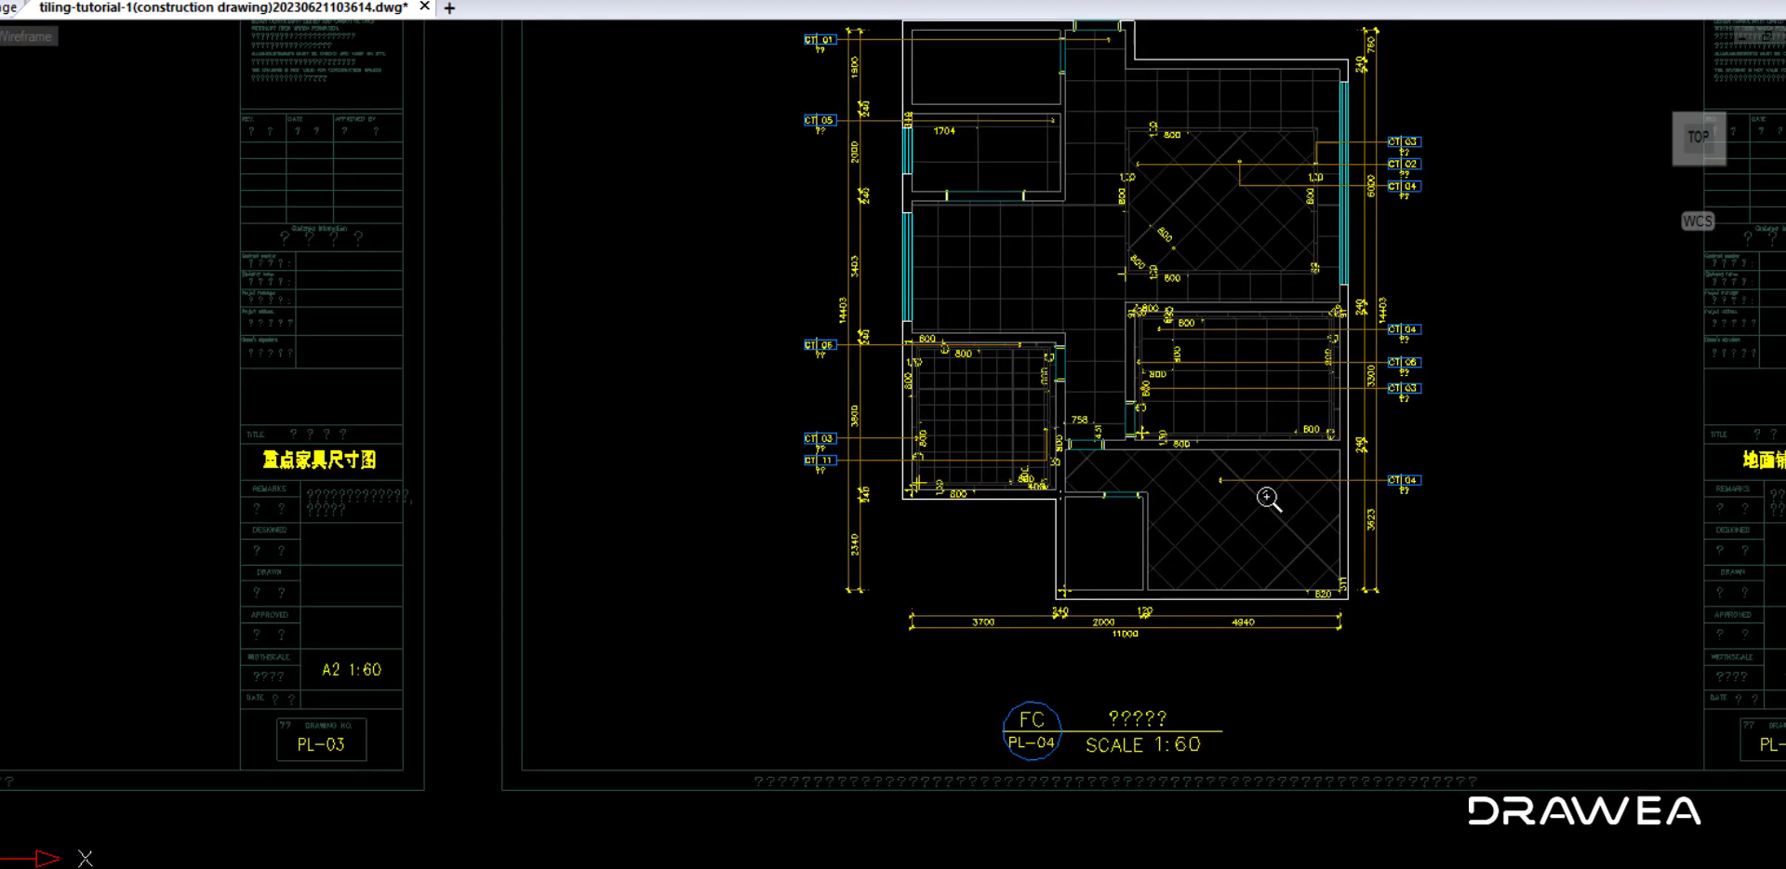
- Examine the individual room tiling sheets from the living room and guest room through to the smallest rooms
left_click_drag(467, 530, 1479, 378)
scroll(1009, 367, "up", 5)
left_click_drag(1070, 203, 965, 383)
scroll(961, 384, "up", 1)
scroll(962, 384, "up", 2)
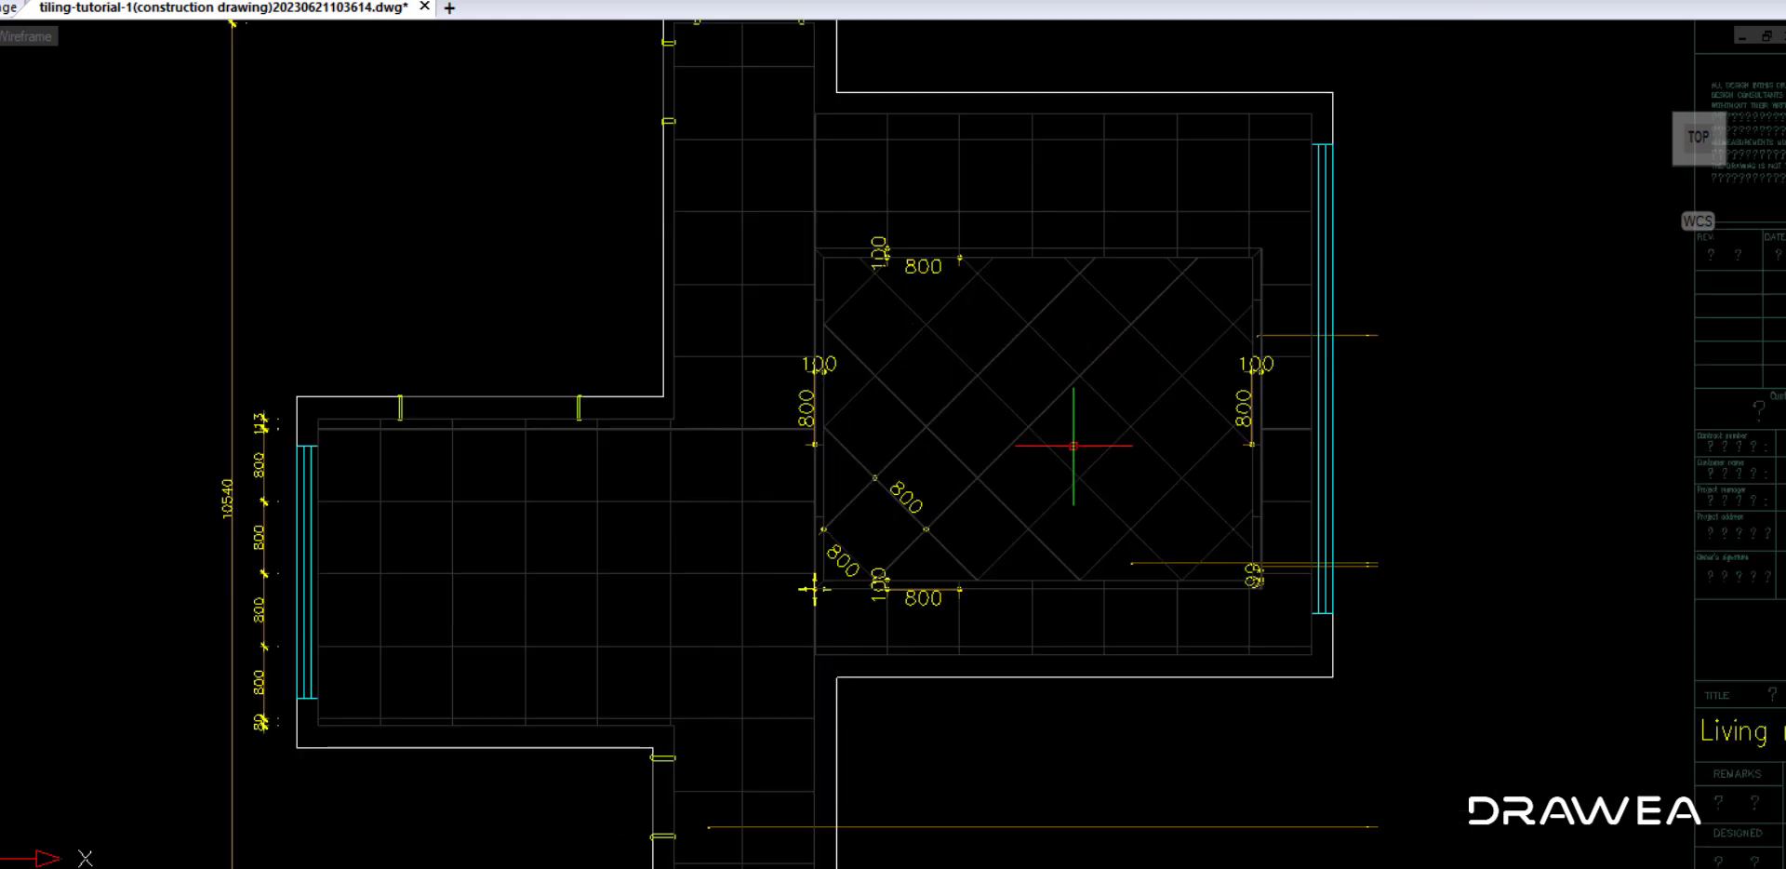
scroll(1043, 441, "down", 2)
left_click_drag(994, 439, 476, 339)
scroll(1385, 595, "up", 2)
left_click_drag(1781, 595, 638, 339)
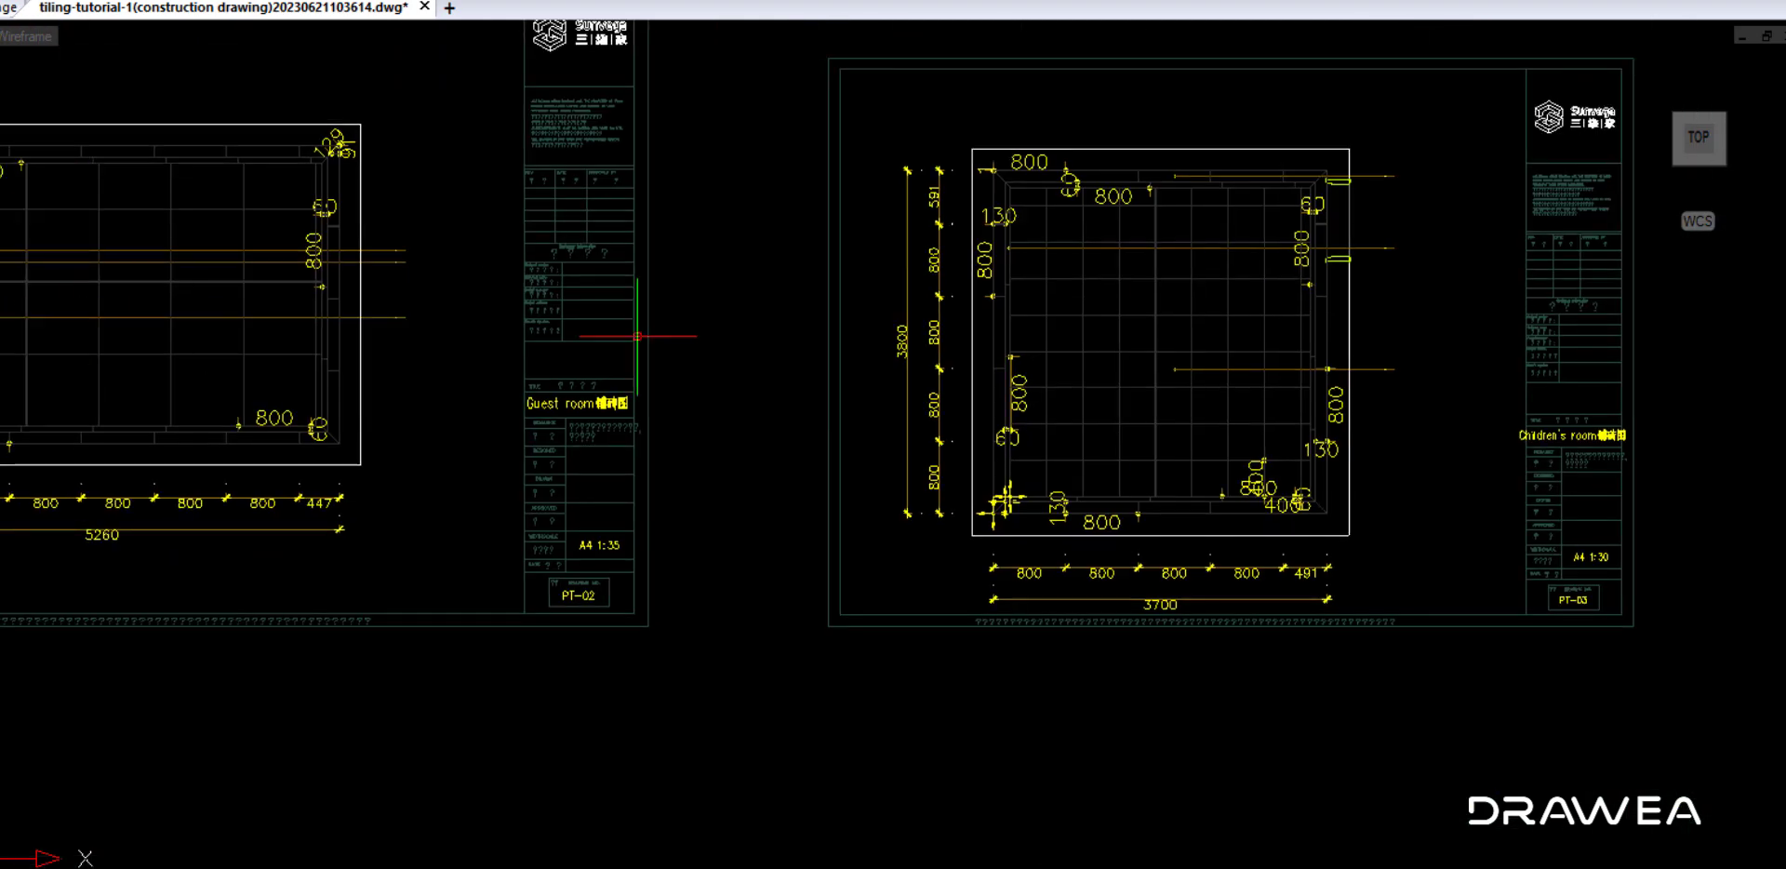
left_click_drag(1245, 401, 610, 408)
scroll(1036, 417, "down", 4)
left_click_drag(1541, 432, 994, 464)
scroll(1521, 517, "down", 1)
left_click_drag(1520, 514, 905, 506)
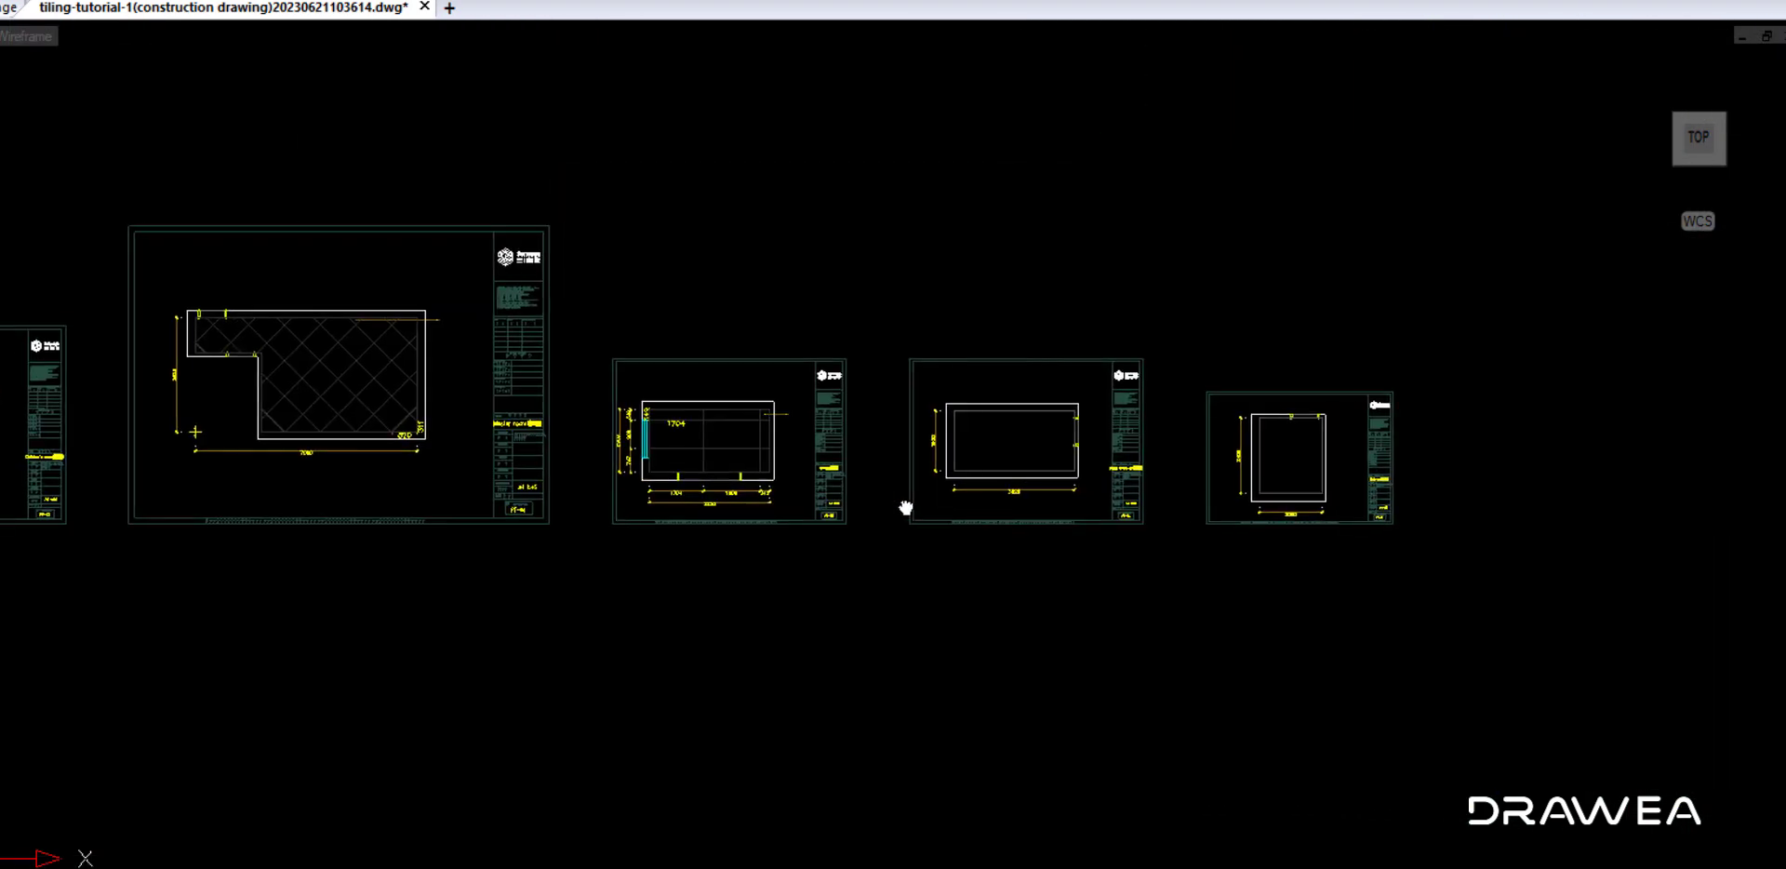
scroll(1176, 462, "up", 5)
scroll(653, 399, "up", 6)
scroll(621, 414, "down", 10)
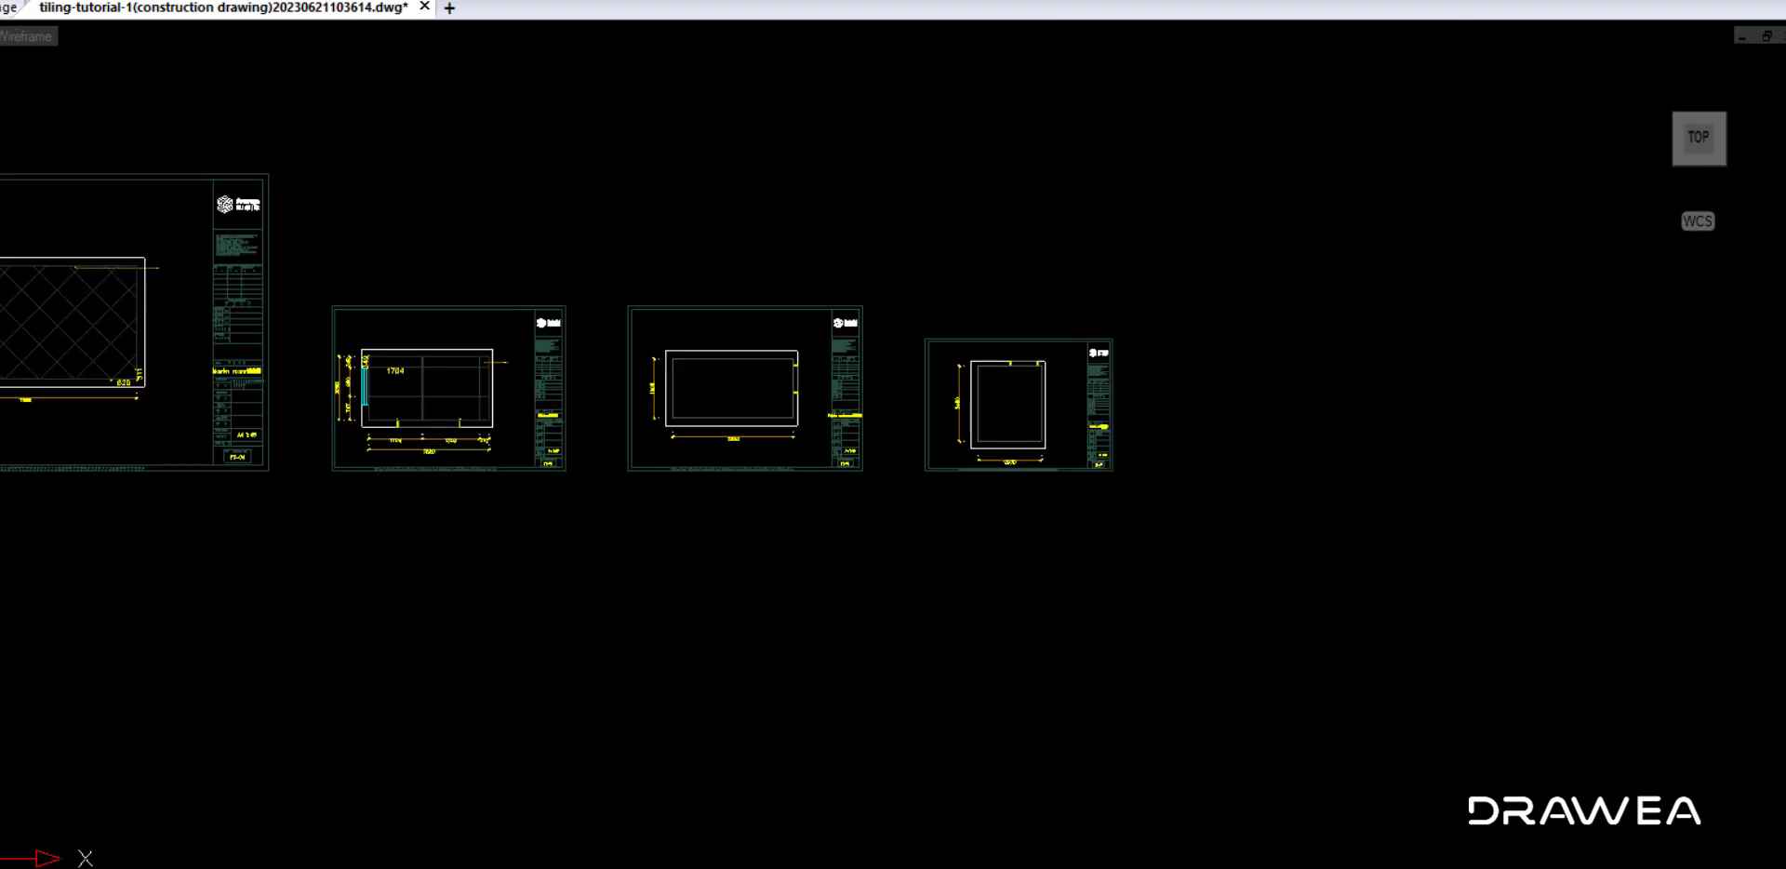
- Review the furnished layout plan again, and examine the children's room and guest room paving on sheet PL-04
left_click_drag(465, 140, 1027, 742)
scroll(745, 455, "down", 1)
left_click_drag(679, 293, 944, 534)
scroll(944, 477, "up", 5)
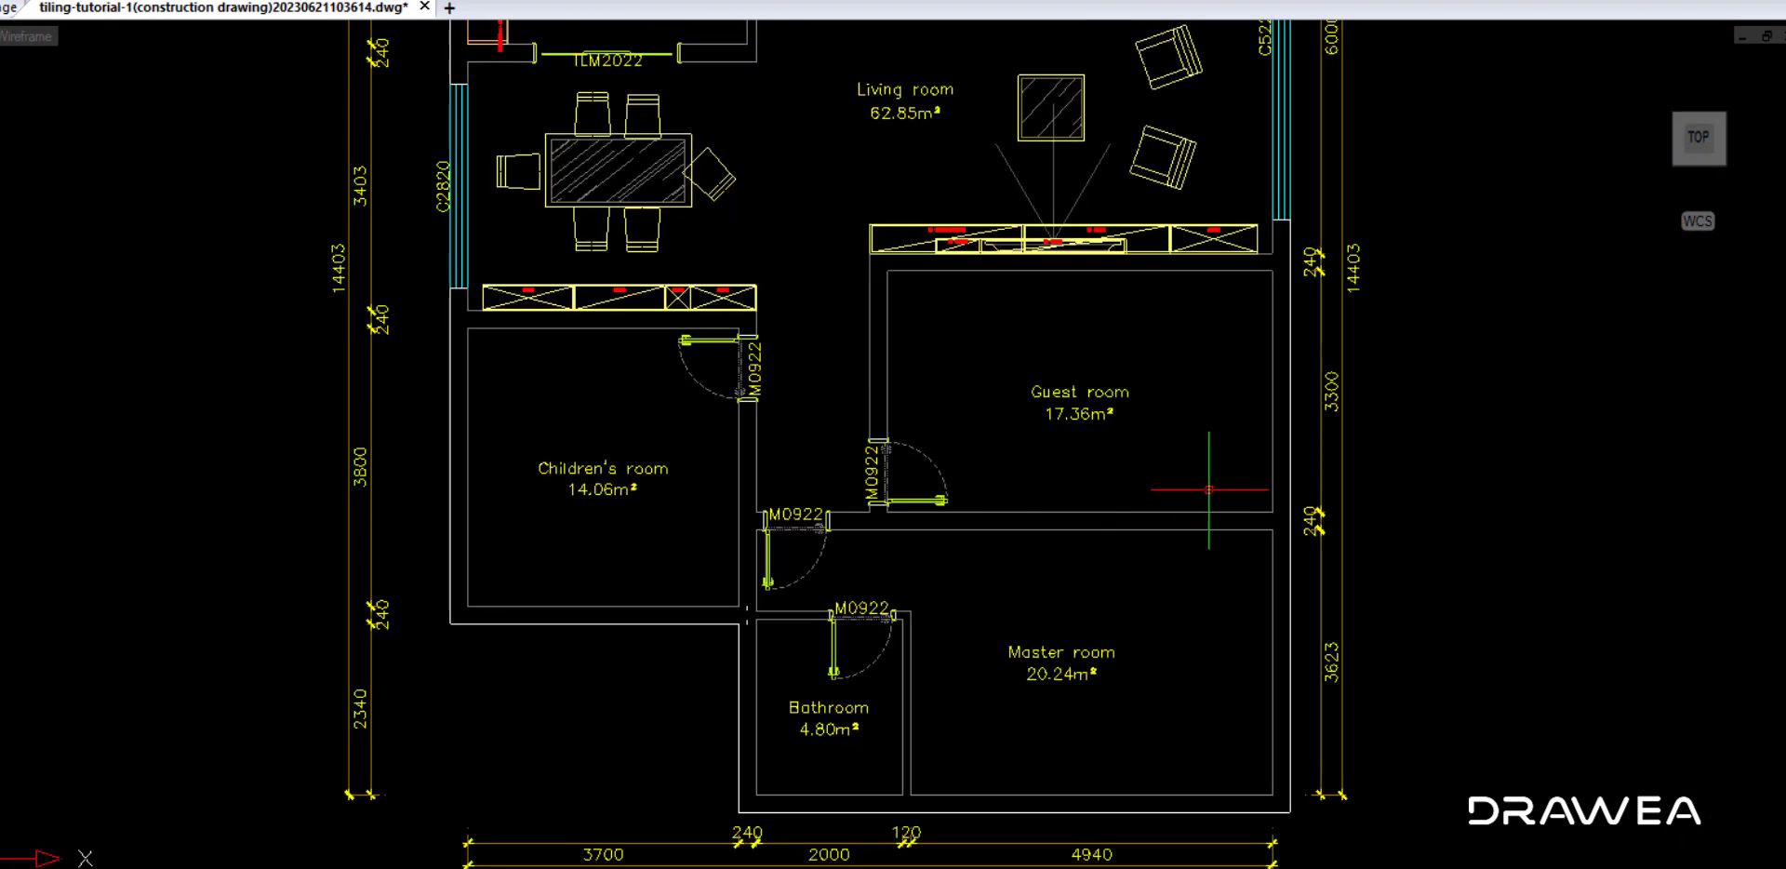
scroll(1208, 490, "down", 4)
left_click_drag(1206, 490, 153, 461)
scroll(1294, 416, "up", 2)
scroll(1294, 416, "down", 3)
left_click_drag(1283, 415, 2, 389)
scroll(1027, 360, "up", 5)
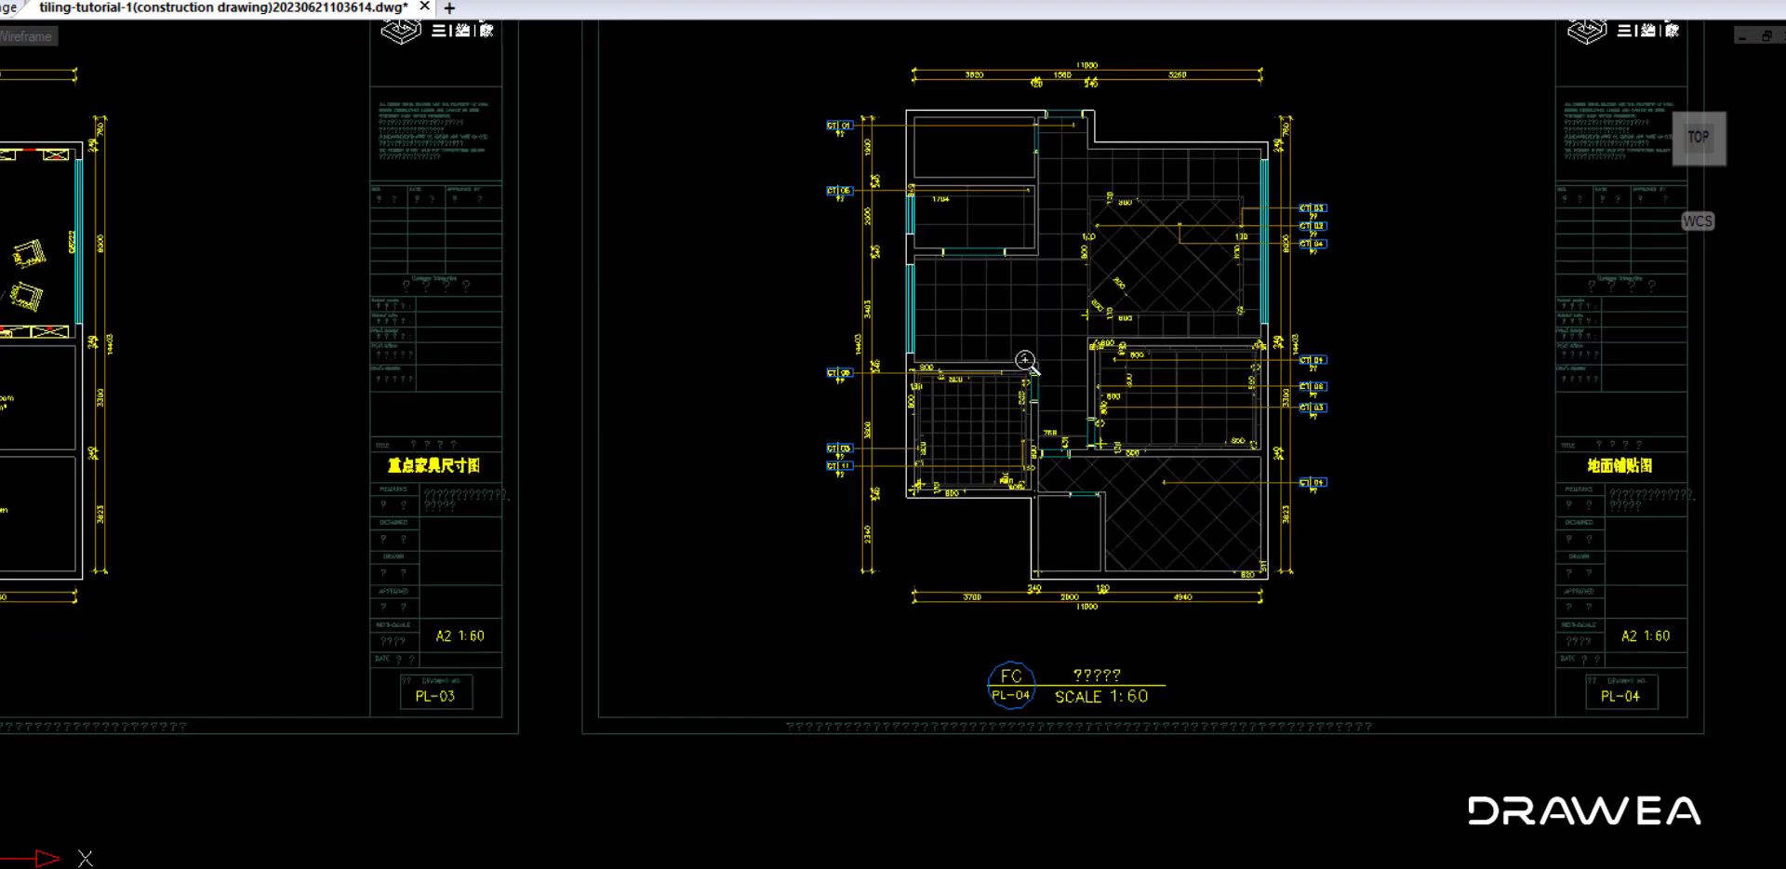
left_click_drag(1226, 277, 992, 326)
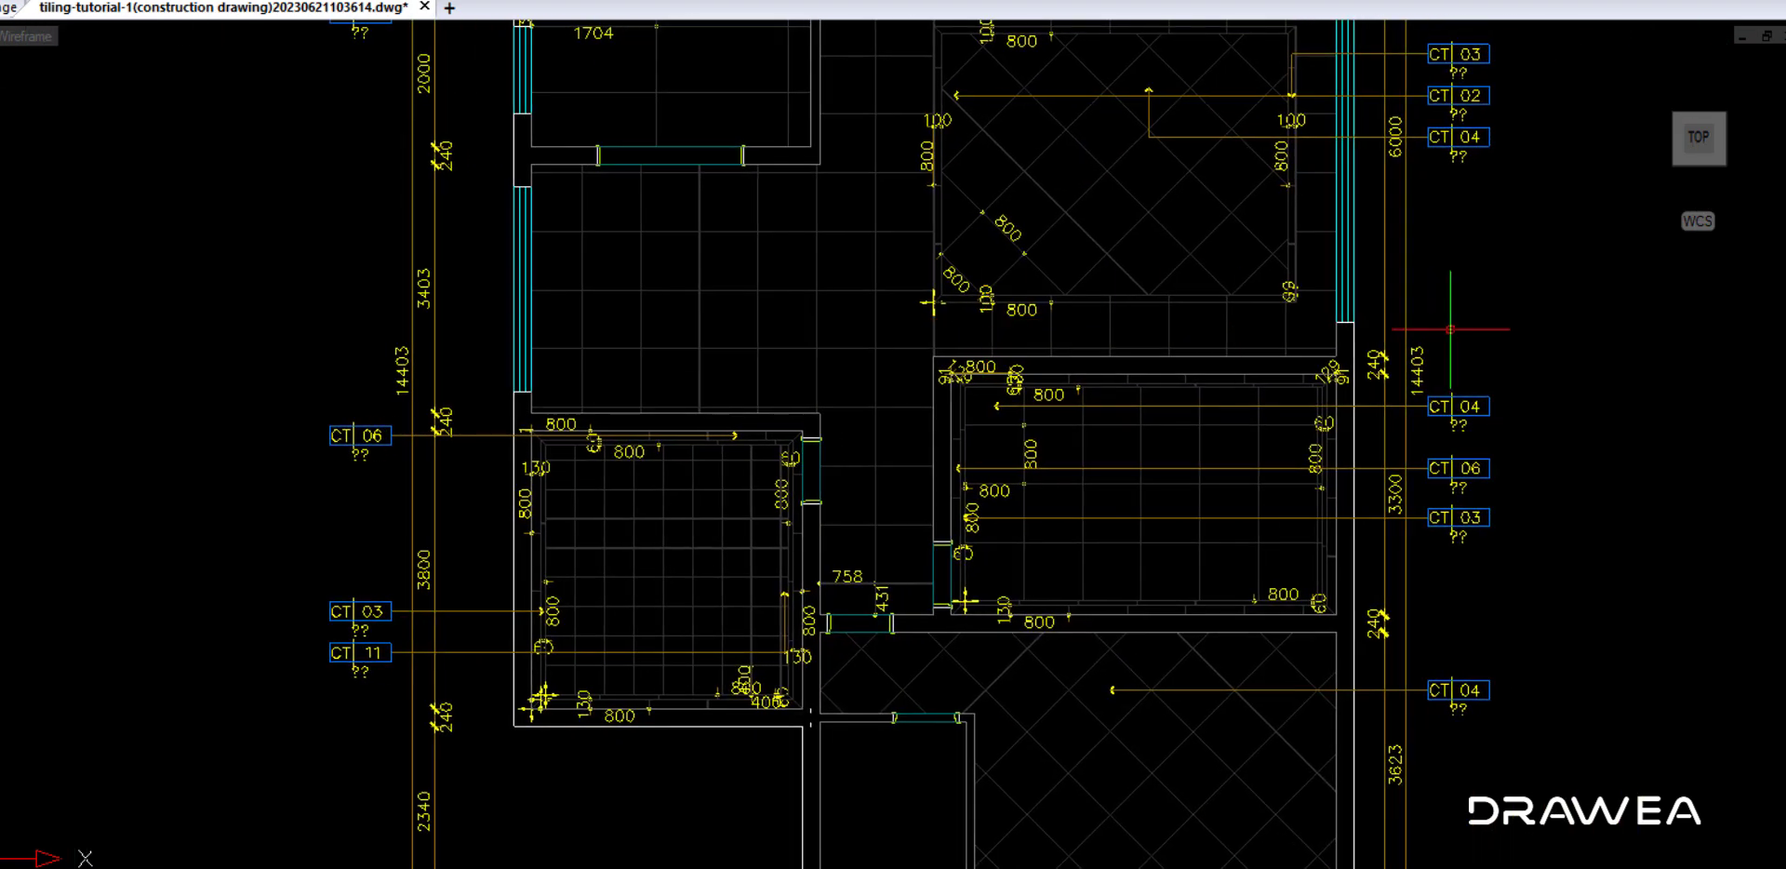